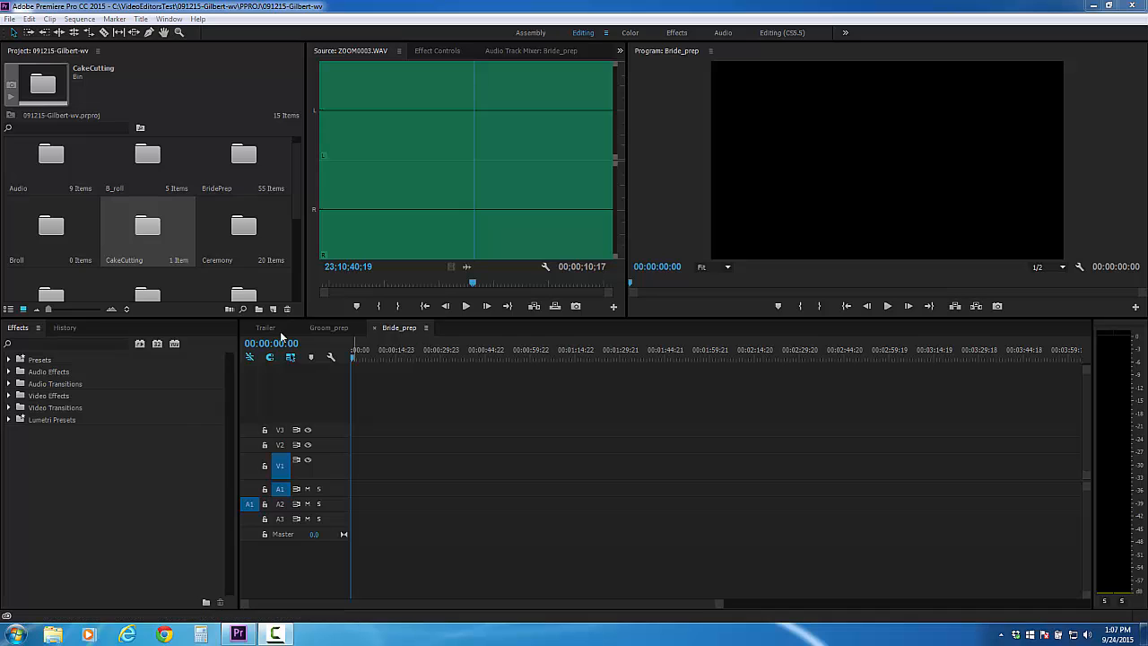
Give the project panel more height, open the Sequences bin in its own window and enlarge that window to fit all items.
{"action": "left_click_drag", "start_coordinate": [306, 318], "coordinate": [309, 356]}
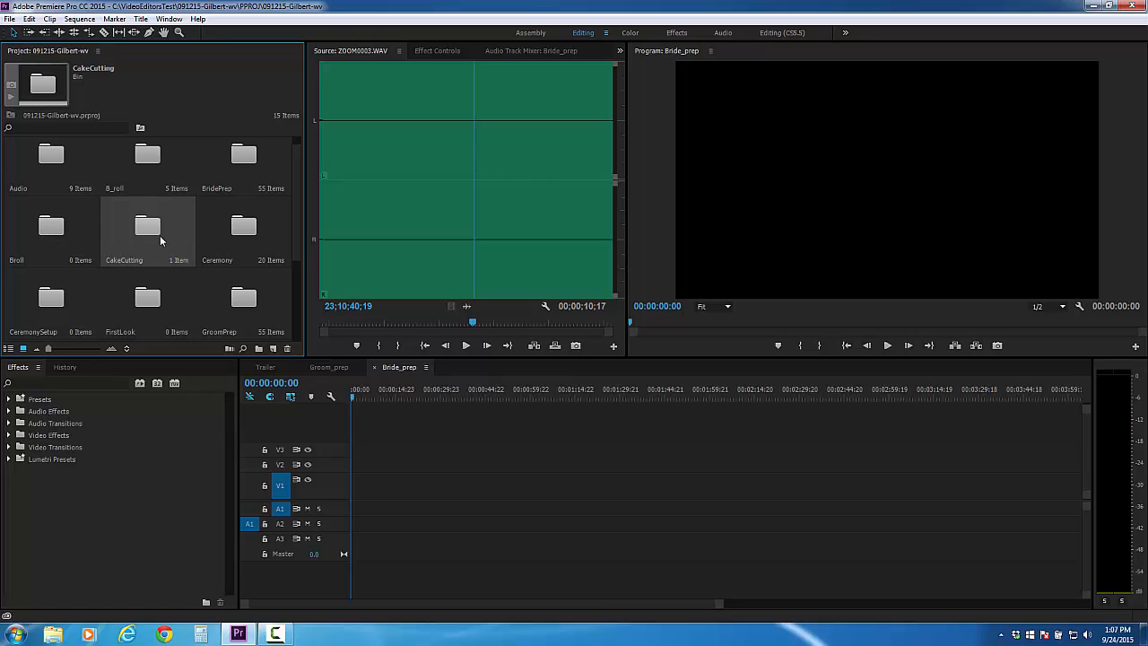
{"action": "scroll", "coordinate": [274, 241], "scroll_direction": "down", "scroll_amount": 1}
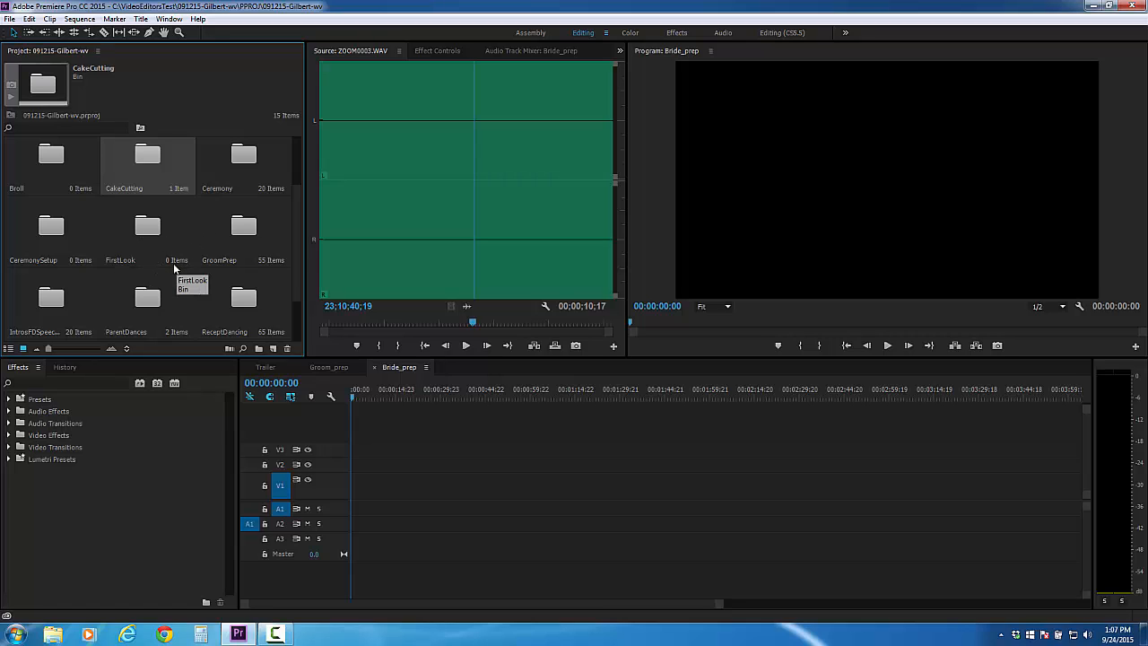
{"action": "scroll", "coordinate": [231, 244], "scroll_direction": "down", "scroll_amount": 1}
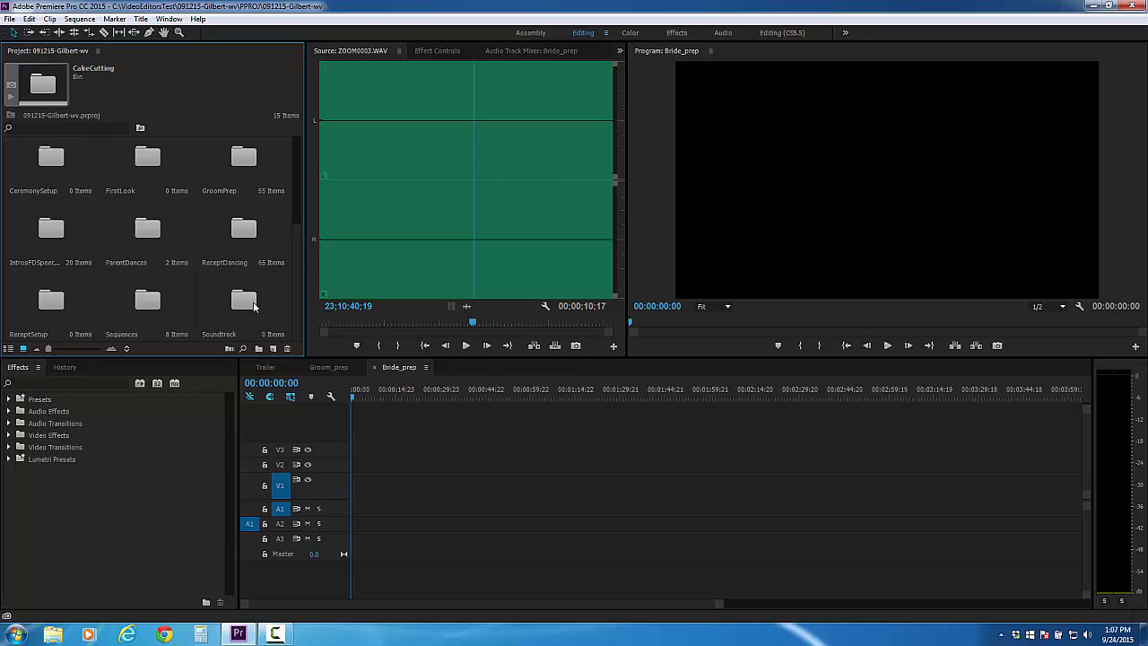
{"action": "double_click", "coordinate": [150, 307]}
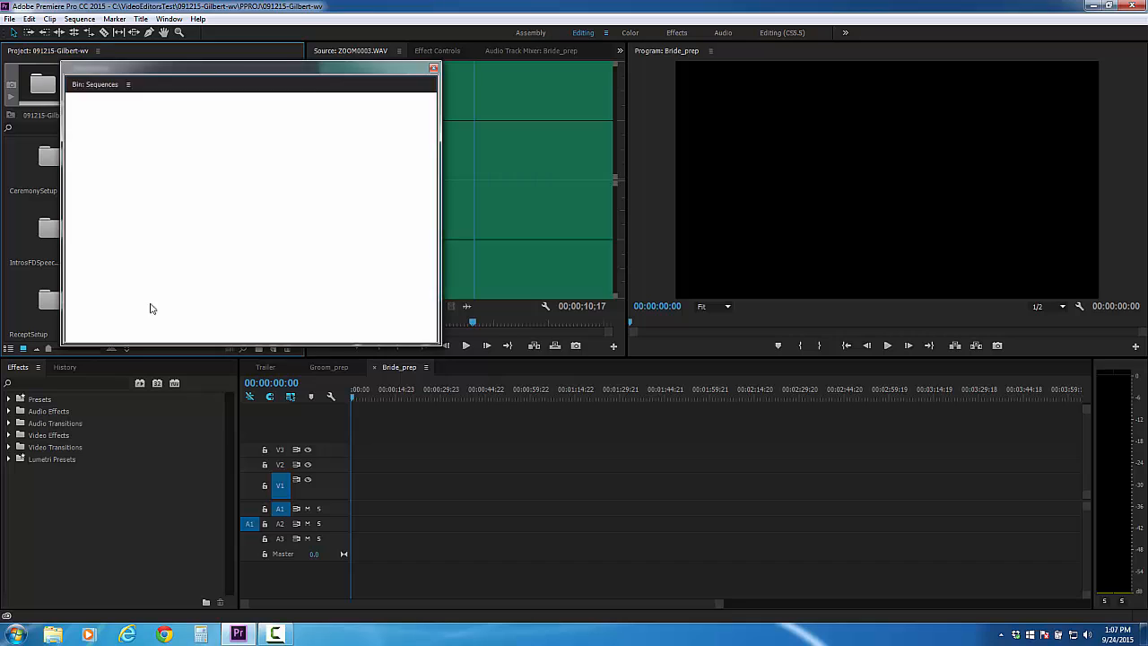
{"action": "left_click_drag", "start_coordinate": [243, 70], "coordinate": [194, 33]}
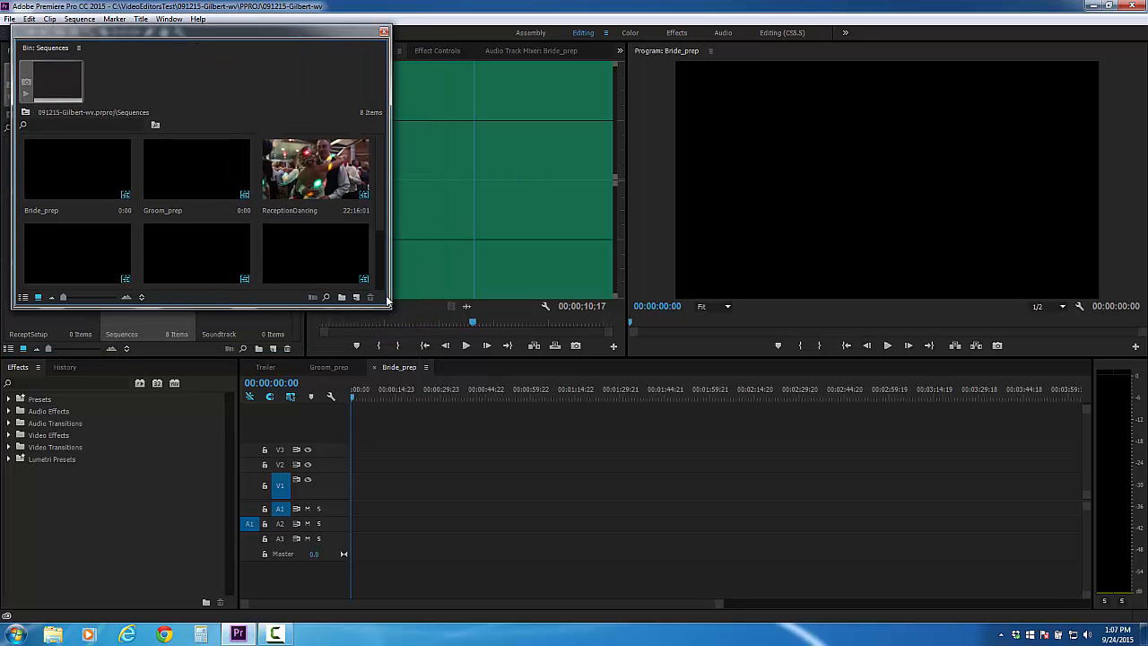
{"action": "left_click_drag", "start_coordinate": [388, 303], "coordinate": [400, 426]}
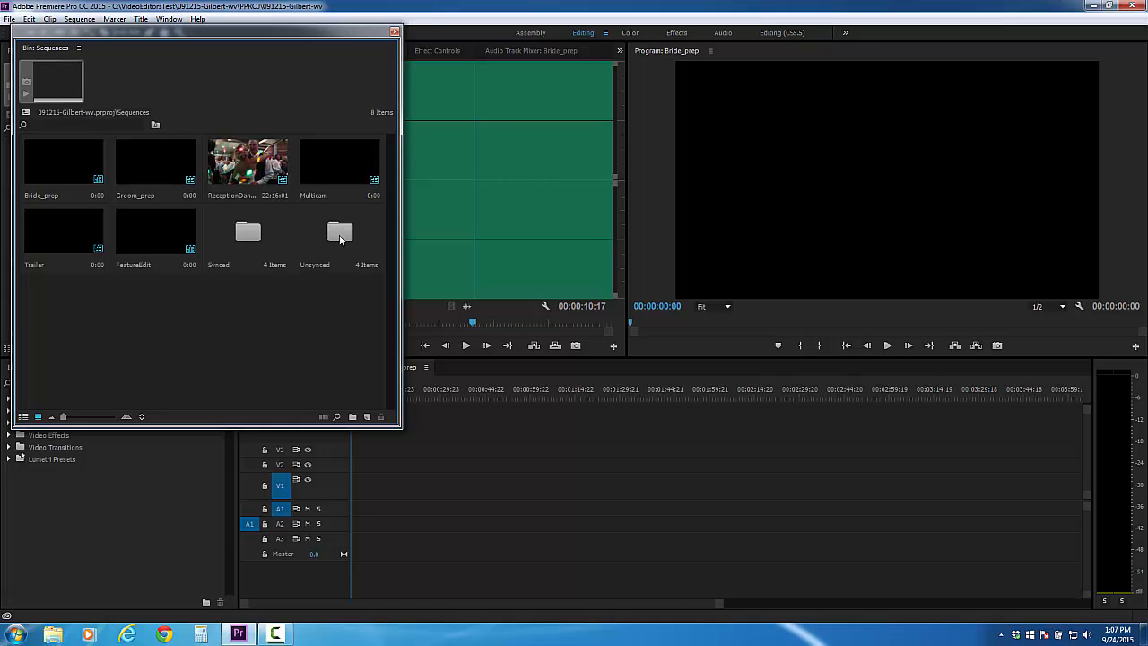
{"action": "mouse_move", "coordinate": [335, 33]}
{"action": "left_mouse_down"}
{"action": "mouse_move", "coordinate": [812, 123]}
{"action": "mouse_move", "coordinate": [668, 112]}
{"action": "mouse_move", "coordinate": [385, 50]}
{"action": "mouse_move", "coordinate": [328, 48]}
{"action": "left_mouse_up"}
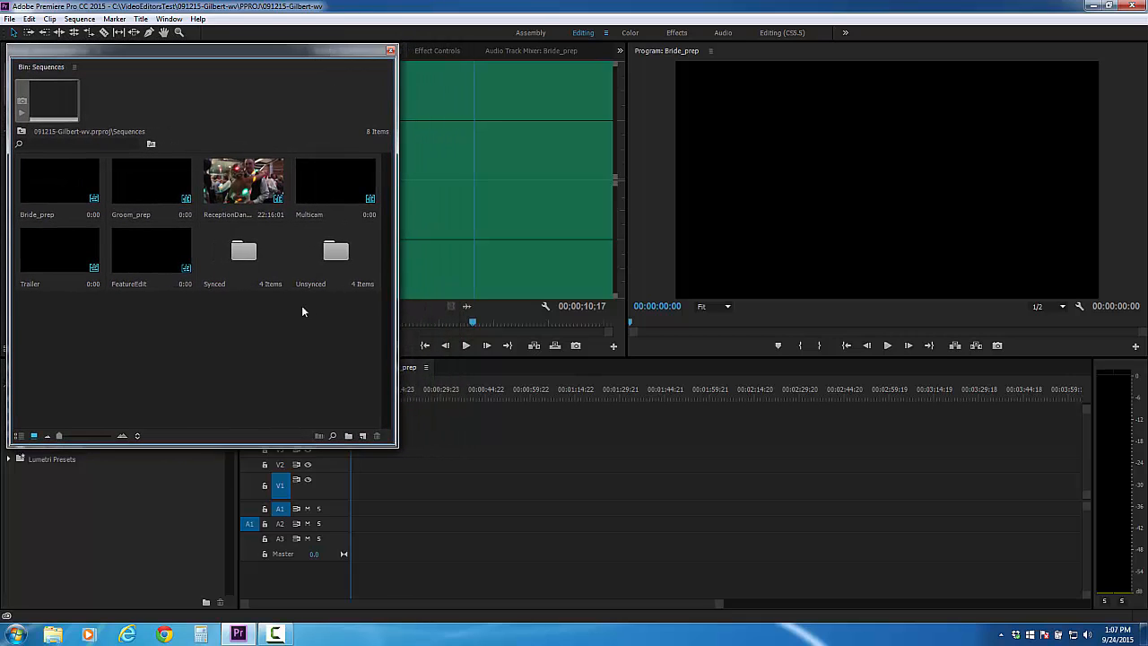
Open the Ceremony, IntrosFDSpeeches, Cake_Cutting and Parent_Dances sequences from the Synced bin in the timeline, closing the bin windows.
{"action": "double_click", "coordinate": [249, 257]}
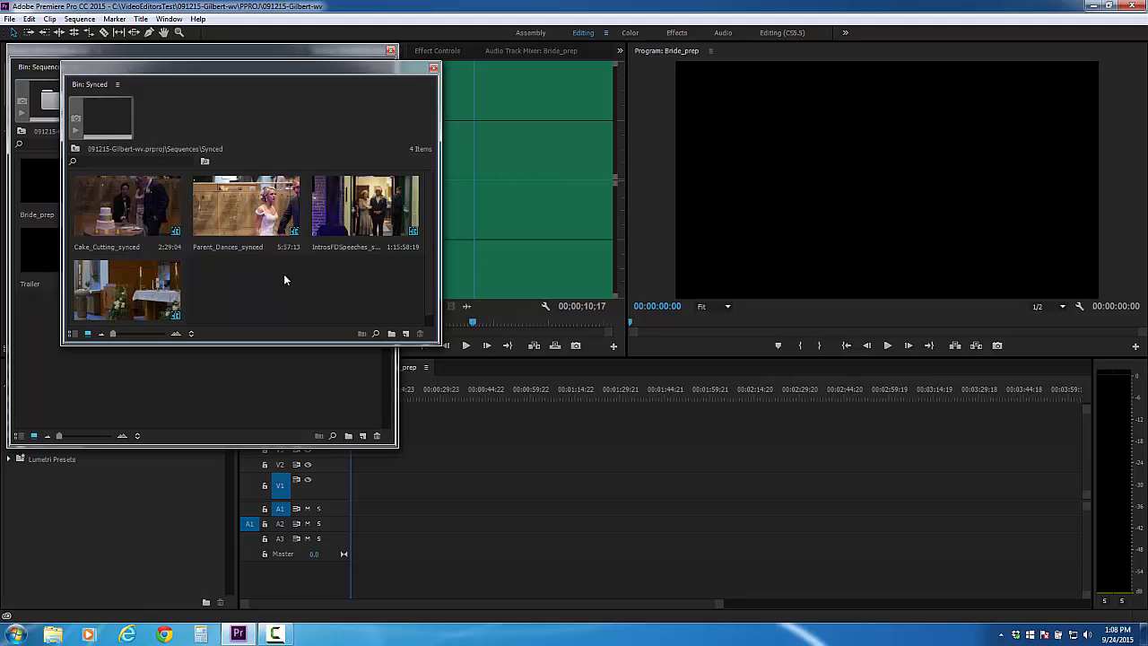
{"action": "scroll", "coordinate": [135, 287], "scroll_direction": "down", "scroll_amount": 1}
{"action": "double_click", "coordinate": [130, 279]}
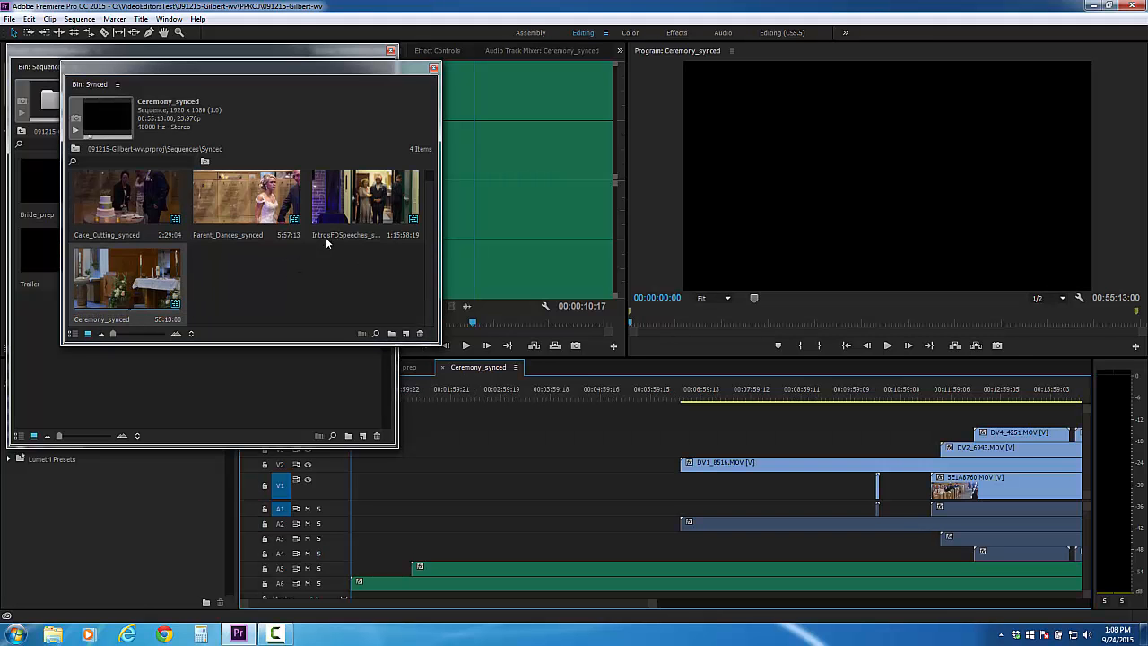
{"action": "left_click", "coordinate": [352, 202]}
{"action": "double_click", "coordinate": [351, 202]}
{"action": "double_click", "coordinate": [112, 202]}
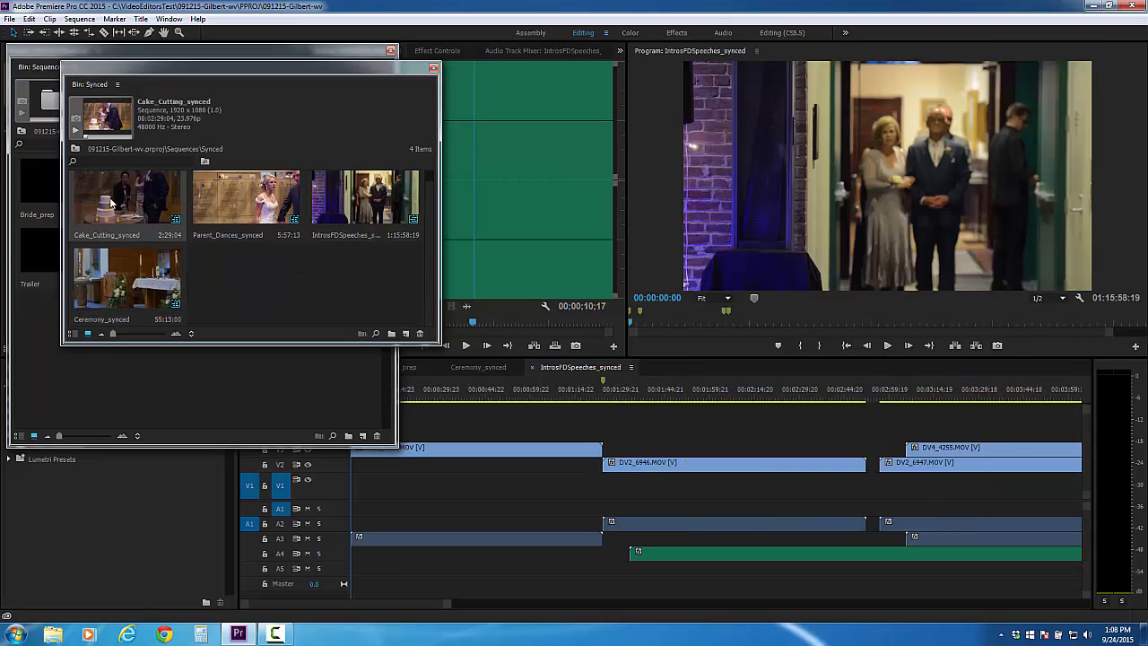
{"action": "double_click", "coordinate": [236, 206]}
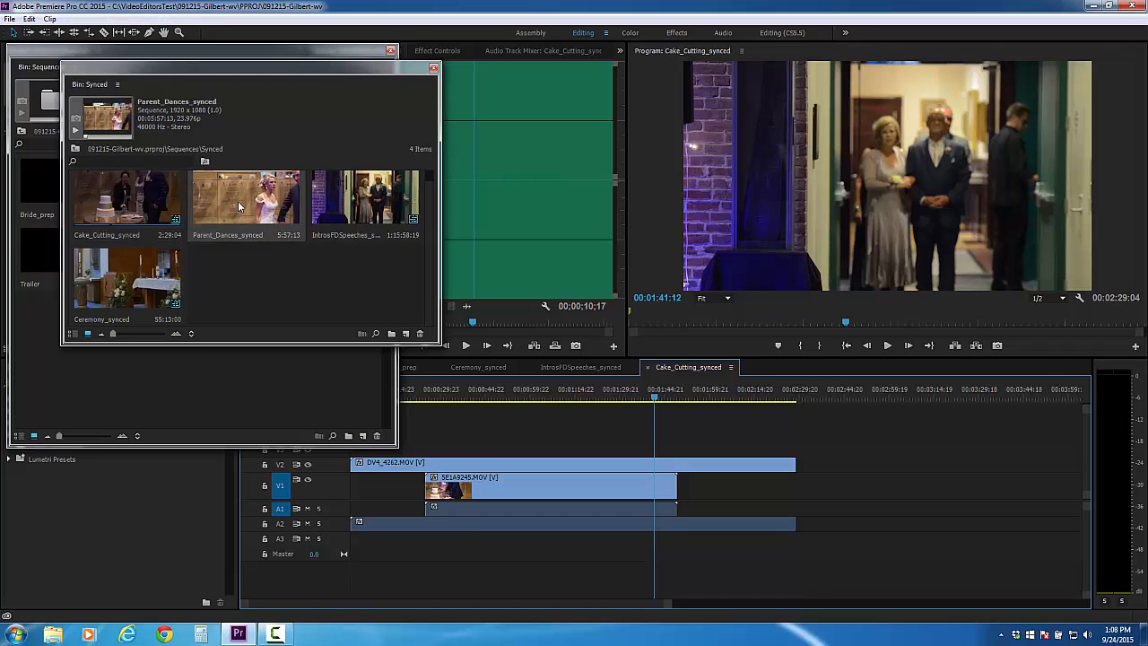
{"action": "left_click", "coordinate": [434, 68]}
{"action": "left_click", "coordinate": [390, 50]}
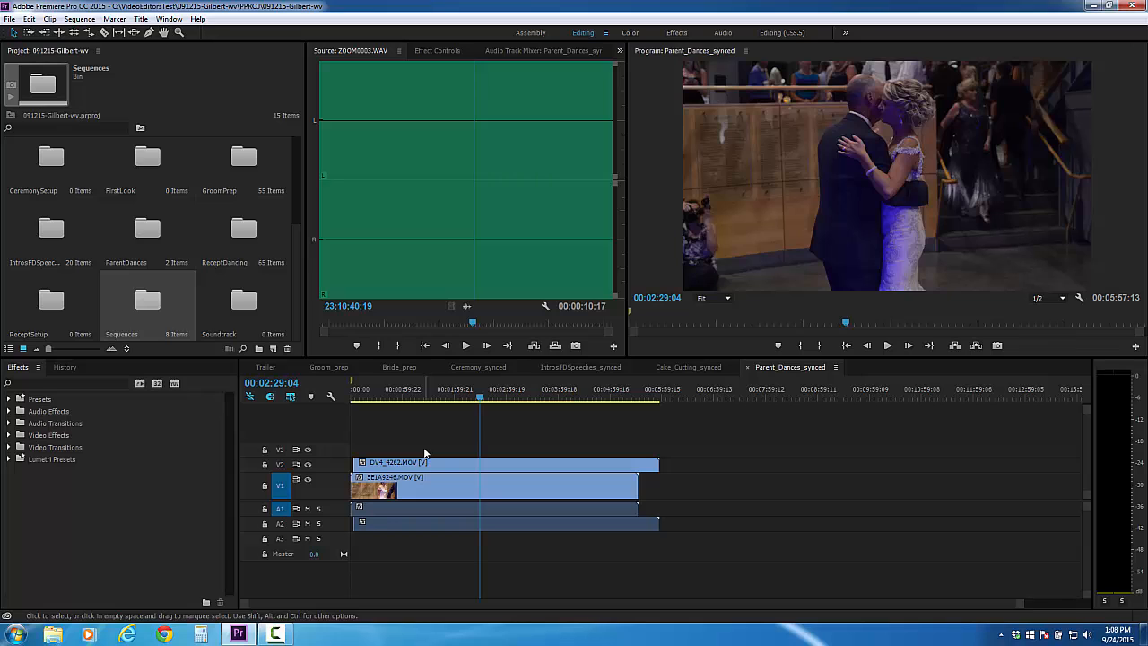
Nest all video clips of the Ceremony_synced sequence into one clip, keeping the name Nested Sequence 01.
{"action": "left_click", "coordinate": [485, 367]}
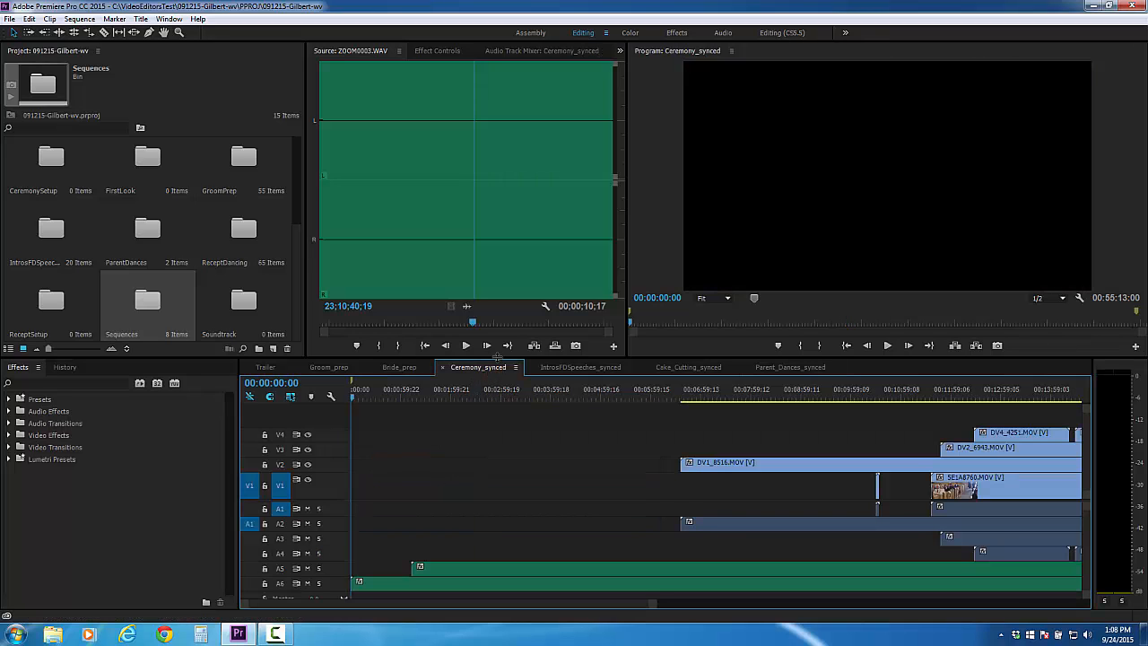
{"action": "left_click_drag", "start_coordinate": [496, 359], "coordinate": [496, 321]}
{"action": "scroll", "coordinate": [441, 414], "scroll_direction": "down", "scroll_amount": 10}
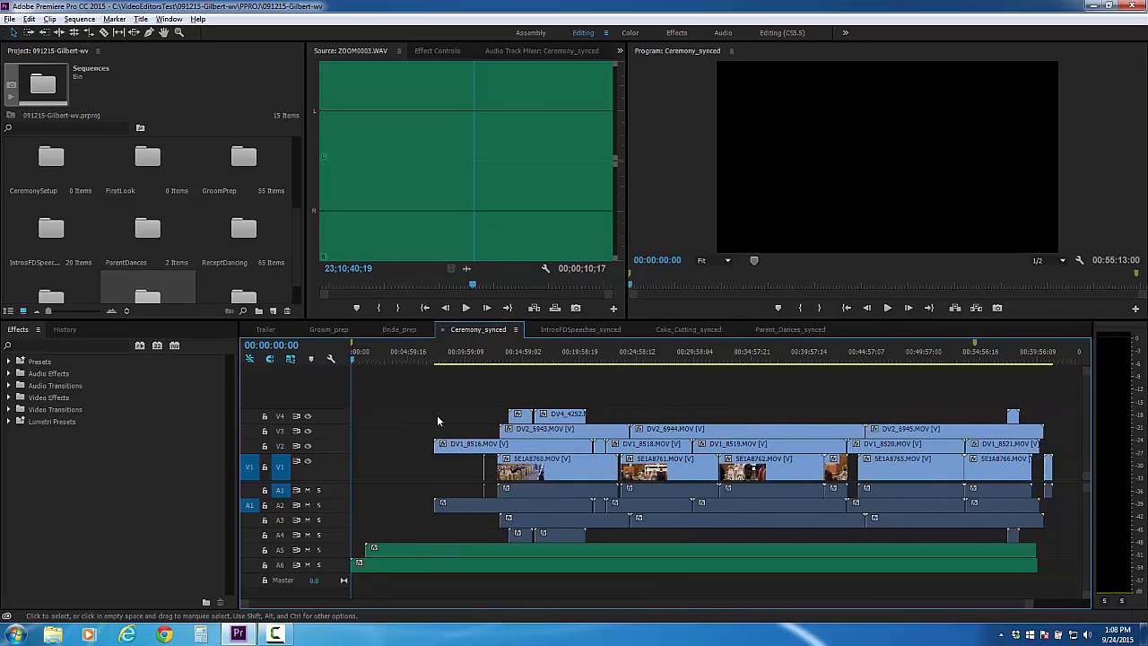
{"action": "key", "text": "alt"}
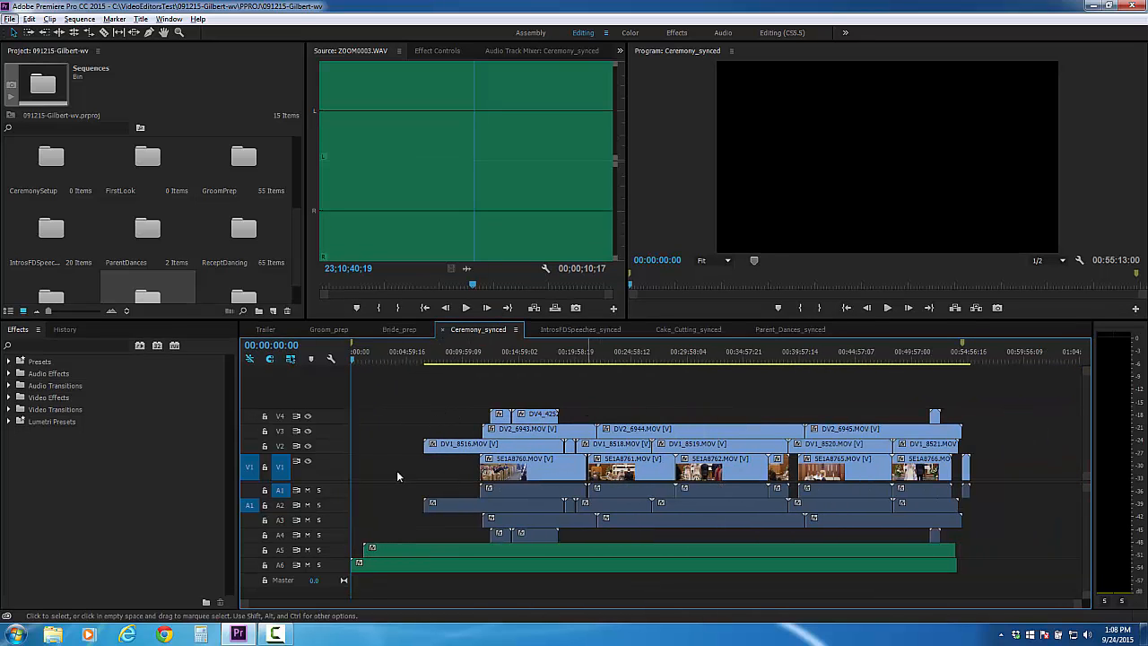
{"action": "left_click", "coordinate": [991, 471]}
{"action": "left_click_drag", "start_coordinate": [1005, 466], "coordinate": [413, 398]}
{"action": "right_click", "coordinate": [751, 442]}
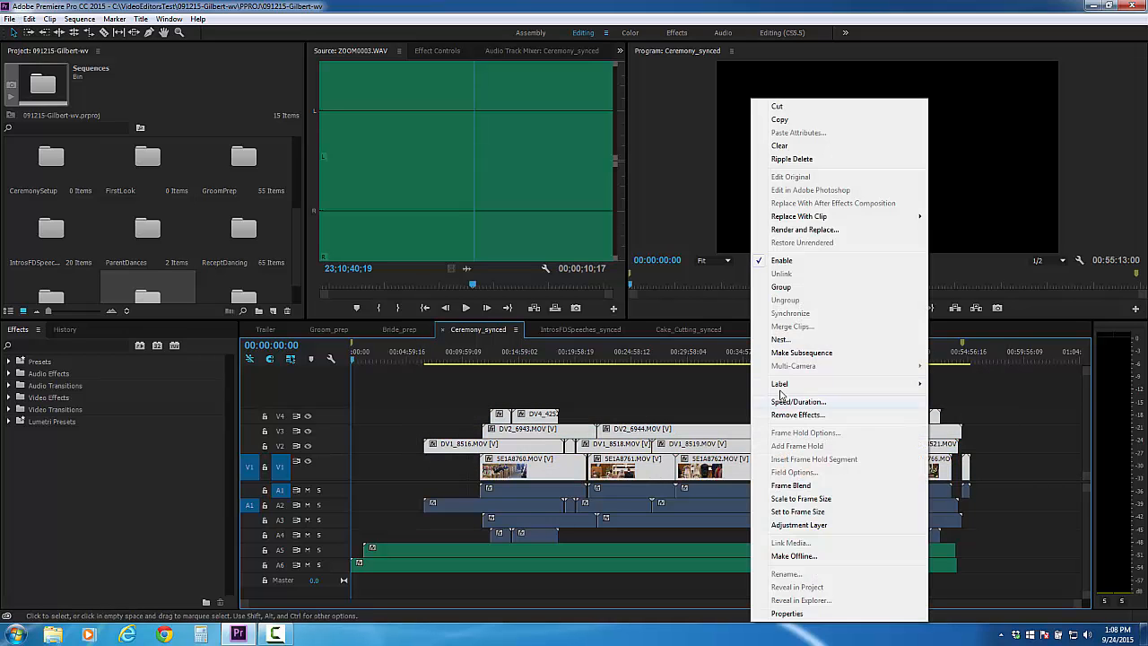
{"action": "left_click", "coordinate": [780, 343]}
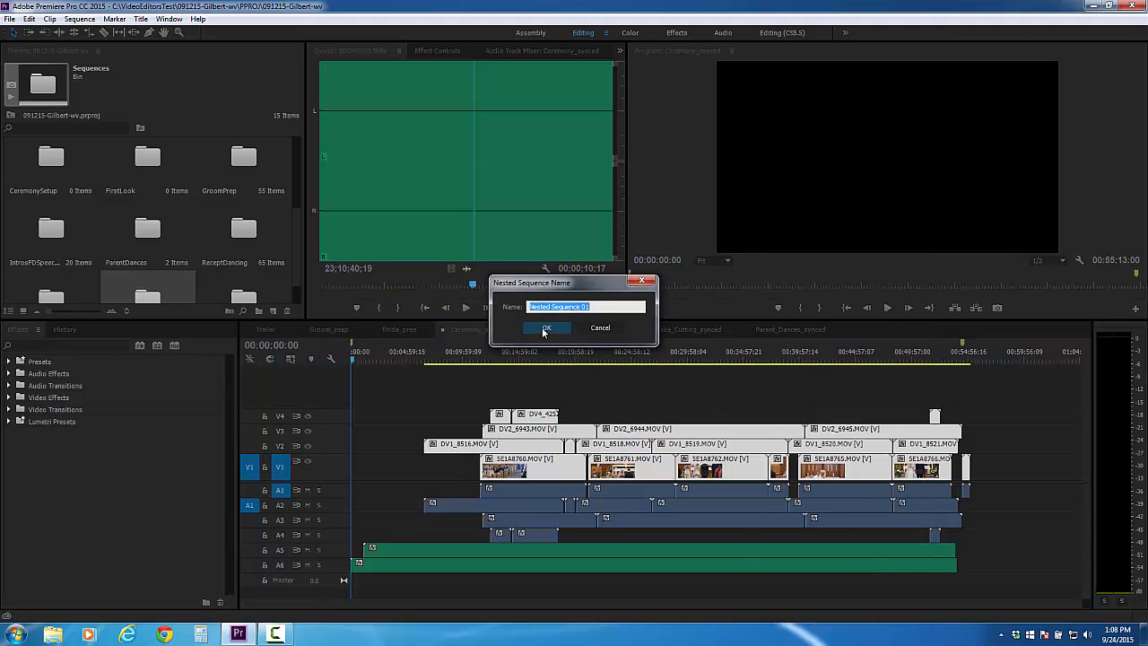
{"action": "left_click", "coordinate": [541, 327]}
Enable multi-camera on the Nested Sequence 01 clip.
{"action": "left_click", "coordinate": [617, 463]}
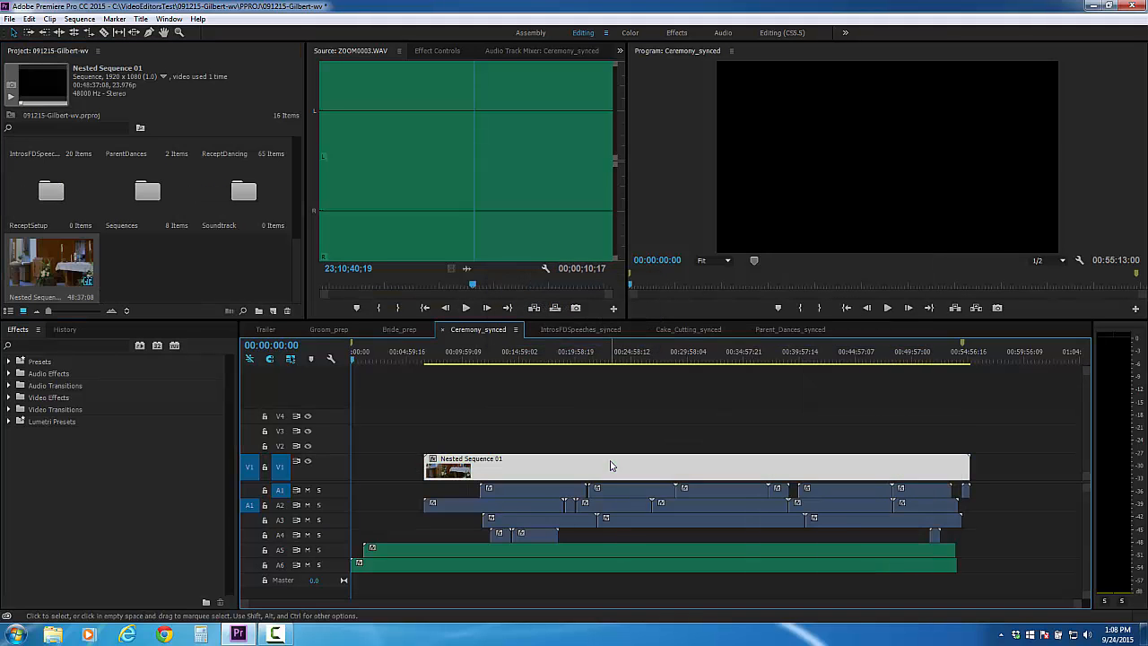
{"action": "right_click", "coordinate": [615, 466]}
{"action": "mouse_move", "coordinate": [663, 348]}
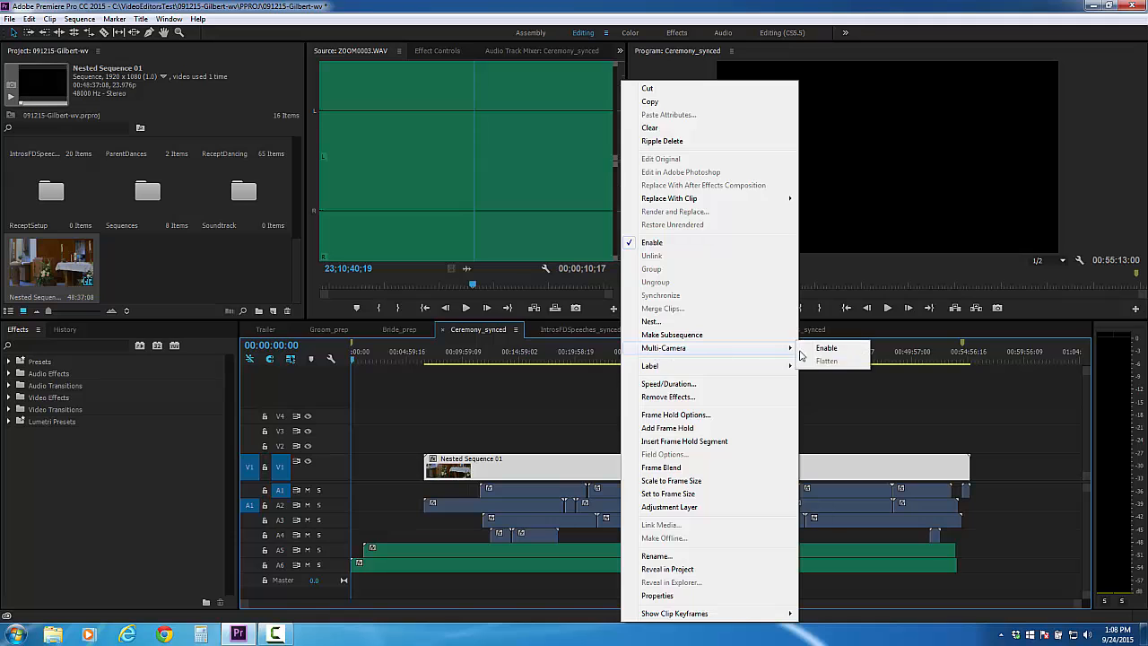
{"action": "left_click", "coordinate": [816, 354]}
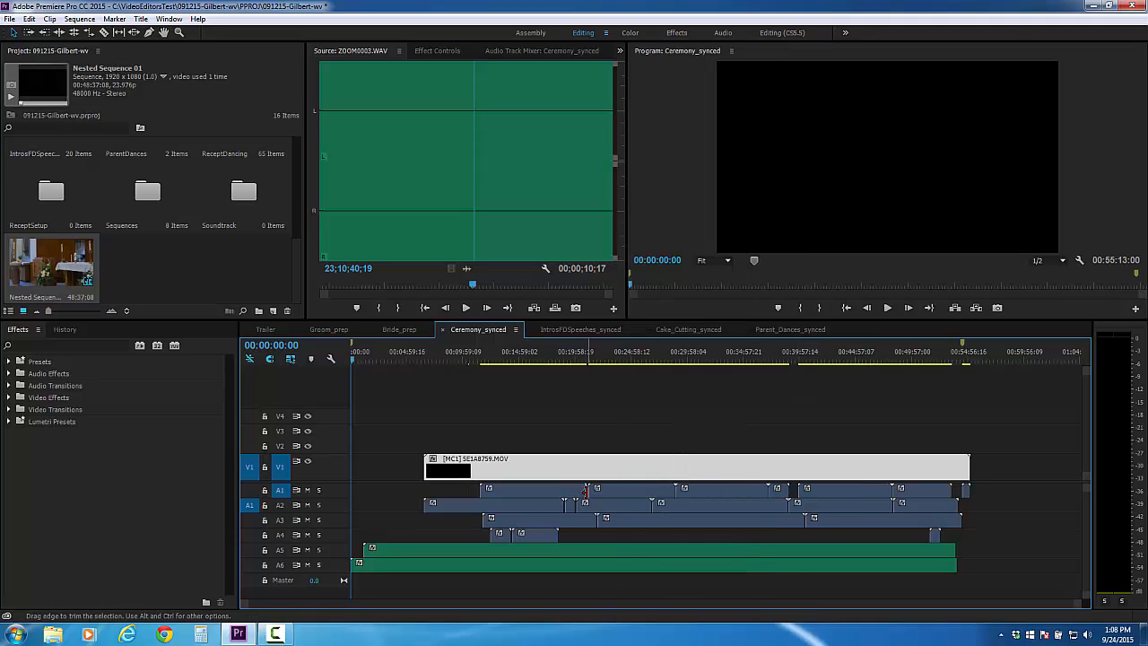
Switch the multi-camera clip to Camera 2 and scrub through the early part of the ceremony.
{"action": "left_click", "coordinate": [438, 354]}
{"action": "right_click", "coordinate": [524, 468]}
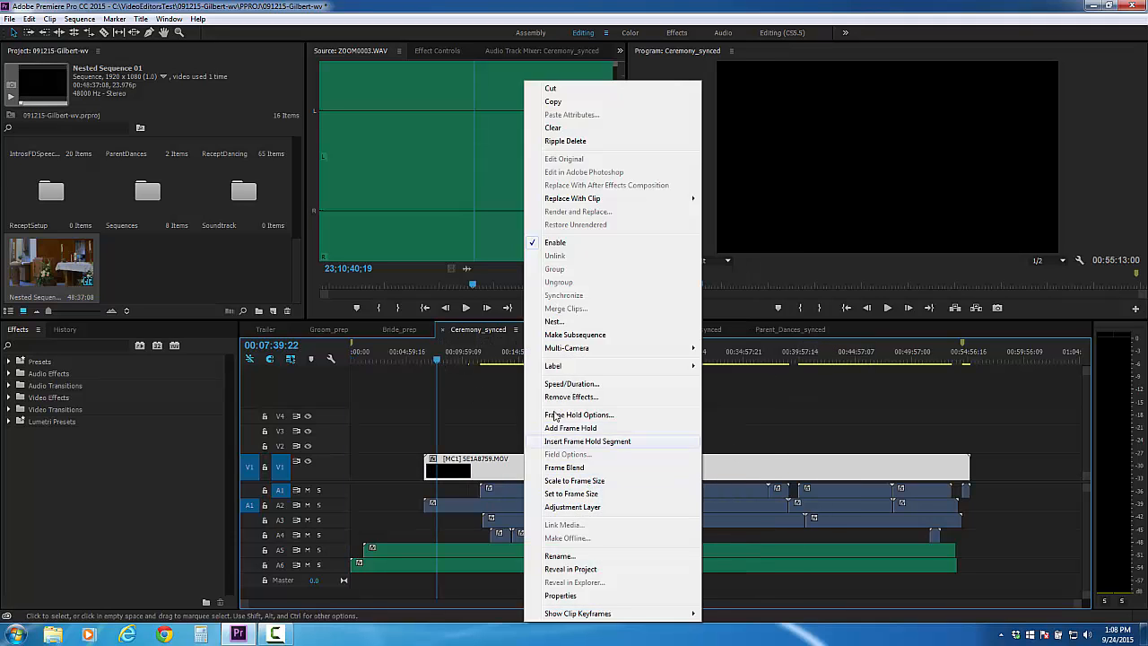
{"action": "mouse_move", "coordinate": [627, 348]}
{"action": "left_click", "coordinate": [741, 392]}
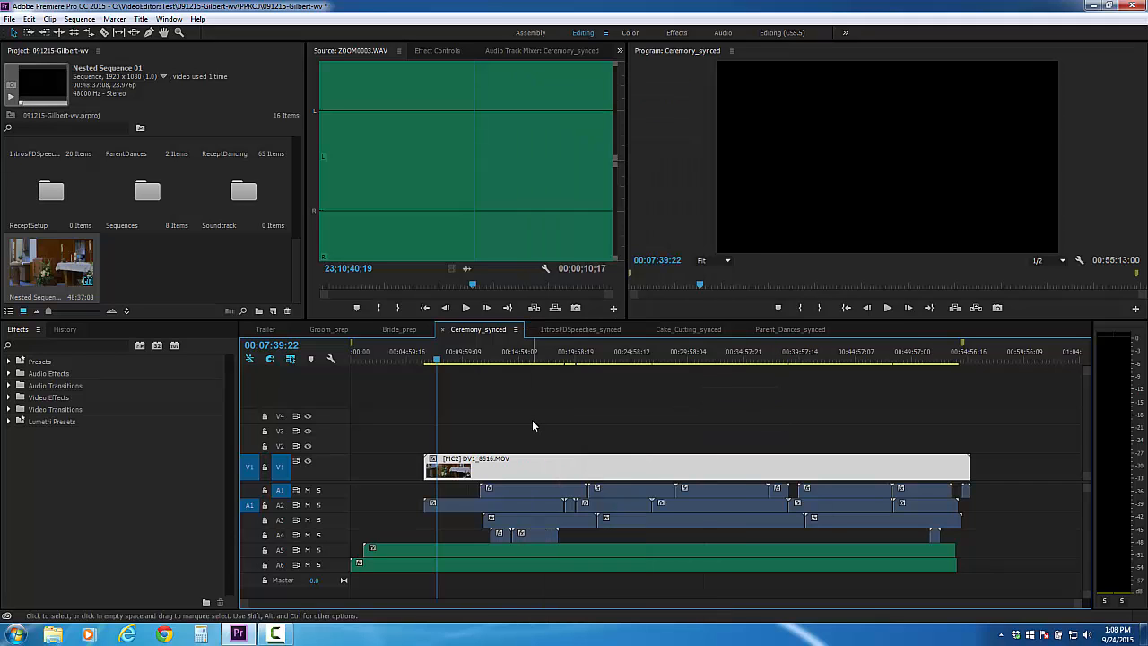
{"action": "left_click", "coordinate": [455, 358]}
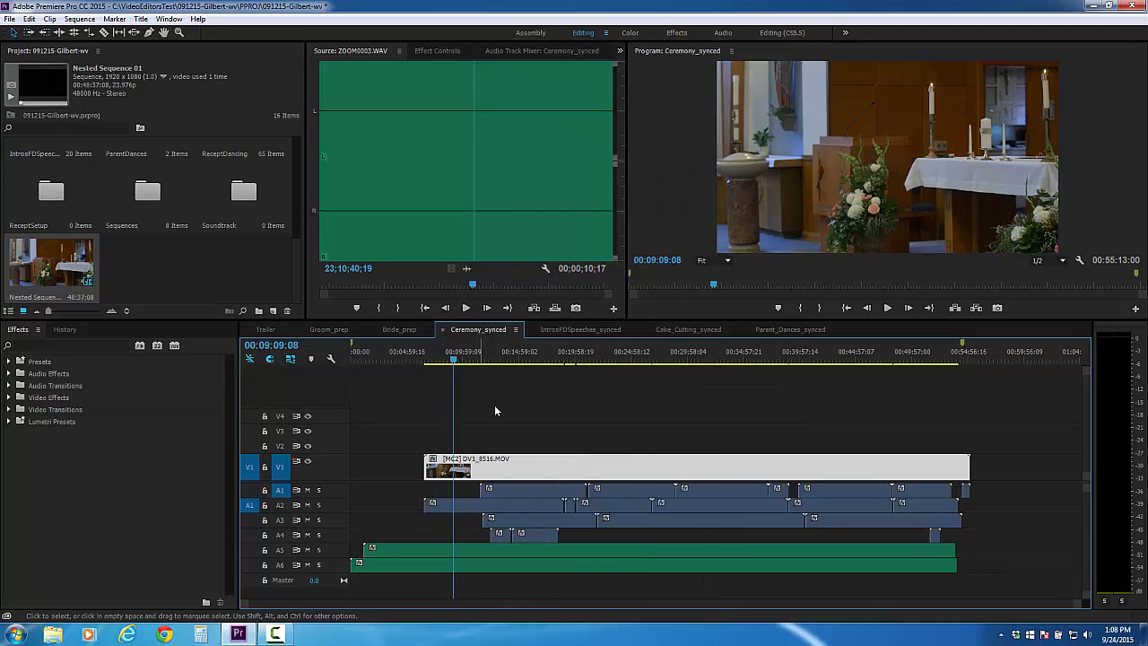
{"action": "left_click", "coordinate": [479, 359]}
{"action": "left_click_drag", "start_coordinate": [485, 362], "coordinate": [509, 361]}
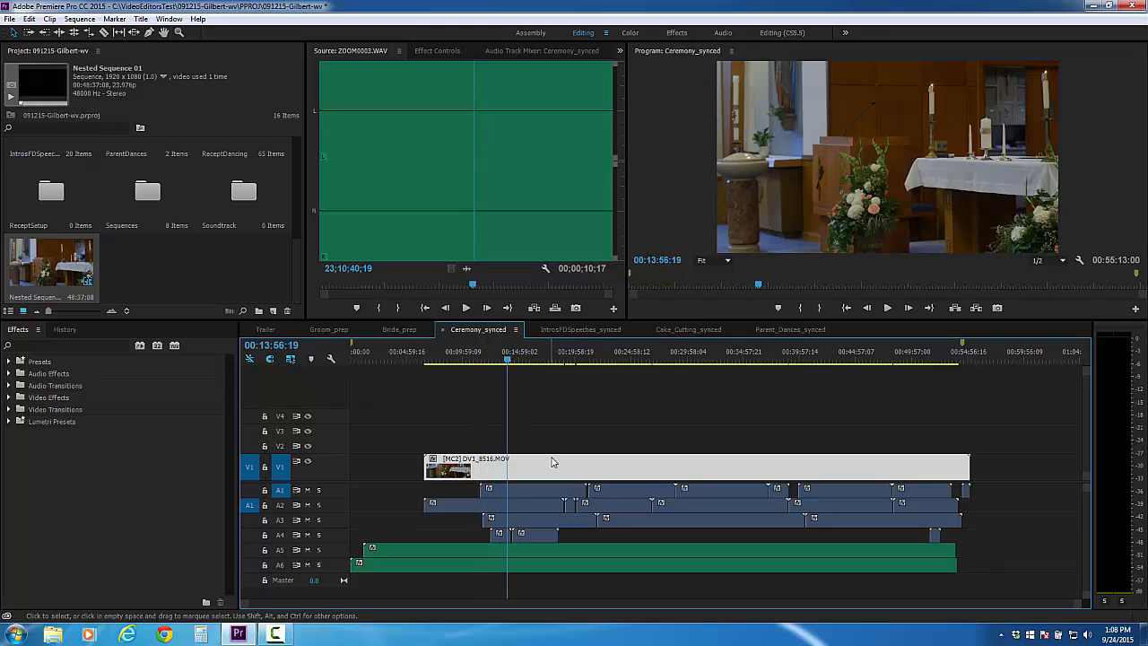
{"action": "left_click", "coordinate": [501, 360]}
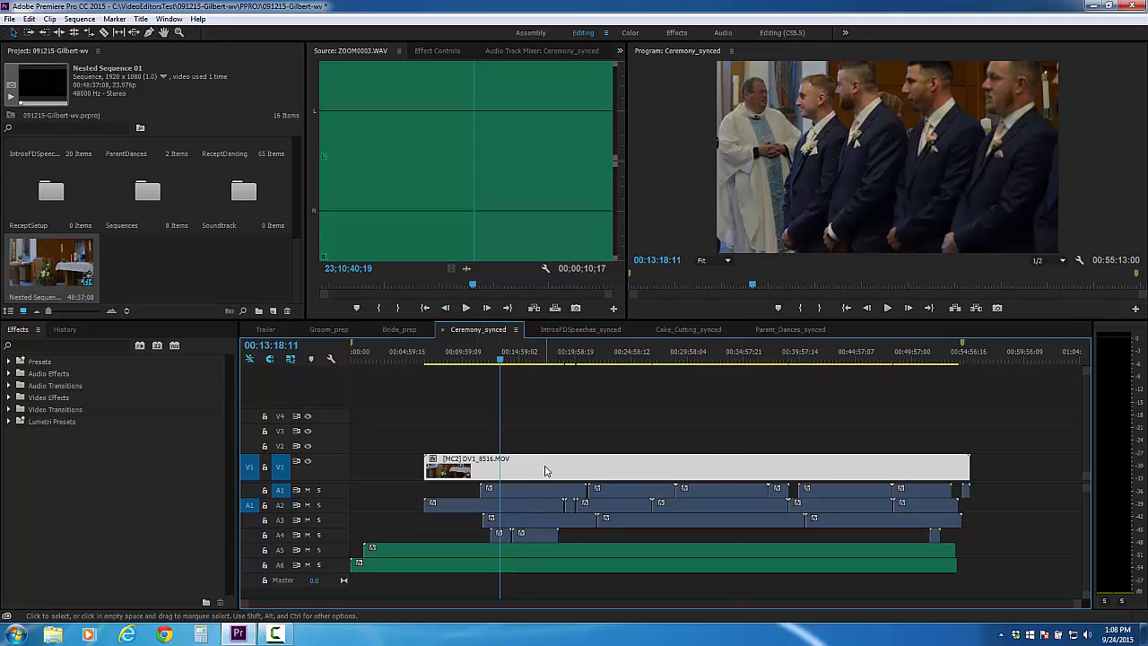
Set the multi-camera clip to Camera 1.
{"action": "right_click", "coordinate": [546, 468]}
{"action": "mouse_move", "coordinate": [603, 350]}
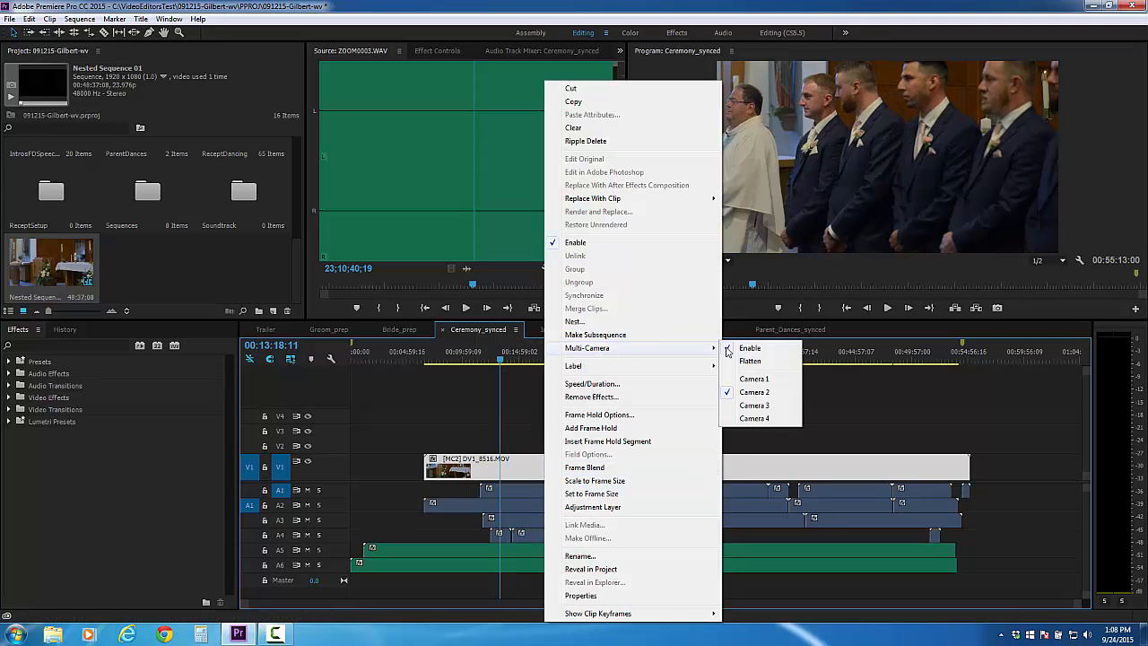
{"action": "left_click", "coordinate": [761, 380]}
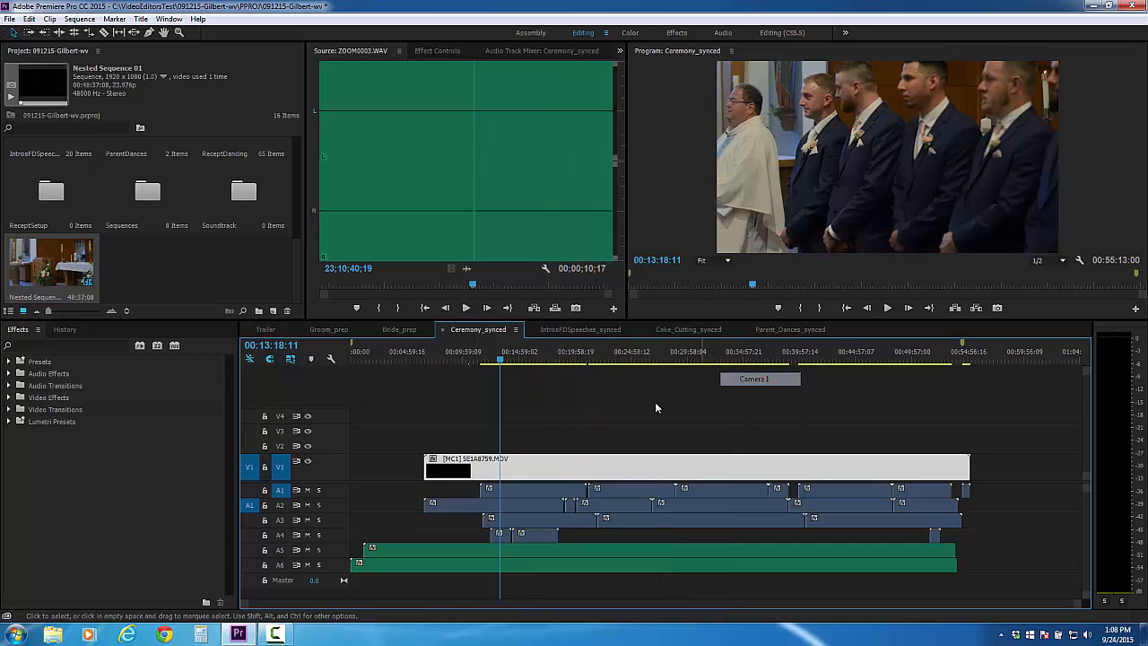
Find the start of the processional and split the clips on all tracks there, at 00:12:24:04.
{"action": "left_click", "coordinate": [491, 361]}
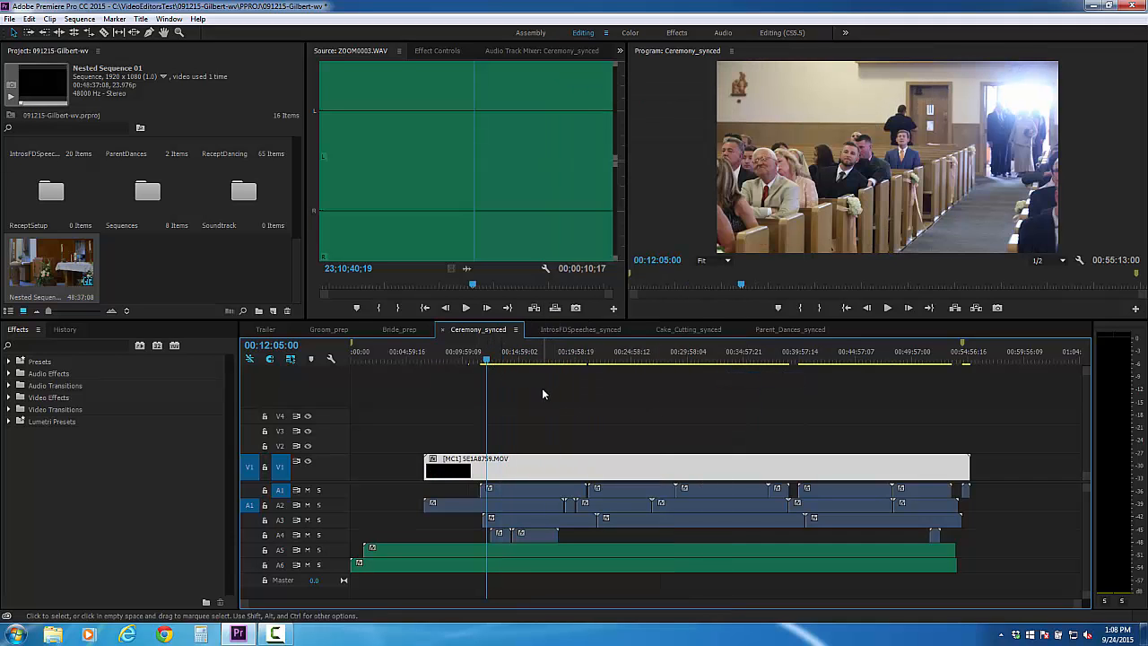
{"action": "left_click_drag", "start_coordinate": [490, 362], "coordinate": [498, 362]}
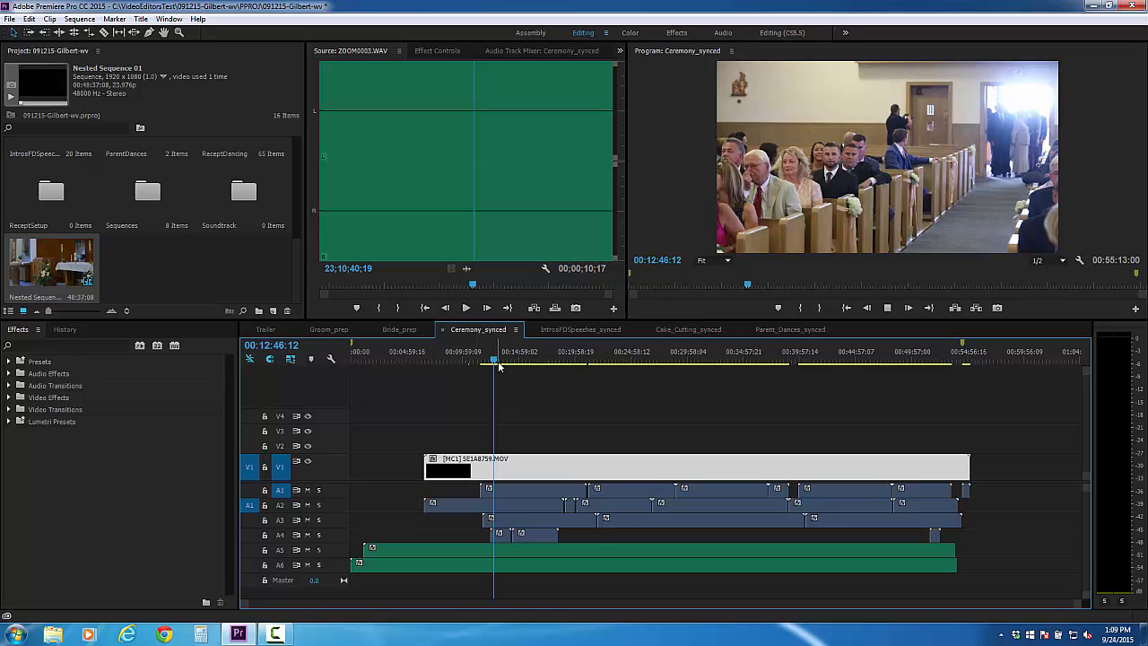
{"action": "left_click", "coordinate": [507, 391]}
{"action": "left_click", "coordinate": [488, 362]}
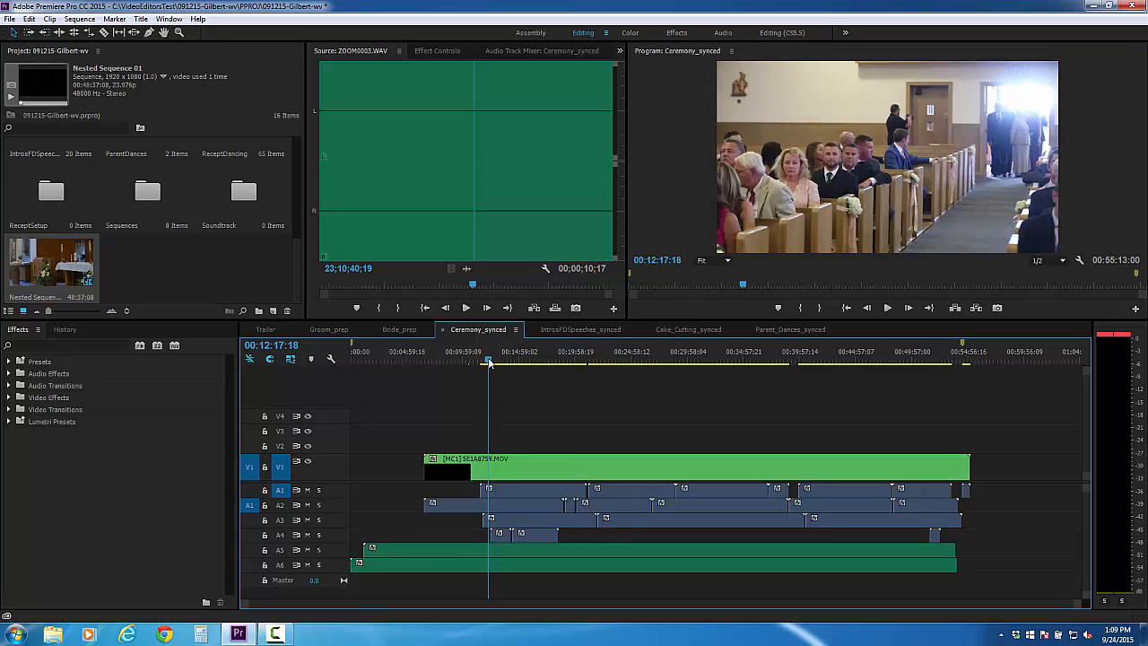
{"action": "left_click_drag", "start_coordinate": [489, 362], "coordinate": [493, 363]}
{"action": "key", "text": "c"}
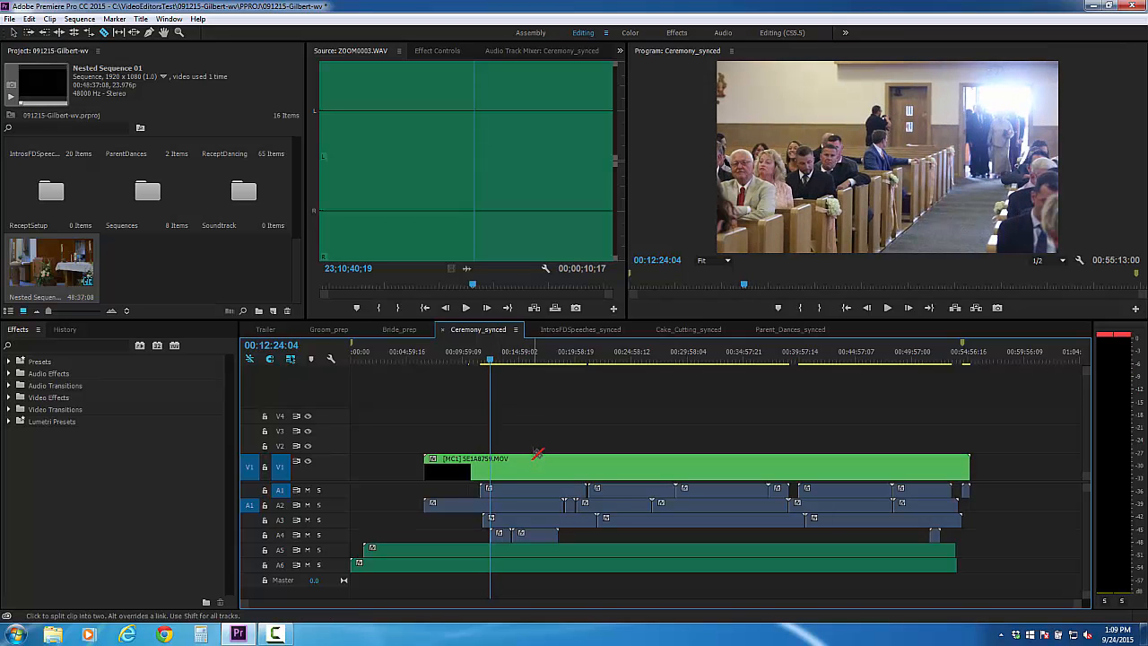
{"action": "left_click", "coordinate": [491, 466], "text": "shift"}
Delete all video and audio before the cut and ripple delete the resulting gap at the start of the sequence.
{"action": "key", "text": "v"}
{"action": "left_click_drag", "start_coordinate": [380, 423], "coordinate": [487, 601]}
{"action": "key", "text": "Delete"}
{"action": "right_click", "coordinate": [443, 461]}
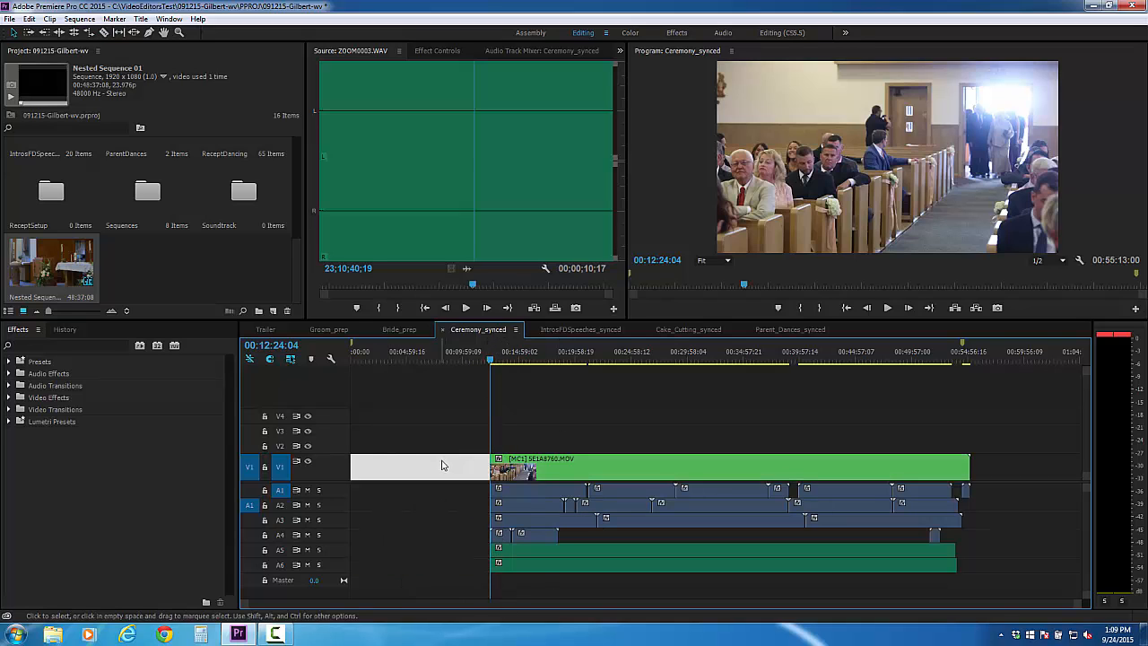
{"action": "left_click", "coordinate": [471, 464]}
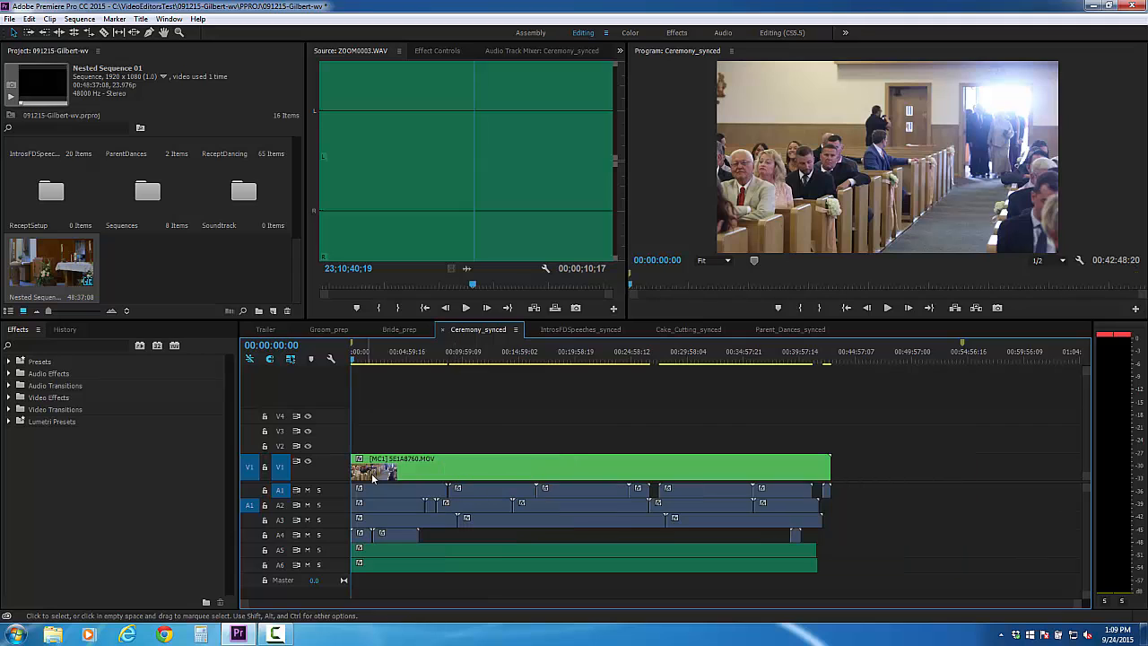
Find the end of the recessional and split the clips on all tracks there, at 00:41:00:02.
{"action": "left_click", "coordinate": [805, 357]}
{"action": "key", "text": "equal"}
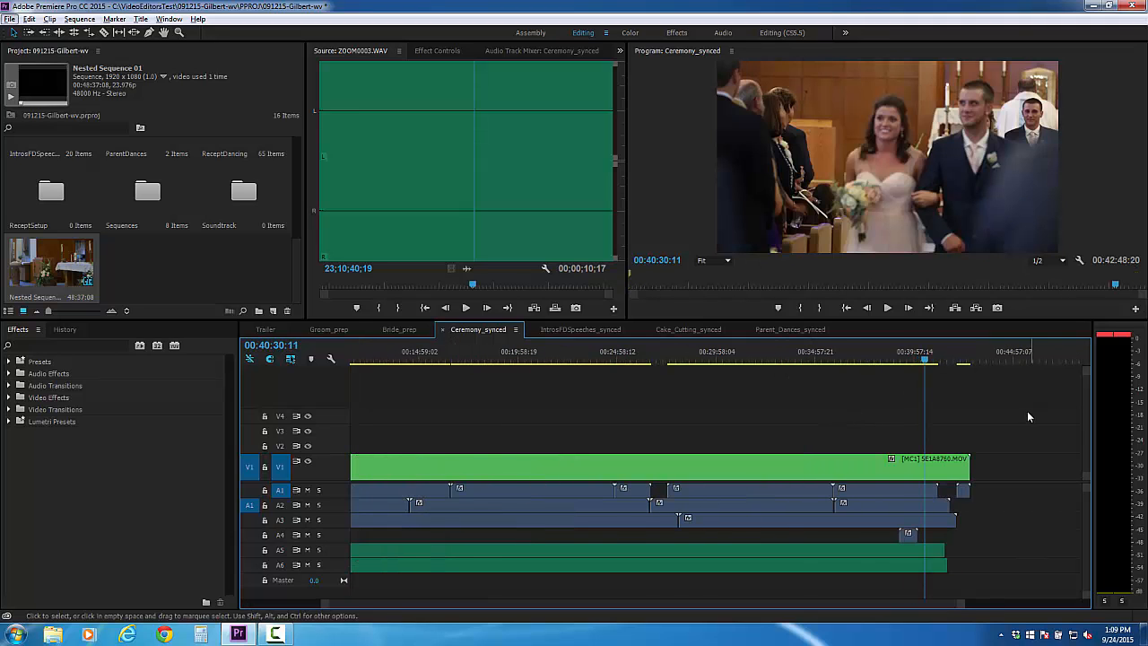
{"action": "left_click", "coordinate": [927, 361]}
{"action": "left_click", "coordinate": [930, 360]}
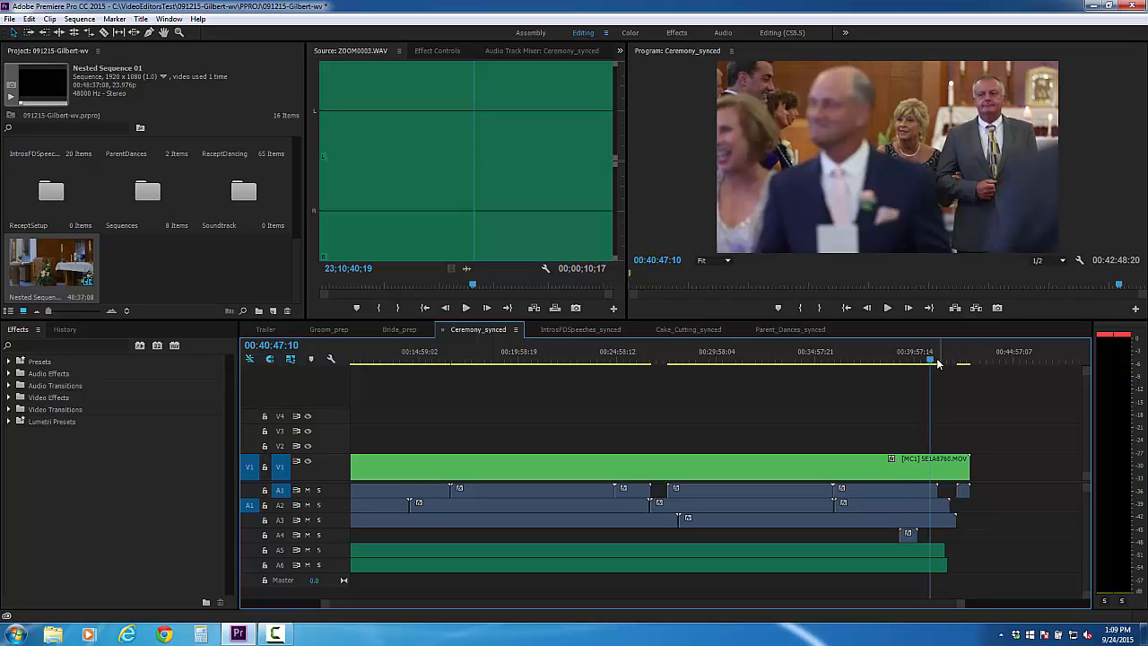
{"action": "left_click", "coordinate": [935, 361]}
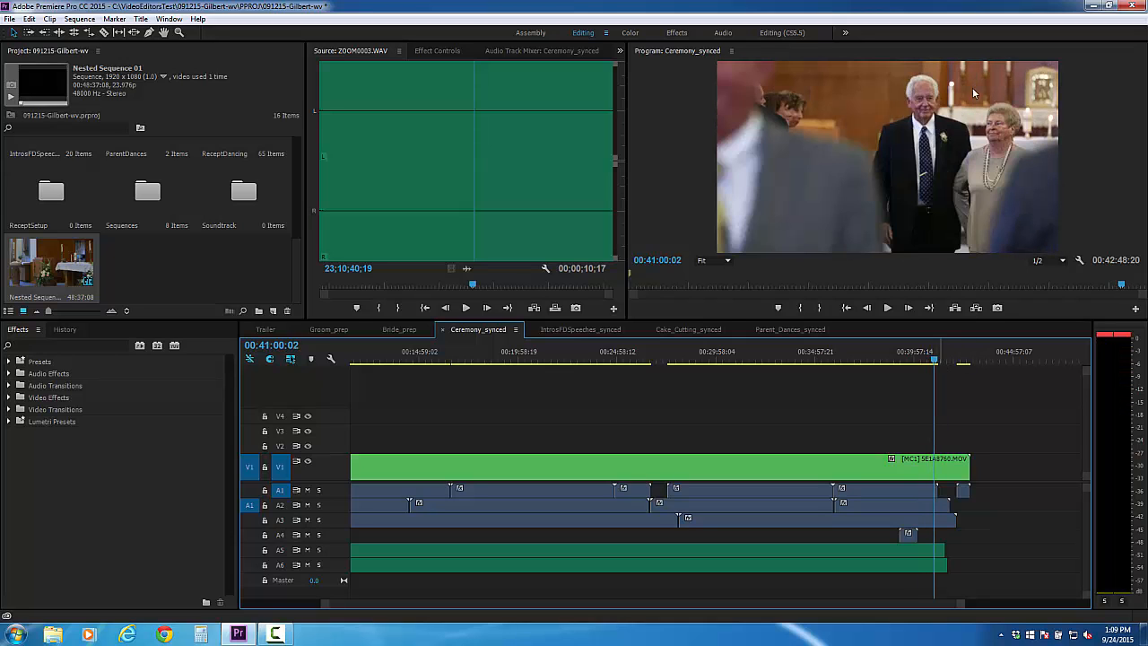
{"action": "key", "text": "c"}
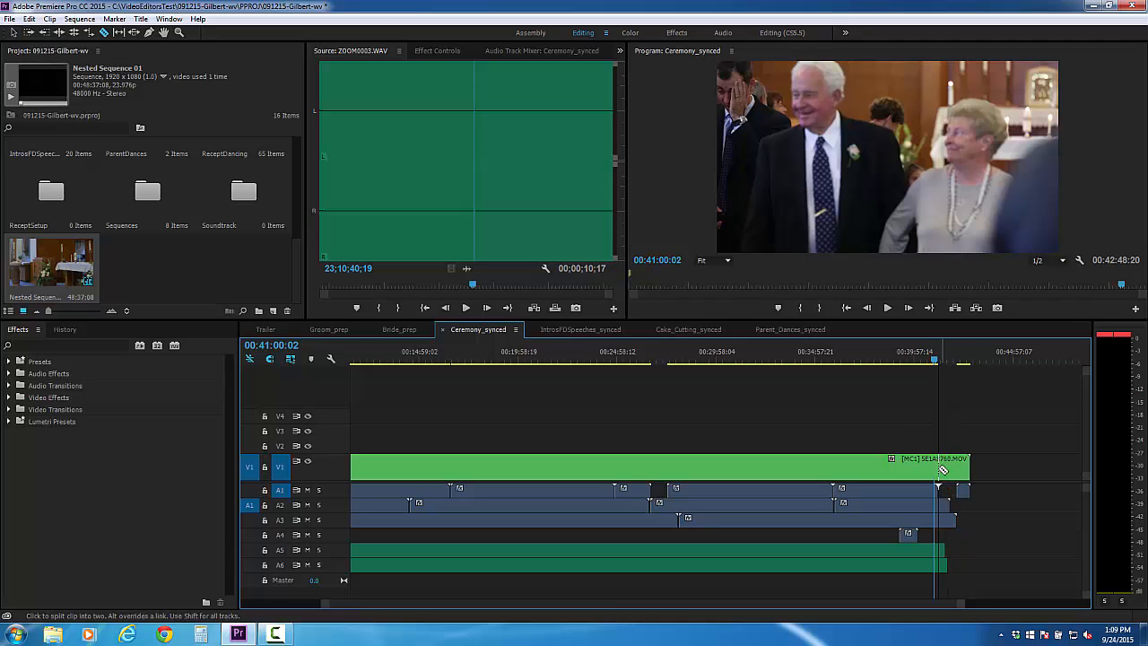
{"action": "left_click", "coordinate": [938, 468]}
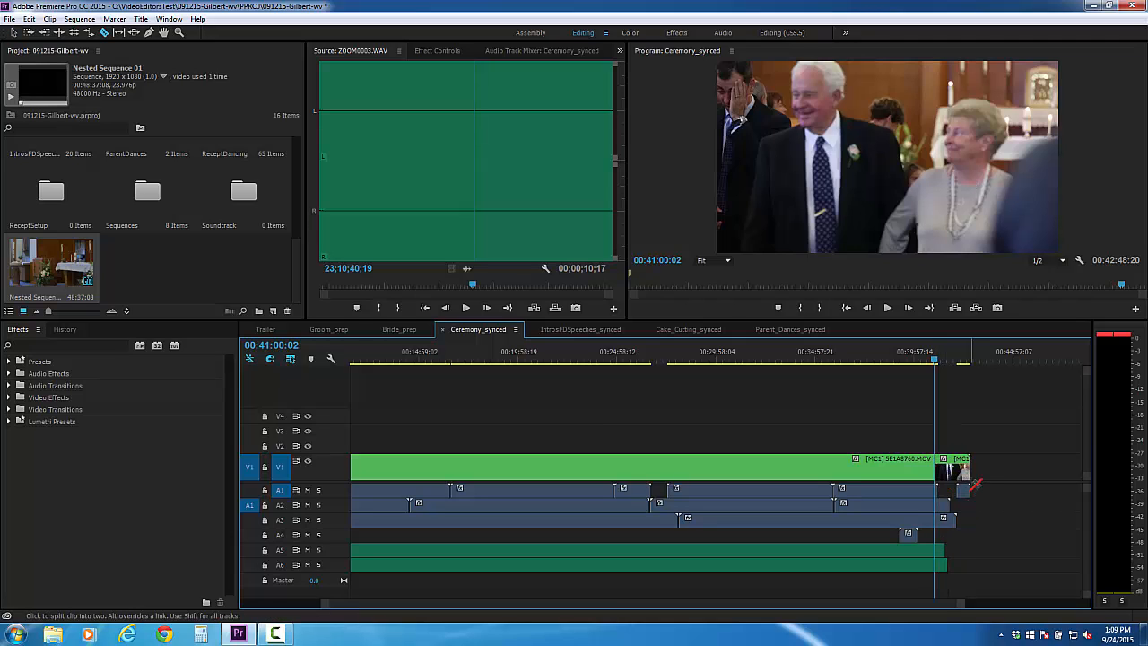
Delete all video and audio after the recessional cut and save the project.
{"action": "key", "text": "v"}
{"action": "left_click_drag", "start_coordinate": [986, 425], "coordinate": [937, 576]}
{"action": "key", "text": "Delete"}
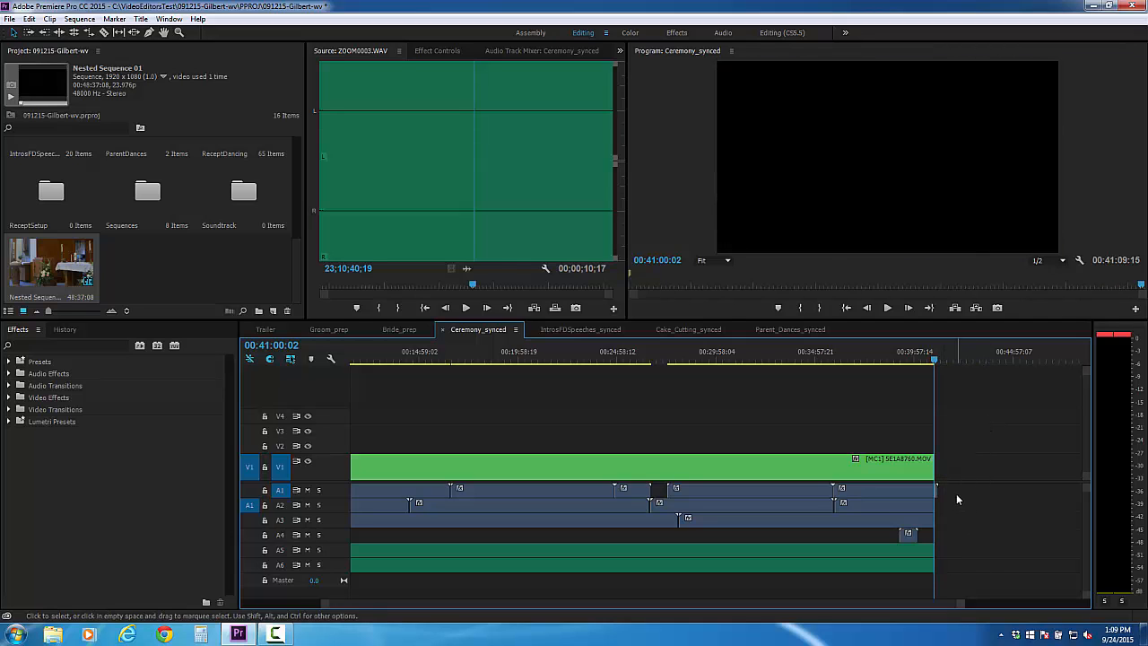
{"action": "key", "text": "backslash"}
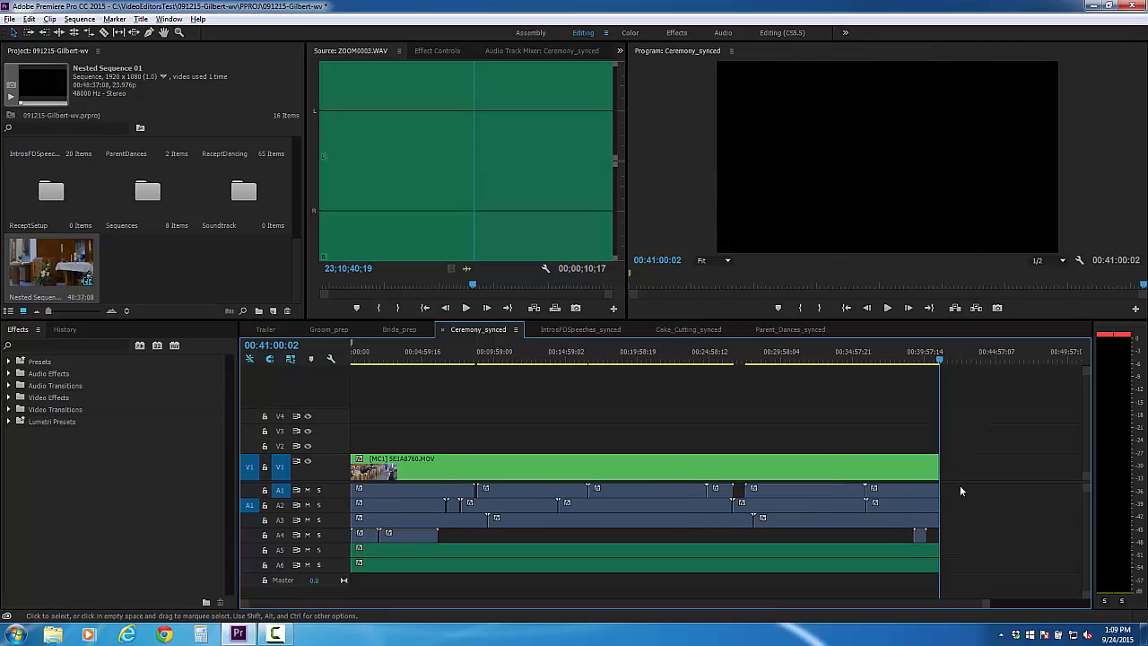
{"action": "key", "text": "ctrl+s"}
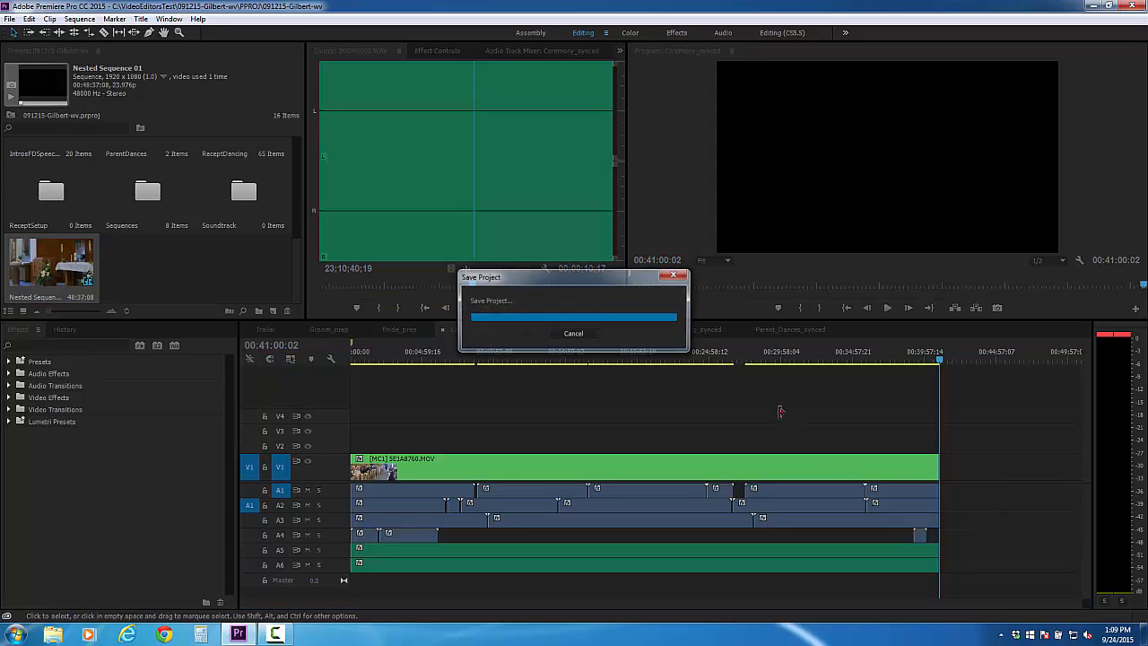
Return to the start of the sequence and switch the program monitor to the multi-camera view.
{"action": "key", "text": "Home"}
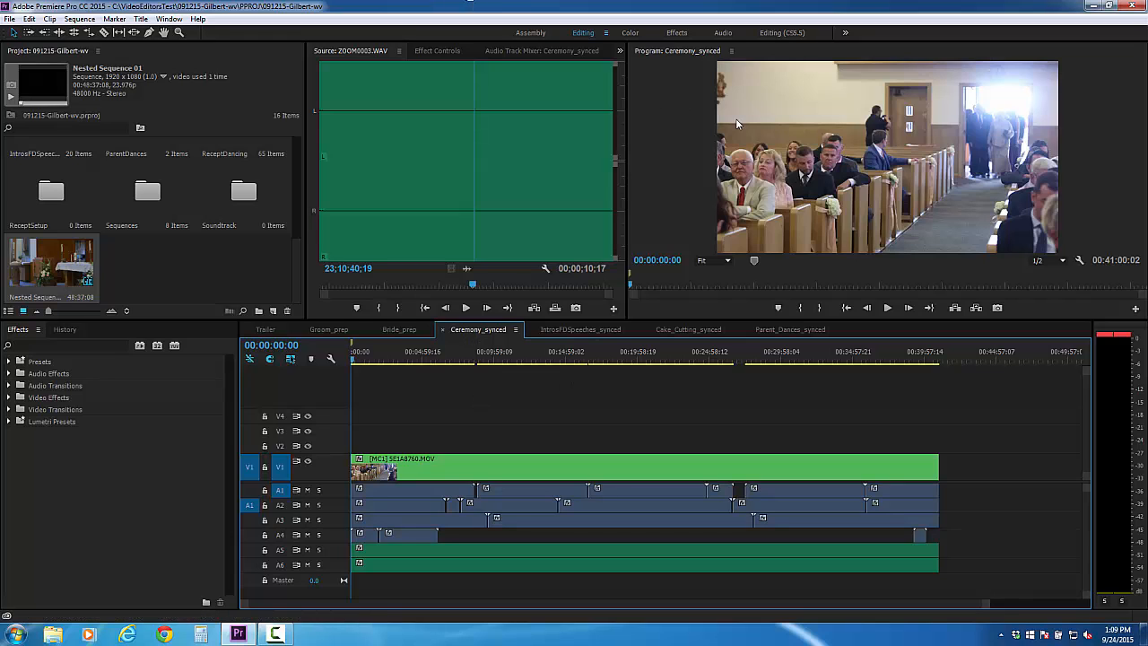
{"action": "left_click", "coordinate": [1079, 261]}
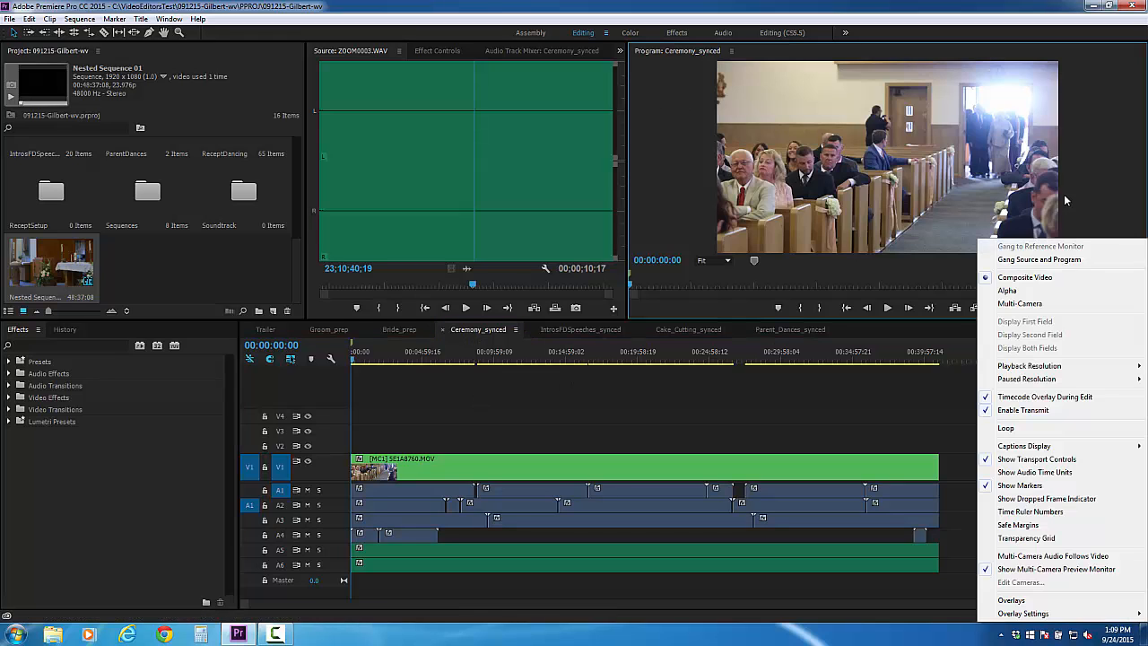
{"action": "left_click", "coordinate": [1040, 302]}
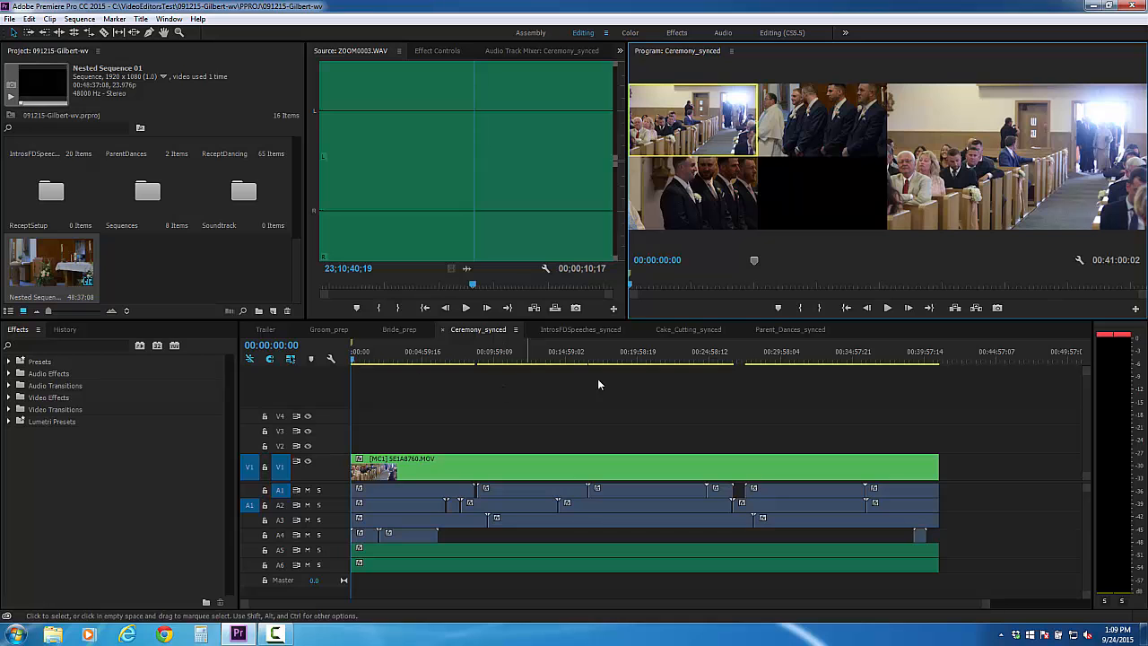
Play the processional from the start and cut live between the four camera angles, stopping on Camera 1 at 00:00:24:23.
{"action": "key", "text": "space"}
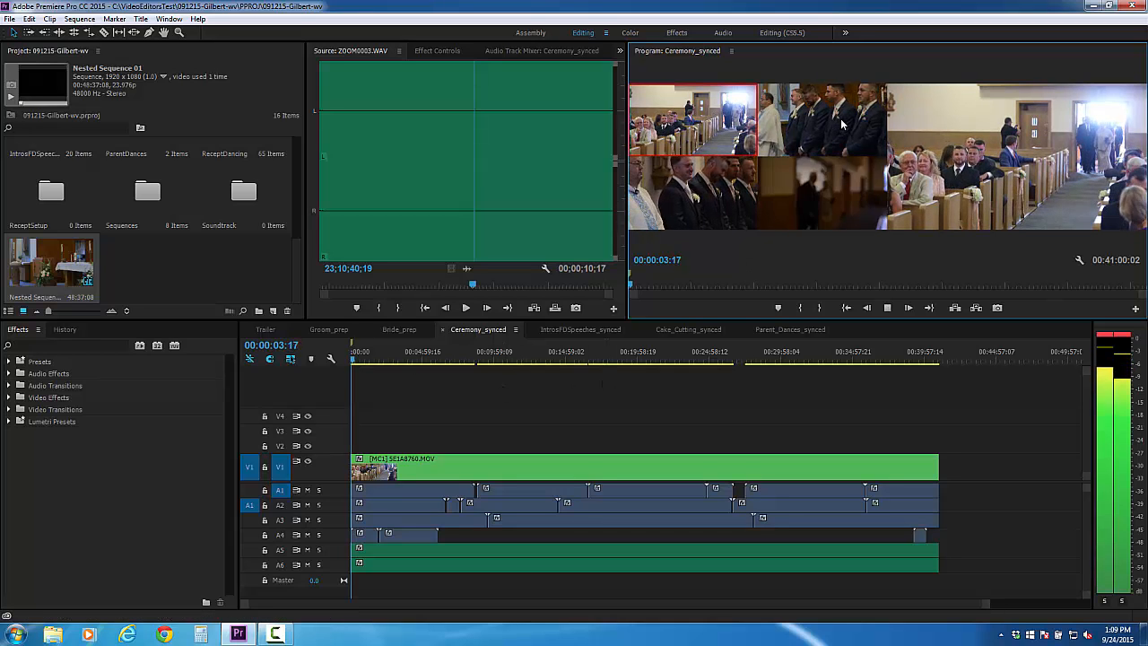
{"action": "left_click", "coordinate": [839, 210]}
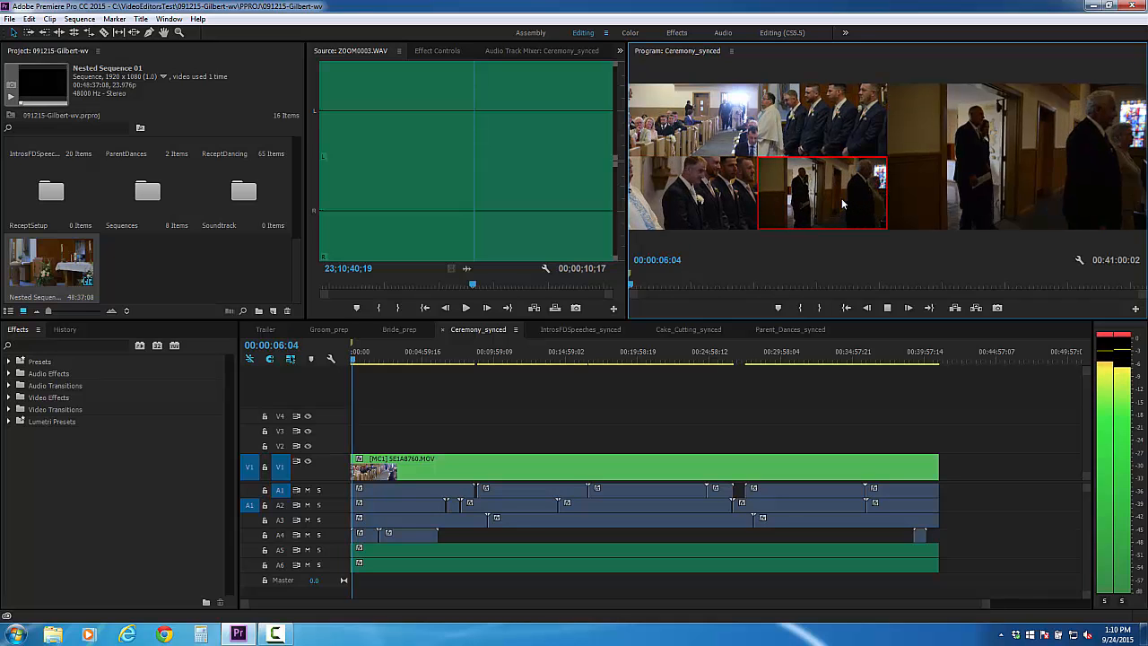
{"action": "left_click", "coordinate": [681, 201]}
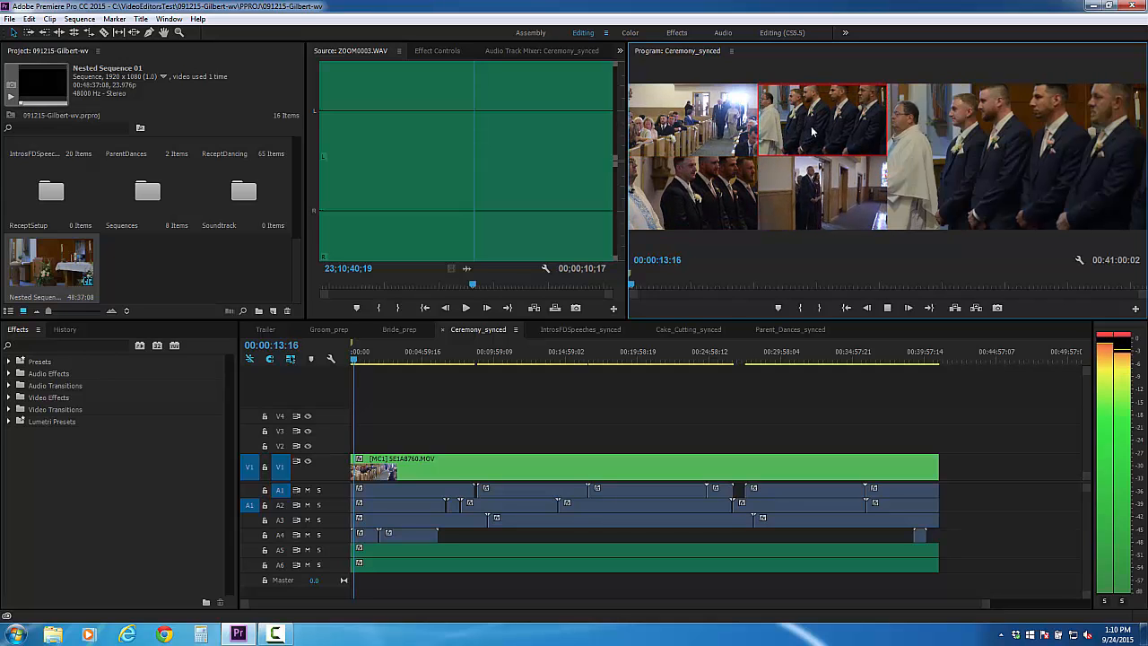
{"action": "left_click", "coordinate": [693, 116]}
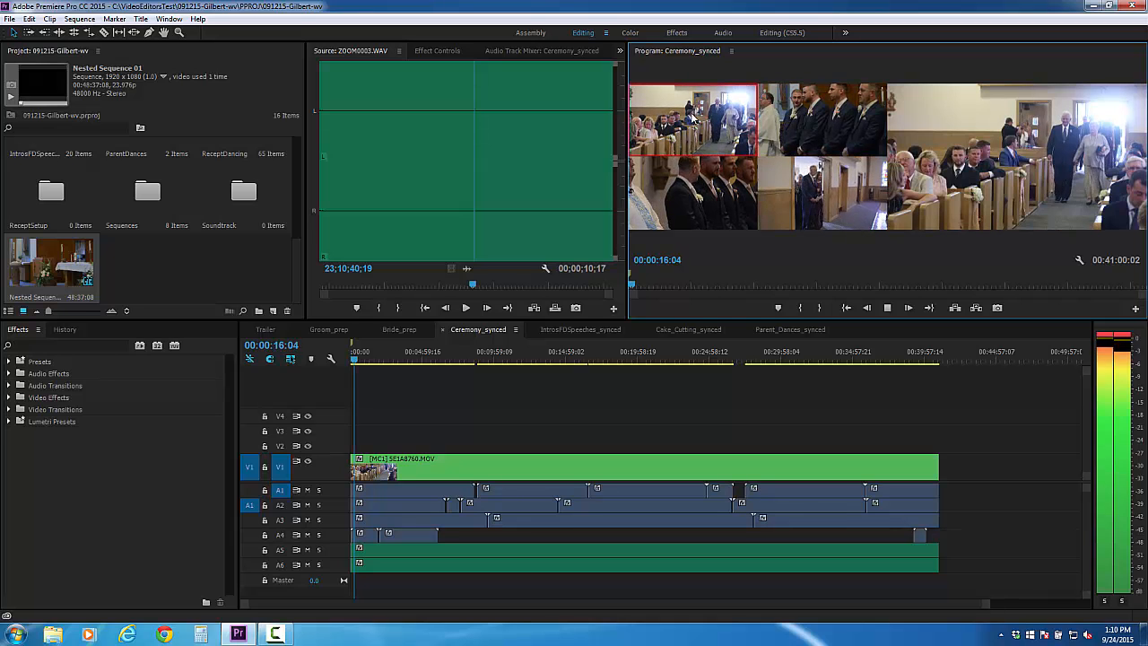
{"action": "left_click", "coordinate": [706, 205]}
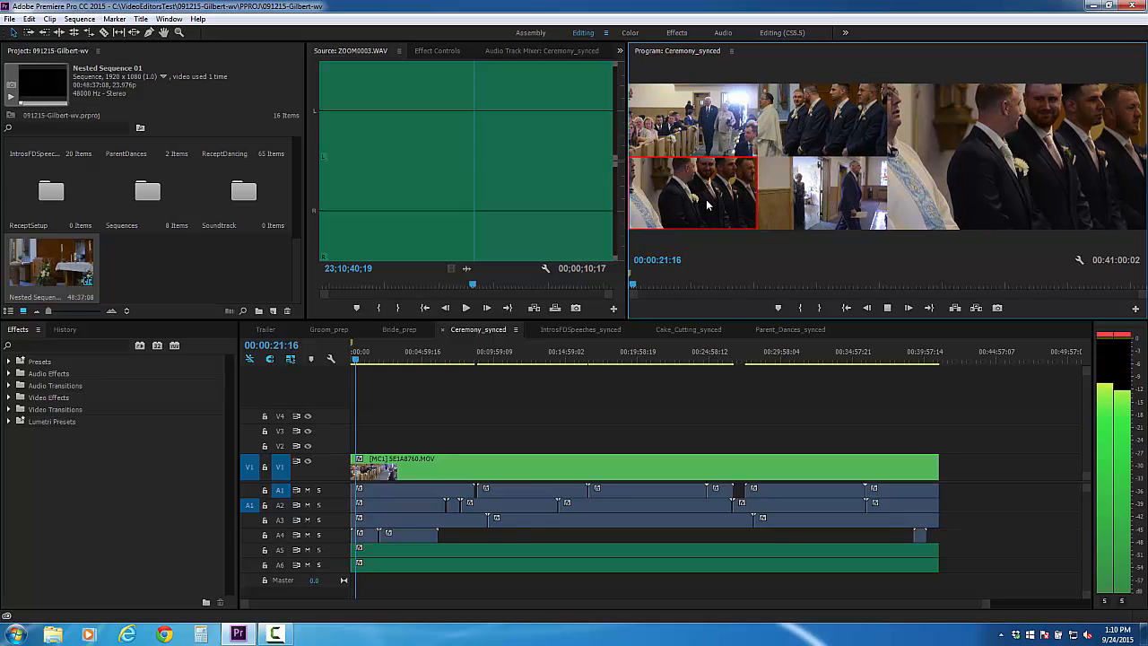
{"action": "left_click", "coordinate": [713, 144]}
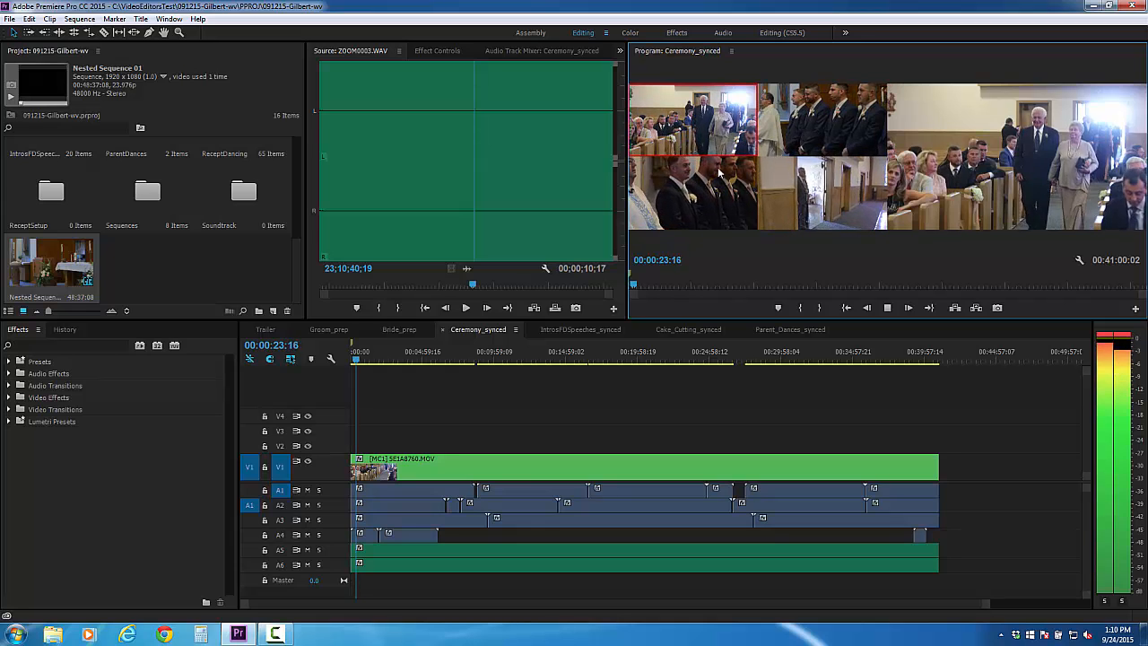
{"action": "key", "text": "space"}
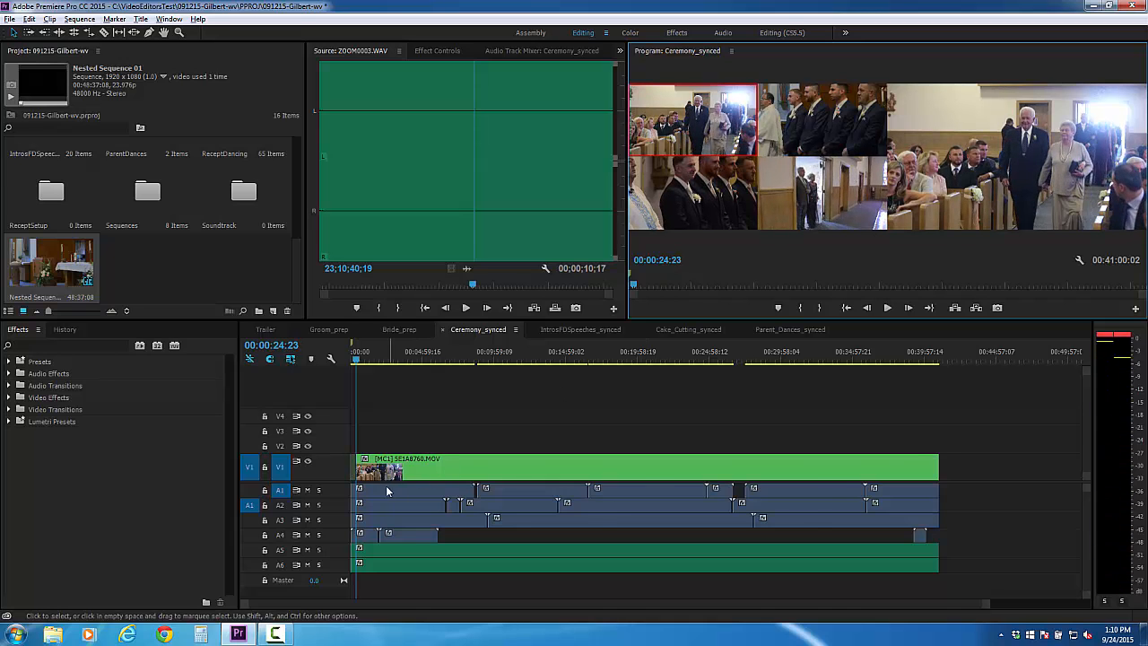
Move the playhead to the bridesmaids' entrance at 00:03:06:17 and switch the program monitor back to composite video.
{"action": "scroll", "coordinate": [354, 502], "scroll_direction": "up", "scroll_amount": 3}
{"action": "scroll", "coordinate": [291, 503], "scroll_direction": "down", "scroll_amount": 1}
{"action": "scroll", "coordinate": [395, 527], "scroll_direction": "up", "scroll_amount": 3}
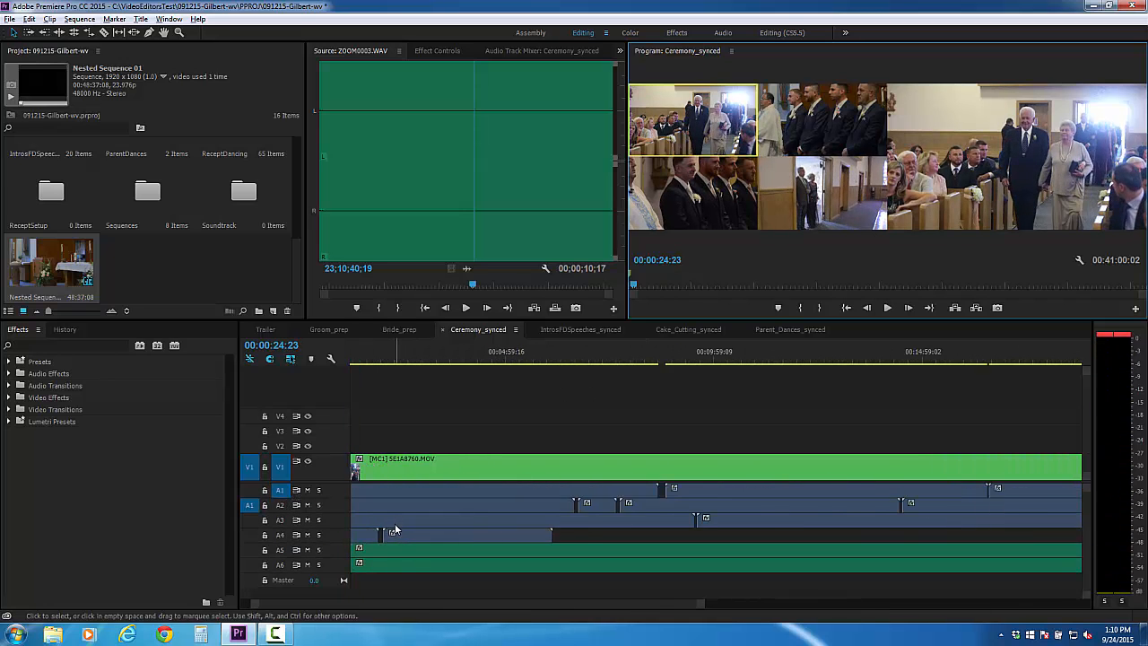
{"action": "scroll", "coordinate": [394, 528], "scroll_direction": "up", "scroll_amount": 1}
{"action": "left_click_drag", "start_coordinate": [418, 607], "coordinate": [335, 608]}
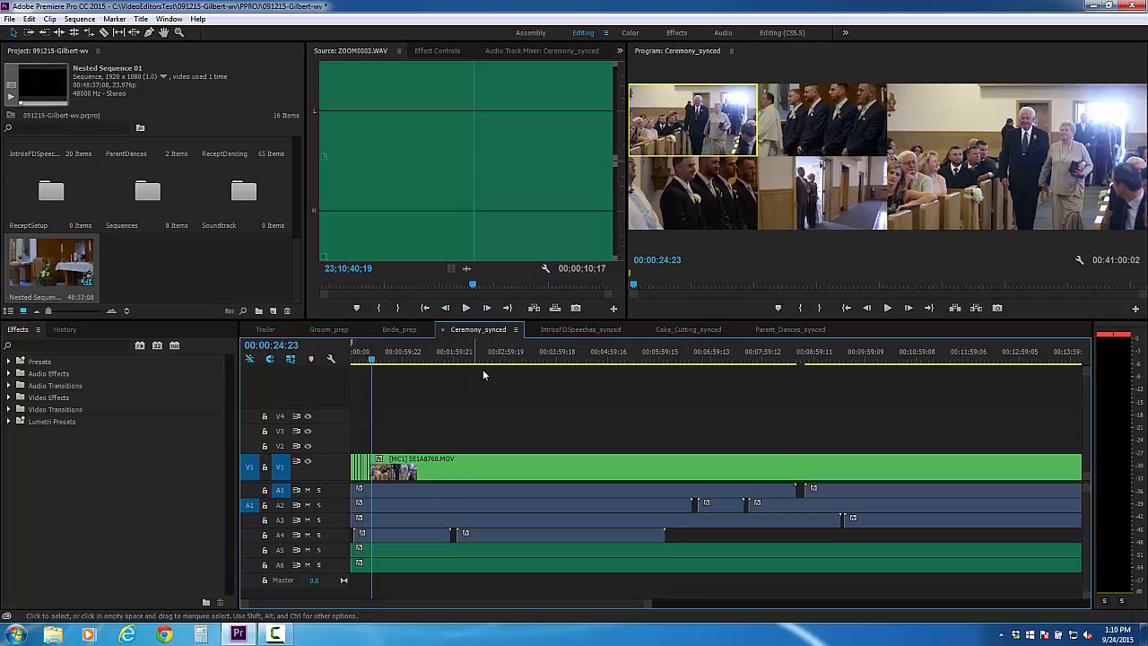
{"action": "left_click", "coordinate": [509, 357]}
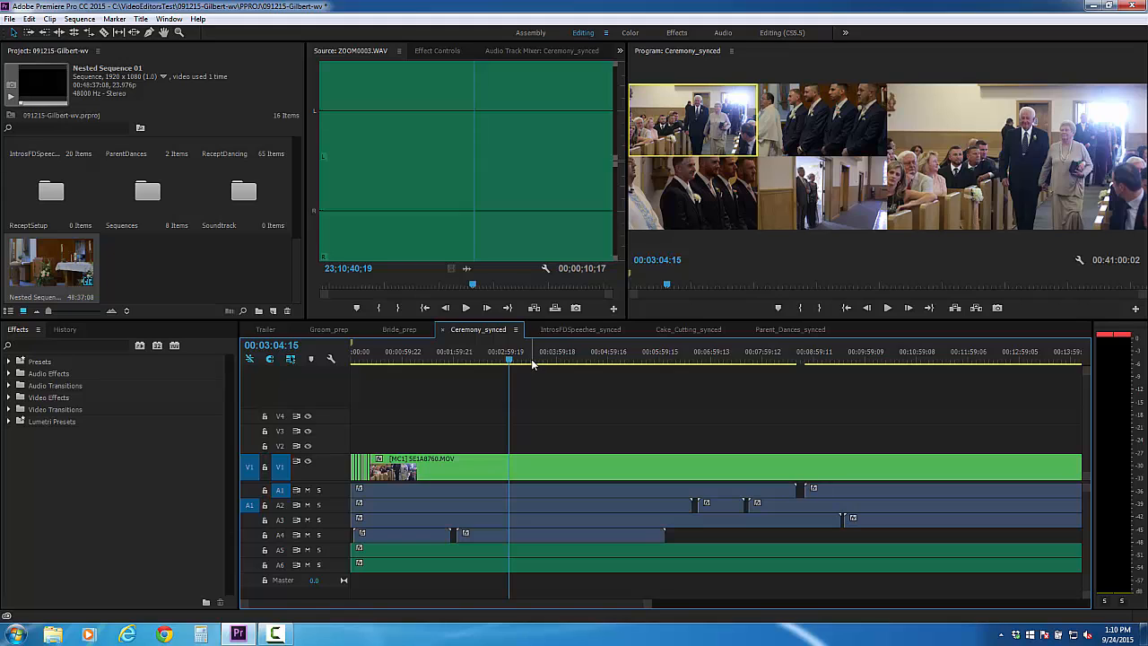
{"action": "key", "text": "space"}
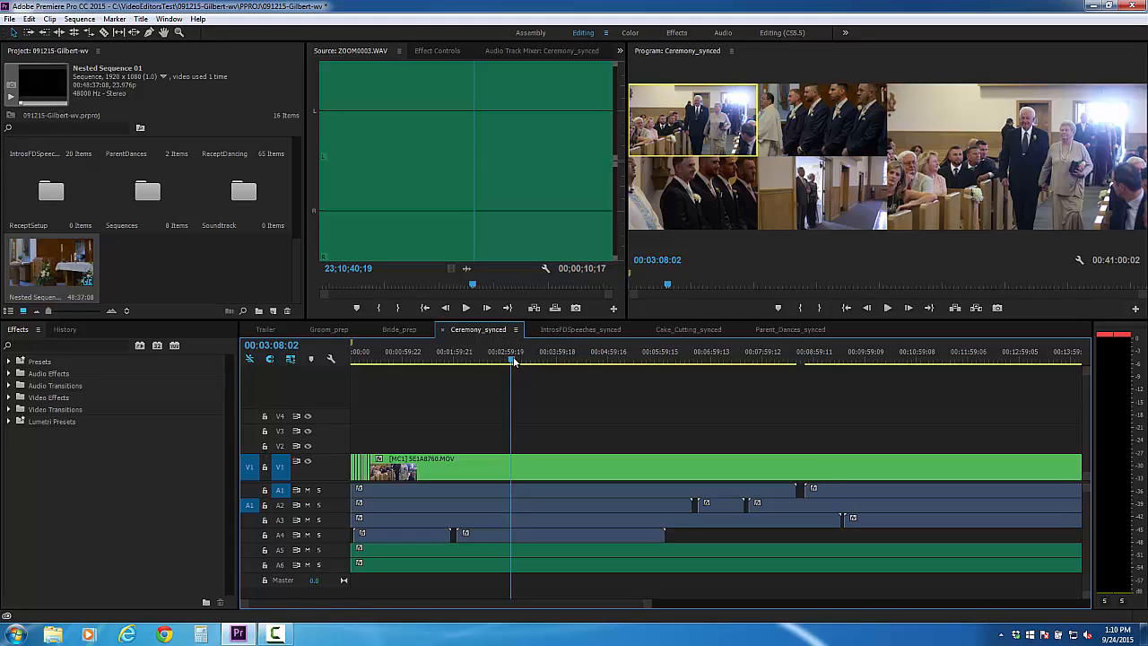
{"action": "left_click", "coordinate": [1078, 260]}
{"action": "left_click", "coordinate": [1026, 278]}
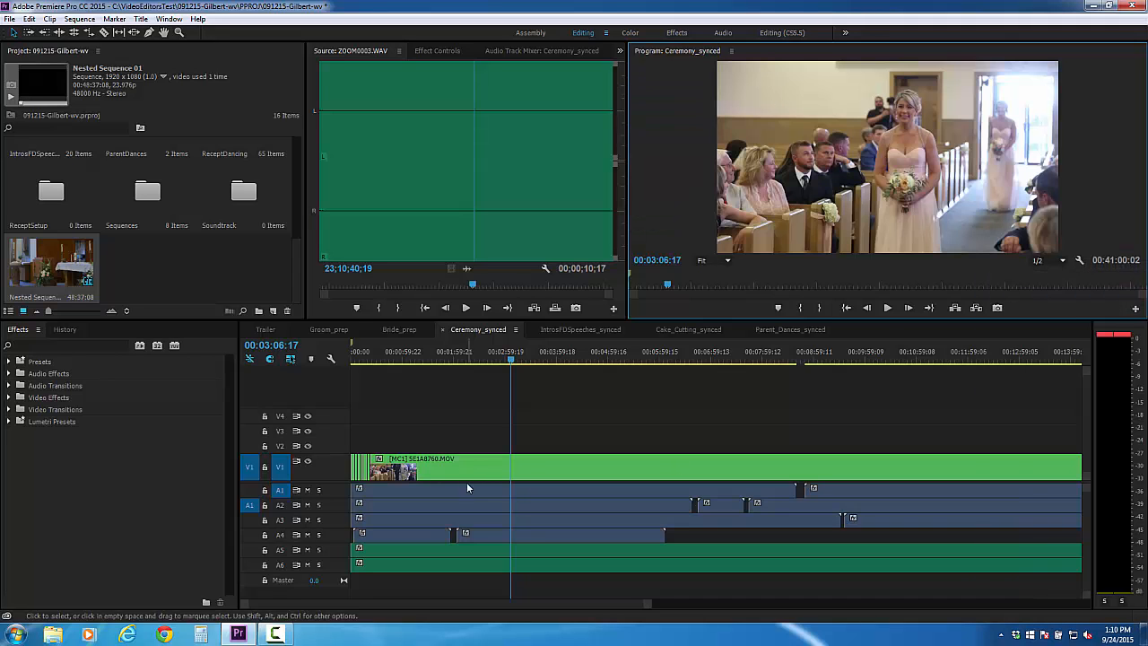
Move to 00:05:17:00, preview Camera 2 on the long multi-camera clip and set the clip to Camera 3.
{"action": "left_click_drag", "start_coordinate": [561, 359], "coordinate": [630, 359]}
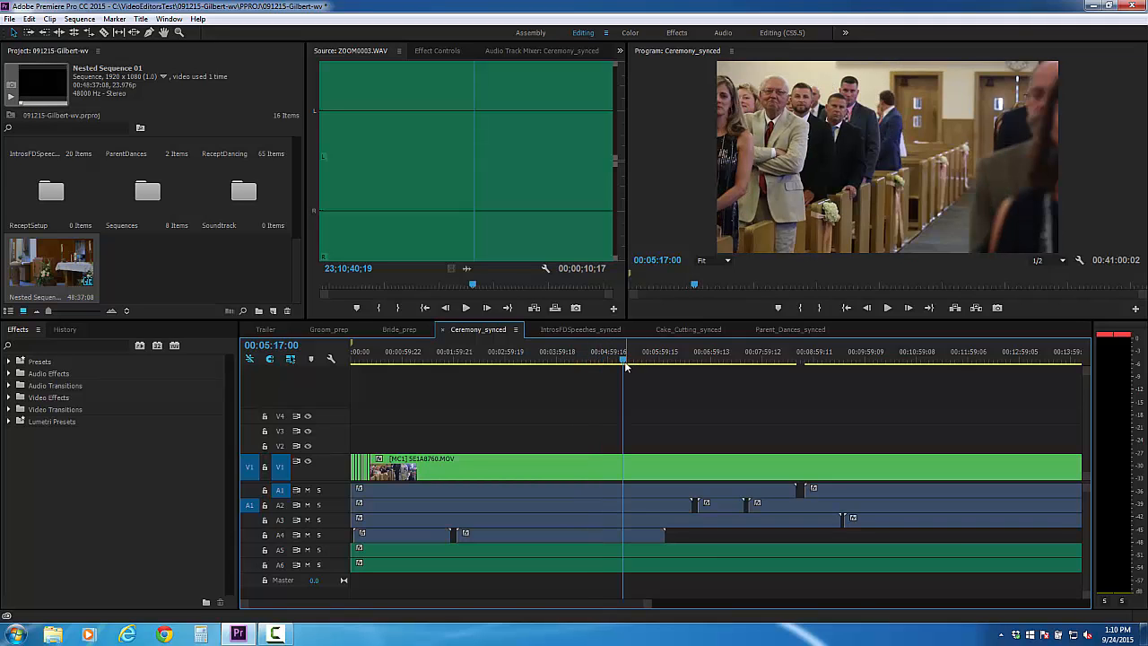
{"action": "right_click", "coordinate": [634, 468]}
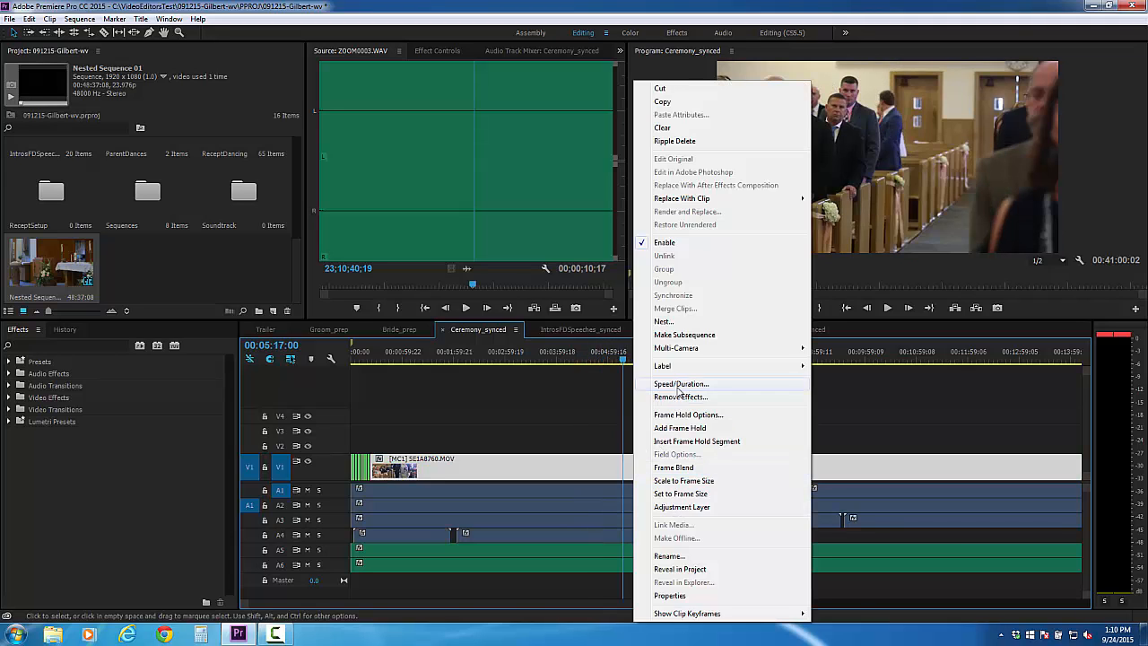
{"action": "mouse_move", "coordinate": [681, 354]}
{"action": "left_click", "coordinate": [843, 392]}
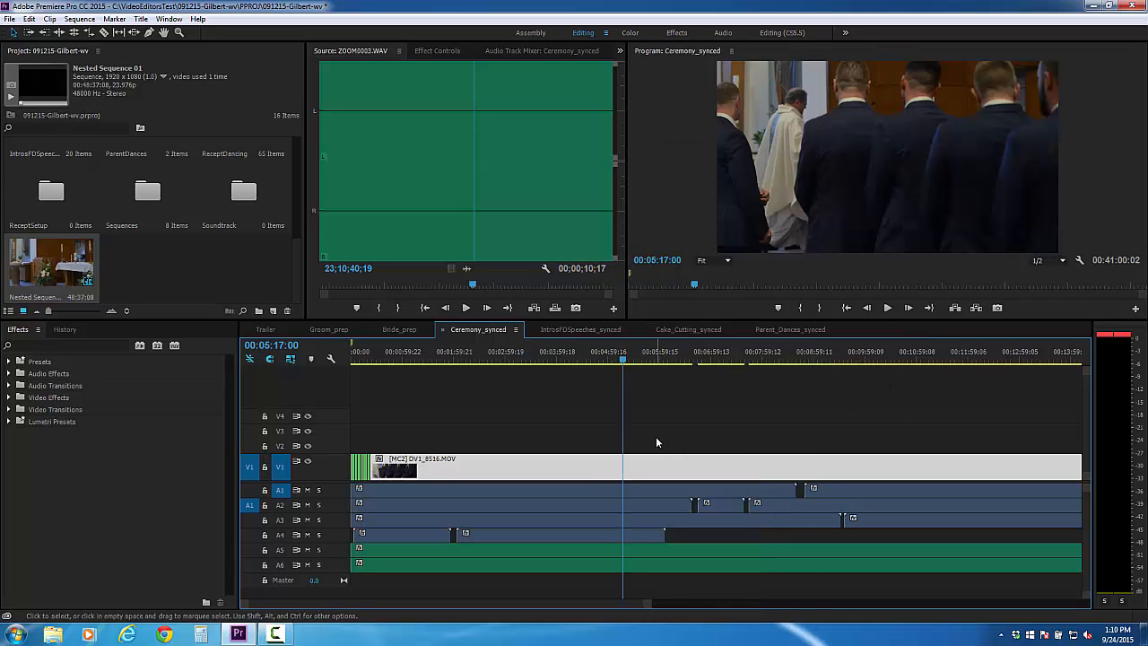
{"action": "right_click", "coordinate": [626, 471]}
{"action": "mouse_move", "coordinate": [682, 347]}
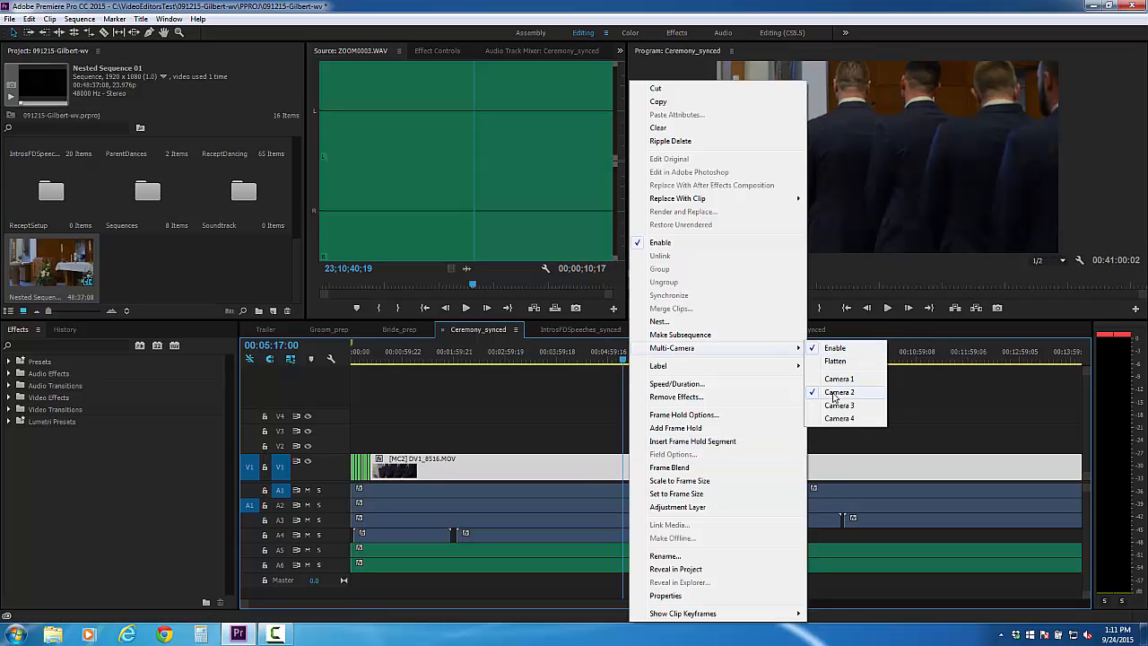
{"action": "left_click", "coordinate": [838, 406]}
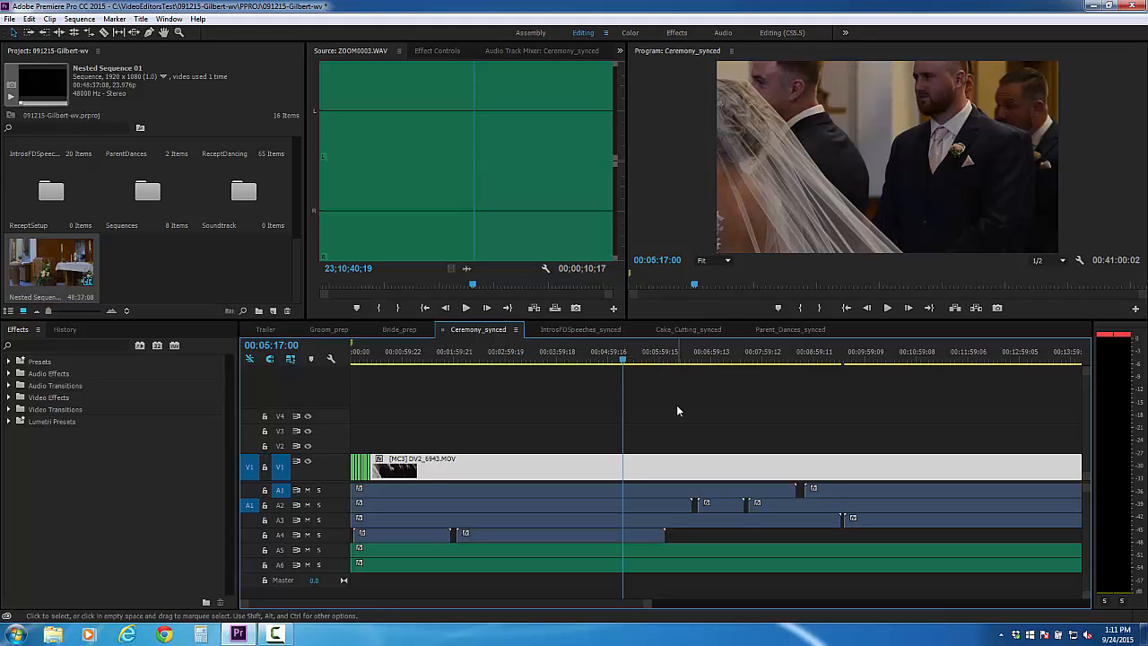
Expand audio tracks A5 and A6 to show their waveforms.
{"action": "left_click", "coordinate": [676, 451]}
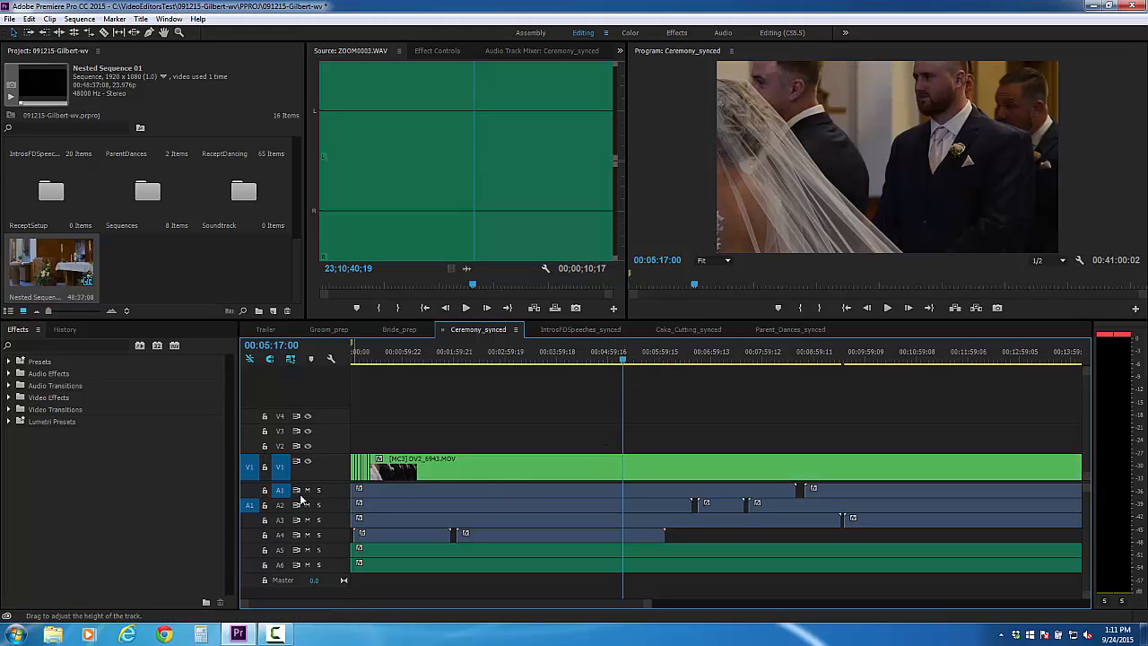
{"action": "double_click", "coordinate": [315, 556]}
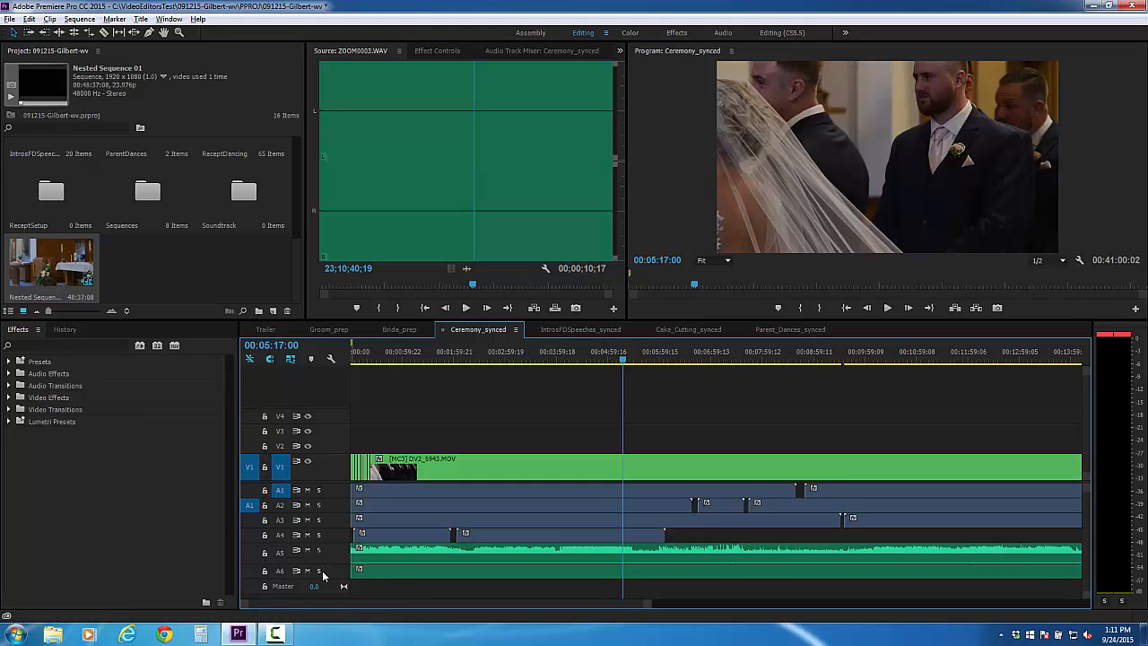
{"action": "double_click", "coordinate": [322, 574]}
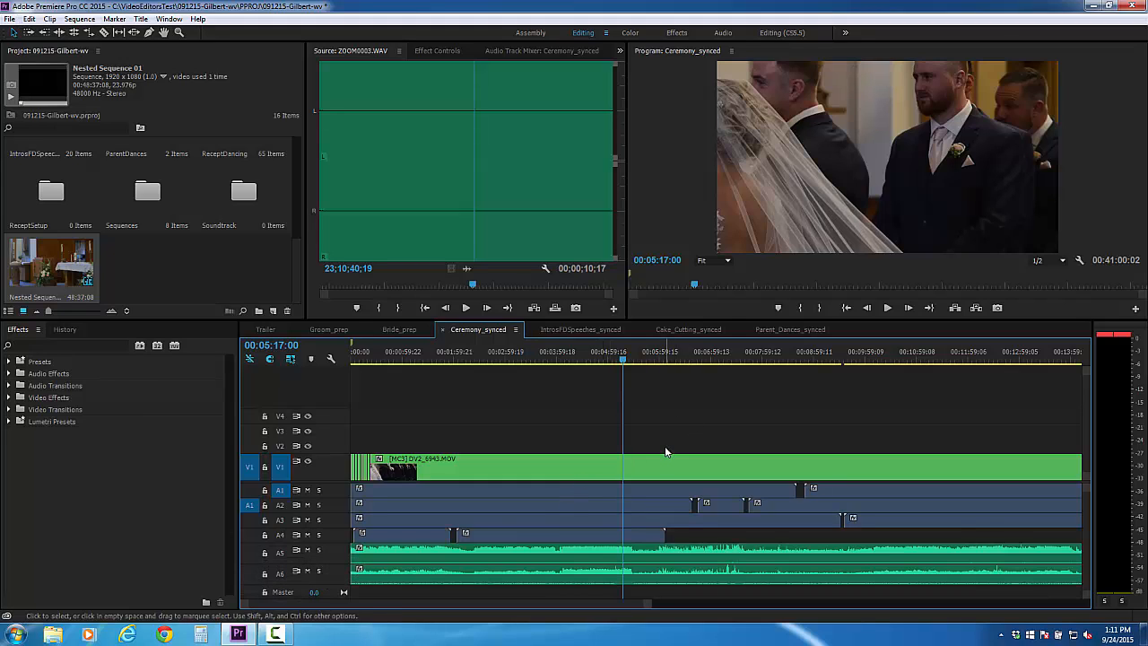
Listen for the end of the processional and split the clips on all tracks there, at 00:05:58:02.
{"action": "left_click", "coordinate": [650, 358]}
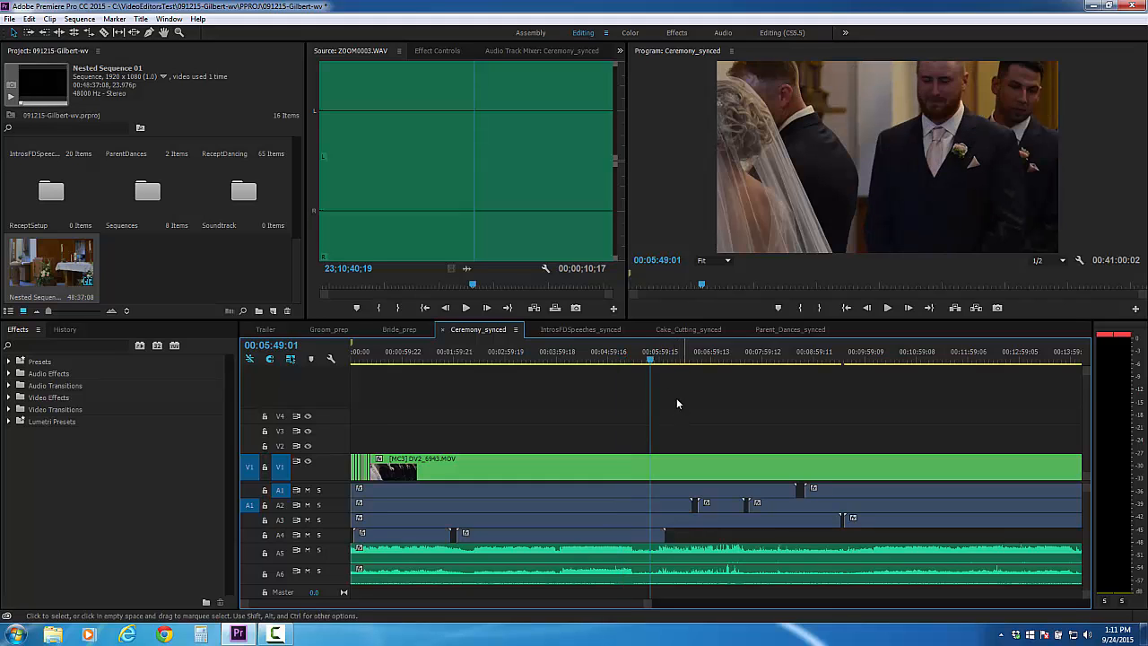
{"action": "left_click", "coordinate": [659, 358]}
{"action": "key", "text": "space"}
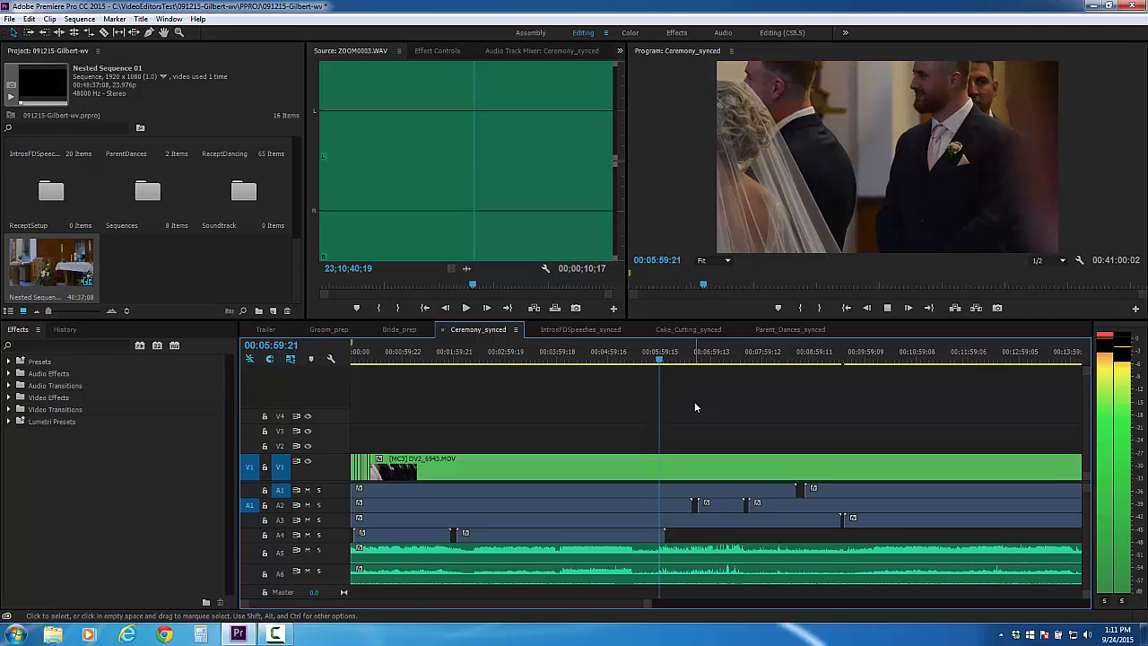
{"action": "key", "text": "space"}
{"action": "left_click_drag", "start_coordinate": [665, 358], "coordinate": [657, 359]}
{"action": "key", "text": "c"}
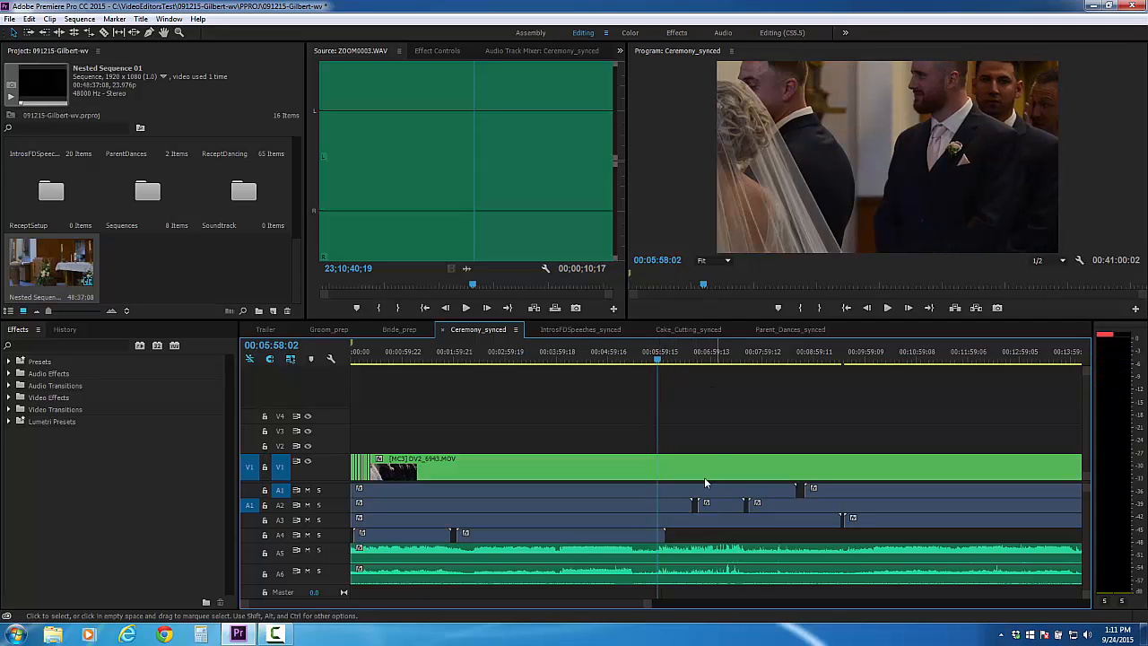
{"action": "left_click", "coordinate": [658, 537]}
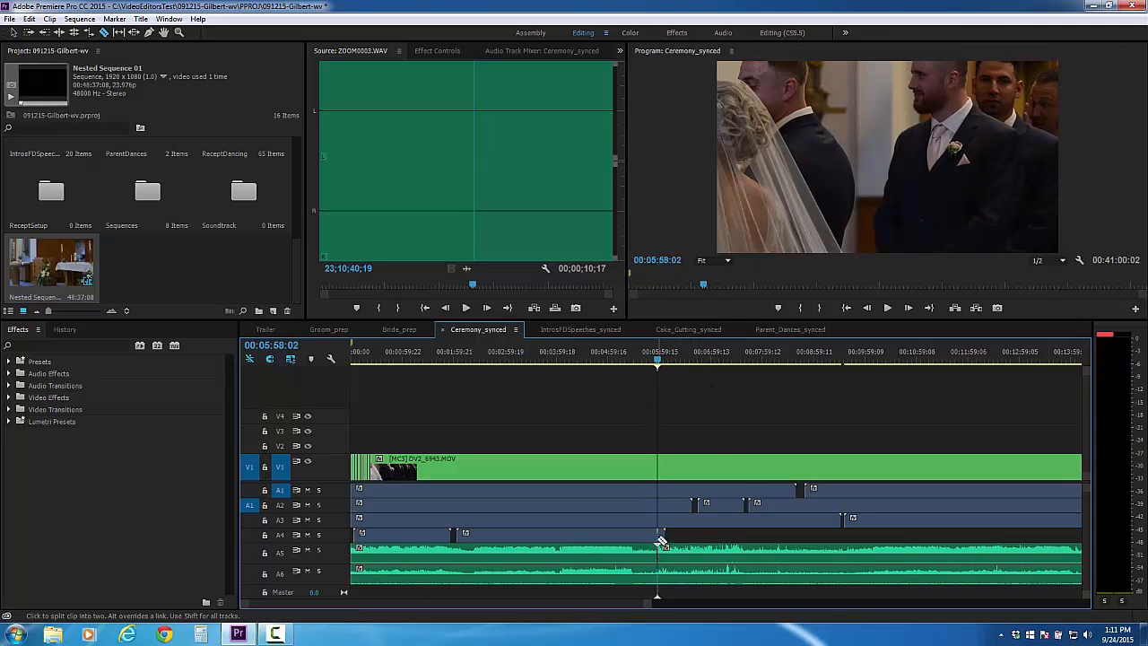
Split the clips on audio tracks A1, A2 and A3 at 00:05:58:02 and return to the Selection tool.
{"action": "left_click", "coordinate": [658, 520]}
{"action": "left_click", "coordinate": [658, 504]}
{"action": "left_click", "coordinate": [658, 490]}
{"action": "key", "text": "v"}
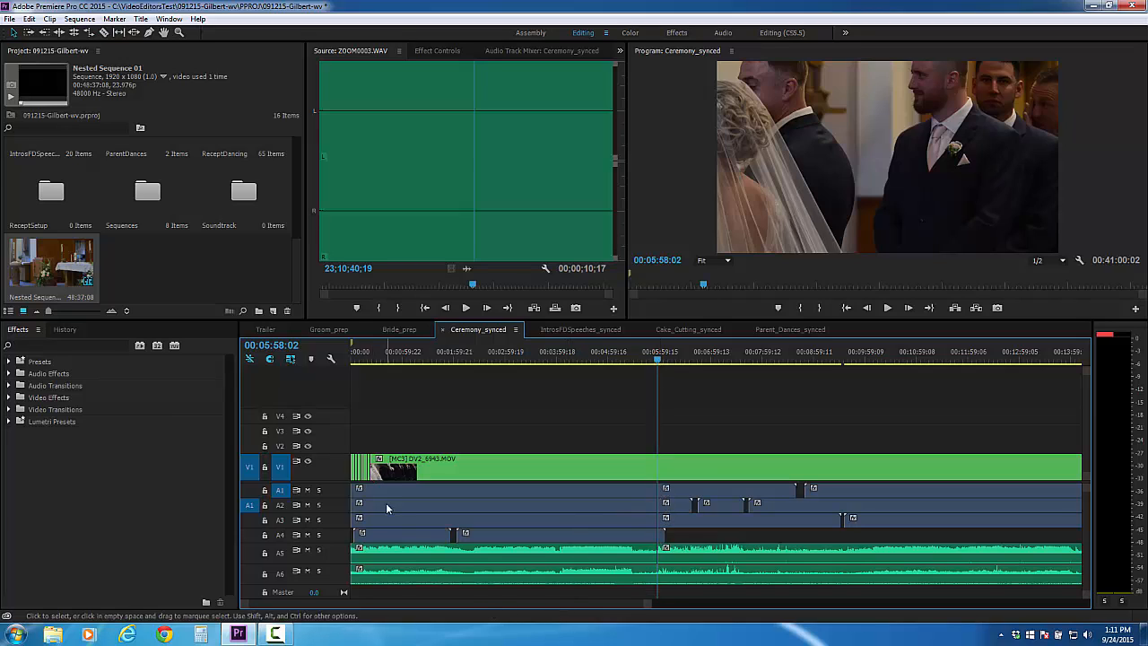
Disable the processional clips on A2 to A6 and play briefly from 00:00:35:13 to hear A1 alone.
{"action": "left_click", "coordinate": [387, 504]}
{"action": "left_click_drag", "start_coordinate": [397, 595], "coordinate": [566, 526]}
{"action": "right_click", "coordinate": [566, 526]}
{"action": "left_click", "coordinate": [596, 251]}
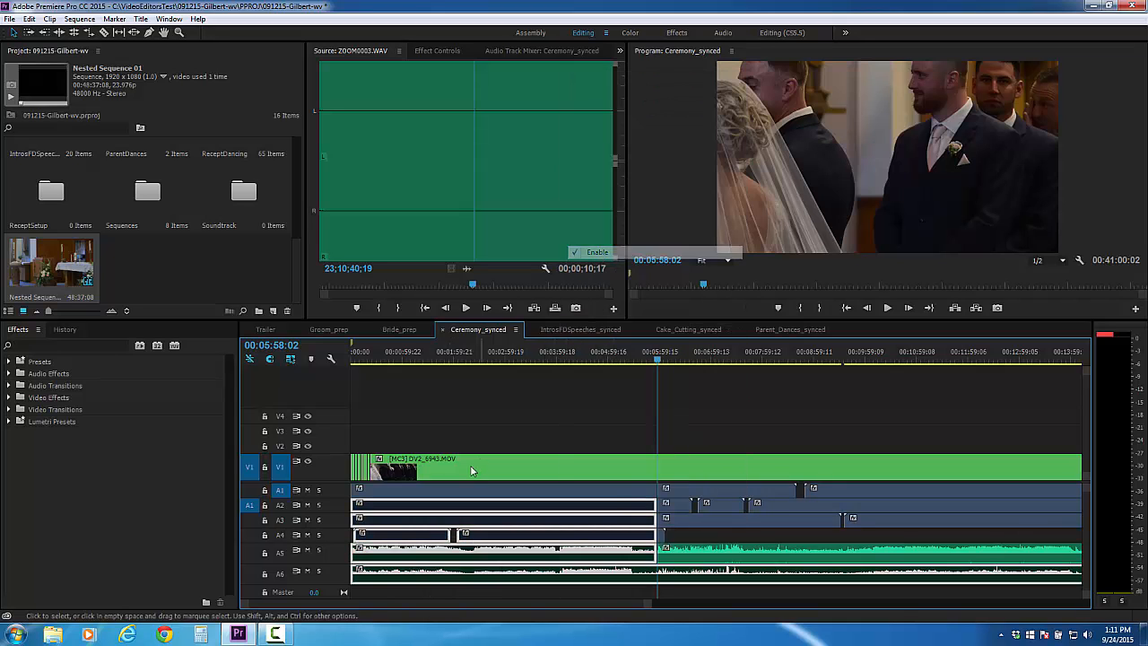
{"action": "left_click", "coordinate": [381, 354]}
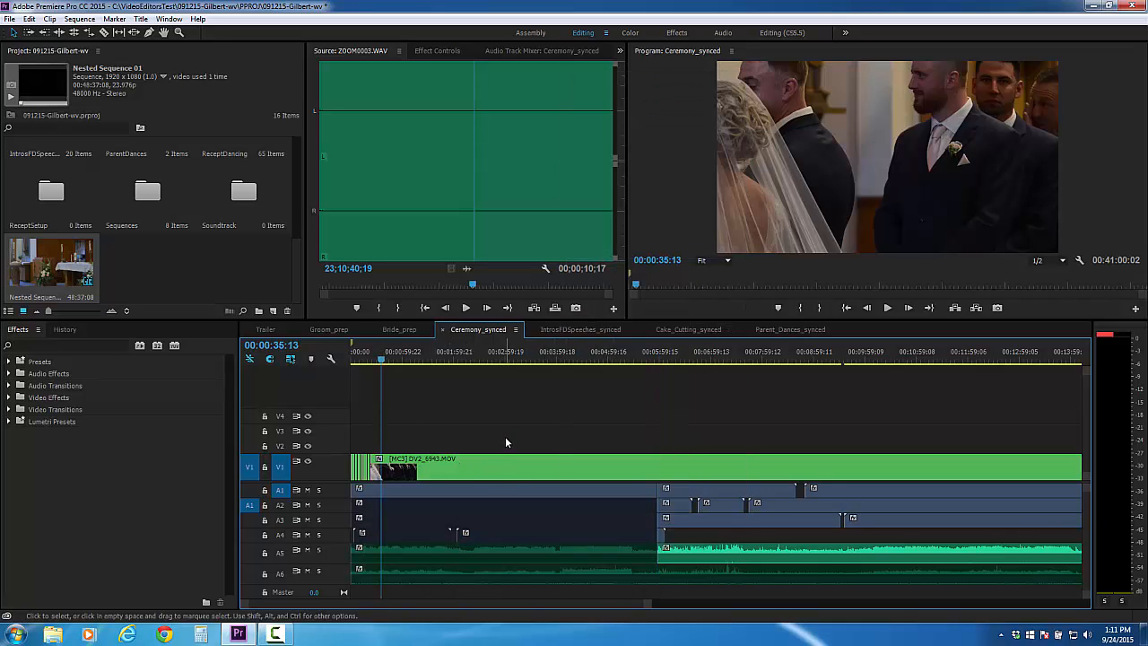
{"action": "key", "text": "space"}
{"action": "key", "text": "space"}
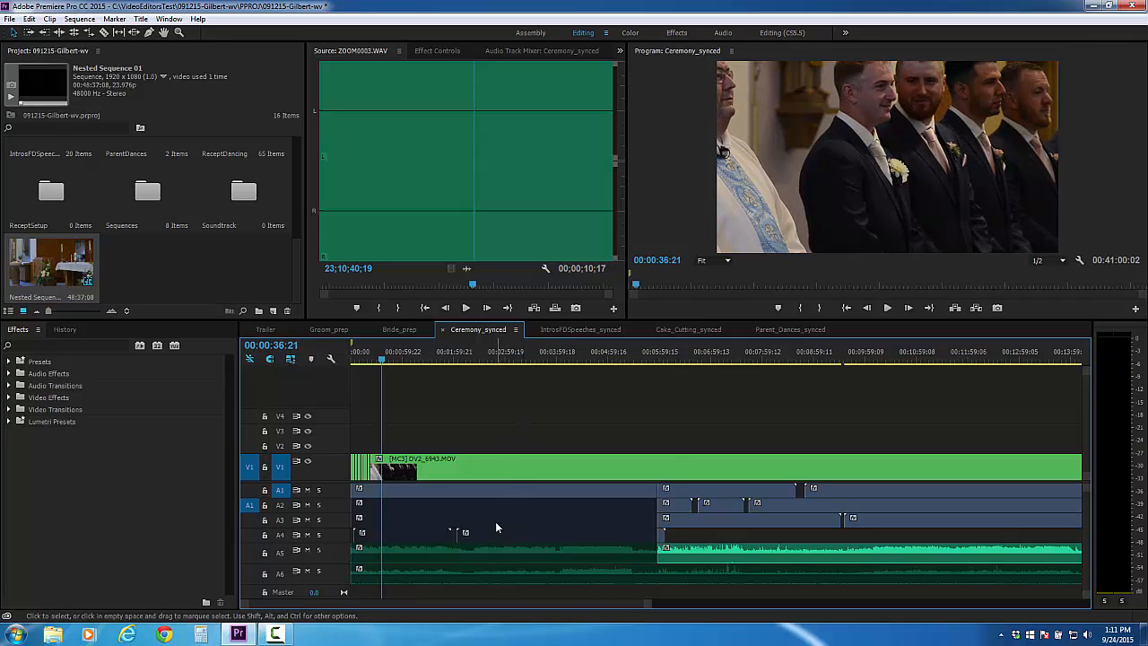
Disable the A1 processional clip as well, and re-enable the processional clips on all six audio tracks.
{"action": "right_click", "coordinate": [498, 490]}
{"action": "left_click", "coordinate": [538, 215]}
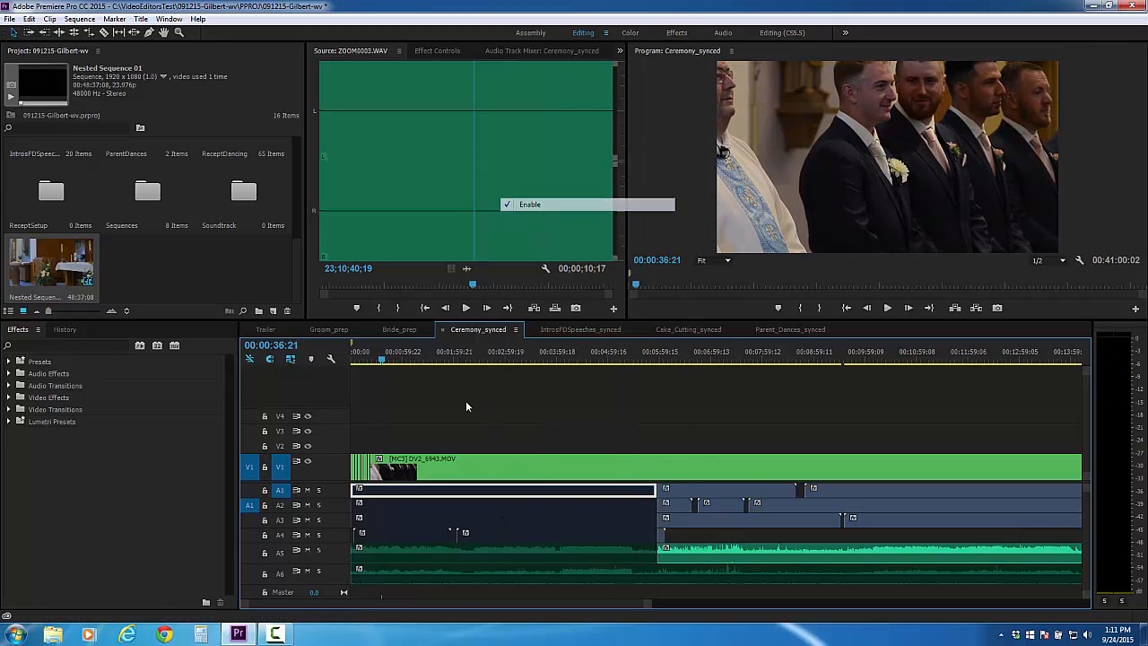
{"action": "left_click_drag", "start_coordinate": [406, 590], "coordinate": [587, 492]}
{"action": "right_click", "coordinate": [588, 492]}
{"action": "left_click", "coordinate": [613, 222]}
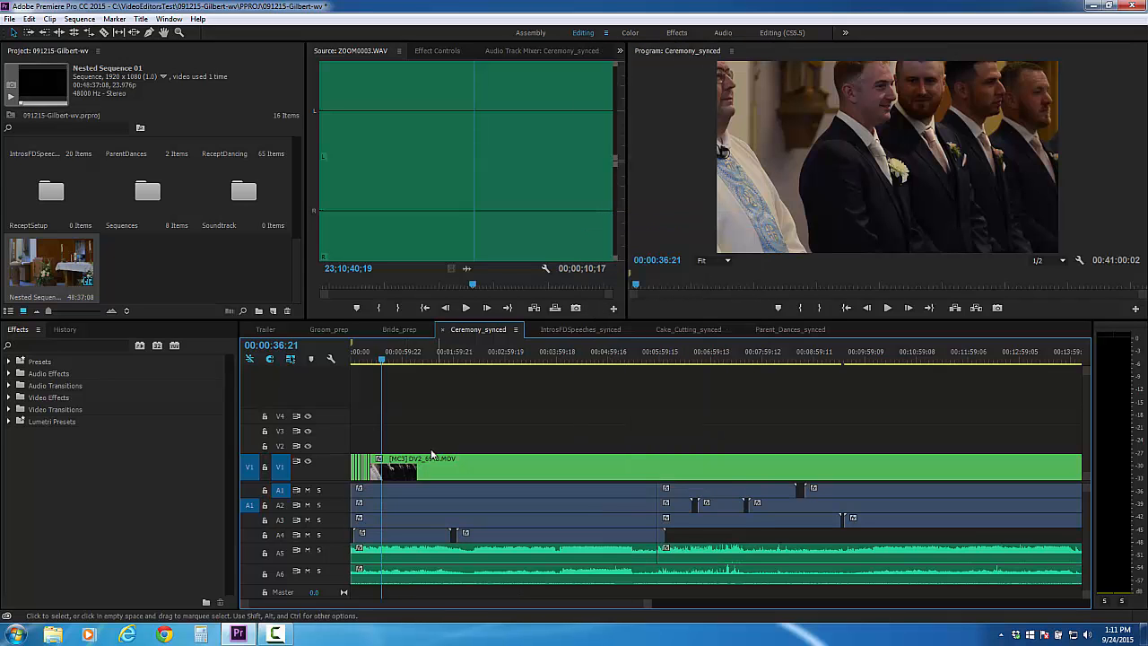
Play the processional with A1, A2 and A3 soloed in turn to compare how each track sounds.
{"action": "key", "text": "space"}
{"action": "left_click", "coordinate": [319, 490]}
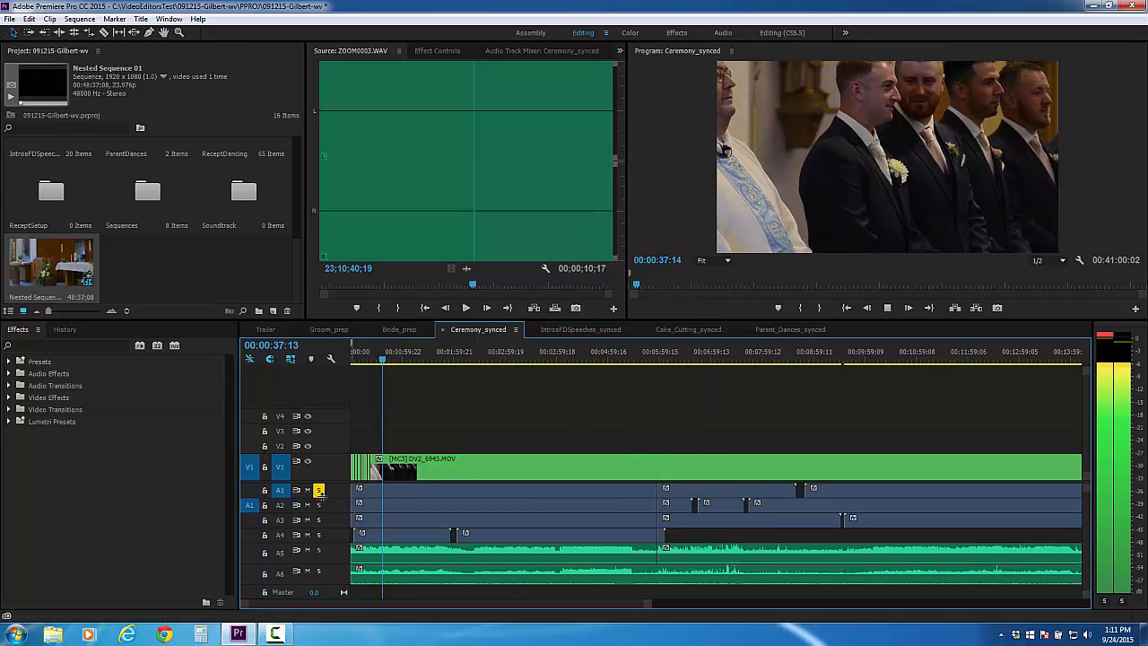
{"action": "left_click", "coordinate": [319, 505]}
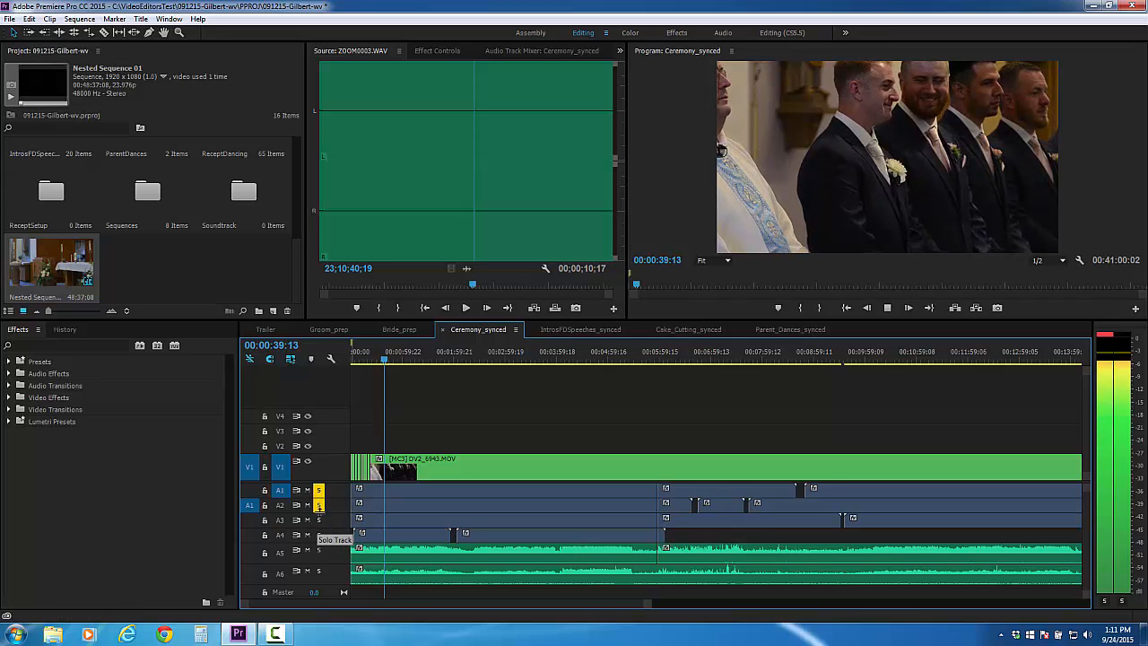
{"action": "left_click", "coordinate": [318, 490]}
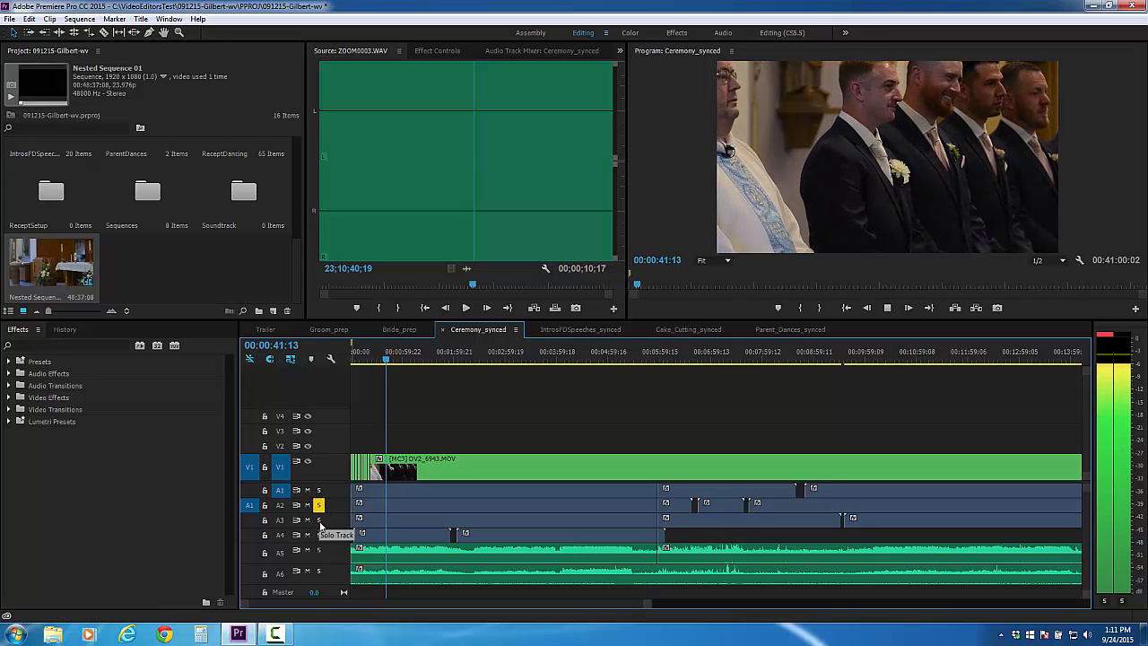
{"action": "left_click", "coordinate": [319, 520]}
{"action": "left_click", "coordinate": [318, 504]}
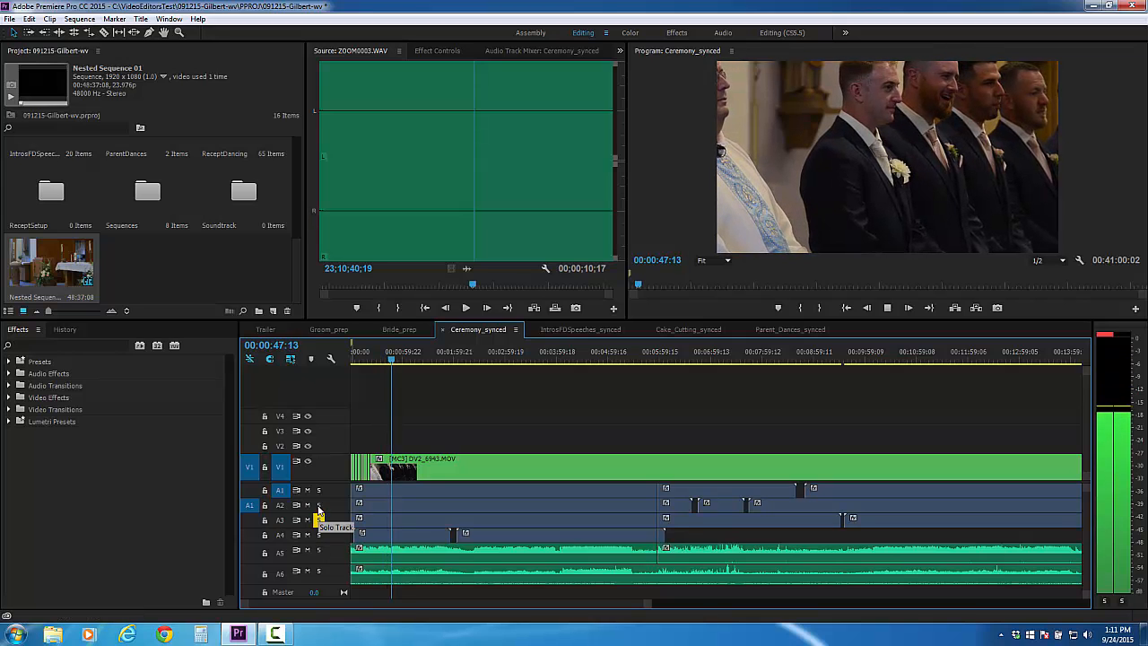
{"action": "key", "text": "space"}
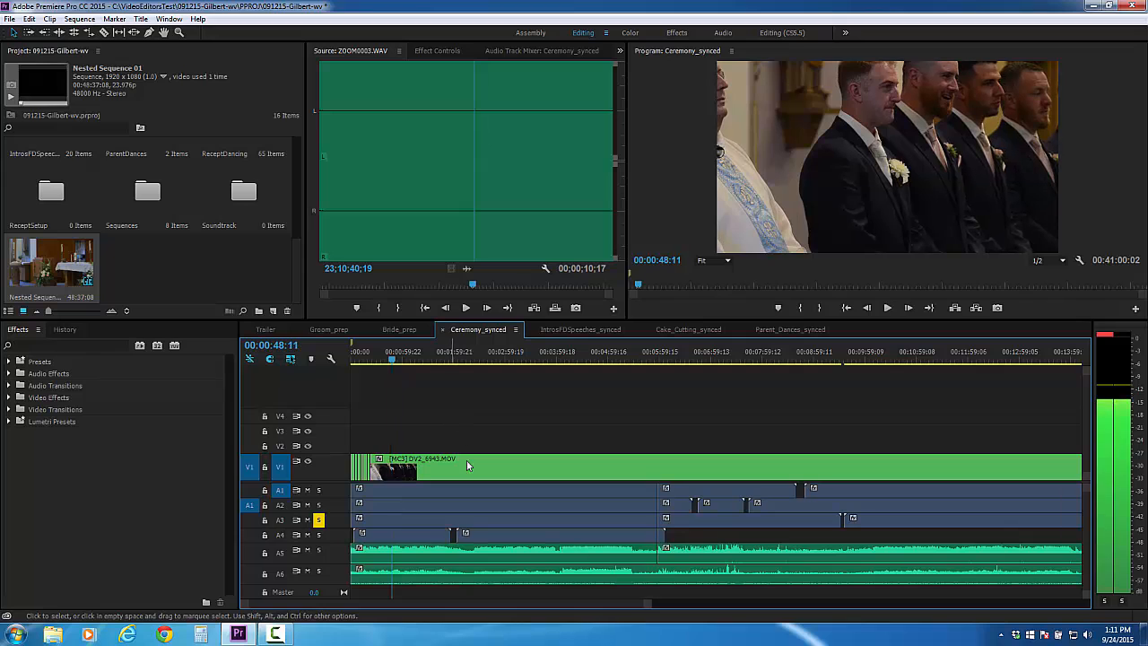
{"action": "key", "text": "space"}
Audition A5 and A6 in solo during the processional, recheck A3's solo and clear all track solos.
{"action": "left_click", "coordinate": [318, 520]}
{"action": "left_click", "coordinate": [317, 549]}
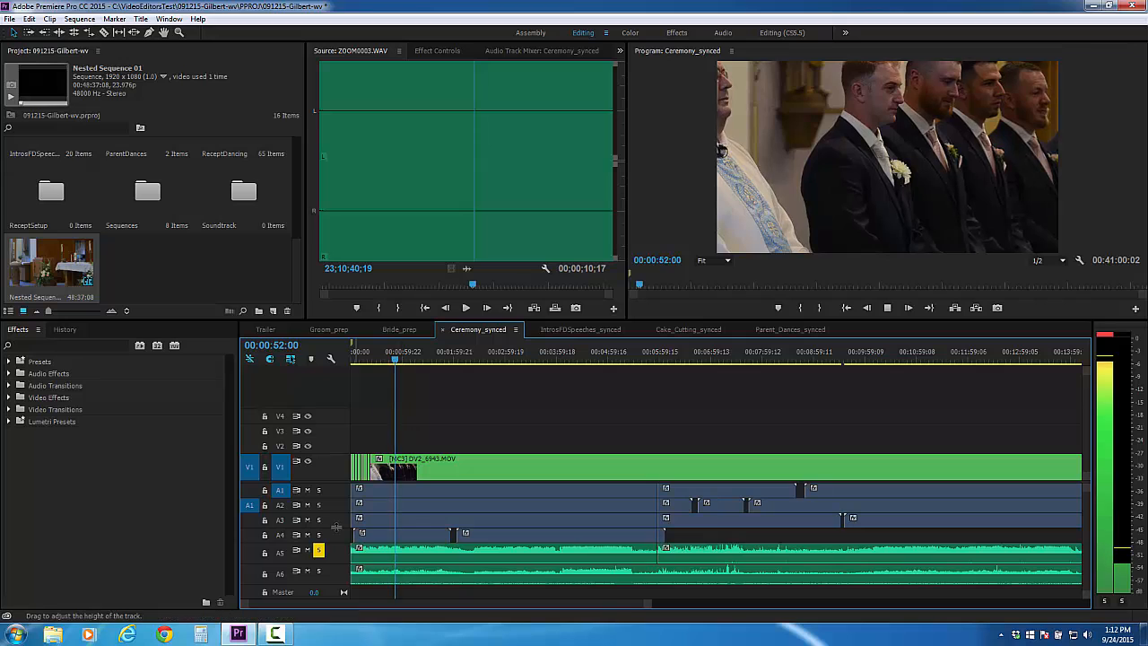
{"action": "key", "text": "space"}
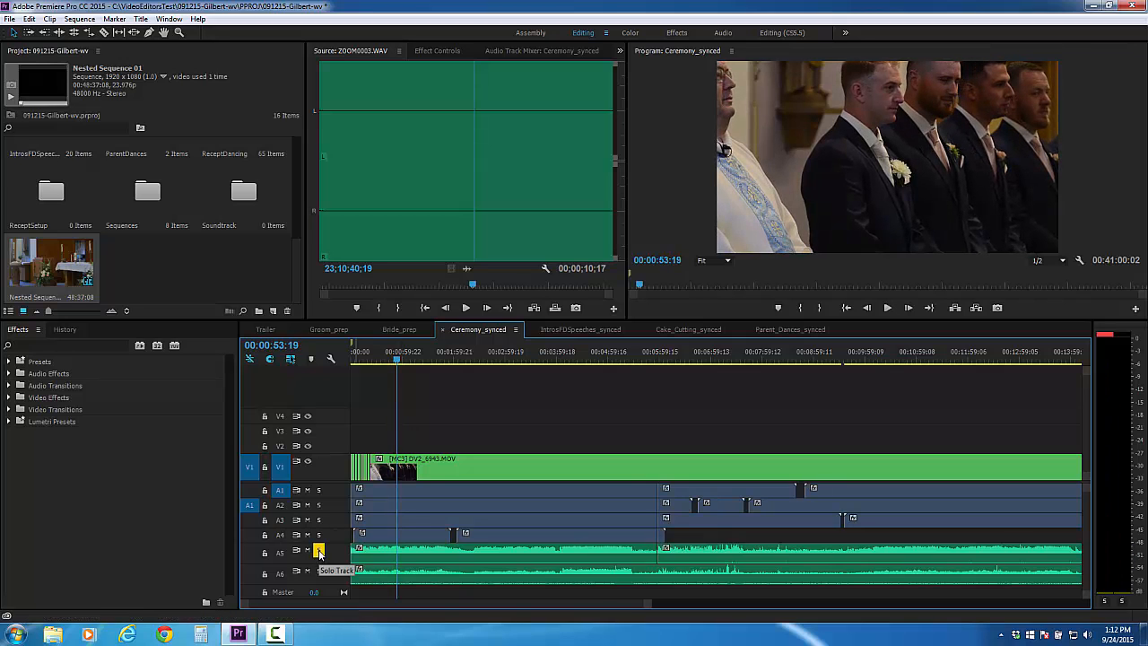
{"action": "key", "text": "space"}
{"action": "left_click", "coordinate": [319, 571]}
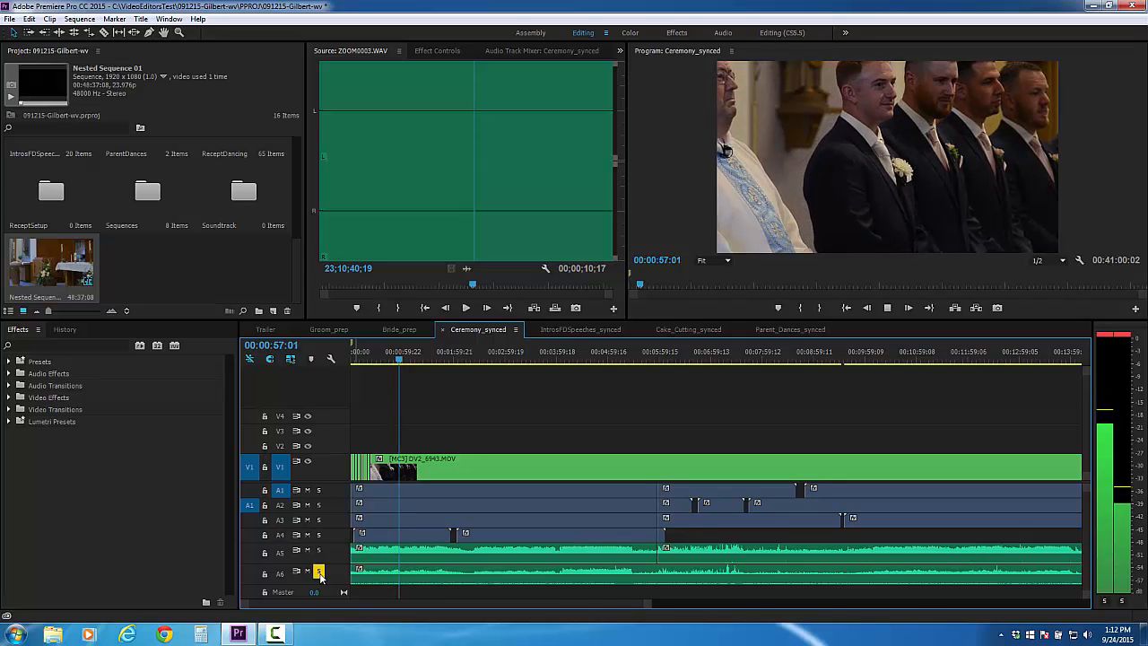
{"action": "key", "text": "space"}
{"action": "left_click", "coordinate": [319, 571]}
{"action": "left_click", "coordinate": [319, 519]}
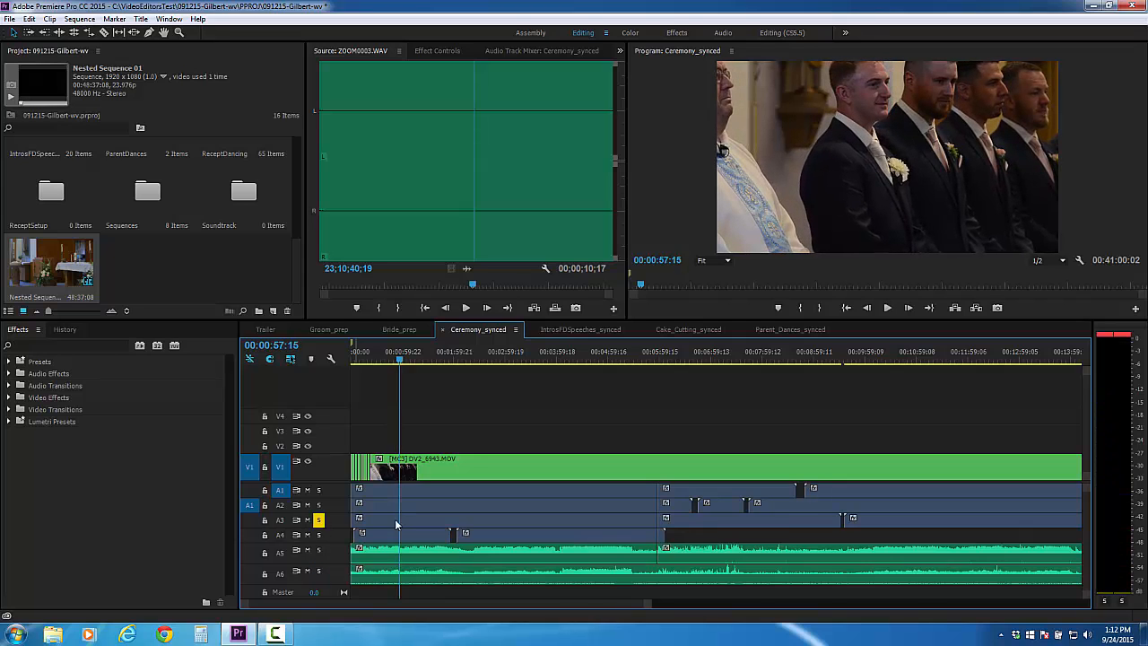
{"action": "left_click", "coordinate": [321, 520]}
Disable the processional clips on A1, A2, A4, A5 and A6, keeping only A3 enabled.
{"action": "left_click", "coordinate": [464, 519]}
{"action": "left_click", "coordinate": [468, 505]}
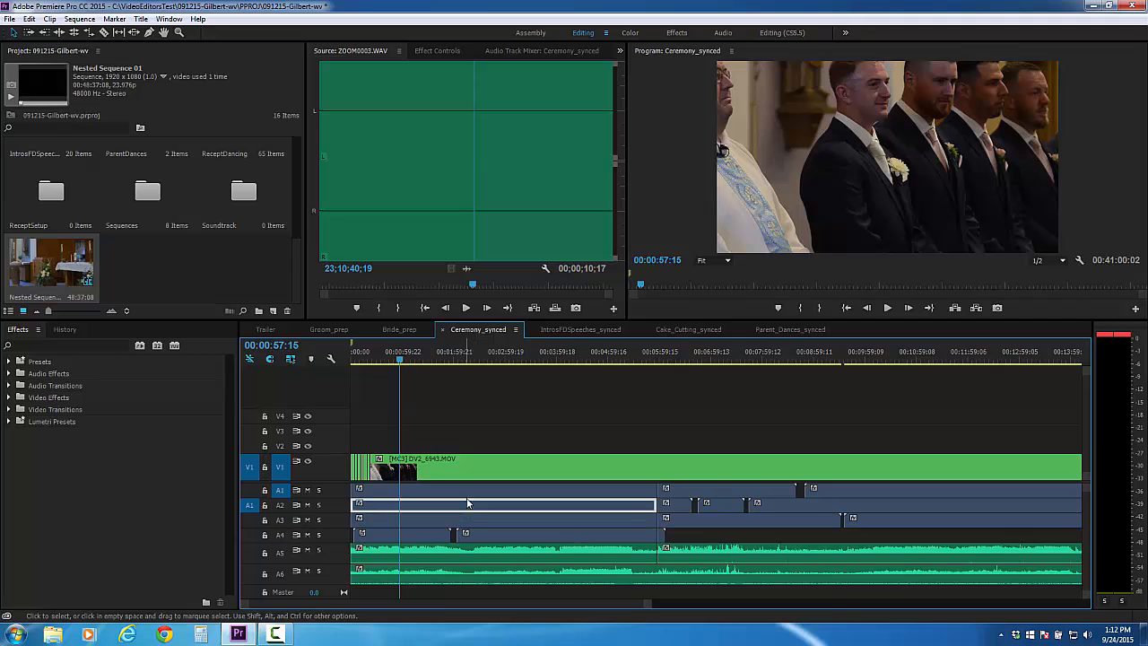
{"action": "left_click", "coordinate": [471, 491], "text": "shift"}
{"action": "left_click_drag", "start_coordinate": [384, 589], "coordinate": [551, 536]}
{"action": "right_click", "coordinate": [551, 536]}
{"action": "left_click", "coordinate": [581, 265]}
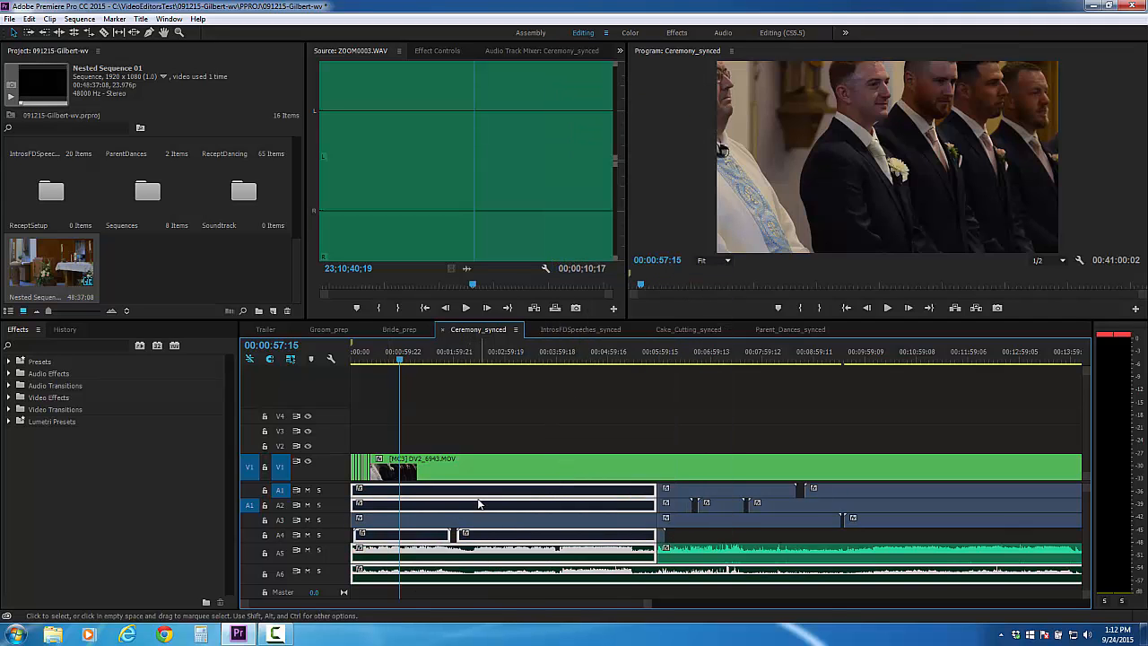
Play across the end-of-processional cut from 00:05:54:18 and stop at 00:05:59:08 to check the audio.
{"action": "left_click", "coordinate": [646, 359]}
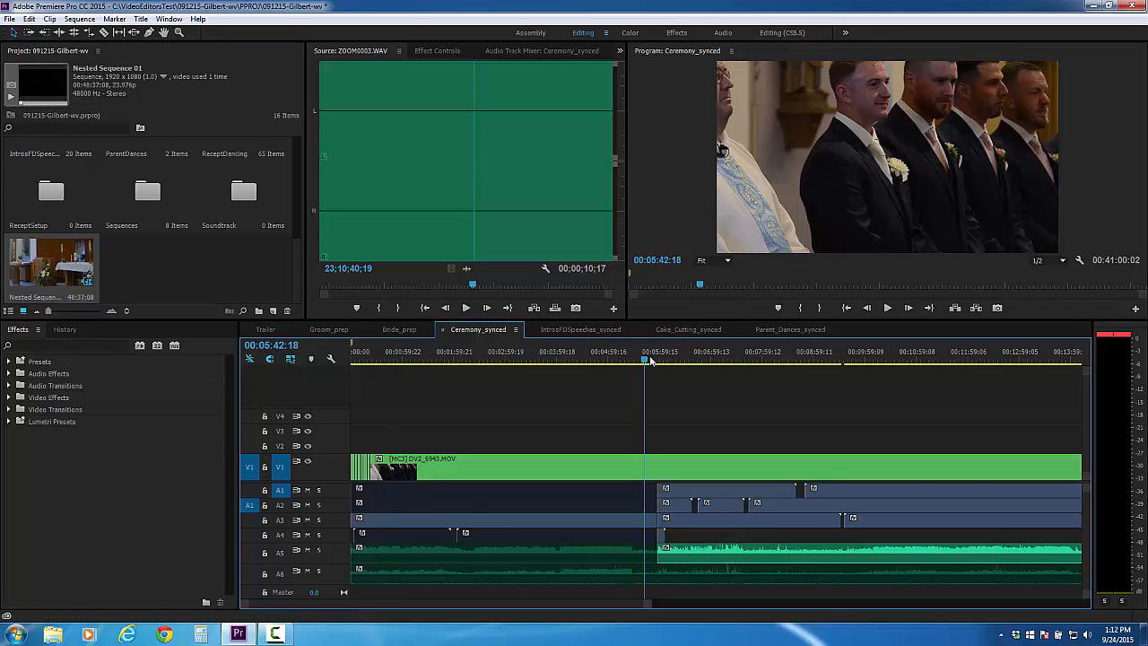
{"action": "scroll", "coordinate": [754, 409], "scroll_direction": "down", "scroll_amount": 2}
{"action": "scroll", "coordinate": [758, 408], "scroll_direction": "up", "scroll_amount": 3}
{"action": "left_click_drag", "start_coordinate": [365, 363], "coordinate": [378, 363]}
{"action": "scroll", "coordinate": [349, 406], "scroll_direction": "up", "scroll_amount": 1}
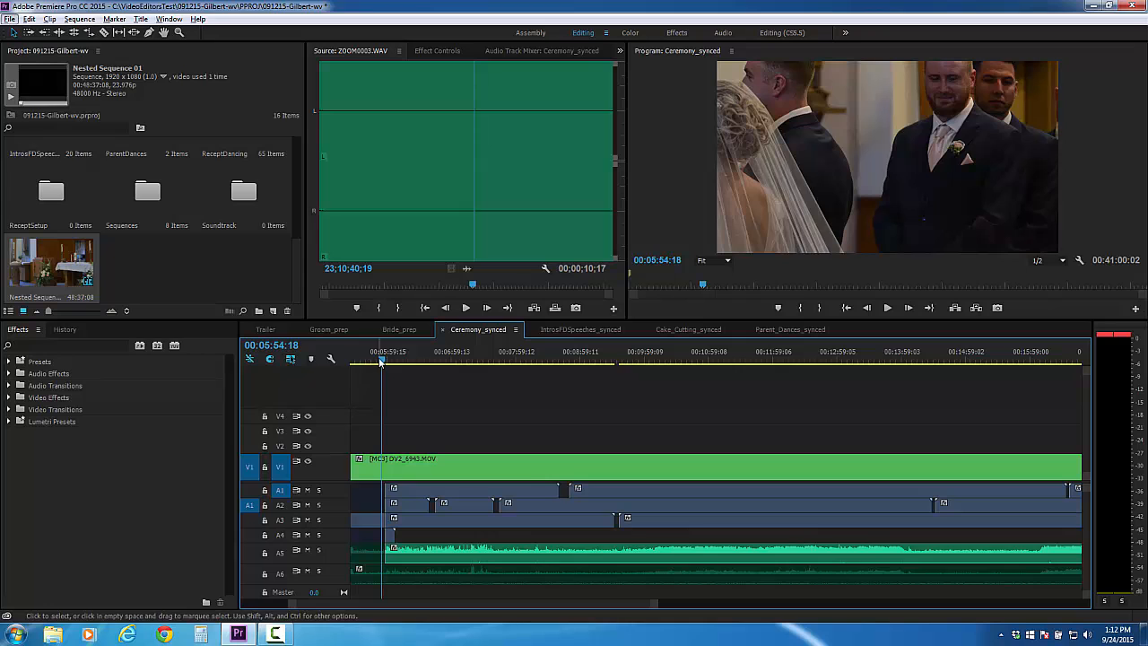
{"action": "key", "text": "space"}
{"action": "scroll", "coordinate": [427, 406], "scroll_direction": "up", "scroll_amount": 5}
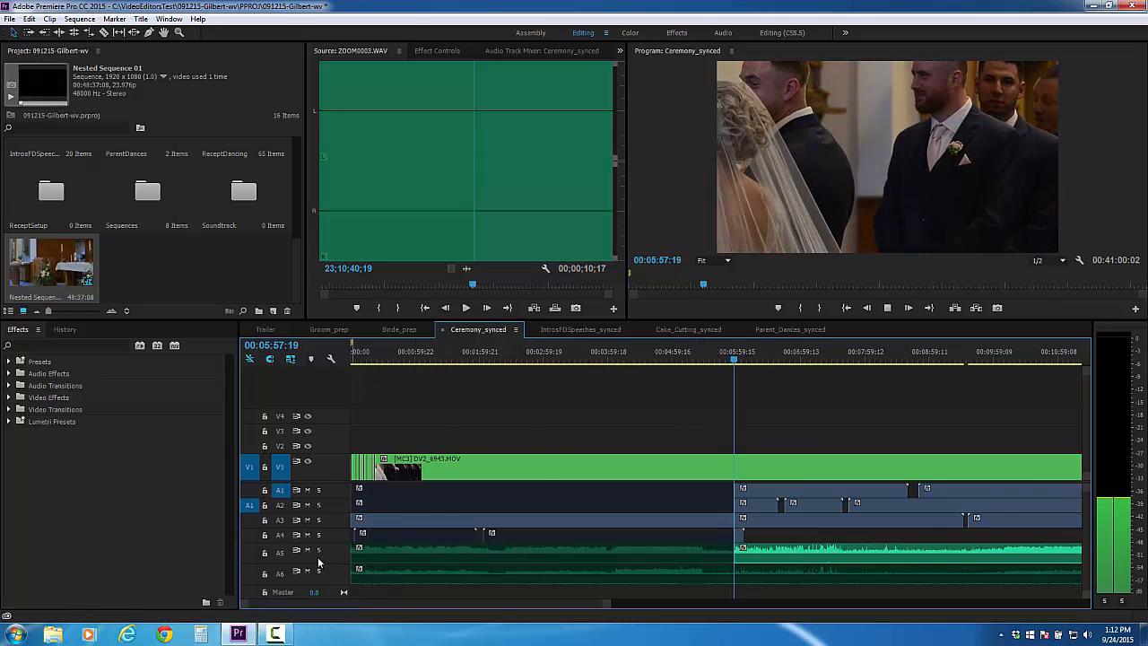
{"action": "key", "text": "space"}
Split the A6 clip at 00:05:59:08 and enable the part after the cut.
{"action": "key", "text": "c"}
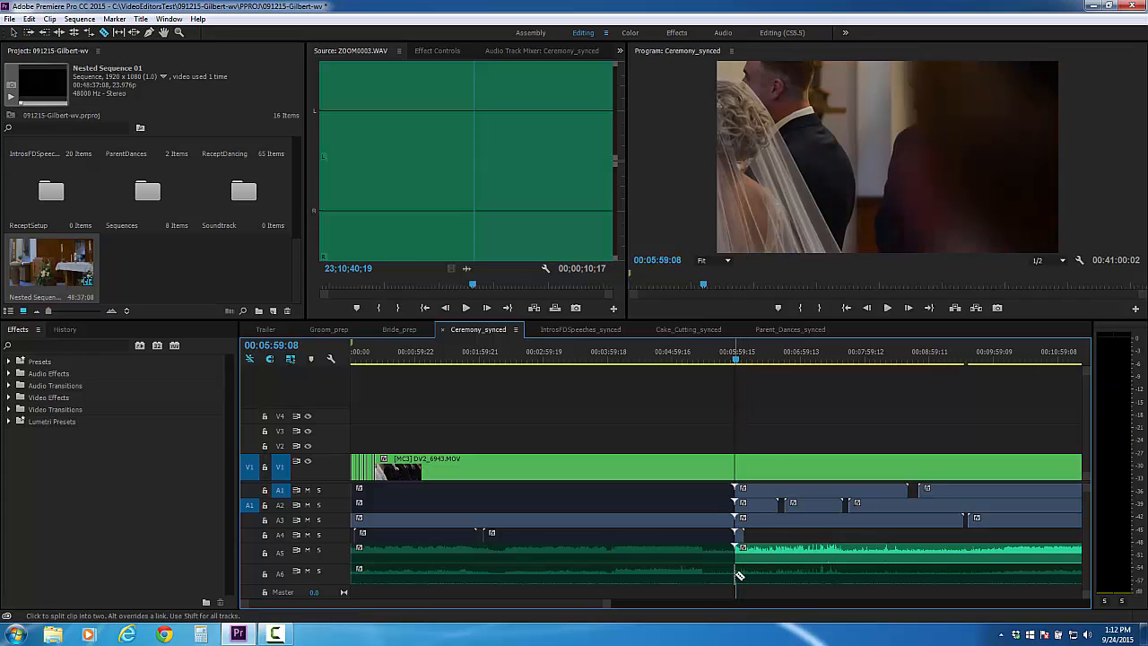
{"action": "key", "text": "v"}
{"action": "left_click", "coordinate": [752, 579]}
{"action": "right_click", "coordinate": [779, 583]}
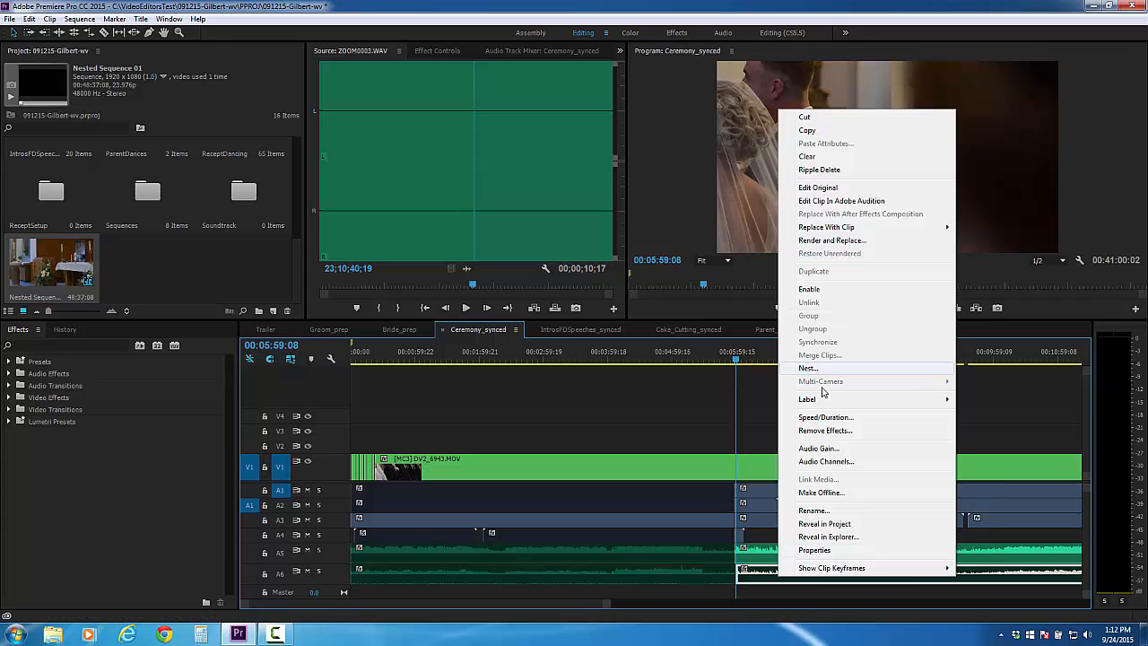
{"action": "left_click", "coordinate": [816, 289]}
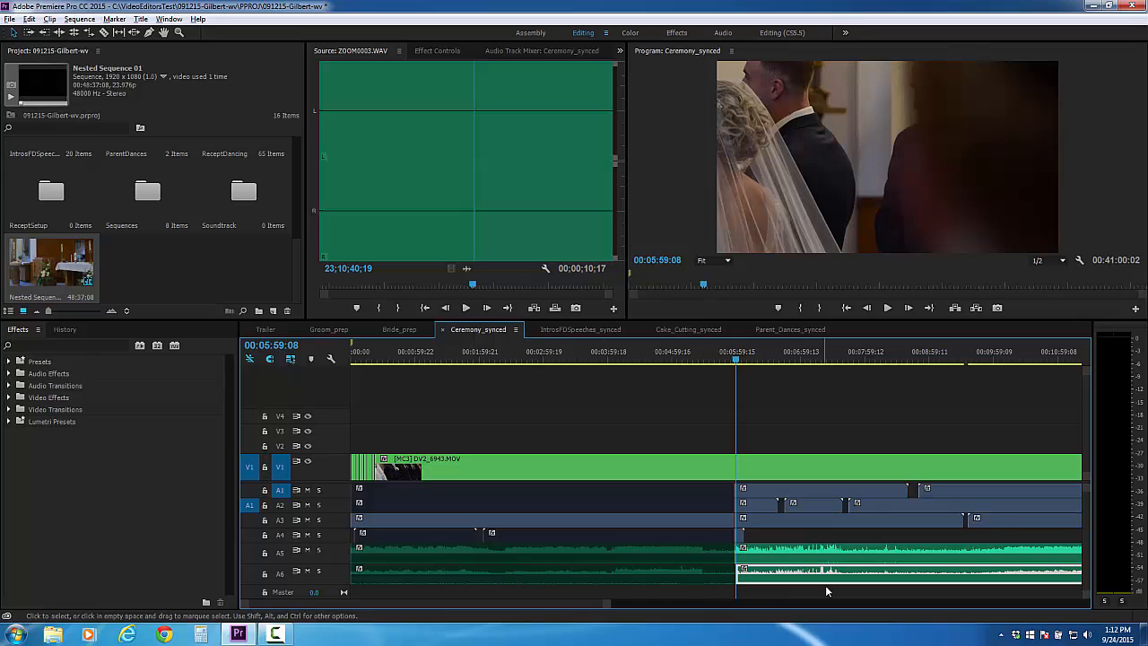
Solo A5 and listen across the processional cut up to 00:06:05:07.
{"action": "scroll", "coordinate": [825, 585], "scroll_direction": "up", "scroll_amount": 2}
{"action": "left_click", "coordinate": [319, 550]}
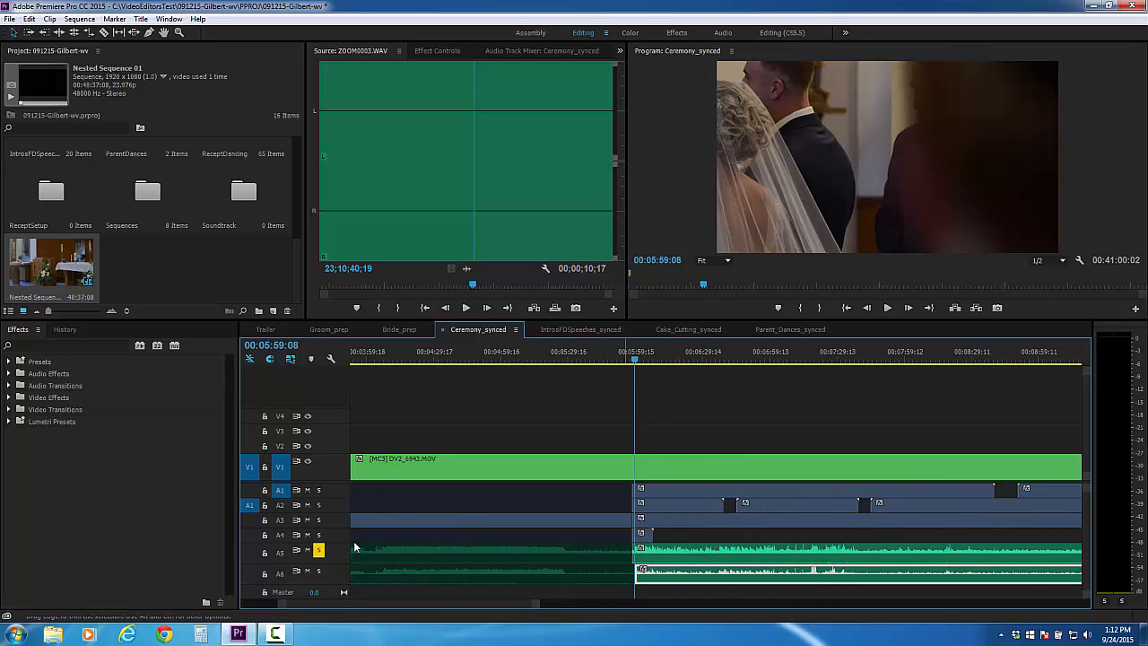
{"action": "left_click", "coordinate": [619, 365]}
{"action": "key", "text": "space"}
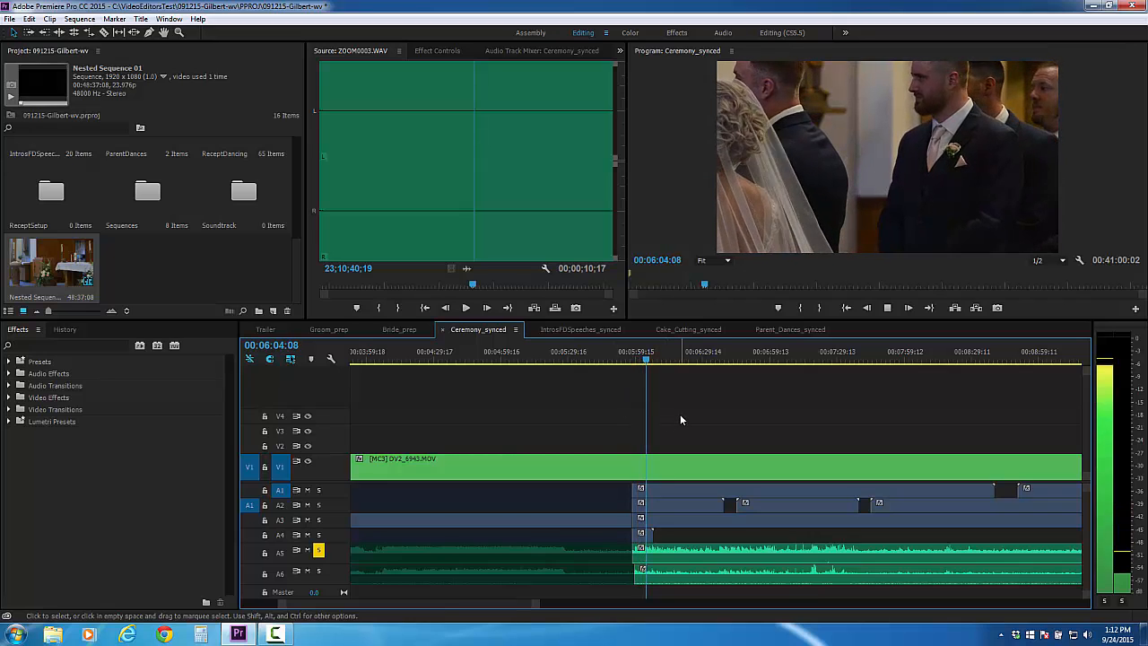
{"action": "key", "text": "space"}
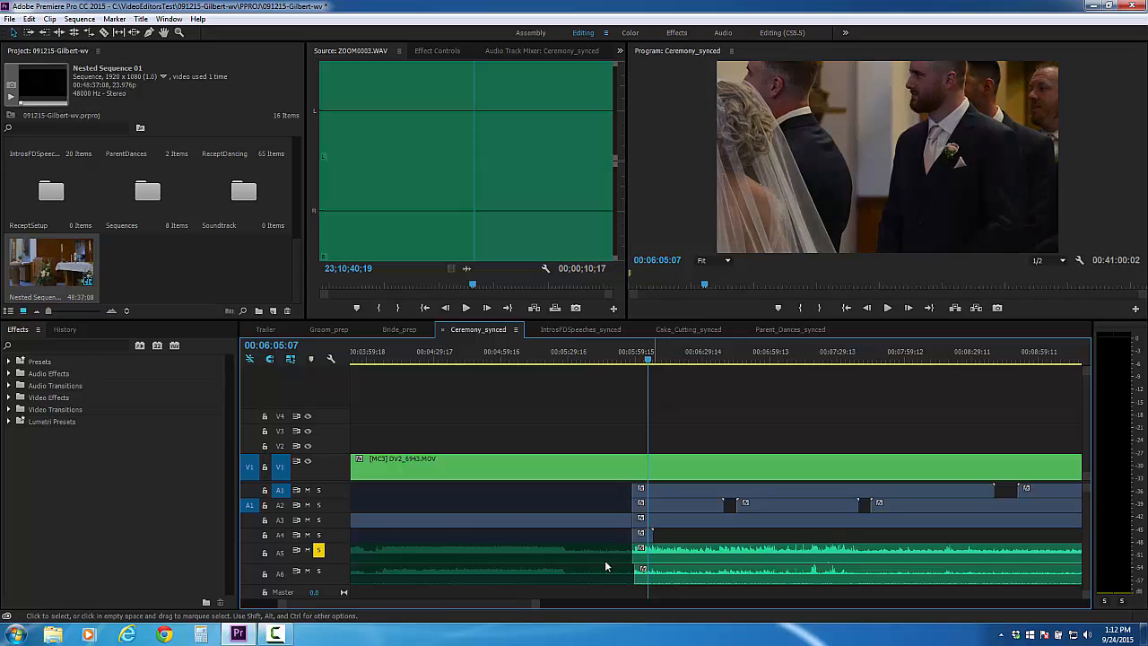
Split the A1 and A3 clips in line with the A2 clip break shortly before 00:14:59:02.
{"action": "scroll", "coordinate": [466, 530], "scroll_direction": "down", "scroll_amount": 7}
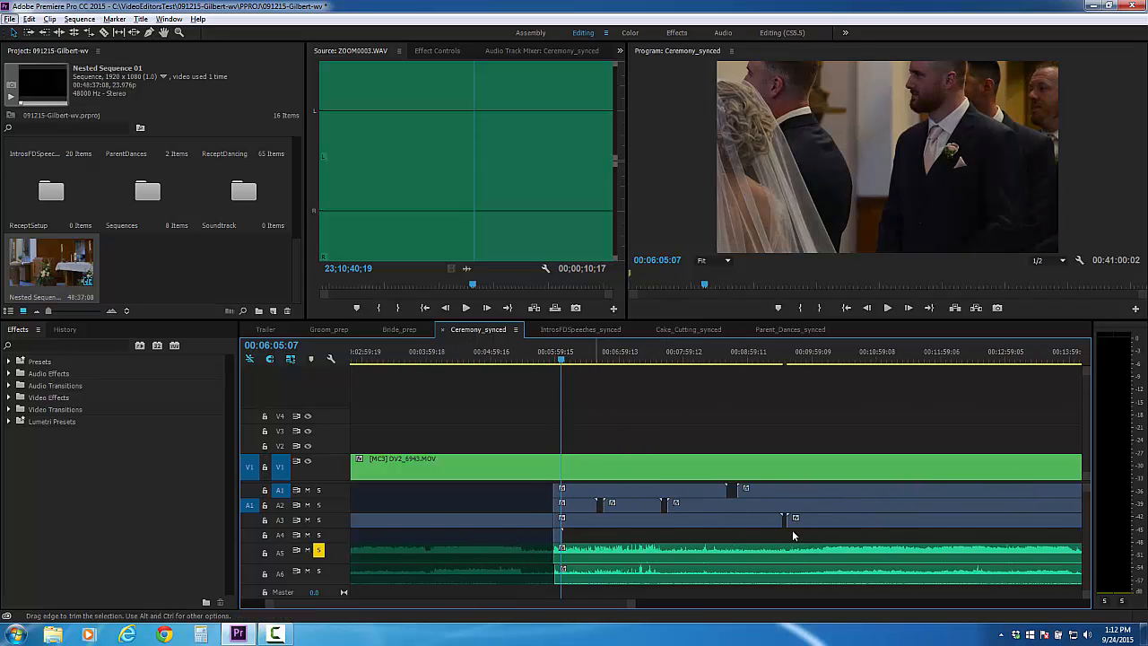
{"action": "key", "text": "c"}
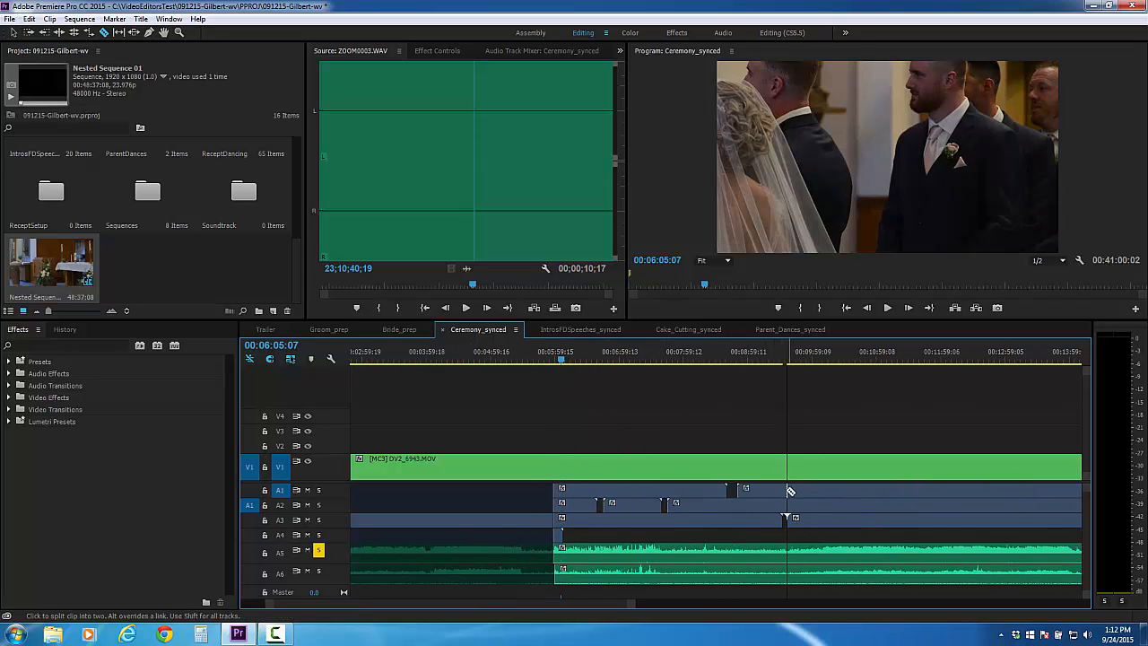
{"action": "key", "text": "v"}
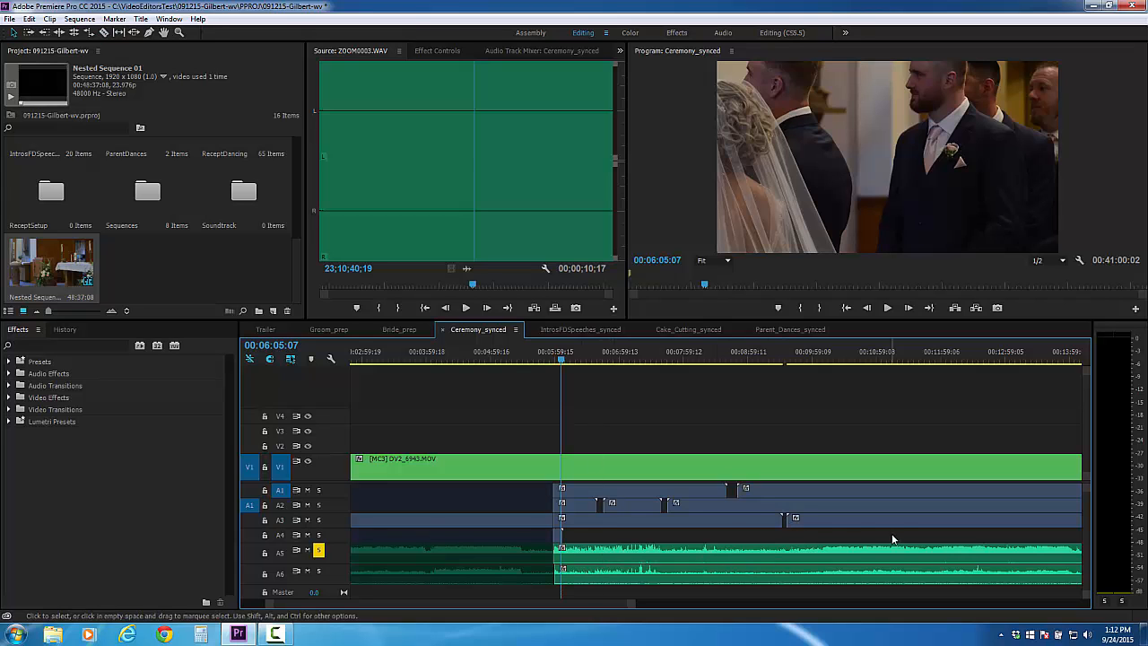
{"action": "scroll", "coordinate": [601, 523], "scroll_direction": "down", "scroll_amount": 7}
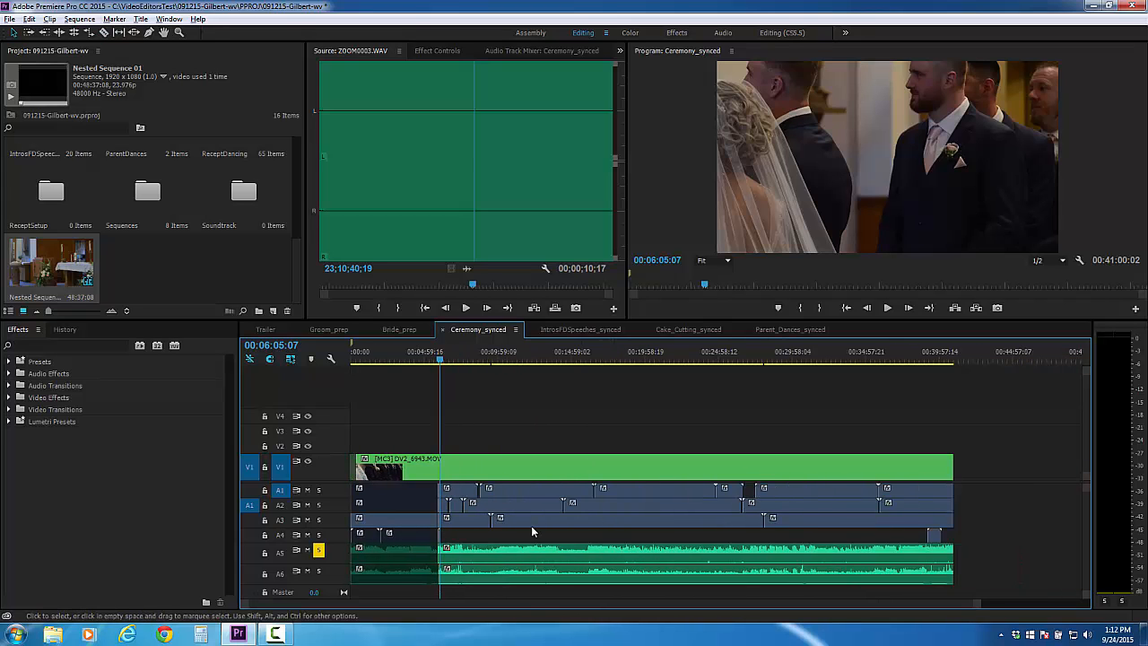
{"action": "scroll", "coordinate": [531, 525], "scroll_direction": "up", "scroll_amount": 2}
{"action": "scroll", "coordinate": [531, 525], "scroll_direction": "down", "scroll_amount": 1}
{"action": "left_click_drag", "start_coordinate": [530, 603], "coordinate": [495, 596]}
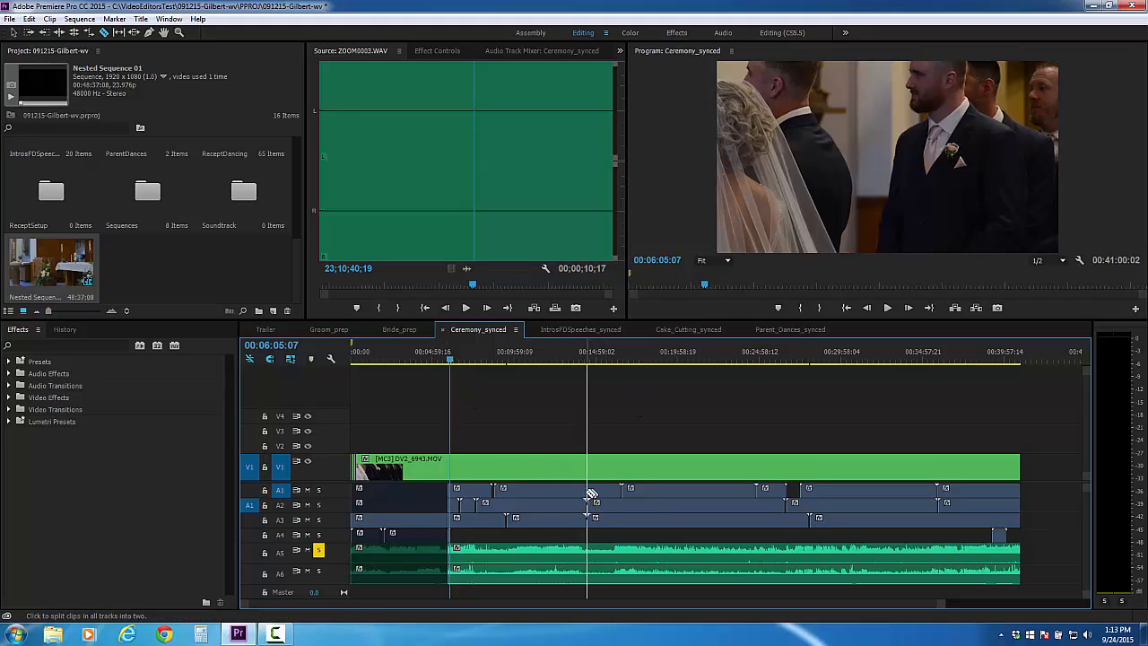
{"action": "left_click", "coordinate": [589, 495]}
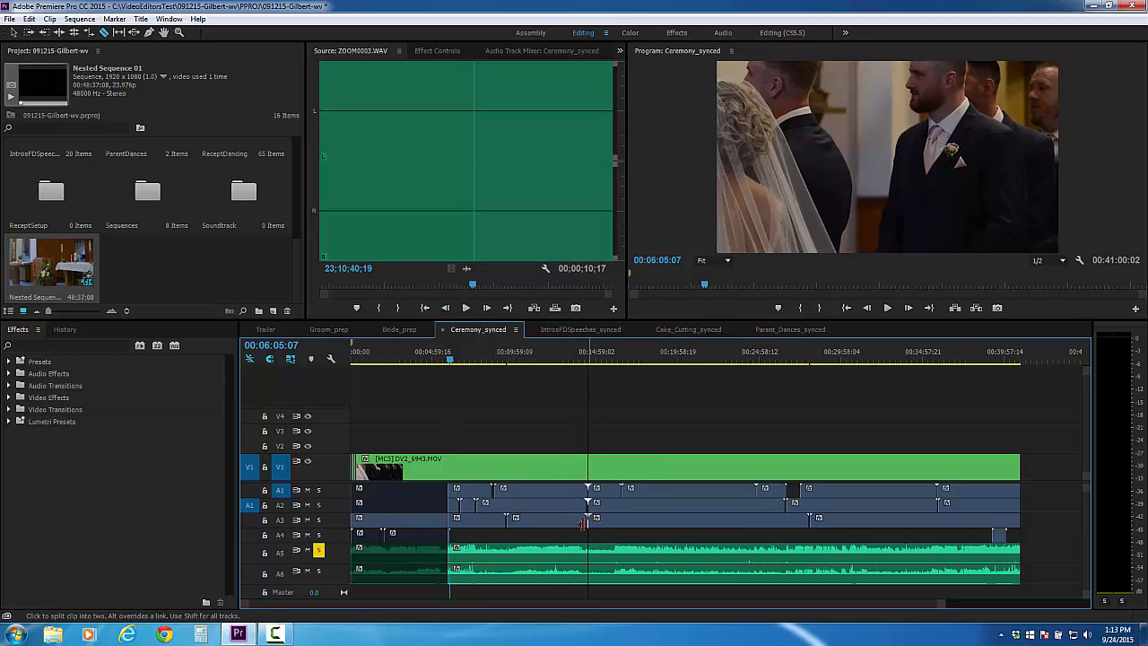
Select the A1 to A3 clips between the processional cut and the split before 00:14:59:02, and clear the selection.
{"action": "left_click", "coordinate": [555, 522]}
{"action": "left_click", "coordinate": [491, 522], "text": "shift"}
{"action": "left_click", "coordinate": [488, 505], "text": "shift"}
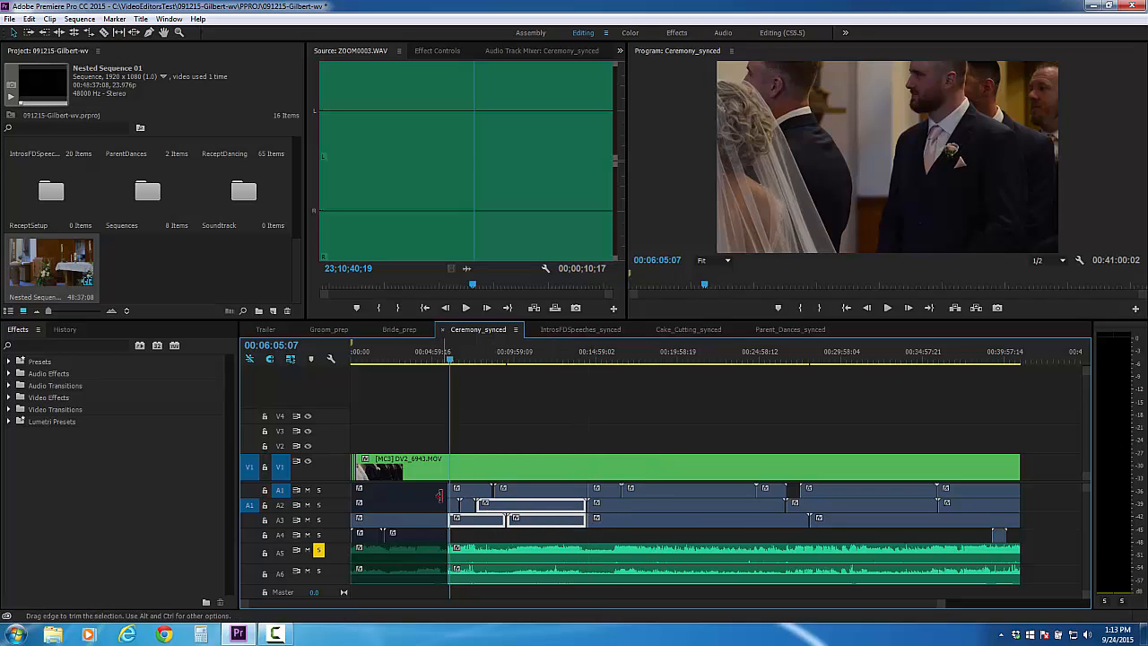
{"action": "left_click", "coordinate": [466, 490], "text": "shift"}
{"action": "left_click", "coordinate": [538, 490], "text": "shift"}
{"action": "left_click", "coordinate": [465, 505], "text": "shift"}
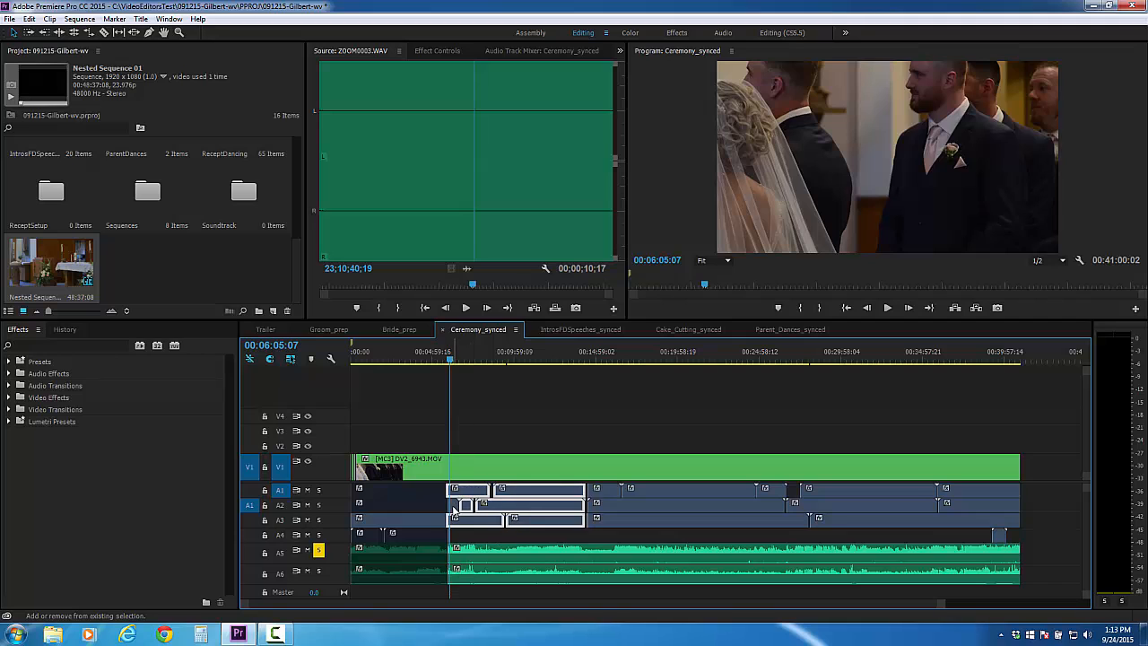
{"action": "key", "text": "ctrl+shift+a"}
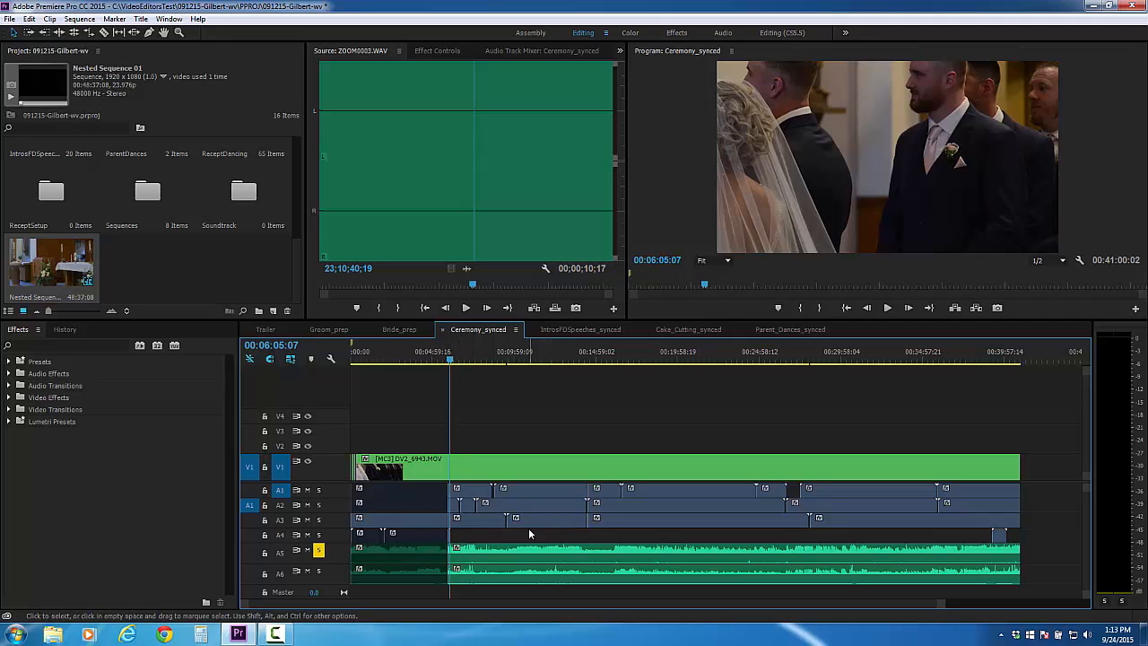
Disable the A1 to A3 clips between the processional cut and the split before 00:14:59:02, and split off and disable A6 over that section.
{"action": "left_click_drag", "start_coordinate": [538, 535], "coordinate": [456, 491]}
{"action": "right_click", "coordinate": [557, 495]}
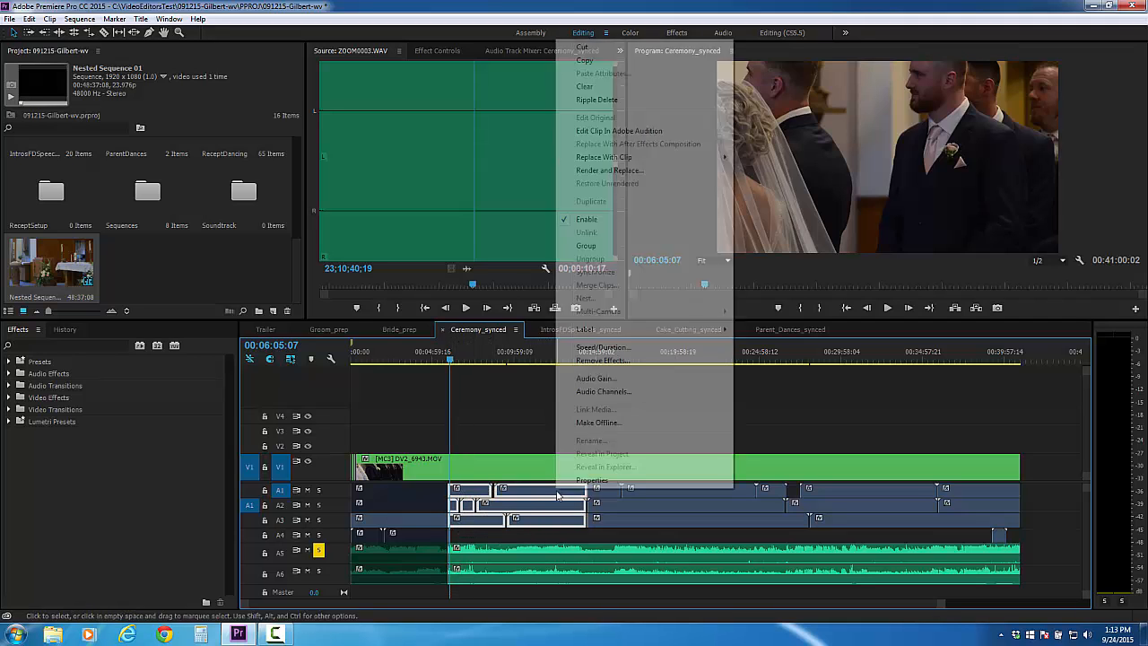
{"action": "left_click", "coordinate": [581, 218]}
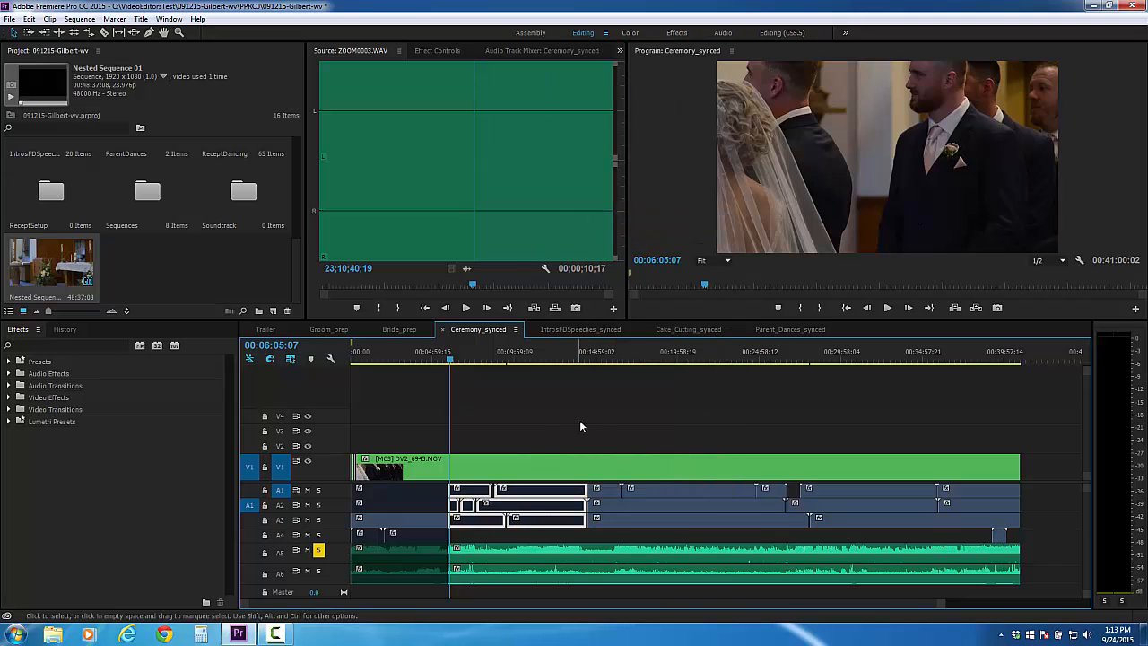
{"action": "right_click", "coordinate": [562, 575]}
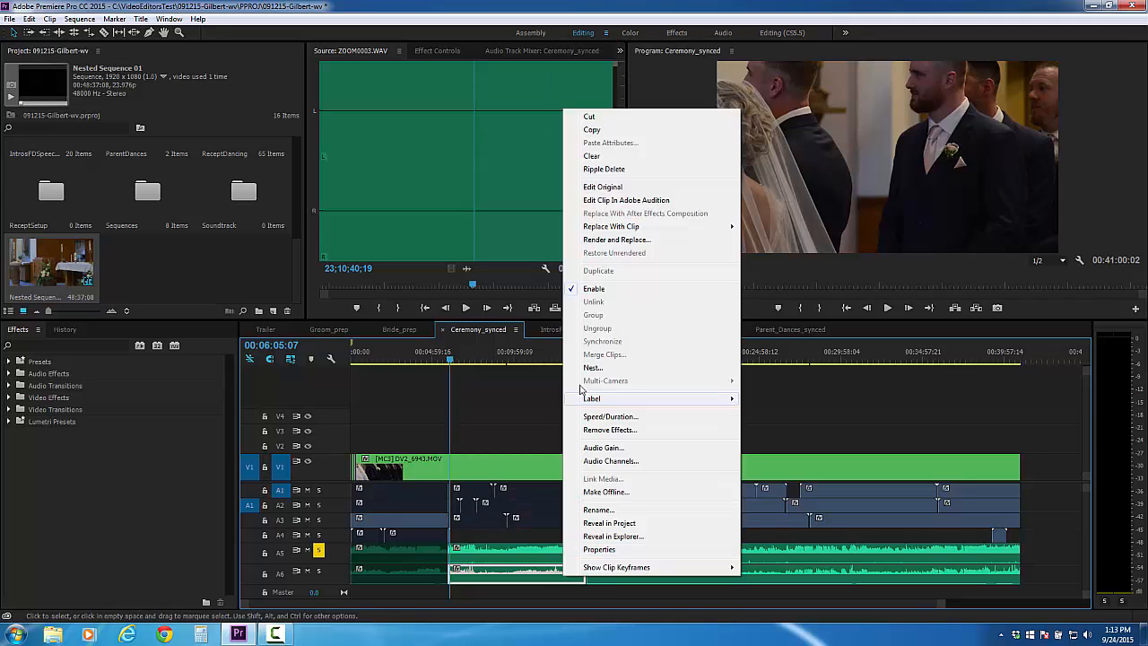
{"action": "left_click", "coordinate": [595, 288]}
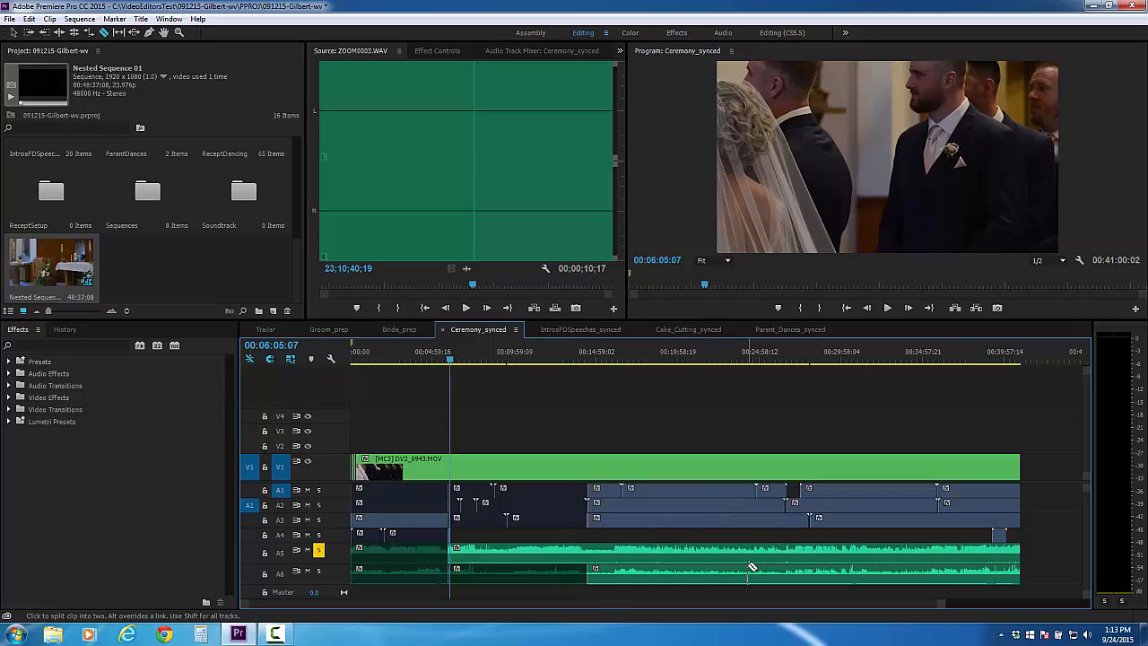
{"action": "key", "text": "v"}
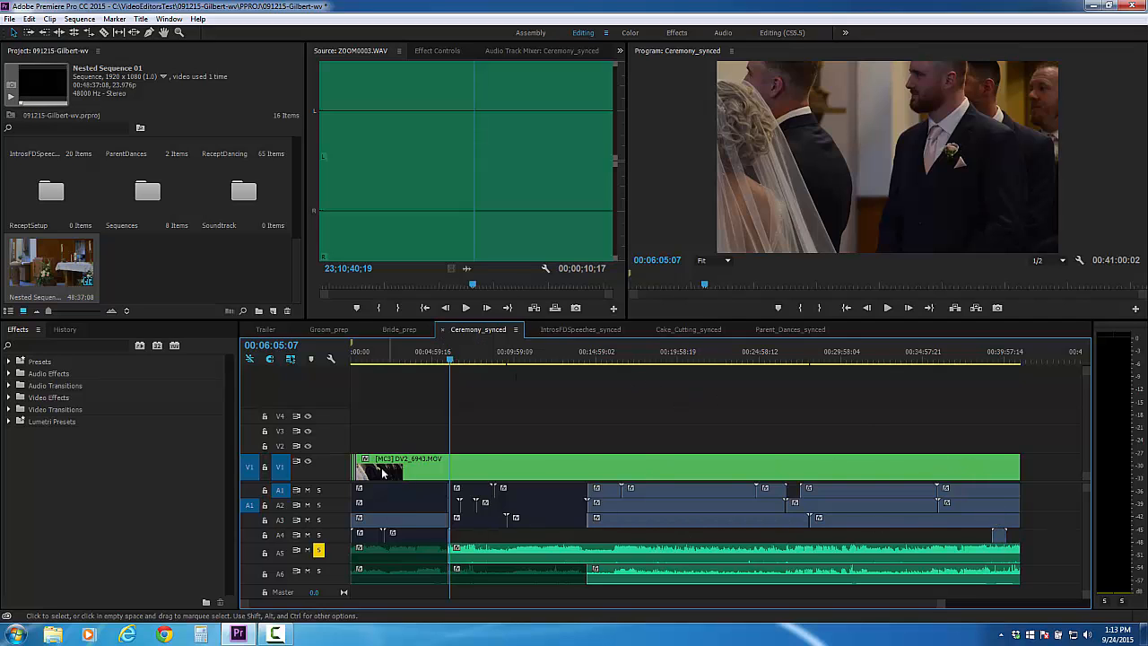
{"action": "scroll", "coordinate": [381, 480], "scroll_direction": "up", "scroll_amount": 3}
{"action": "scroll", "coordinate": [396, 497], "scroll_direction": "down", "scroll_amount": 3}
{"action": "scroll", "coordinate": [715, 433], "scroll_direction": "down", "scroll_amount": 1}
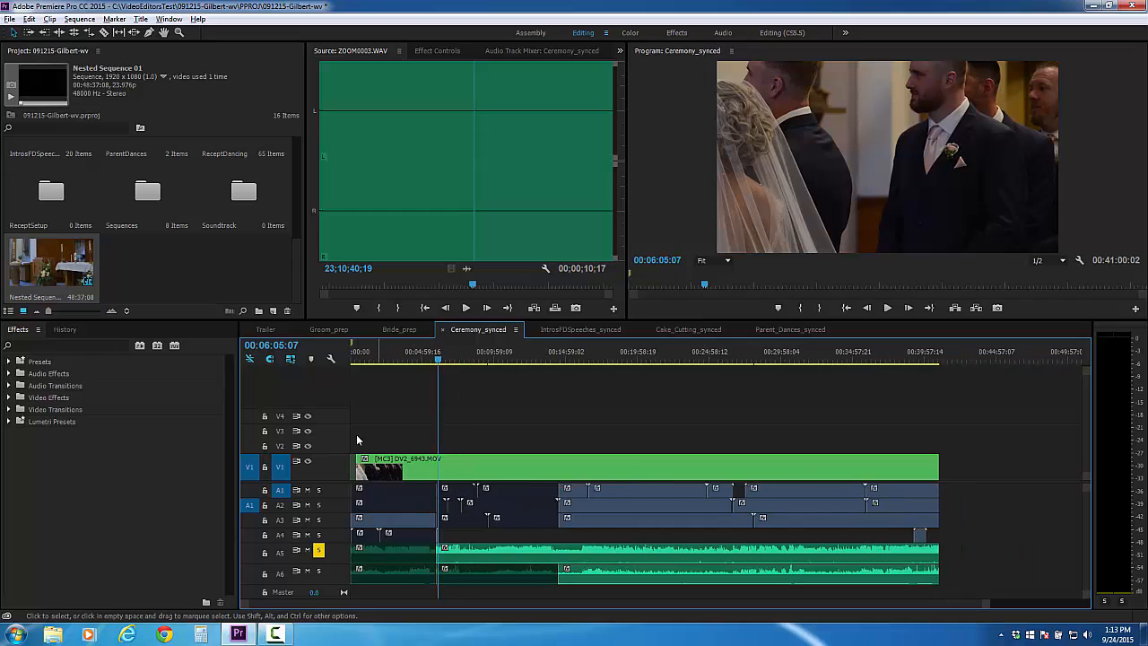
{"action": "scroll", "coordinate": [356, 439], "scroll_direction": "up", "scroll_amount": 1}
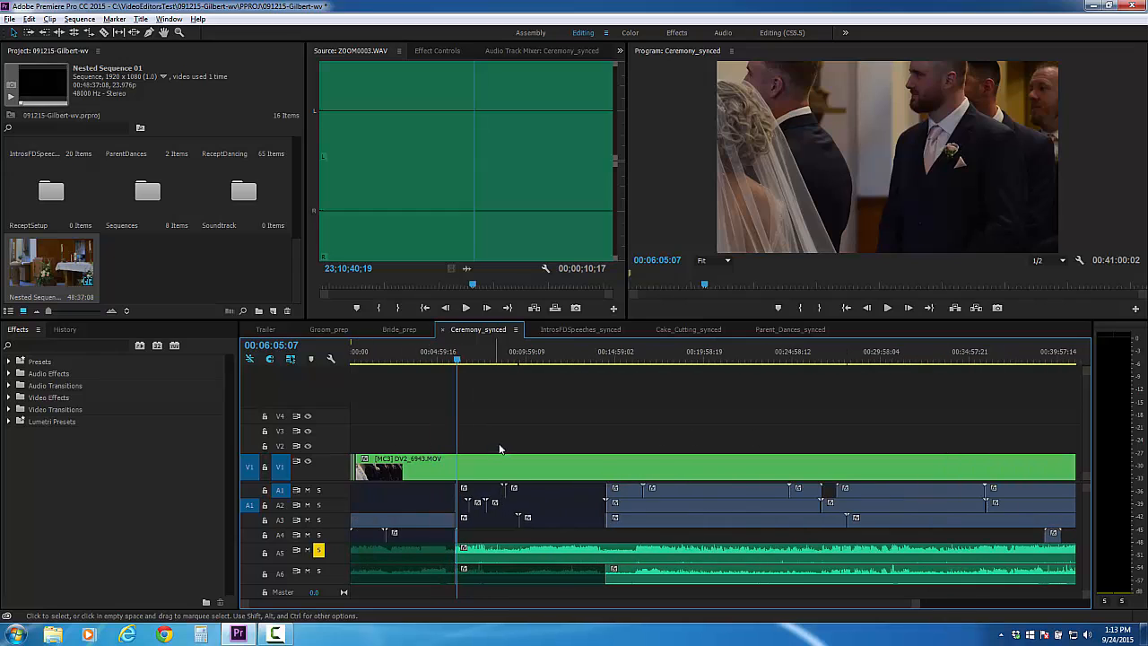
Open the IntrosFDSpeeches_synced sequence and scrub to the start of the introductions at 00:03:09:11.
{"action": "left_click", "coordinate": [568, 329]}
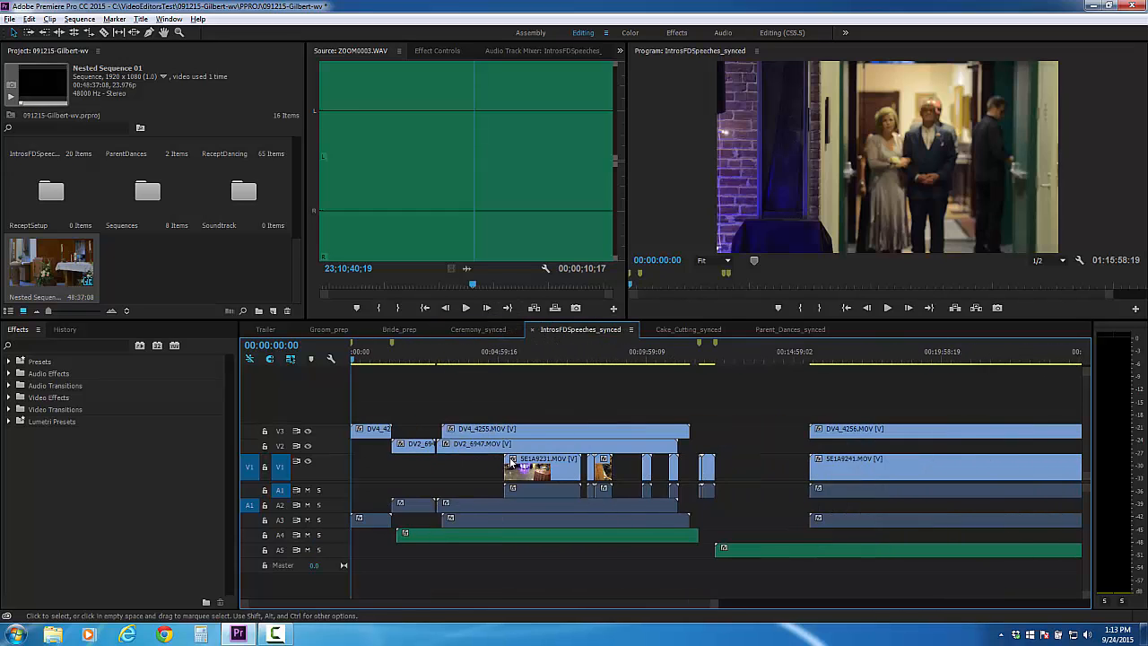
{"action": "scroll", "coordinate": [510, 459], "scroll_direction": "down", "scroll_amount": 2}
{"action": "left_click", "coordinate": [375, 358]}
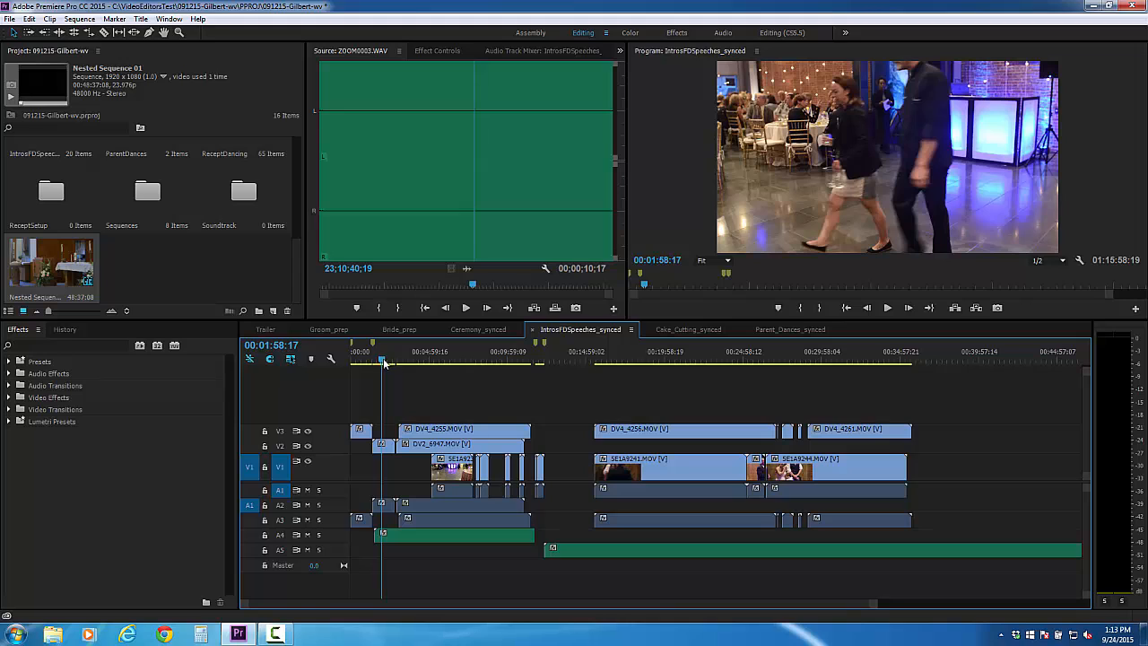
{"action": "left_click", "coordinate": [399, 360]}
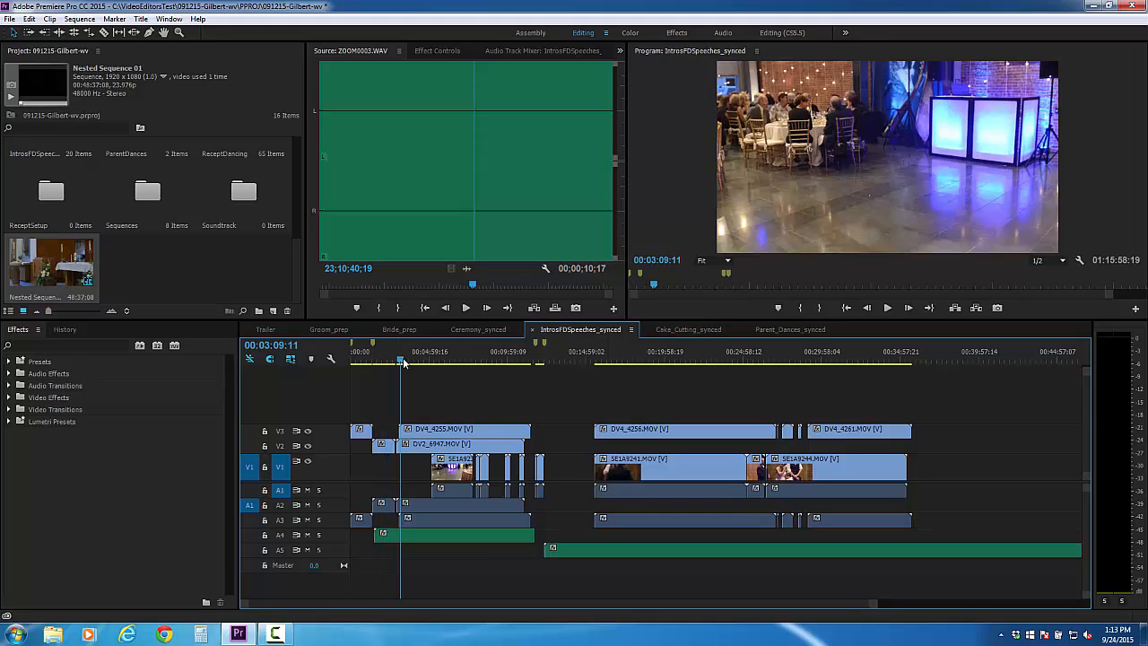
{"action": "left_click_drag", "start_coordinate": [402, 360], "coordinate": [403, 360]}
Cut all tracks at 00:03:09:11, delete everything before the cut and close the gap at the sequence start.
{"action": "key", "text": "c"}
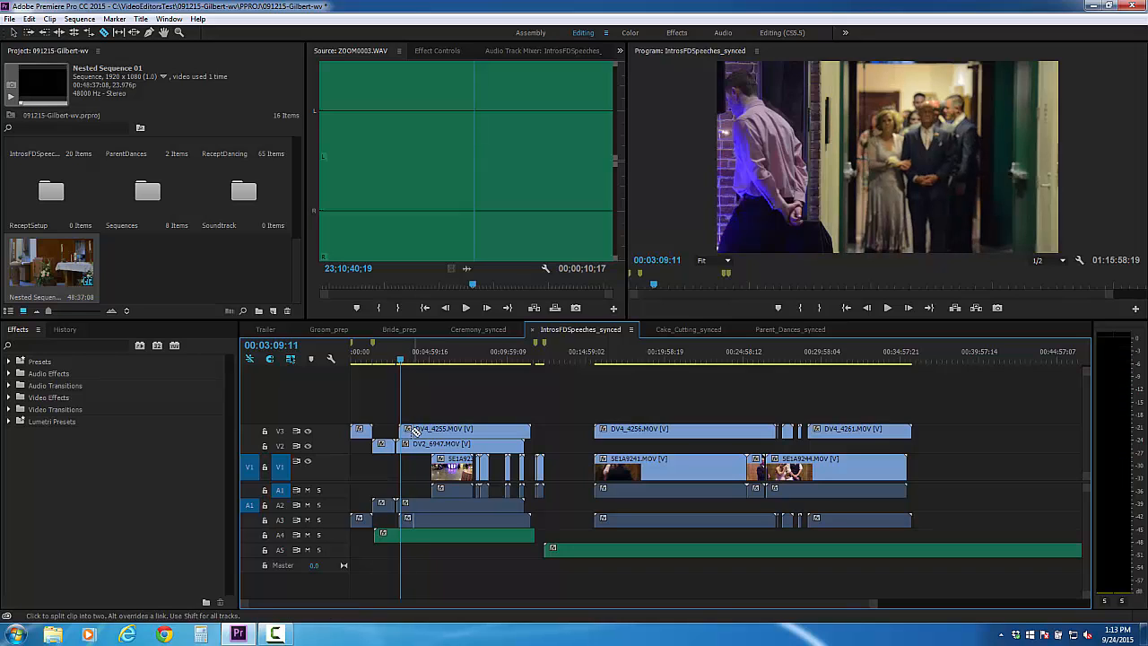
{"action": "left_click", "coordinate": [406, 432], "text": "shift"}
{"action": "key", "text": "v"}
{"action": "left_click_drag", "start_coordinate": [361, 401], "coordinate": [399, 545]}
{"action": "key", "text": "Delete"}
{"action": "key", "text": "="}
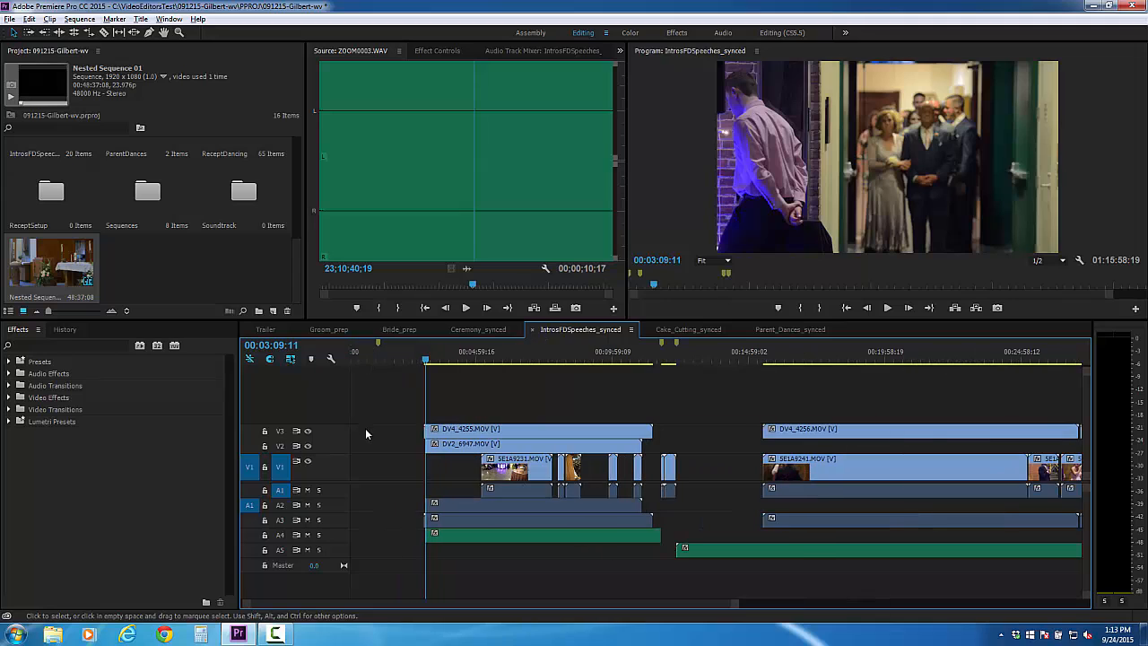
{"action": "left_click_drag", "start_coordinate": [377, 397], "coordinate": [424, 531]}
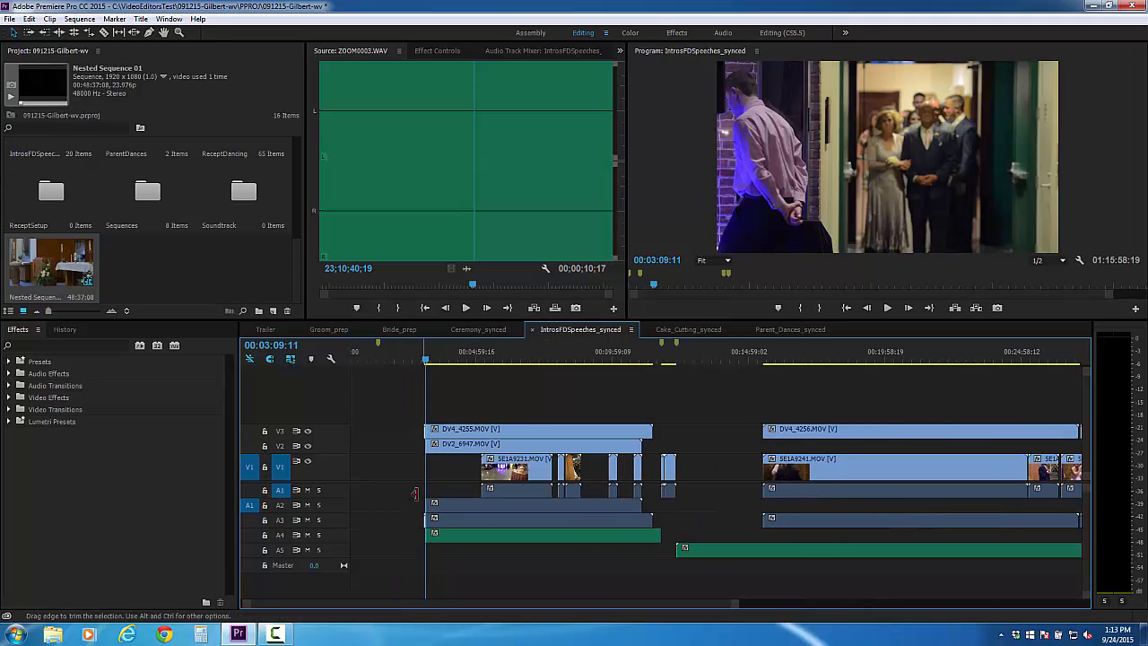
{"action": "key", "text": "Delete"}
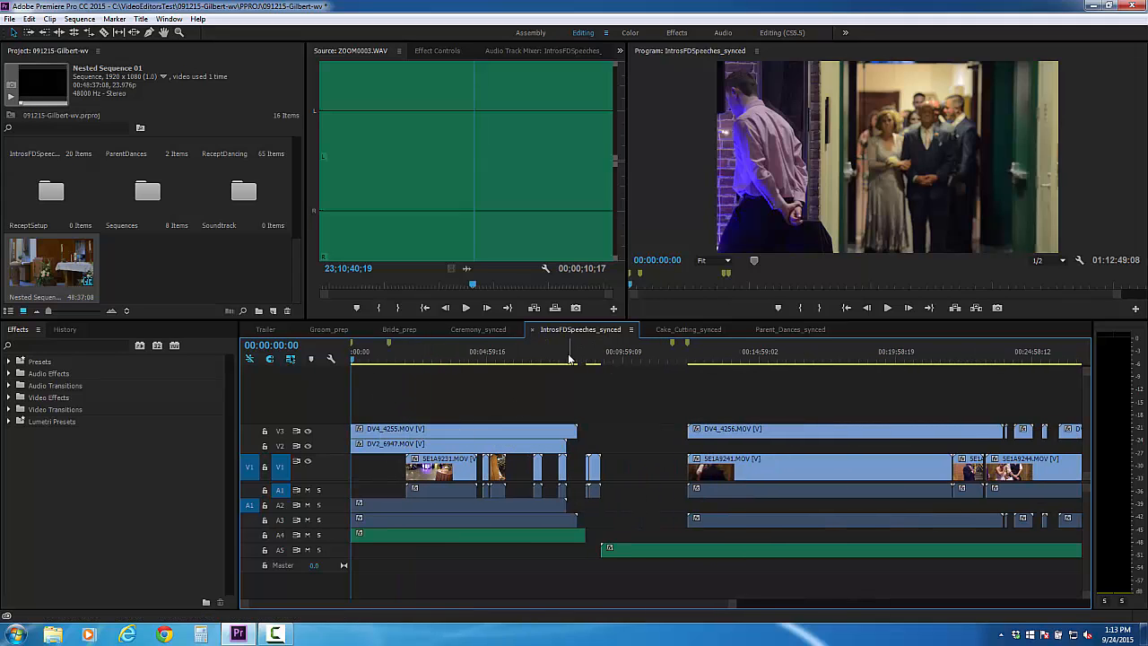
Cut all tracks at 00:07:53:07 and delete the leftover clips between this cut and the next recording.
{"action": "left_click_drag", "start_coordinate": [569, 361], "coordinate": [569, 361]}
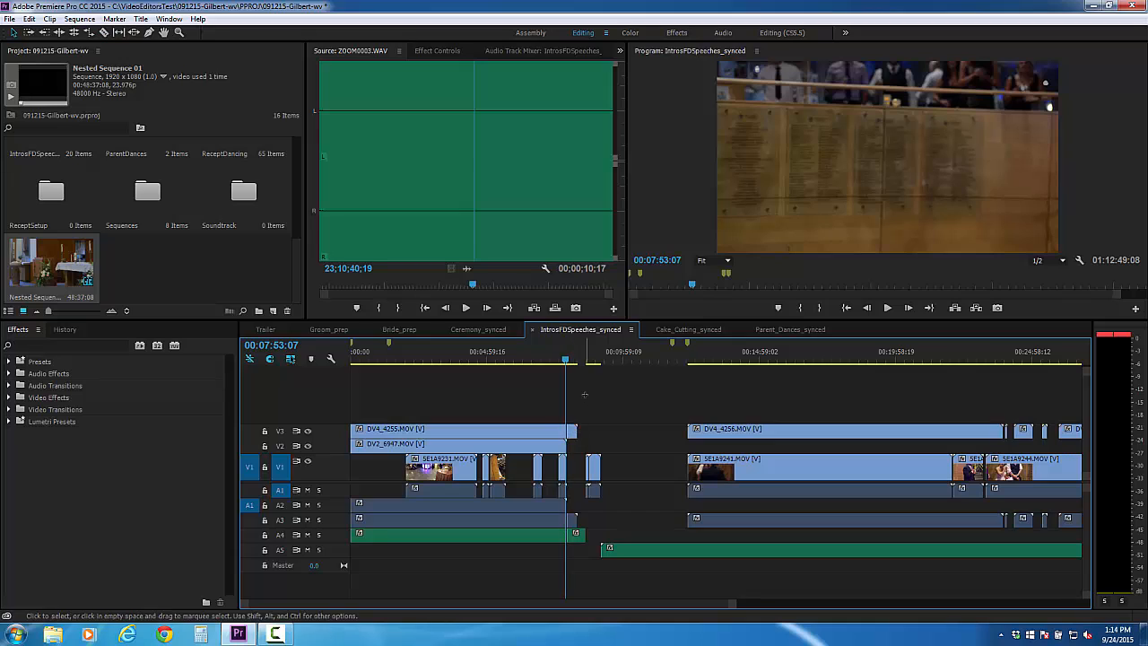
{"action": "left_click_drag", "start_coordinate": [567, 577], "coordinate": [568, 579]}
{"action": "key", "text": "Delete"}
{"action": "left_click_drag", "start_coordinate": [611, 398], "coordinate": [572, 520]}
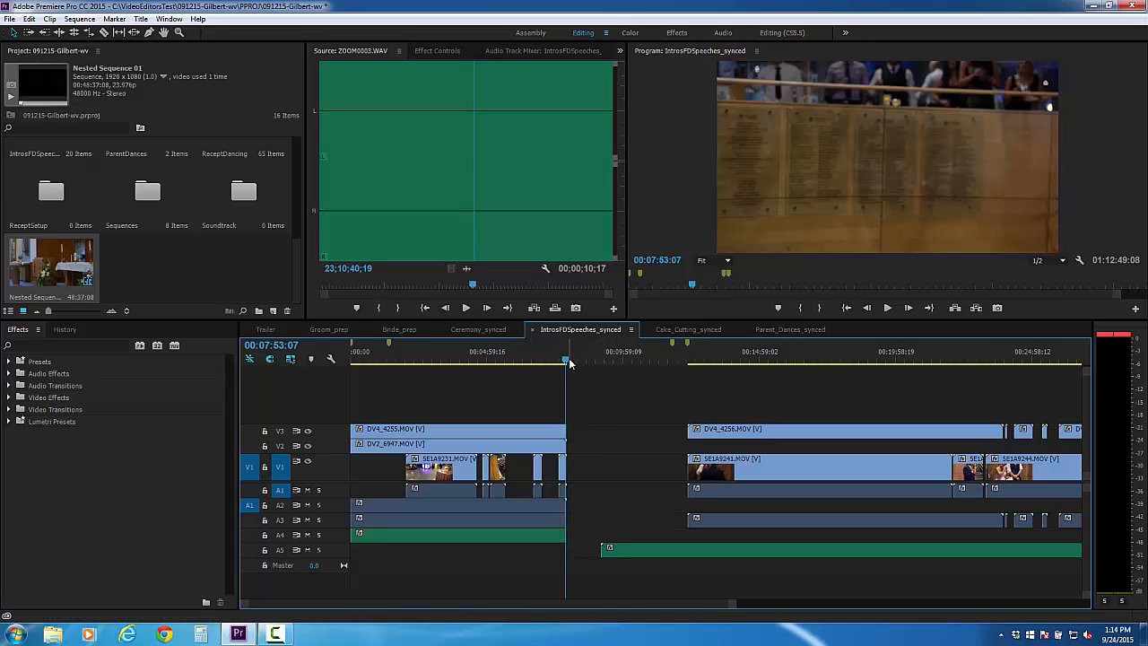
Split the A5 clip at 00:12:22:21, where the DV4_4256 footage starts, and delete the audio before the cut.
{"action": "left_click_drag", "start_coordinate": [566, 360], "coordinate": [571, 361]}
{"action": "scroll", "coordinate": [702, 370], "scroll_direction": "up", "scroll_amount": 3}
{"action": "left_click", "coordinate": [680, 358]}
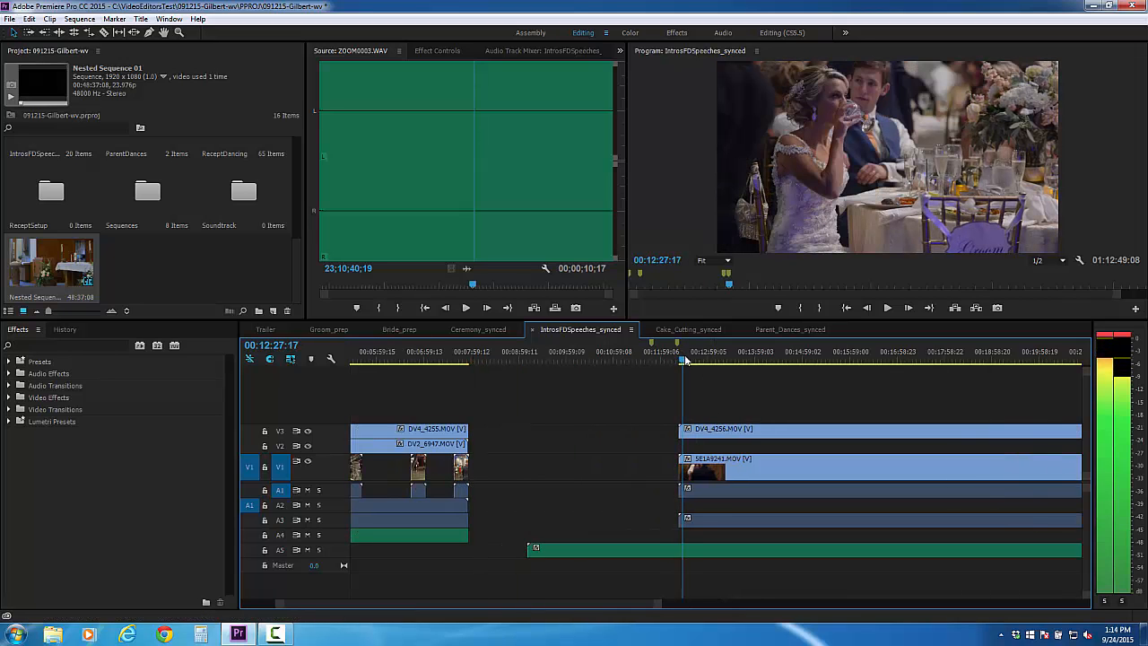
{"action": "key", "text": "space"}
{"action": "scroll", "coordinate": [583, 493], "scroll_direction": "down", "scroll_amount": 3}
{"action": "scroll", "coordinate": [320, 548], "scroll_direction": "up", "scroll_amount": 2}
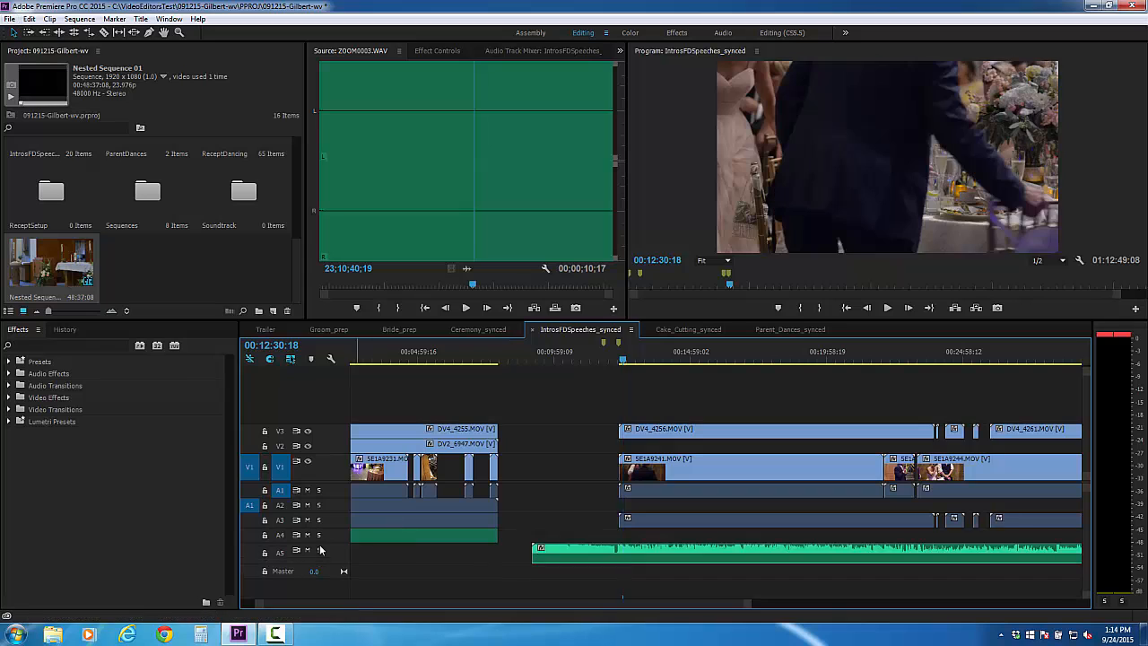
{"action": "scroll", "coordinate": [751, 556], "scroll_direction": "up", "scroll_amount": 5}
{"action": "left_click_drag", "start_coordinate": [560, 359], "coordinate": [556, 361]}
{"action": "left_click", "coordinate": [538, 554]}
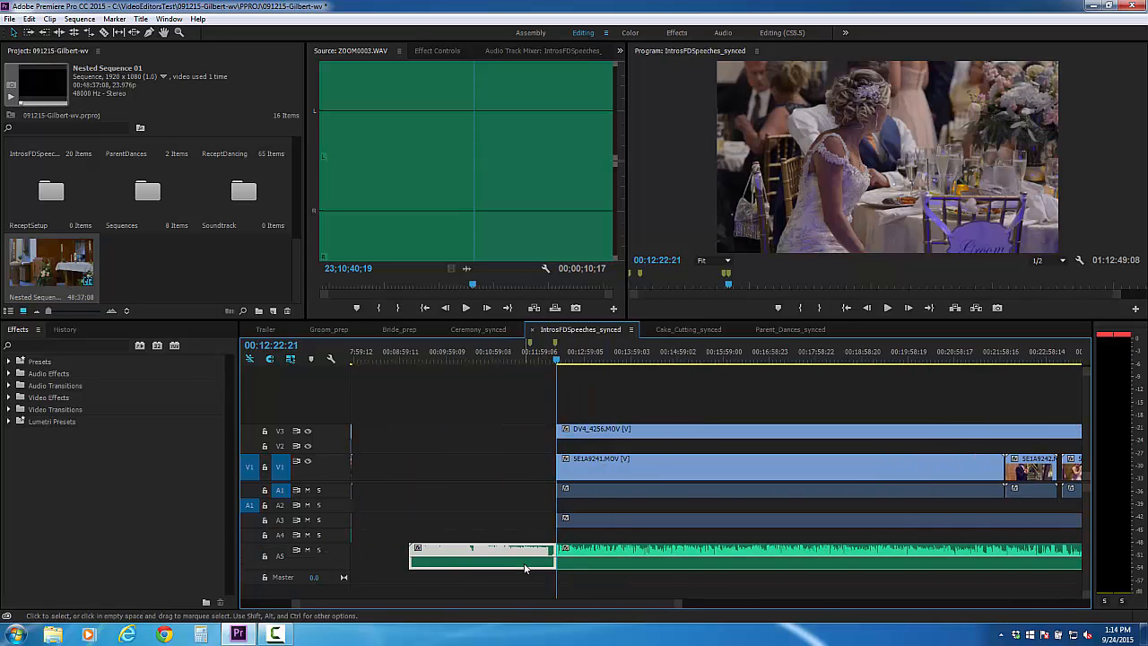
{"action": "key", "text": "Delete"}
Move all clips of the second section back to 00:07:59:17, closing the gap after the first section.
{"action": "scroll", "coordinate": [578, 494], "scroll_direction": "down", "scroll_amount": 3}
{"action": "scroll", "coordinate": [482, 422], "scroll_direction": "up", "scroll_amount": 2}
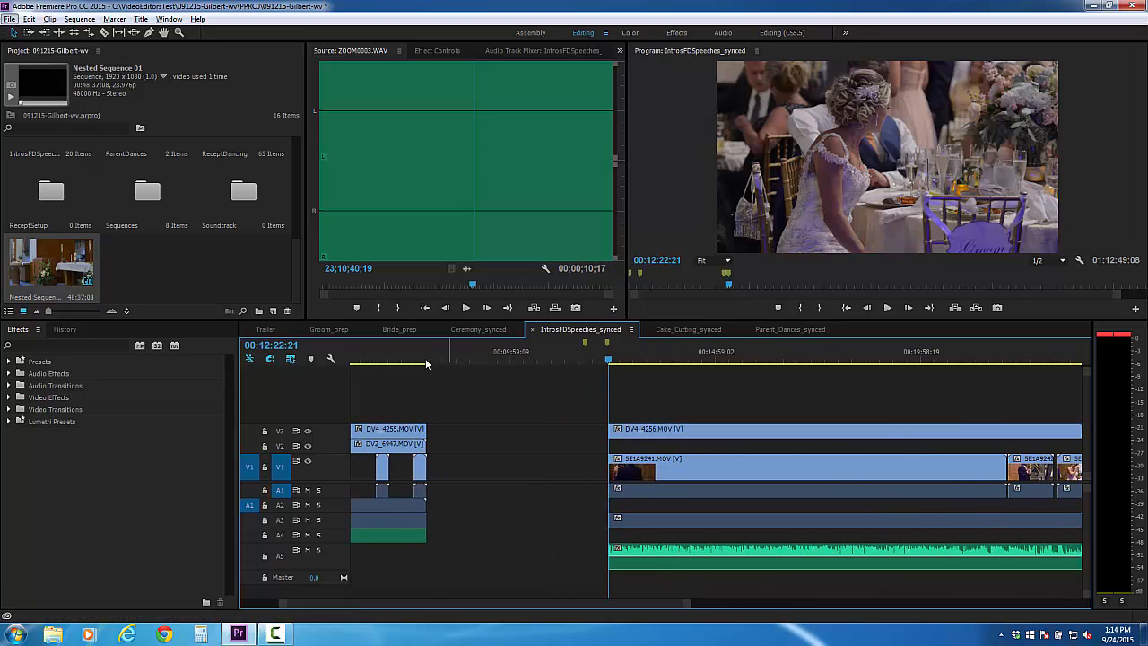
{"action": "left_click", "coordinate": [427, 360]}
{"action": "key", "text": "space"}
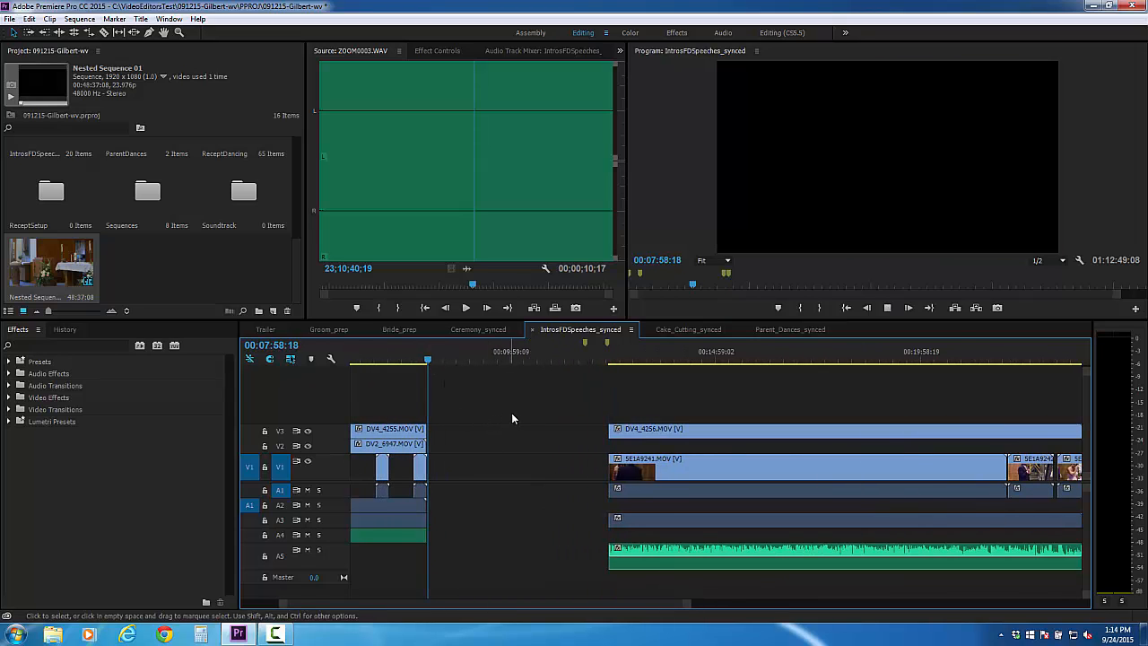
{"action": "key", "text": "space"}
{"action": "scroll", "coordinate": [489, 460], "scroll_direction": "down", "scroll_amount": 4}
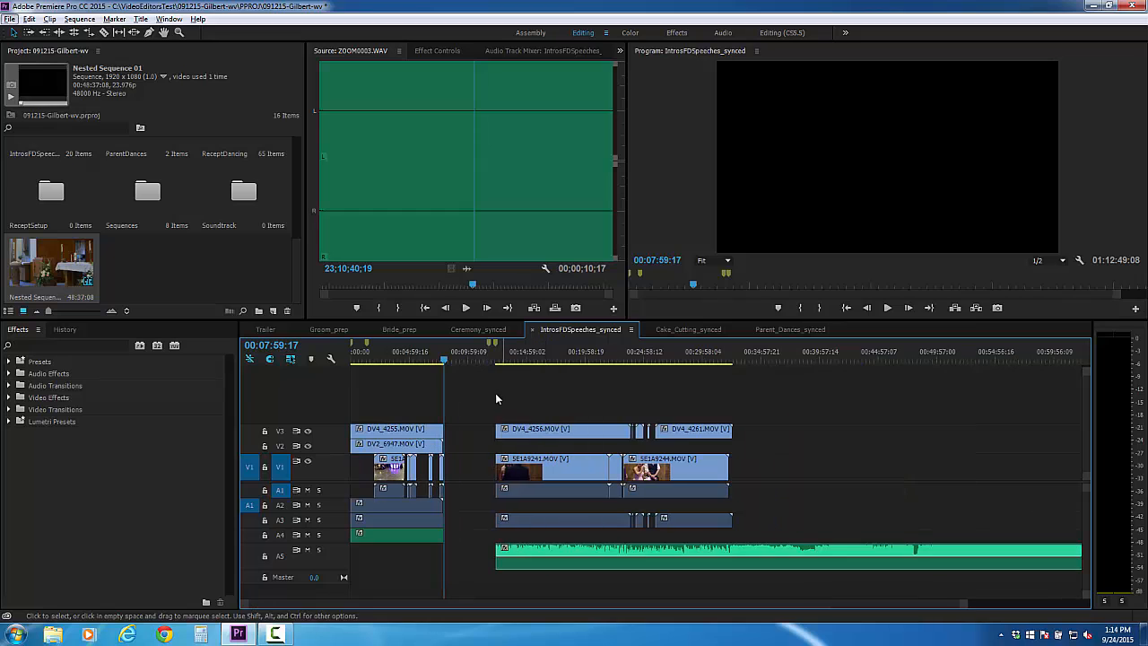
{"action": "left_click_drag", "start_coordinate": [490, 419], "coordinate": [715, 583]}
{"action": "scroll", "coordinate": [834, 429], "scroll_direction": "up", "scroll_amount": 4}
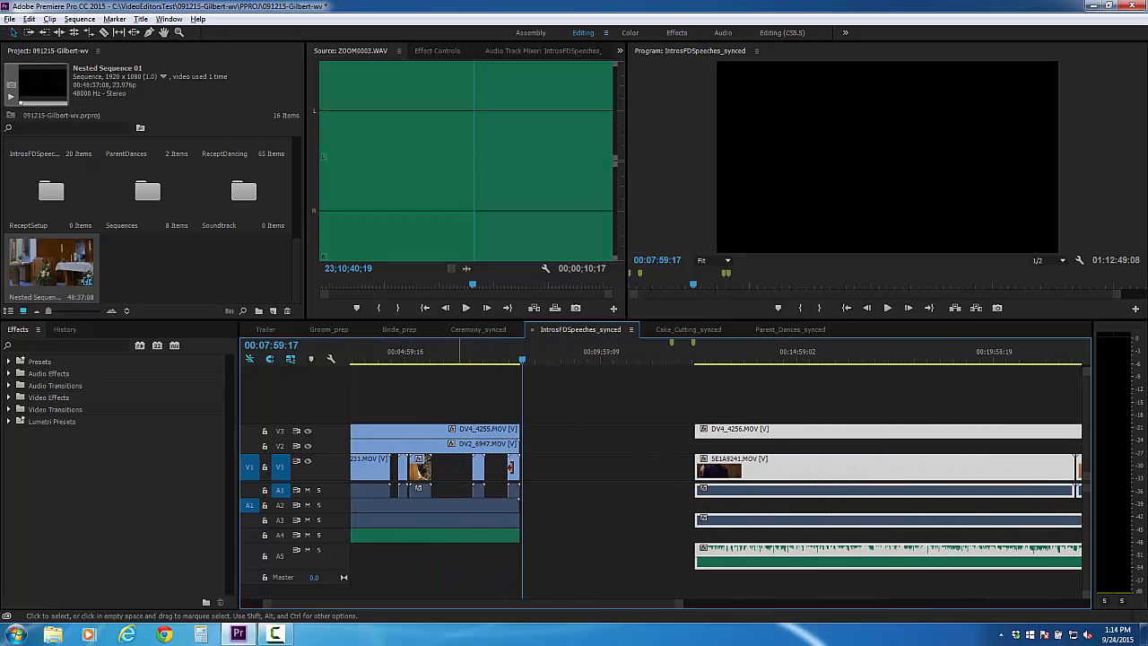
{"action": "left_click_drag", "start_coordinate": [684, 437], "coordinate": [533, 467]}
{"action": "scroll", "coordinate": [533, 467], "scroll_direction": "down", "scroll_amount": 4}
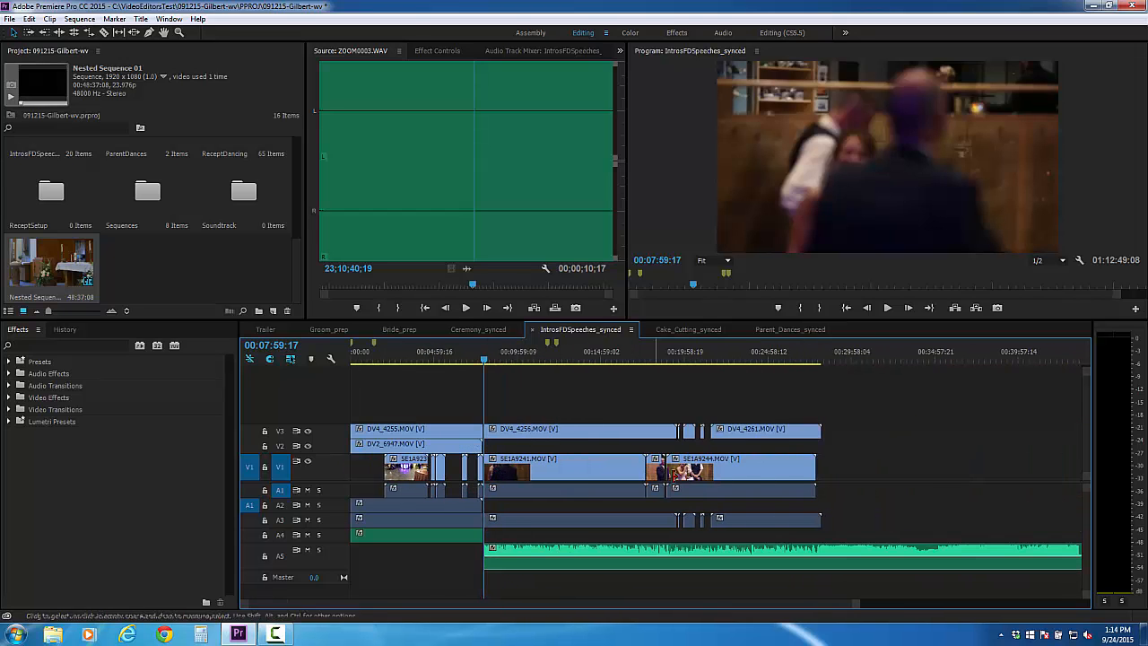
Try to move the V3 clips of the second section down to V2, and undo the move.
{"action": "left_click", "coordinate": [570, 429]}
{"action": "left_click_drag", "start_coordinate": [571, 428], "coordinate": [582, 443]}
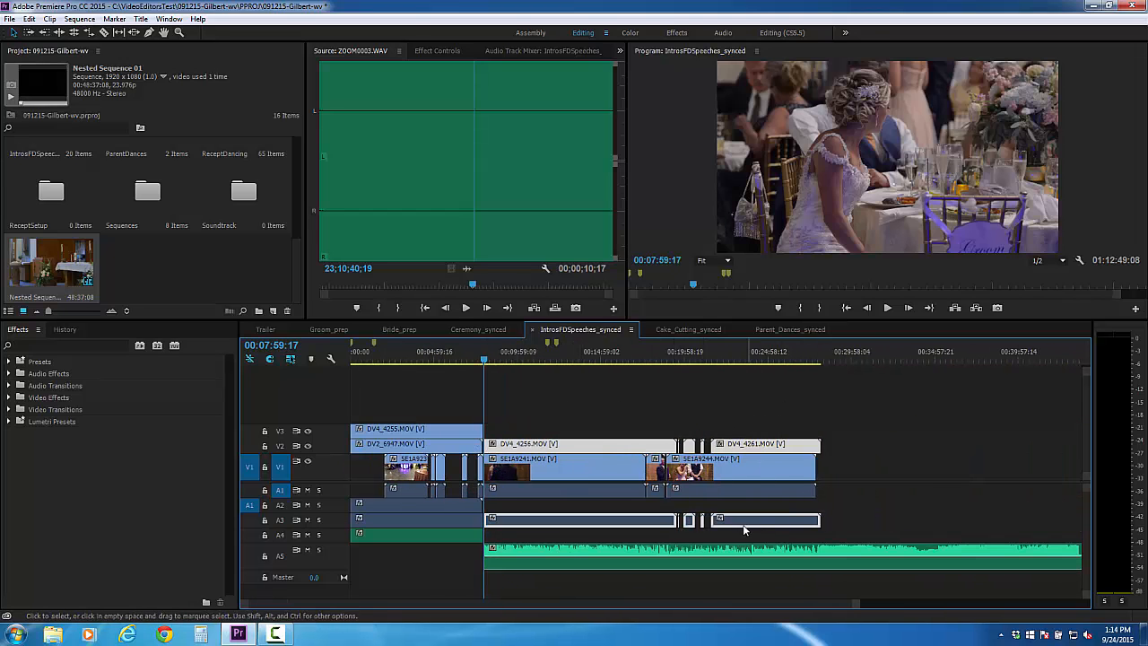
{"action": "left_click", "coordinate": [714, 419]}
{"action": "key", "text": "ctrl+z"}
Cut the clips at 00:27:50:14 and delete everything after the cut, and select the video clips of the second section.
{"action": "scroll", "coordinate": [563, 492], "scroll_direction": "down", "scroll_amount": 3}
{"action": "scroll", "coordinate": [430, 493], "scroll_direction": "up", "scroll_amount": 1}
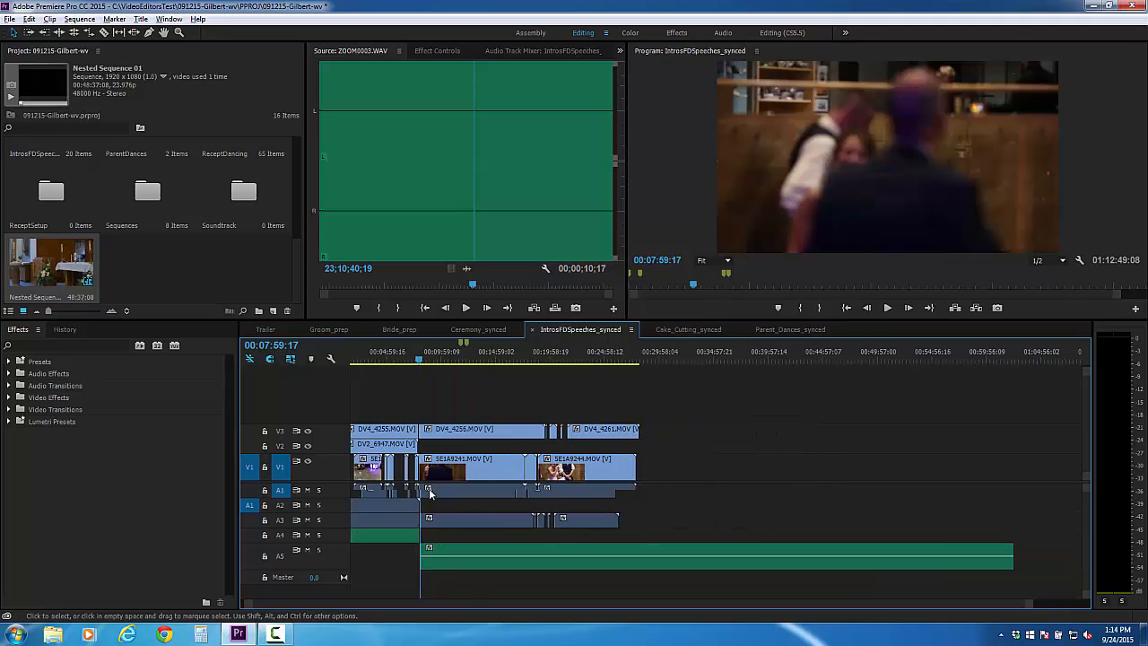
{"action": "scroll", "coordinate": [430, 492], "scroll_direction": "up", "scroll_amount": 1}
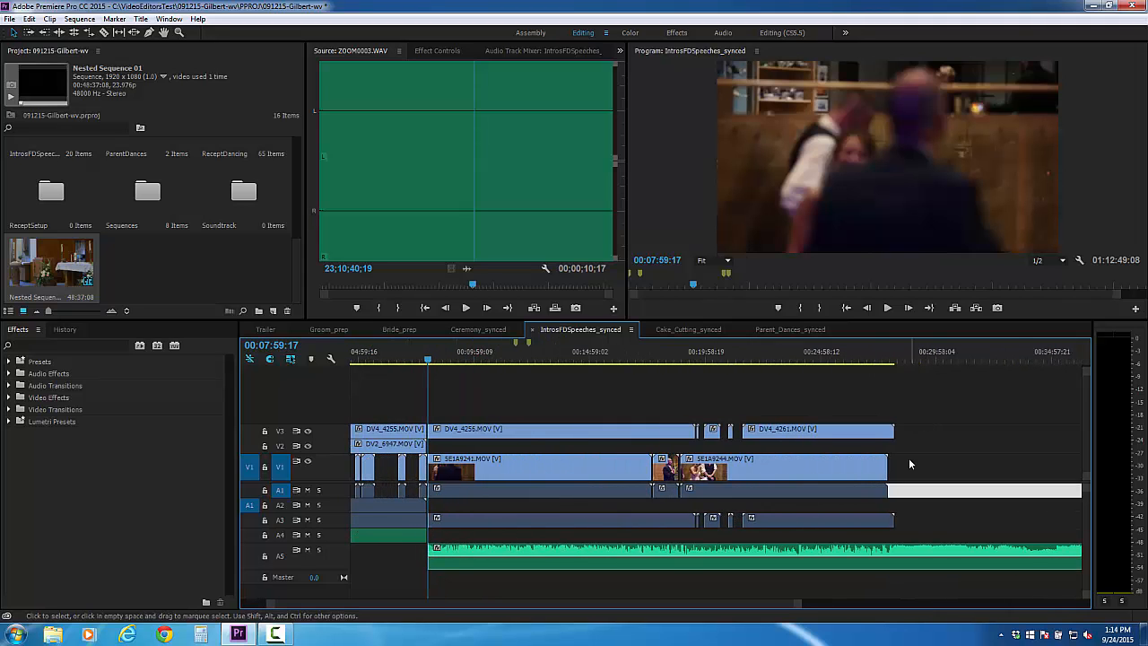
{"action": "left_click", "coordinate": [885, 359]}
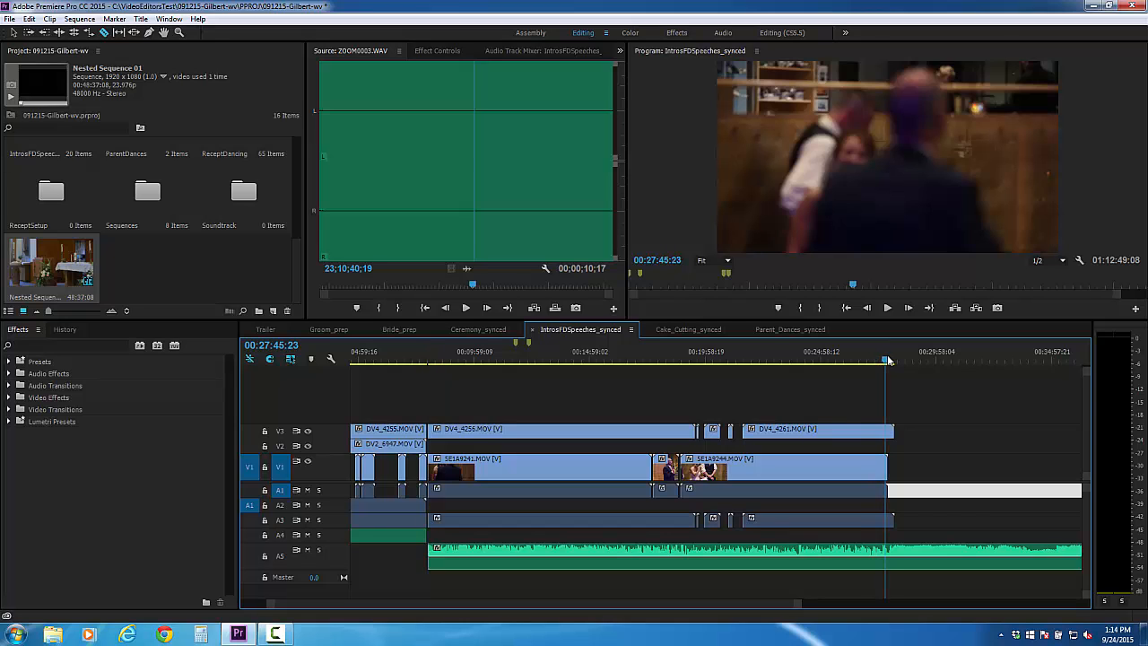
{"action": "key", "text": "space"}
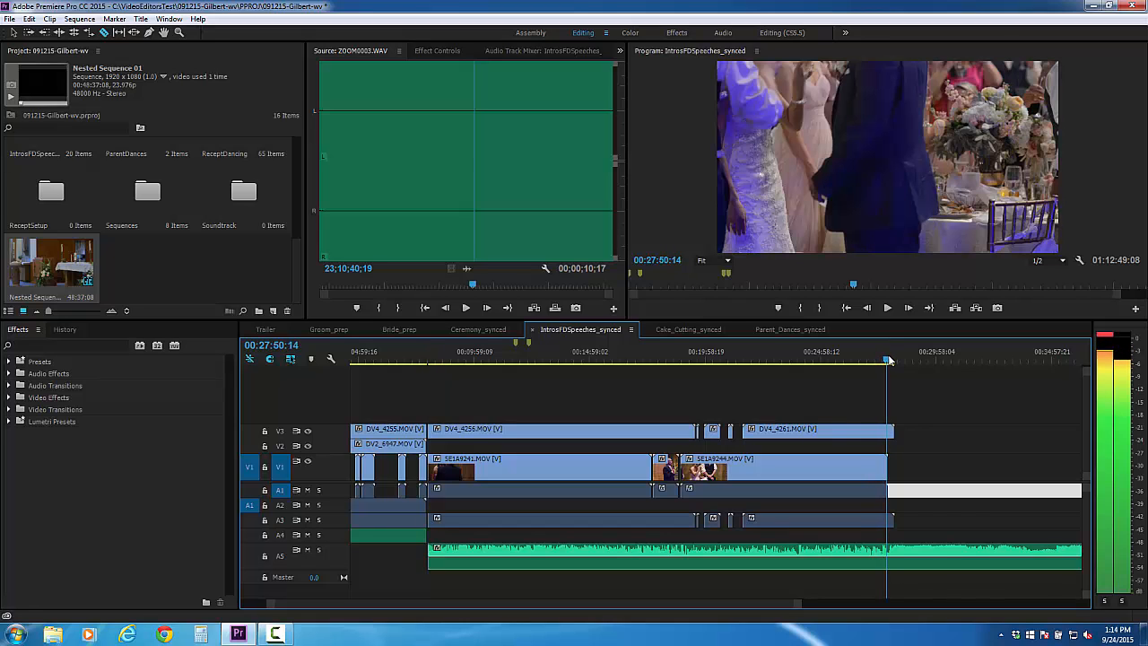
{"action": "left_click_drag", "start_coordinate": [941, 574], "coordinate": [537, 477]}
{"action": "key", "text": "Delete"}
{"action": "key", "text": "minus"}
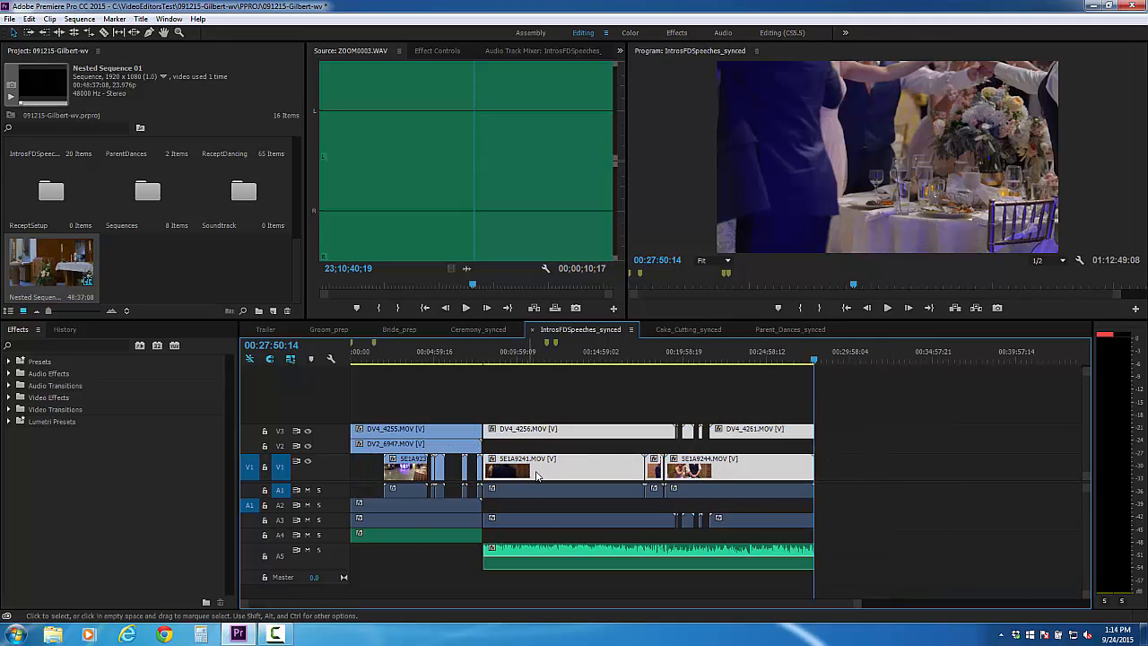
Nest the second section's V1 and V3 clips under the default name and enable multi-camera on the nested clip.
{"action": "right_click", "coordinate": [558, 475]}
{"action": "left_click", "coordinate": [586, 339]}
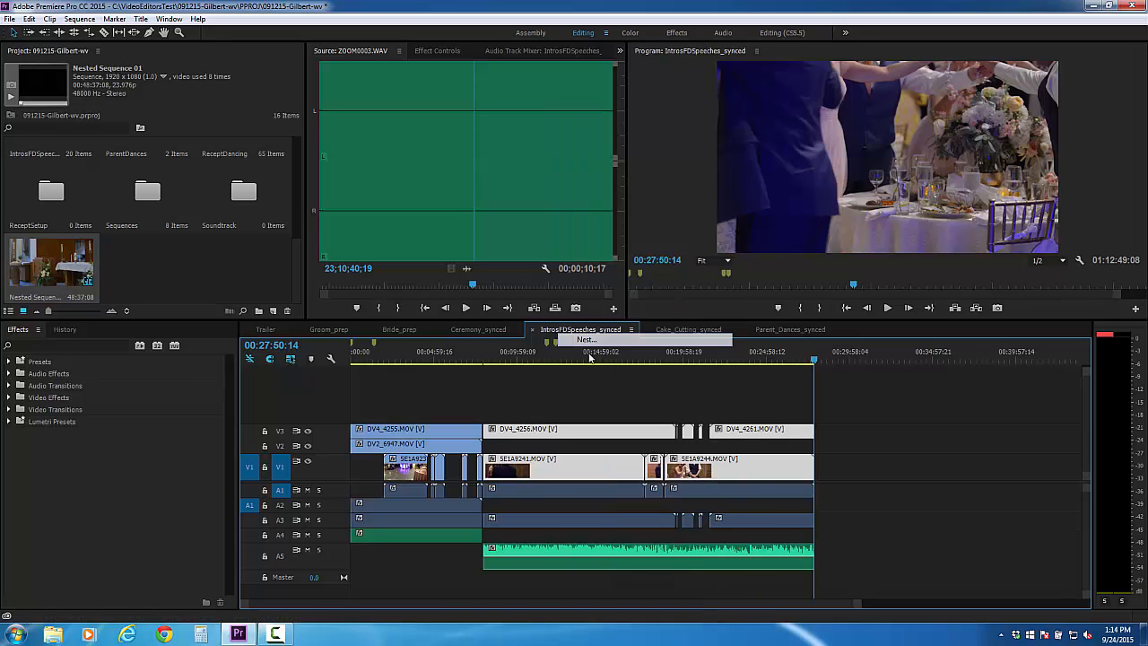
{"action": "key", "text": "Return"}
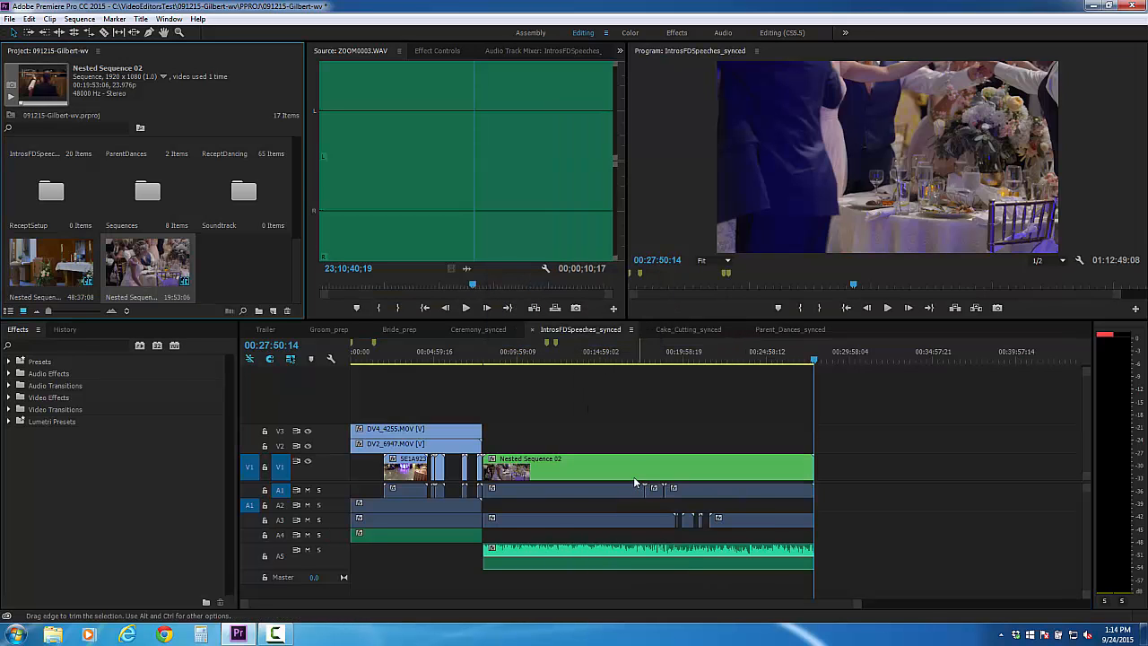
{"action": "right_click", "coordinate": [632, 466]}
{"action": "mouse_move", "coordinate": [717, 347]}
{"action": "left_click", "coordinate": [841, 349]}
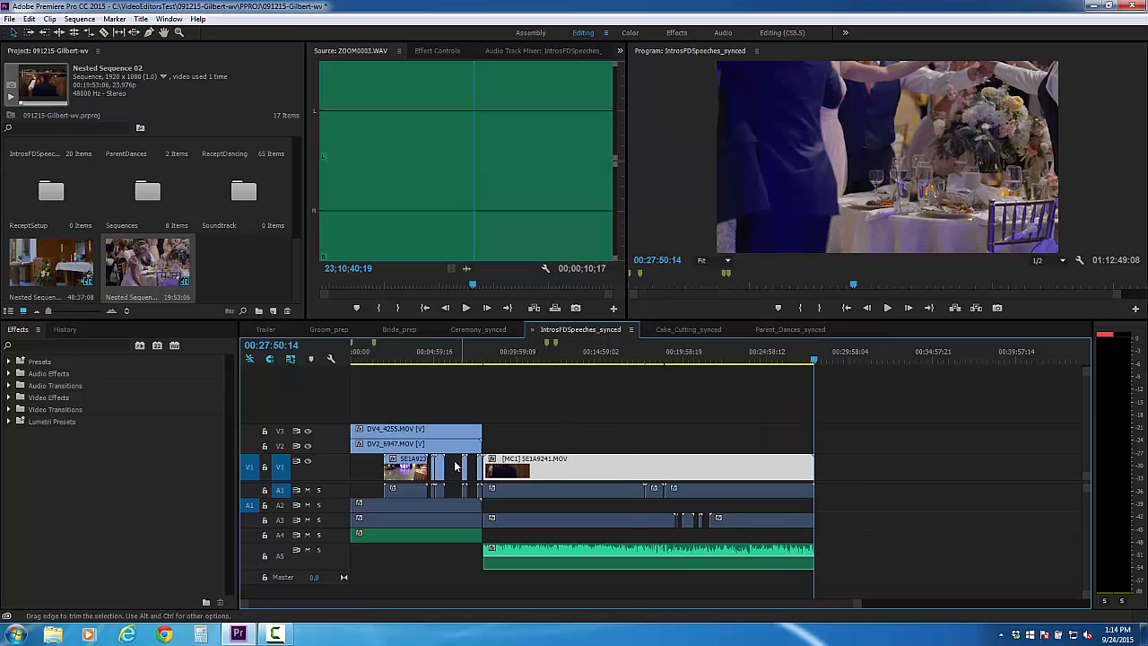
Nest the first section's V1, V2 and V3 clips under the default name and enable multi-camera on the nested clip.
{"action": "scroll", "coordinate": [385, 477], "scroll_direction": "up", "scroll_amount": 3}
{"action": "left_click_drag", "start_coordinate": [364, 397], "coordinate": [584, 468]}
{"action": "right_click", "coordinate": [463, 436]}
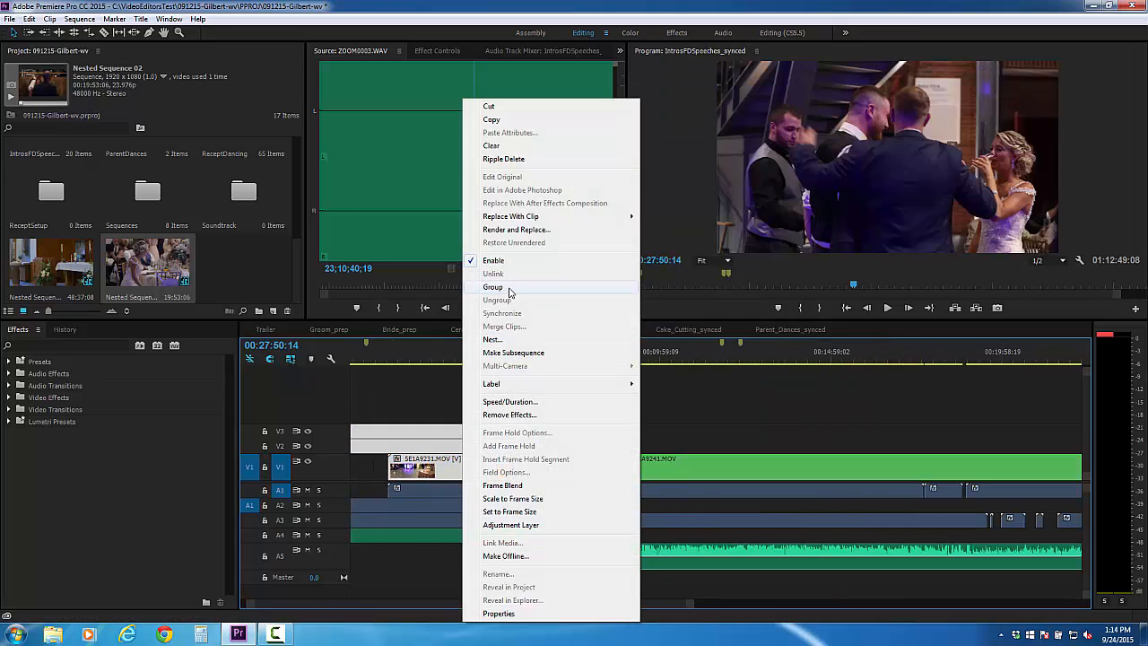
{"action": "left_click", "coordinate": [514, 340]}
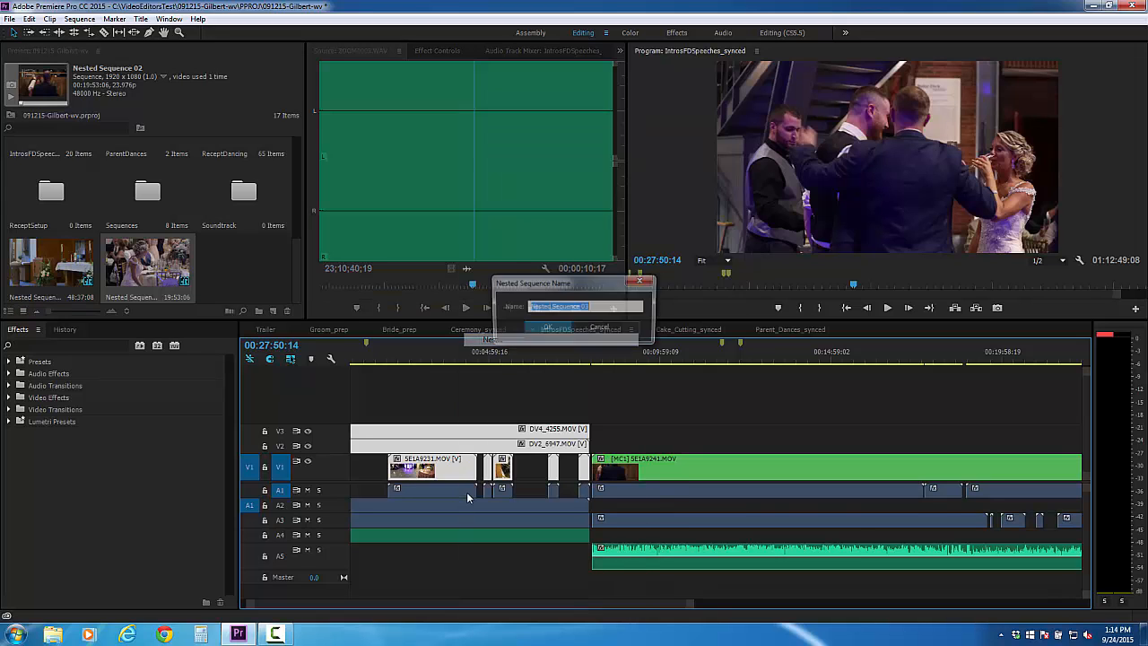
{"action": "left_click", "coordinate": [547, 327]}
{"action": "right_click", "coordinate": [451, 466]}
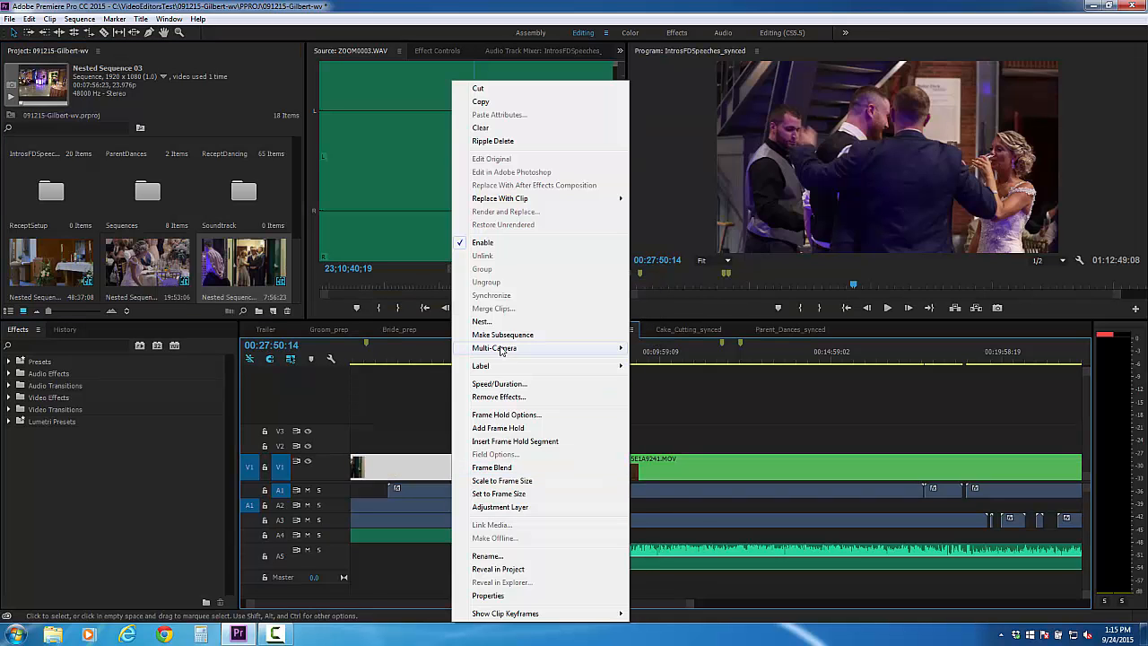
{"action": "mouse_move", "coordinate": [576, 349]}
{"action": "left_click", "coordinate": [653, 344]}
Disable the first section's audio clips on A1 and A3.
{"action": "key", "text": "backslash"}
{"action": "scroll", "coordinate": [379, 484], "scroll_direction": "up", "scroll_amount": 1}
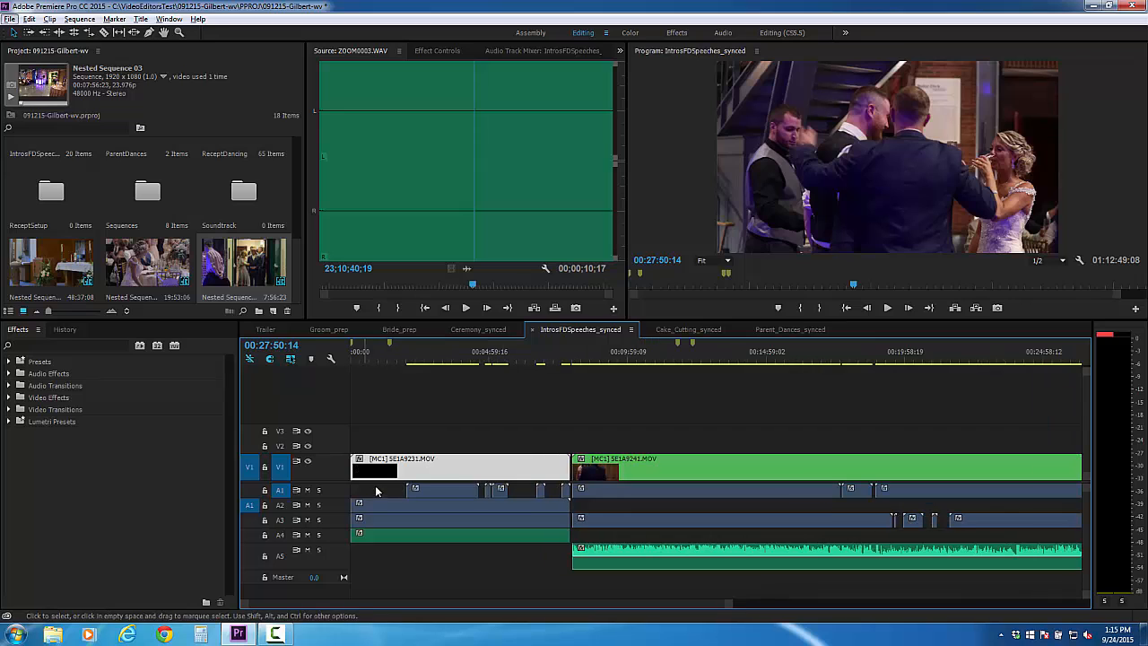
{"action": "left_click", "coordinate": [459, 491]}
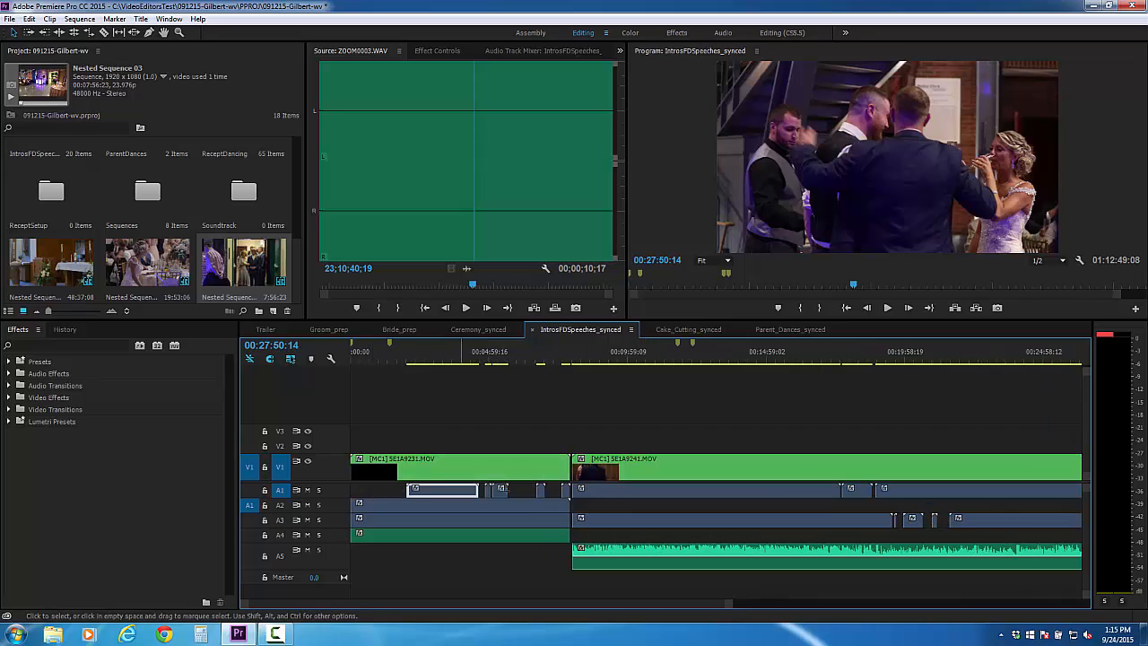
{"action": "left_click", "coordinate": [511, 520], "text": "shift"}
{"action": "right_click", "coordinate": [504, 521]}
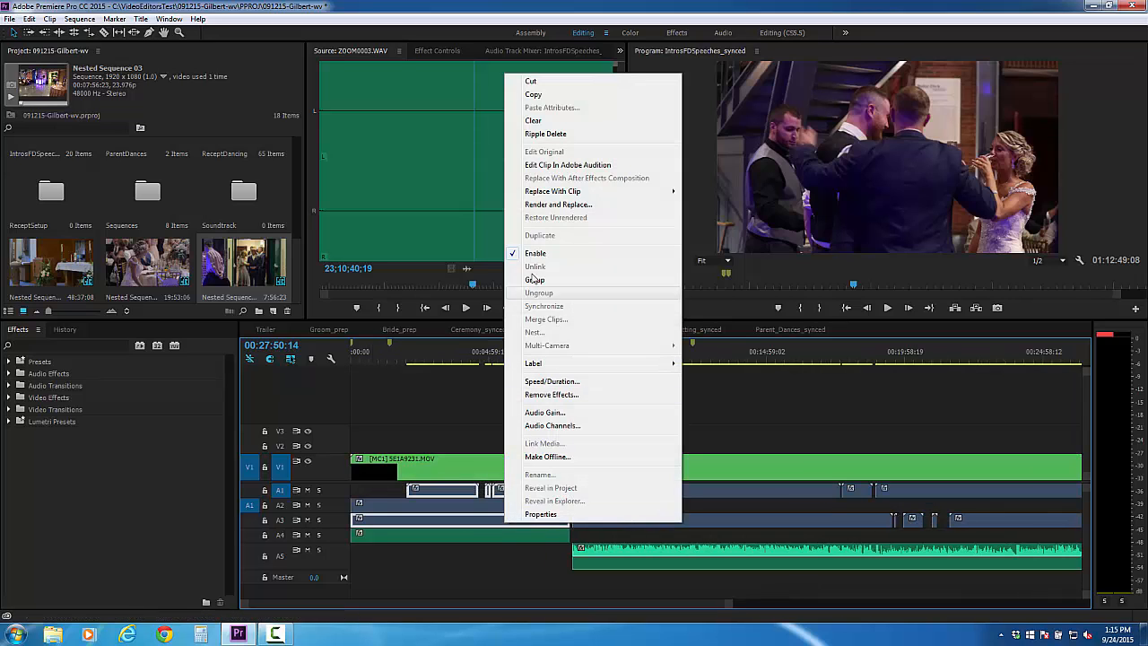
{"action": "left_click", "coordinate": [535, 254]}
{"action": "left_click", "coordinate": [466, 410]}
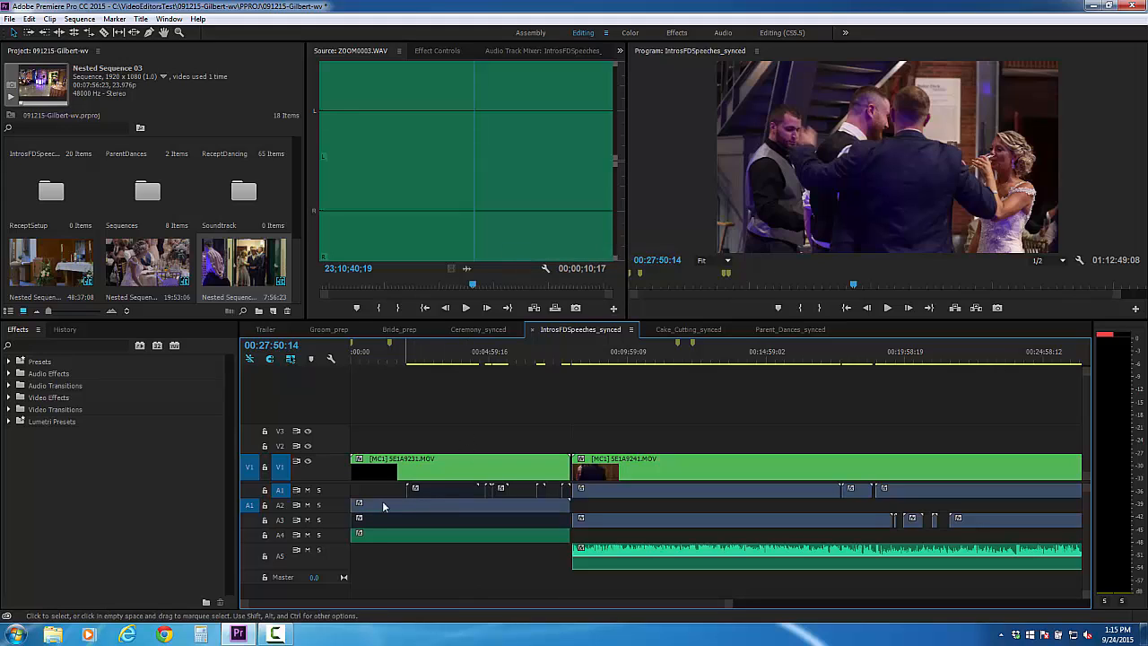
Expand the A4 track to show its waveform and disable the first section's A4 clip.
{"action": "double_click", "coordinate": [323, 538]}
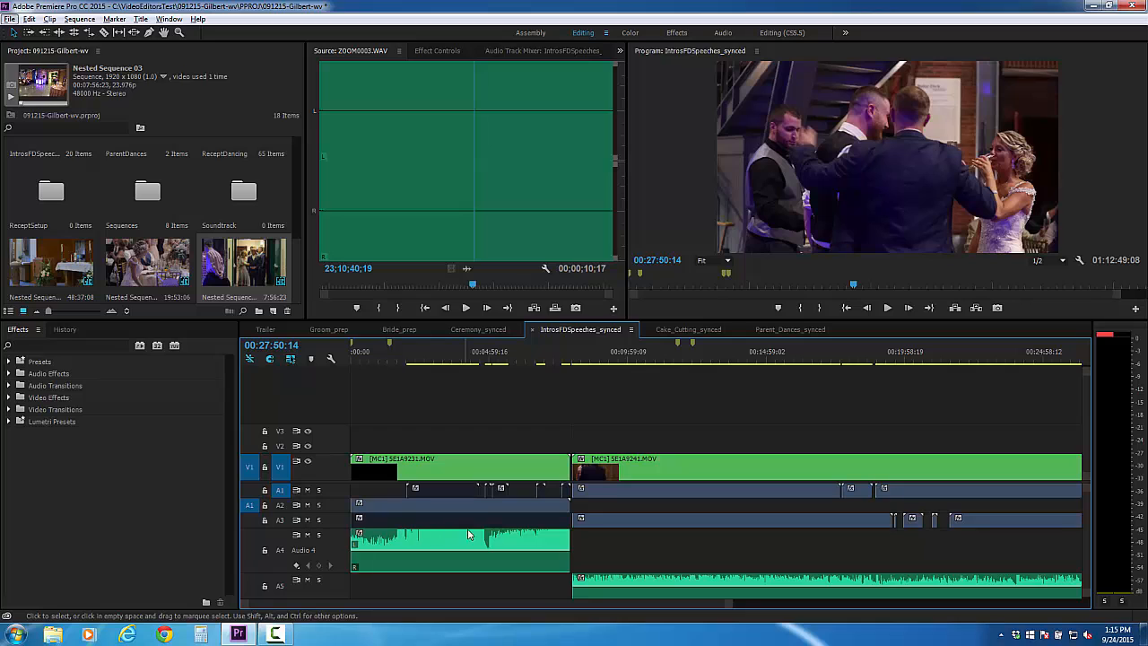
{"action": "left_click", "coordinate": [491, 542]}
{"action": "right_click", "coordinate": [478, 542]}
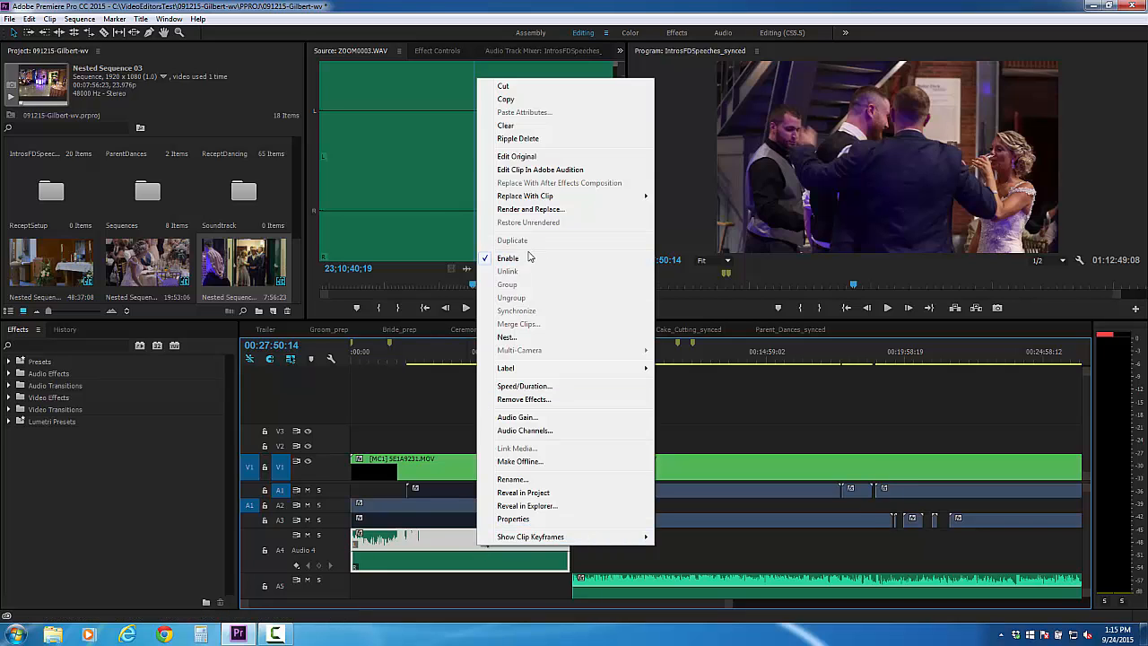
{"action": "left_click", "coordinate": [529, 257]}
Expand tracks A2 and A3, disable the first section's A2 clip and re-enable its A3 clip.
{"action": "double_click", "coordinate": [323, 505]}
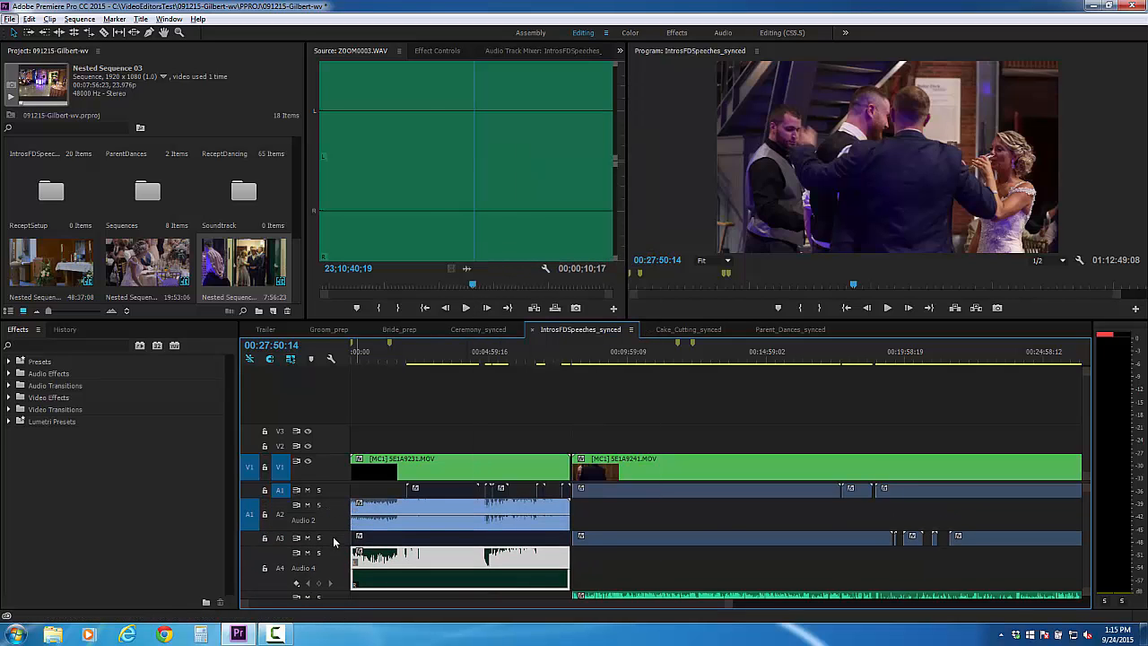
{"action": "double_click", "coordinate": [332, 536]}
{"action": "left_click", "coordinate": [408, 522]}
{"action": "right_click", "coordinate": [422, 523]}
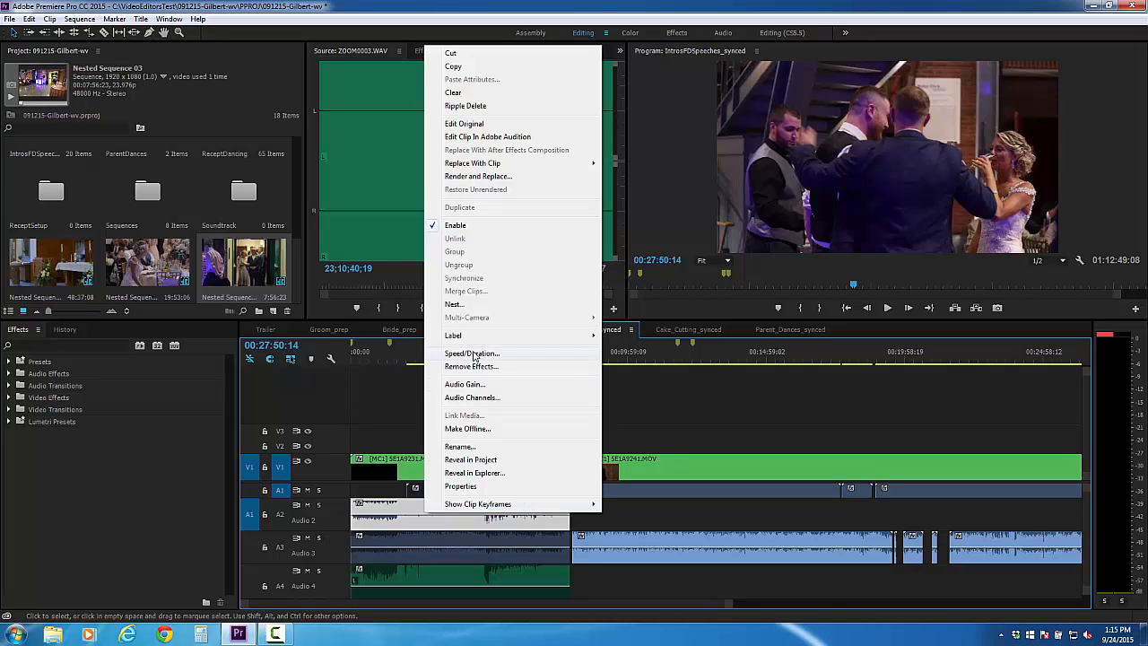
{"action": "left_click", "coordinate": [464, 231]}
{"action": "right_click", "coordinate": [452, 541]}
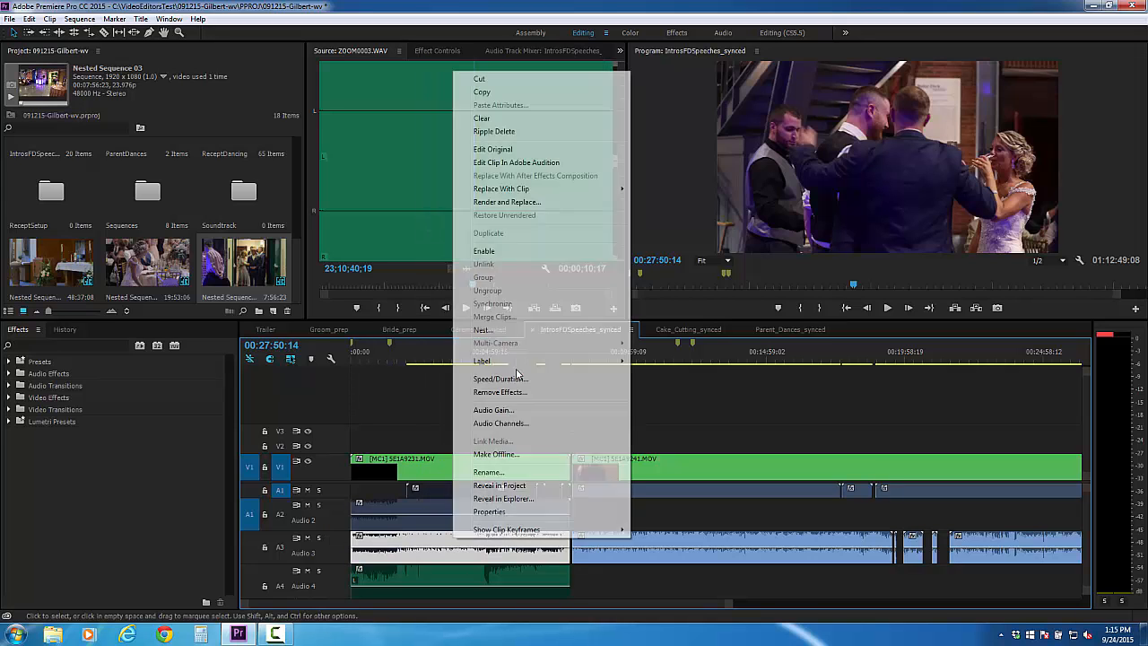
{"action": "left_click", "coordinate": [524, 456]}
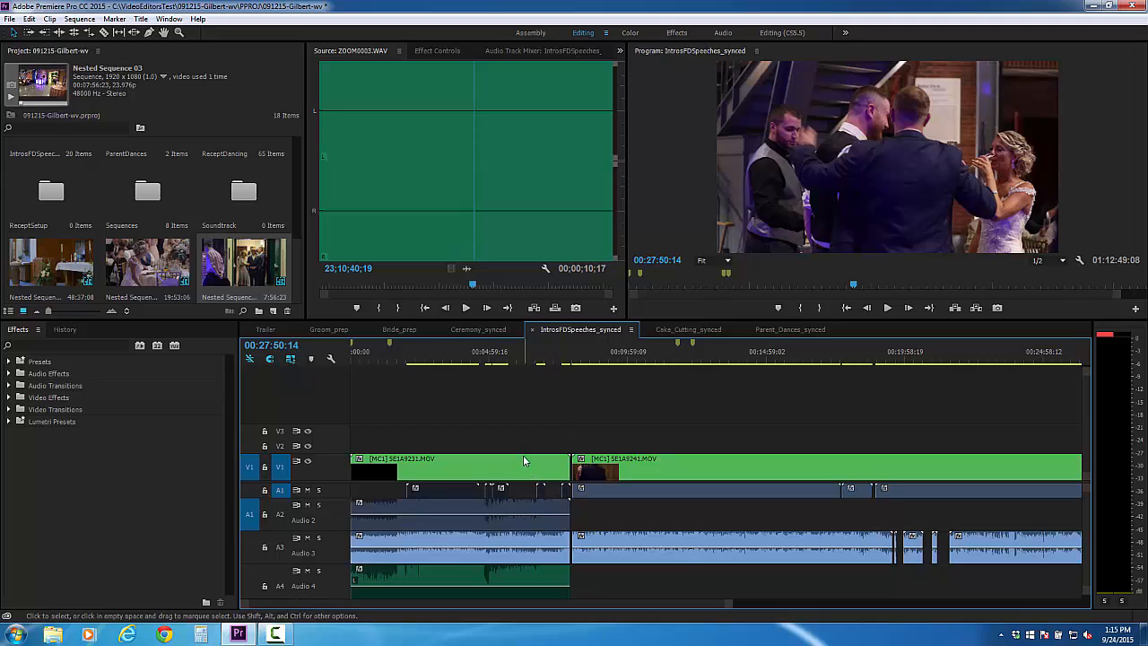
Enlarge the timeline area and move the second section's A5 audio clip up to A4.
{"action": "scroll", "coordinate": [478, 415], "scroll_direction": "down", "scroll_amount": 2}
{"action": "scroll", "coordinate": [572, 440], "scroll_direction": "up", "scroll_amount": 1}
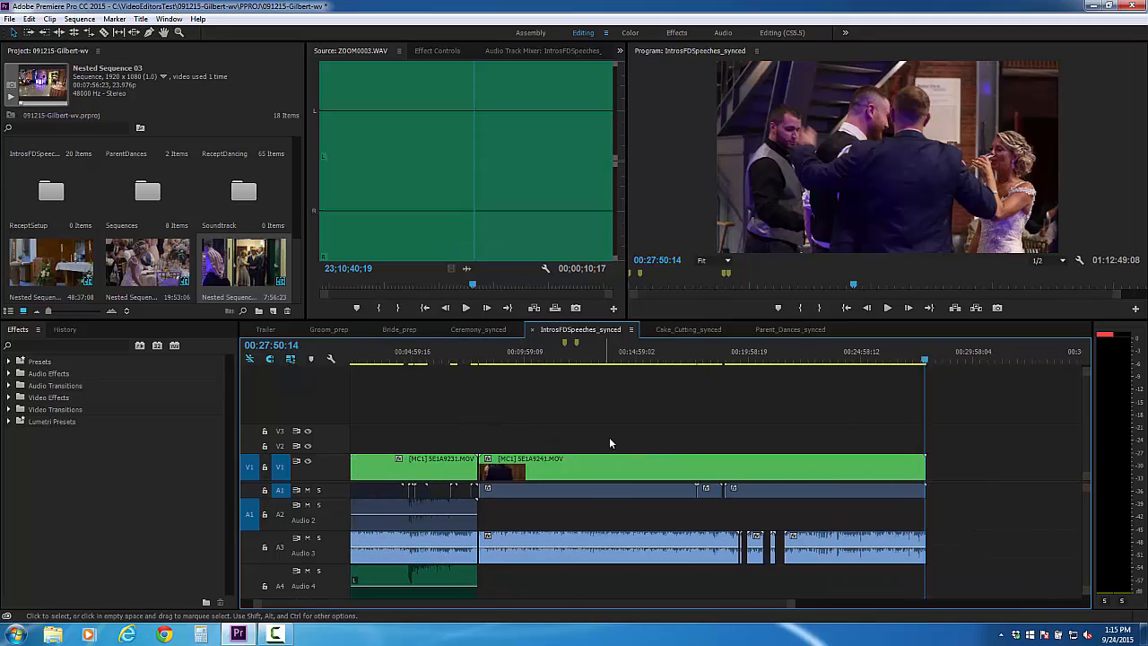
{"action": "scroll", "coordinate": [609, 443], "scroll_direction": "up", "scroll_amount": 1}
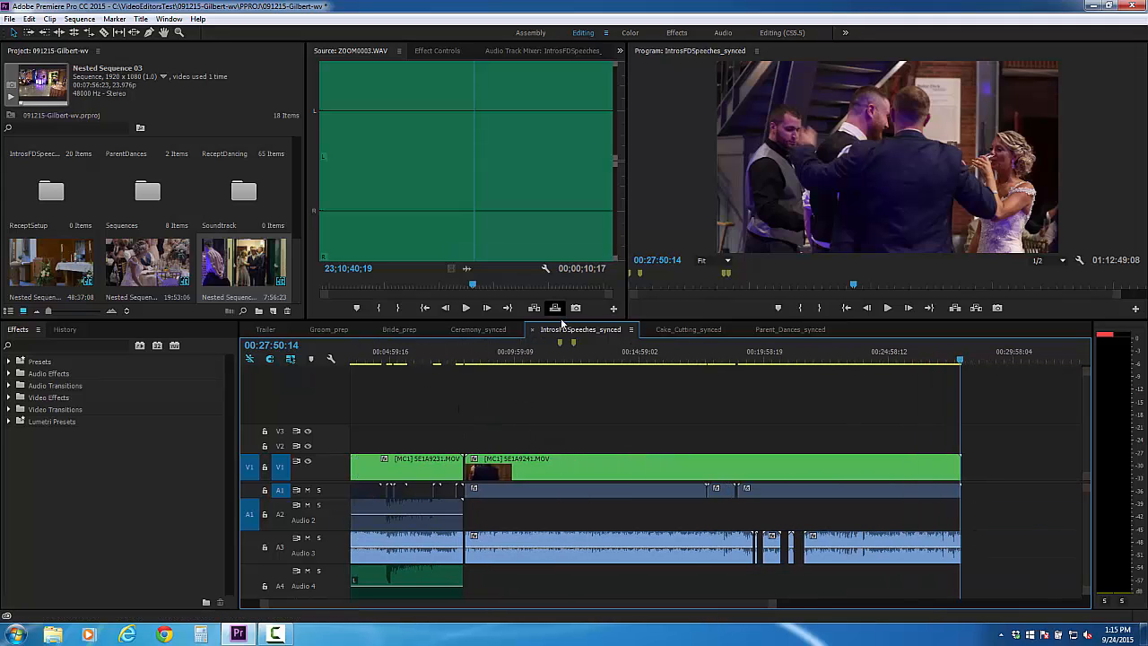
{"action": "left_click_drag", "start_coordinate": [560, 319], "coordinate": [561, 268]}
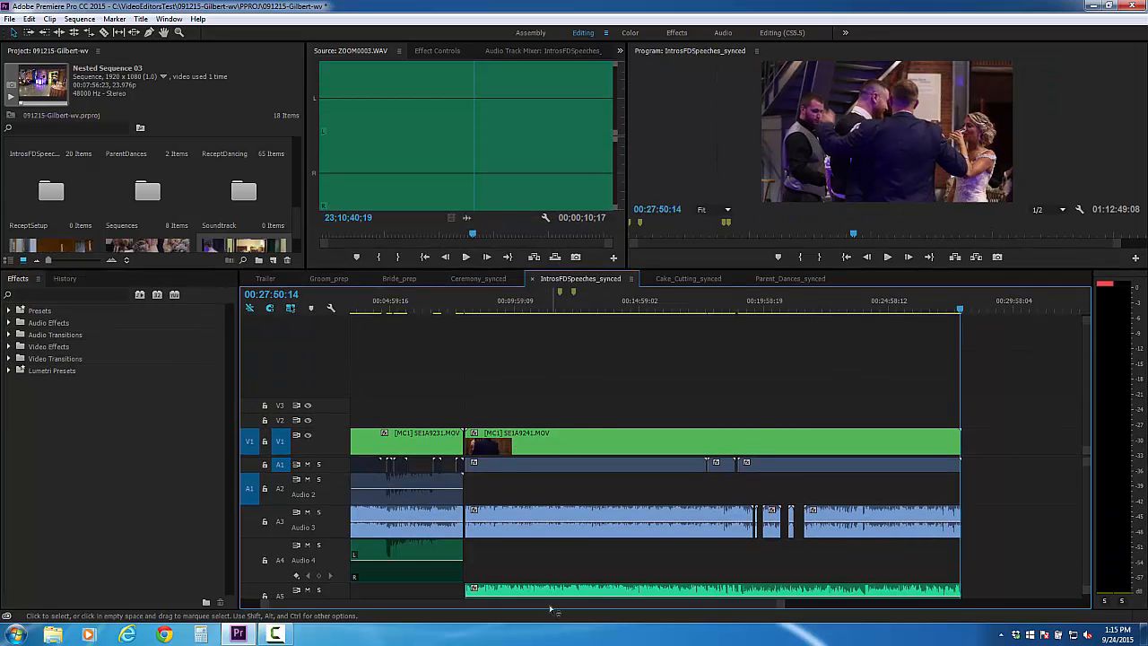
{"action": "left_click_drag", "start_coordinate": [733, 589], "coordinate": [733, 549]}
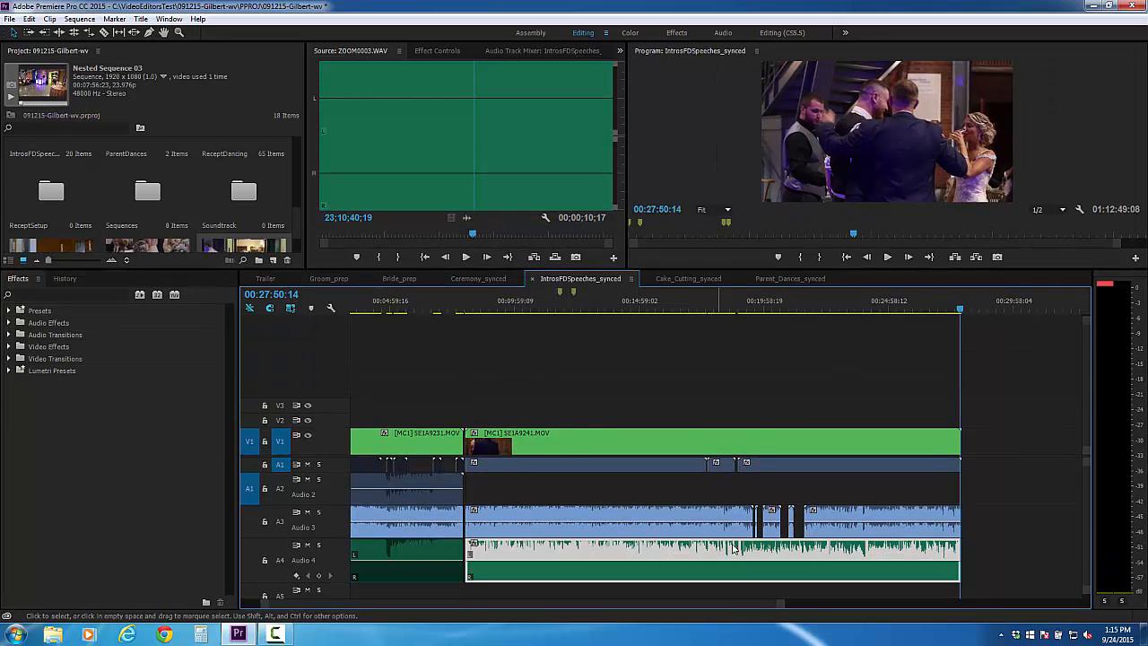
Disable all of the second section's audio clips on A1 and A3.
{"action": "left_click_drag", "start_coordinate": [1007, 525], "coordinate": [501, 459]}
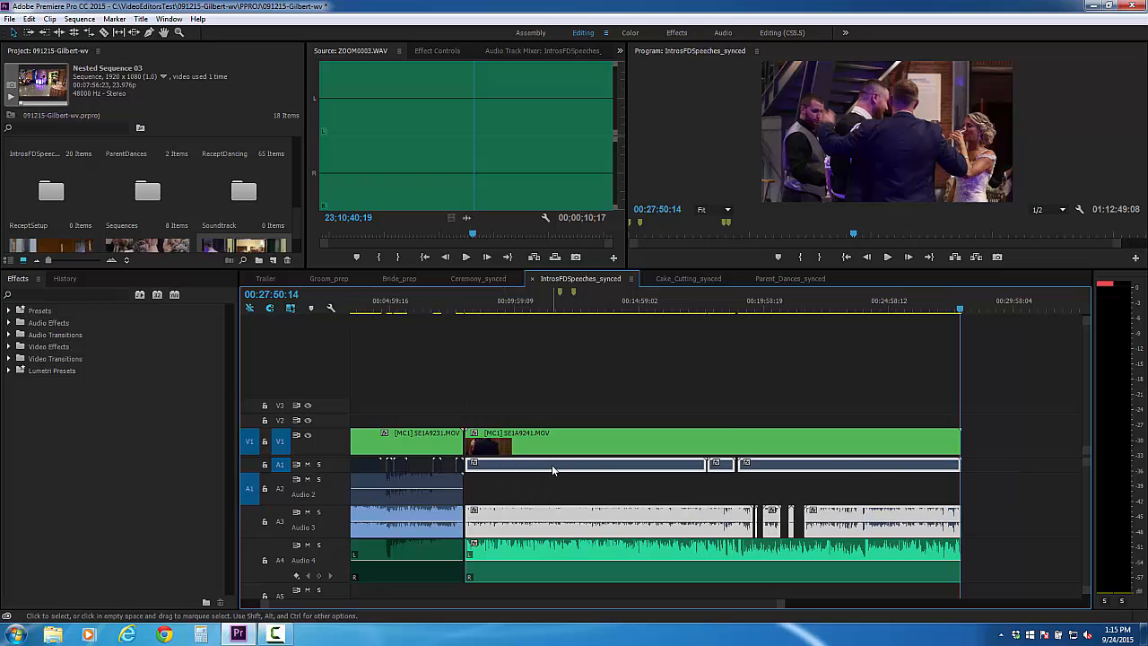
{"action": "right_click", "coordinate": [549, 467]}
{"action": "left_click", "coordinate": [583, 196]}
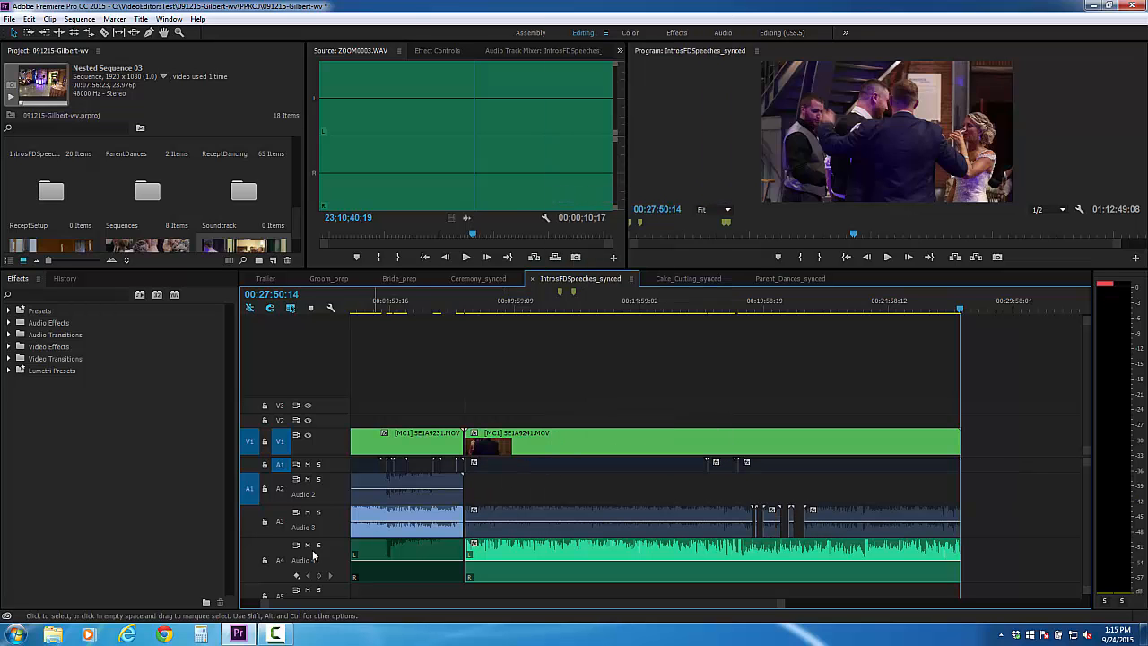
Map the left source channel to both the left and right channels of the second section's A4 clip.
{"action": "right_click", "coordinate": [545, 560]}
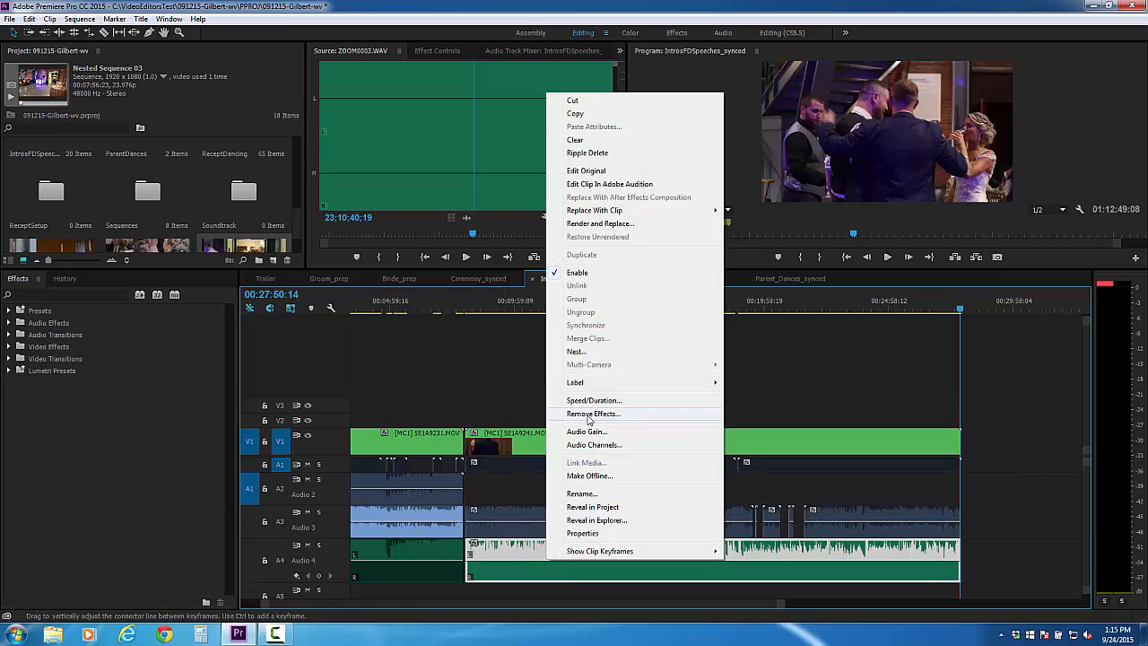
{"action": "left_click", "coordinate": [594, 444]}
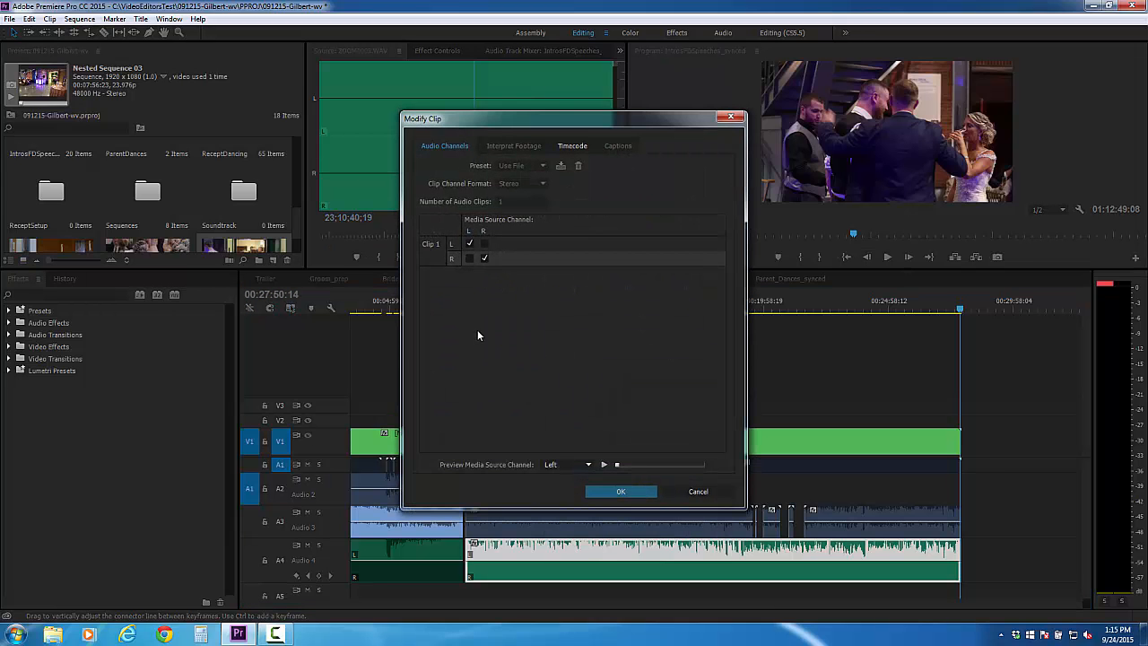
{"action": "left_click", "coordinate": [470, 258]}
{"action": "left_click", "coordinate": [593, 489]}
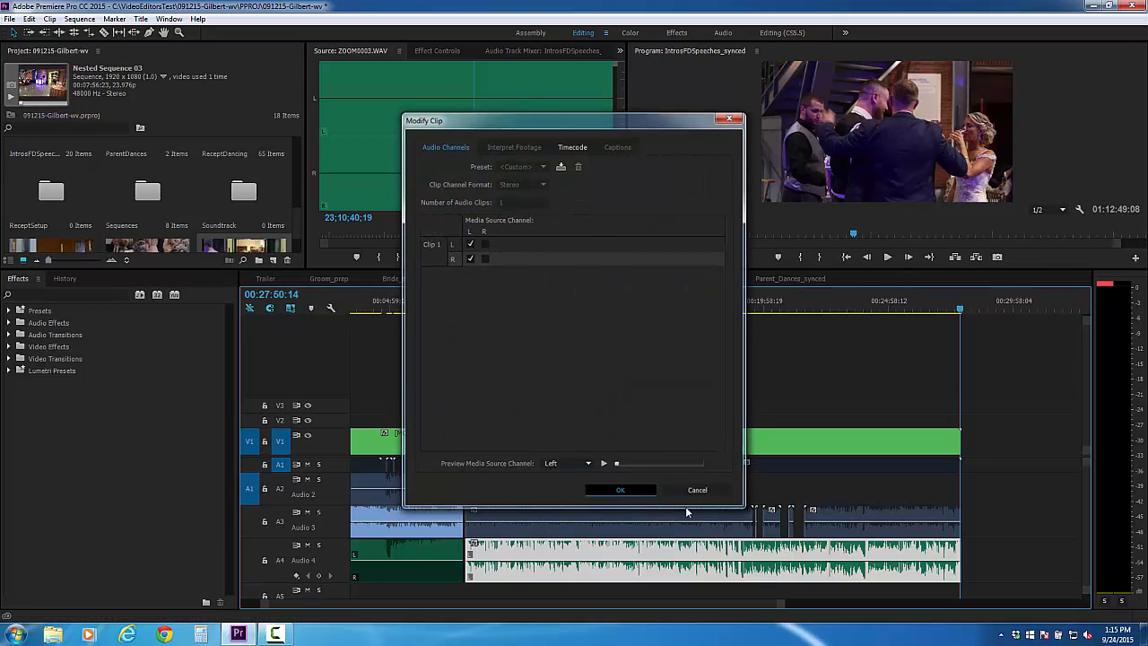
Play the beginning of the second section to check its audio.
{"action": "left_click", "coordinate": [426, 531]}
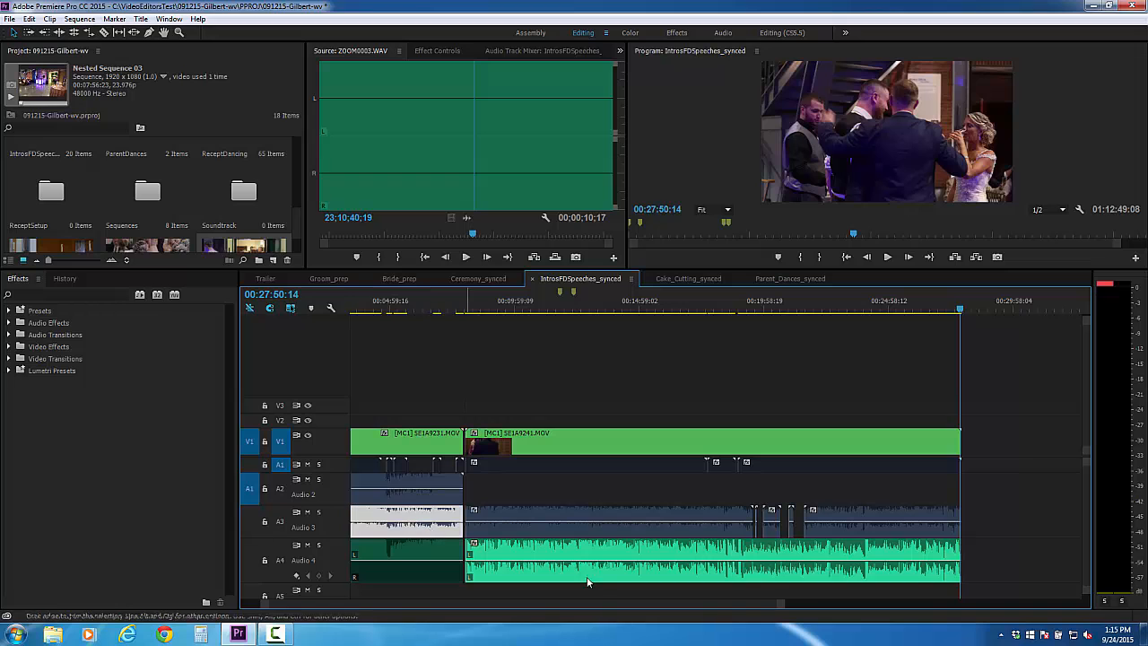
{"action": "left_click", "coordinate": [681, 332]}
{"action": "left_click", "coordinate": [469, 310]}
{"action": "key", "text": "space"}
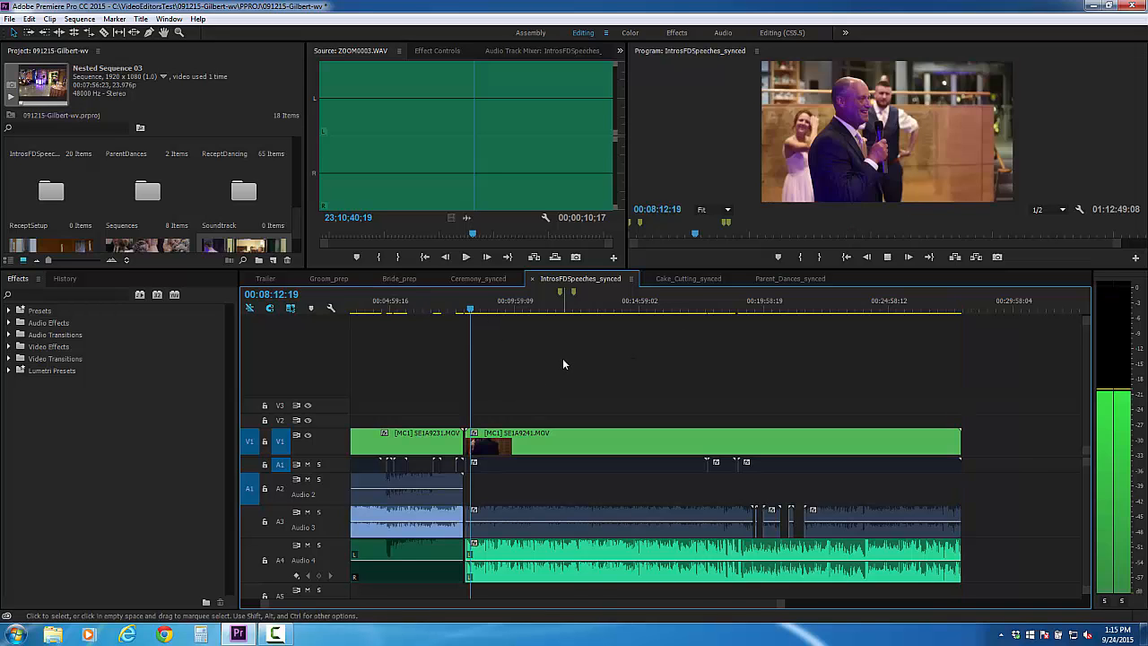
{"action": "key", "text": "space"}
Switch the program view to multi-camera display at 00:08:13:22.
{"action": "scroll", "coordinate": [617, 386], "scroll_direction": "down", "scroll_amount": 2}
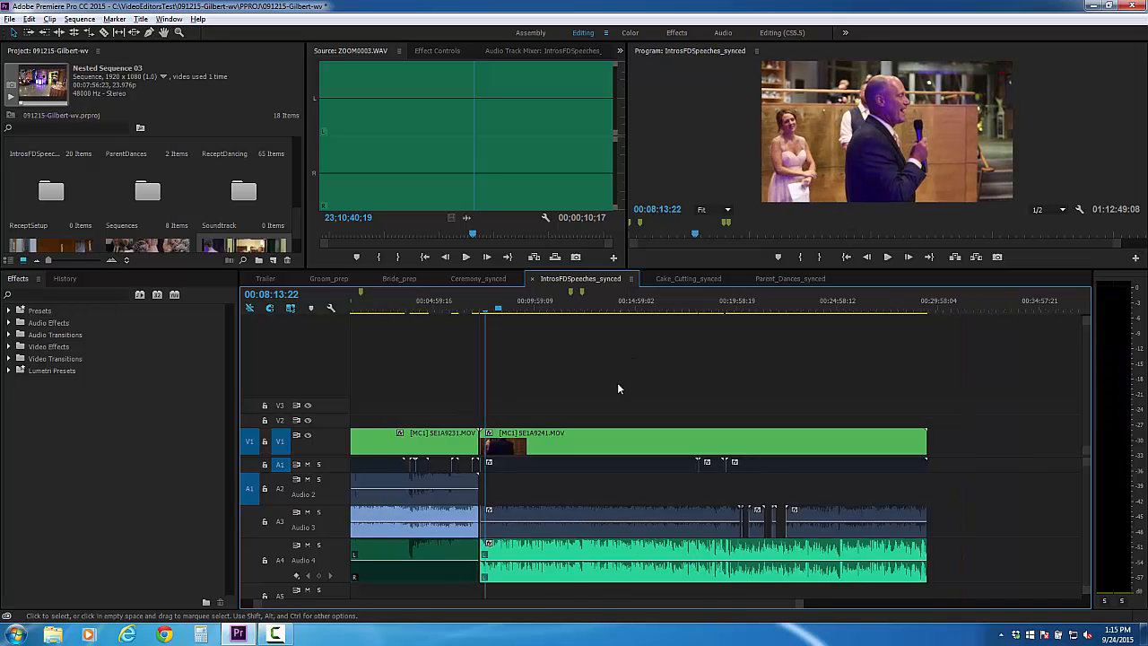
{"action": "left_click", "coordinate": [1078, 210]}
{"action": "left_click", "coordinate": [1031, 269]}
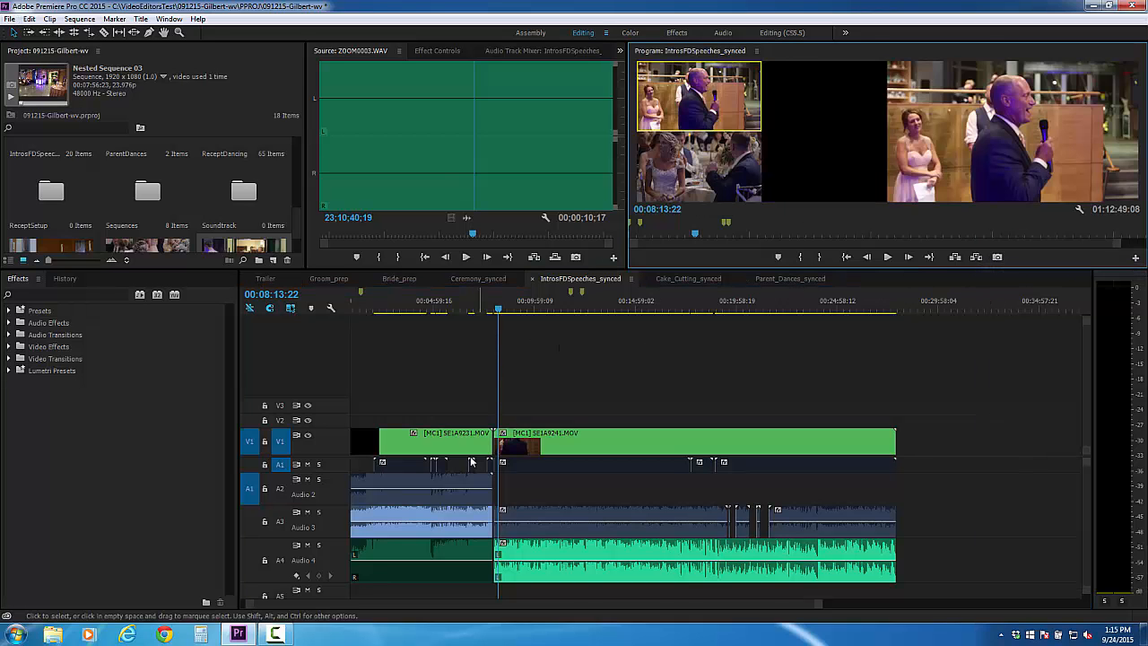
Play from 00:08:13:22, cutting live to camera 2, back to camera 1 and to camera 2 again, stop at 00:08:24:00 and save.
{"action": "key", "text": "space"}
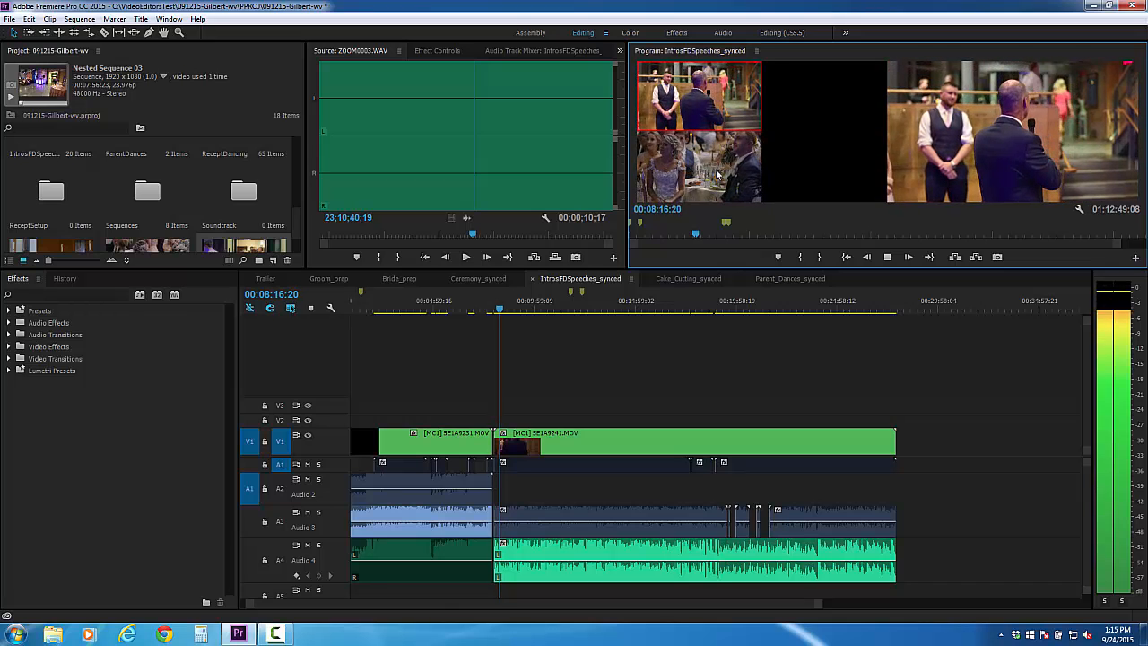
{"action": "left_click", "coordinate": [716, 171]}
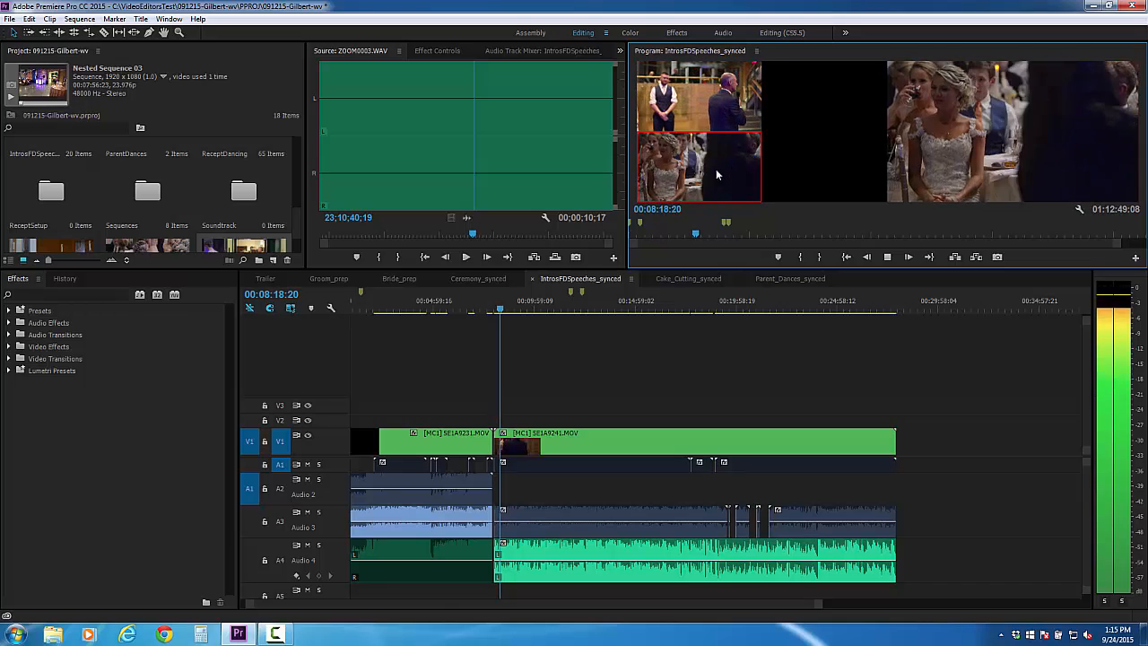
{"action": "key", "text": "1"}
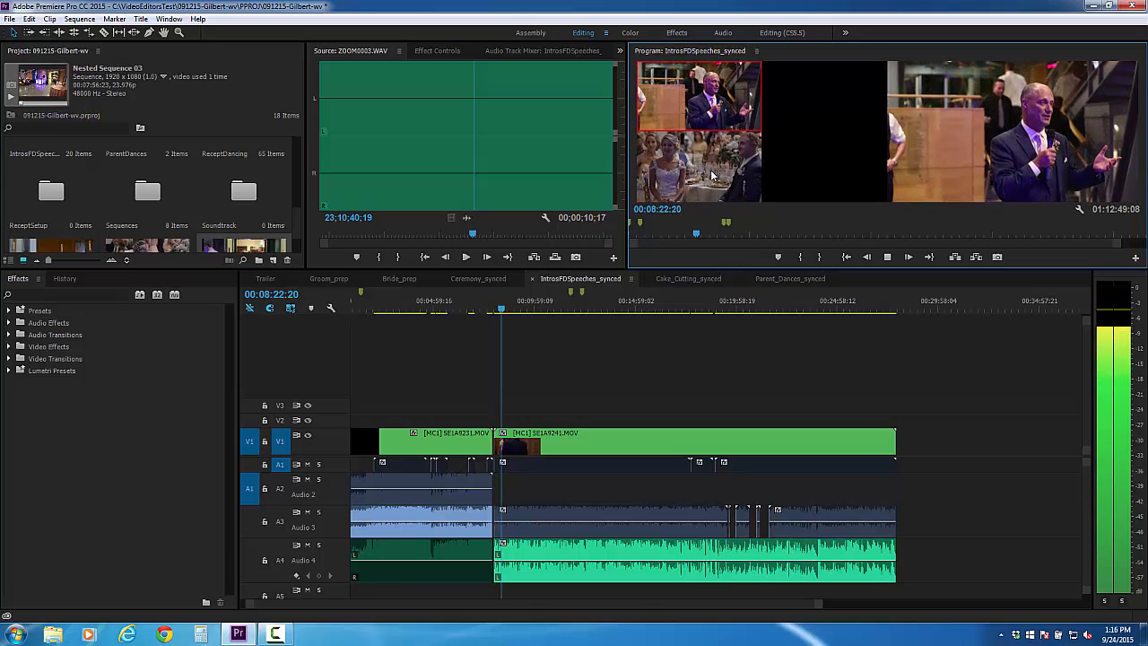
{"action": "key", "text": "2"}
{"action": "key", "text": "space"}
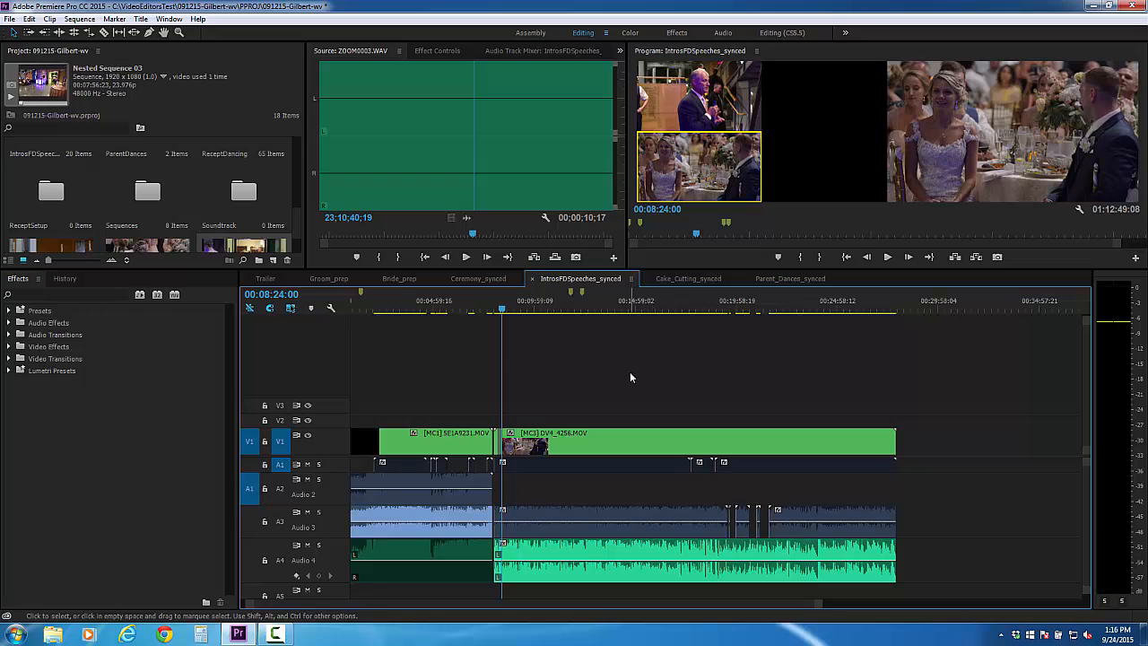
{"action": "key", "text": "ctrl+s"}
In the Cake_Cutting_synced sequence, cut the DV4_4262.MOV clip at 00:00:18:21 and delete the part before the cut.
{"action": "left_click", "coordinate": [686, 279]}
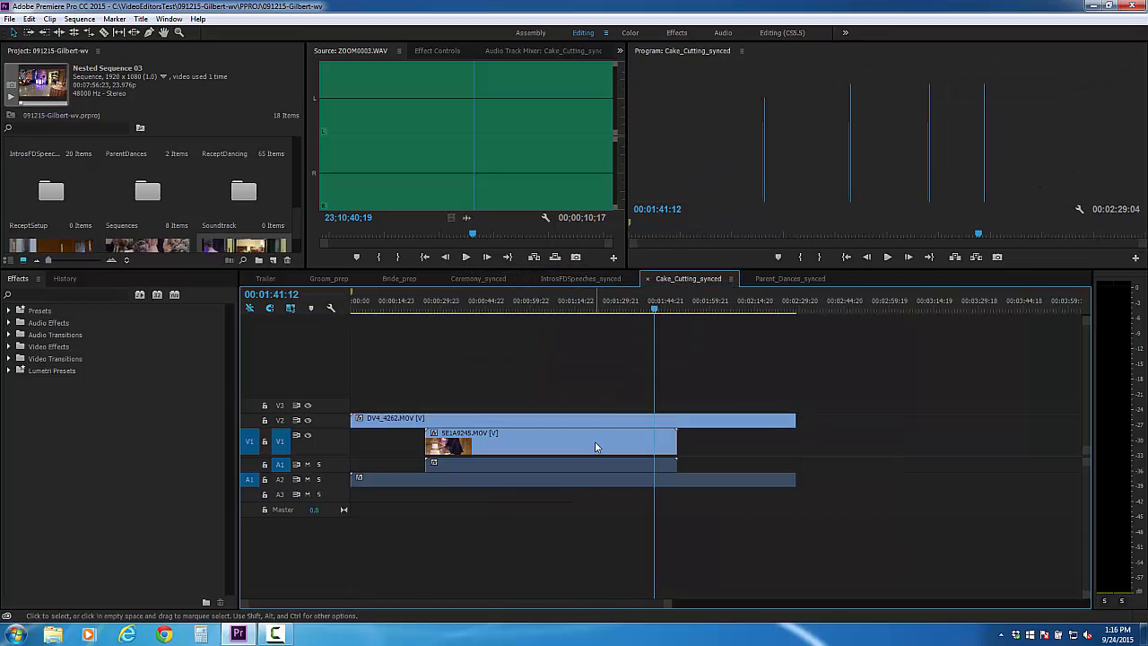
{"action": "key", "text": "minus"}
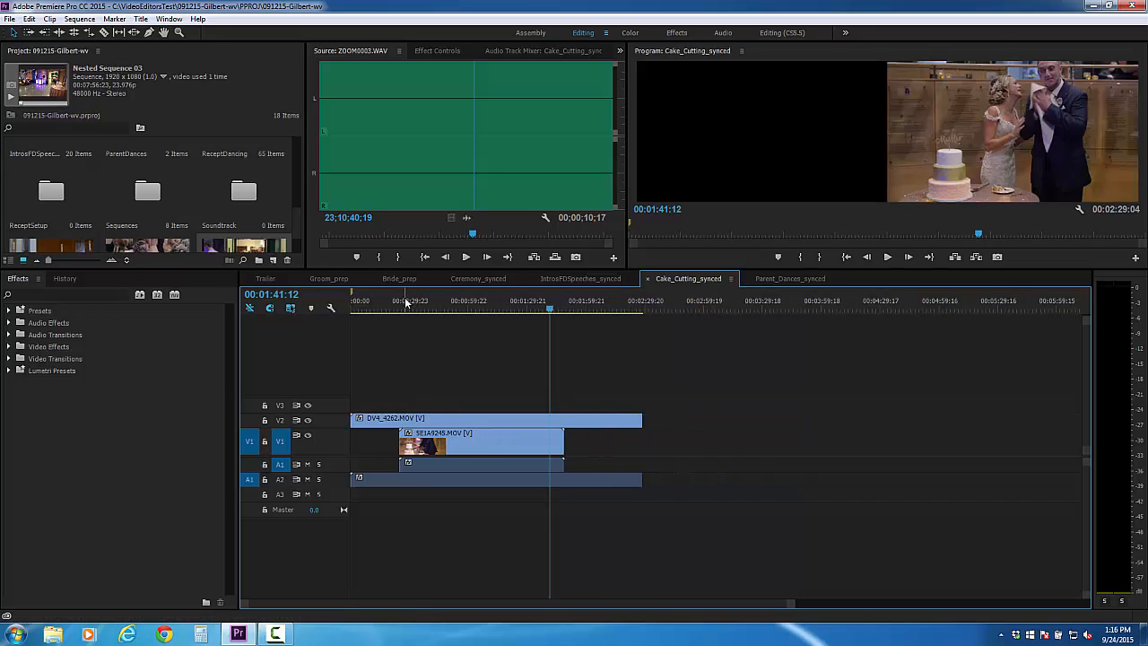
{"action": "left_click", "coordinate": [405, 306]}
{"action": "left_click_drag", "start_coordinate": [404, 306], "coordinate": [388, 297]}
{"action": "key", "text": "space"}
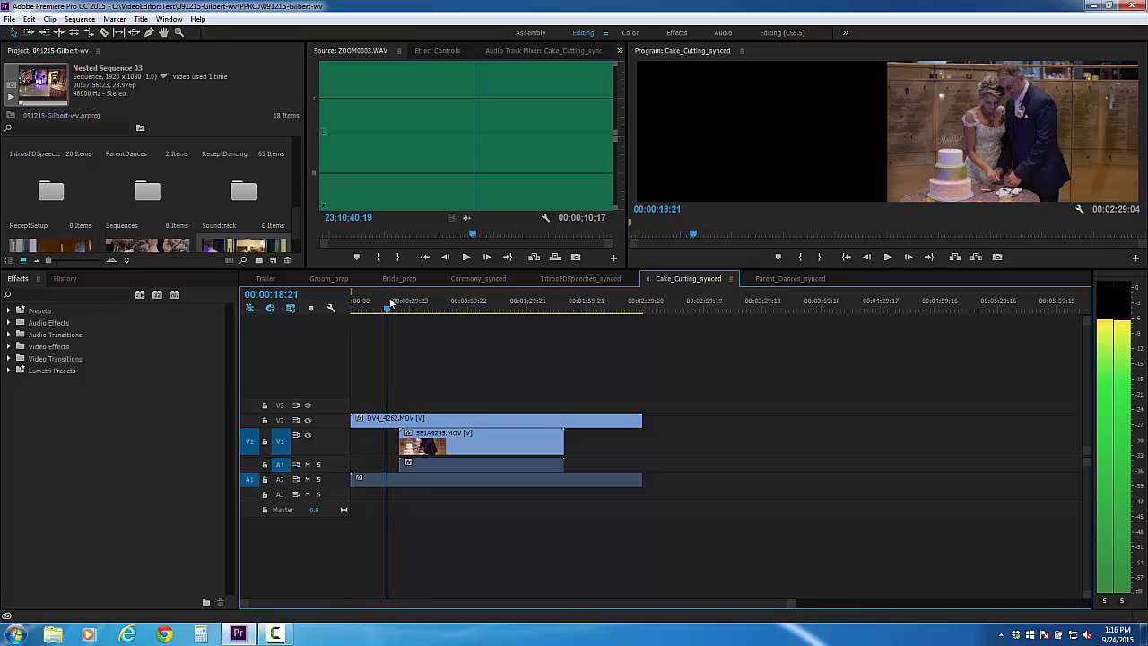
{"action": "key", "text": "c"}
{"action": "left_click", "coordinate": [387, 420]}
{"action": "key", "text": "v"}
{"action": "left_click", "coordinate": [381, 420]}
{"action": "key", "text": "Delete"}
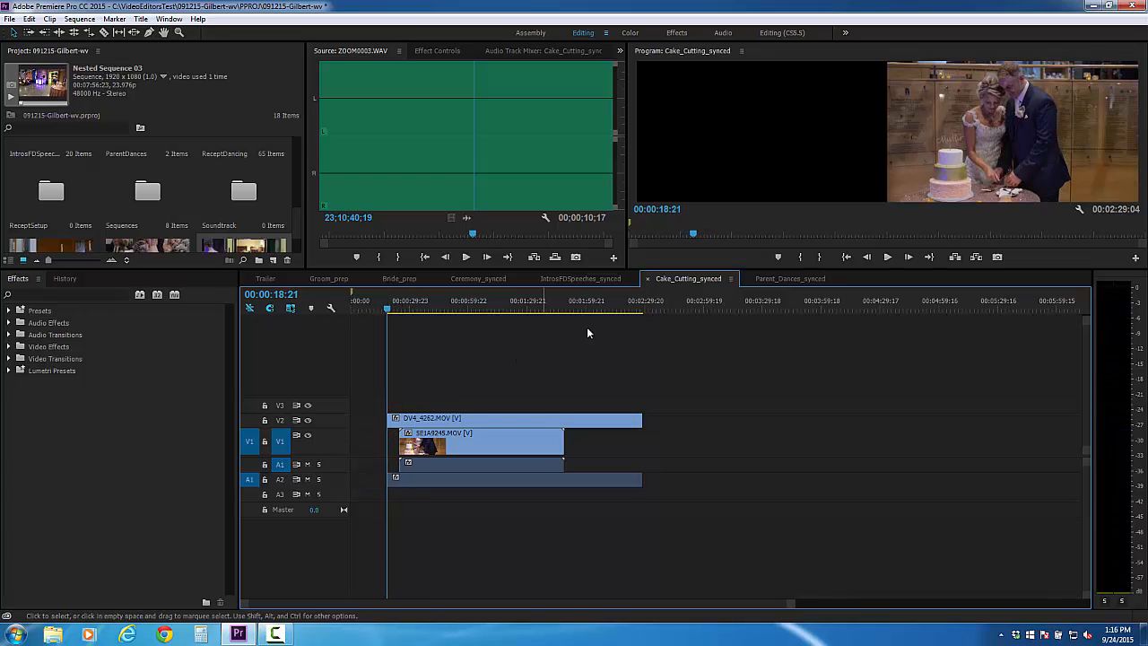
Cut the Cake_Cutting_synced clips at 00:01:47:05, delete everything after the cut and ripple delete the gap at the start.
{"action": "left_click_drag", "start_coordinate": [563, 311], "coordinate": [564, 311]}
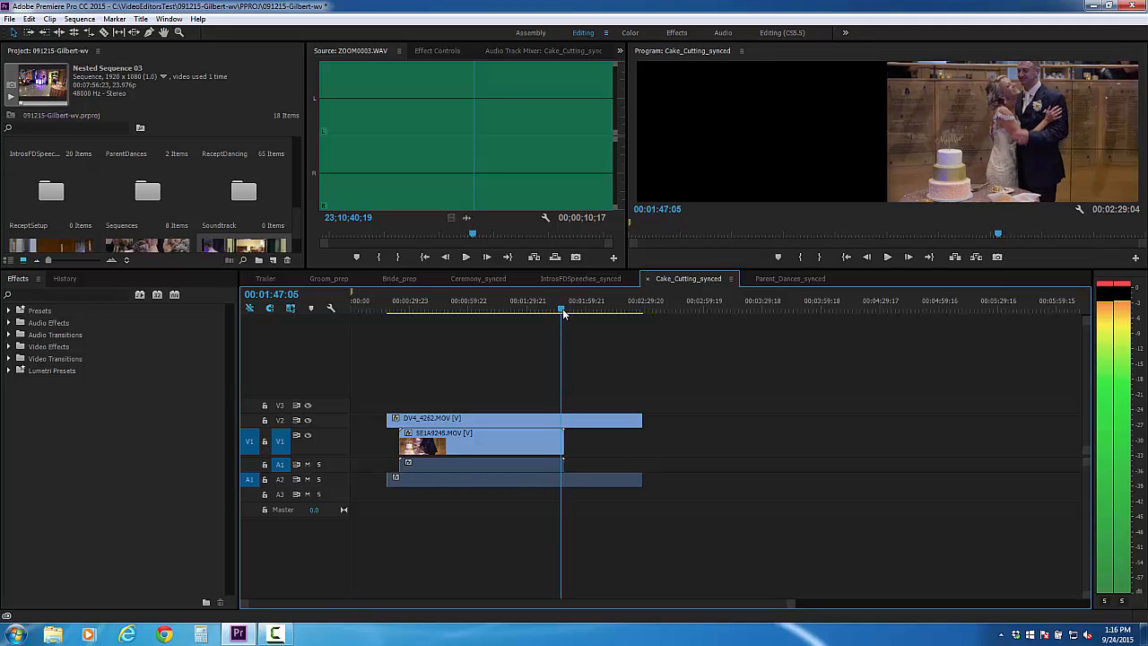
{"action": "key", "text": "c"}
{"action": "left_click", "coordinate": [560, 421]}
{"action": "key", "text": "v"}
{"action": "left_click_drag", "start_coordinate": [597, 382], "coordinate": [563, 498]}
{"action": "key", "text": "Delete"}
{"action": "right_click", "coordinate": [359, 423]}
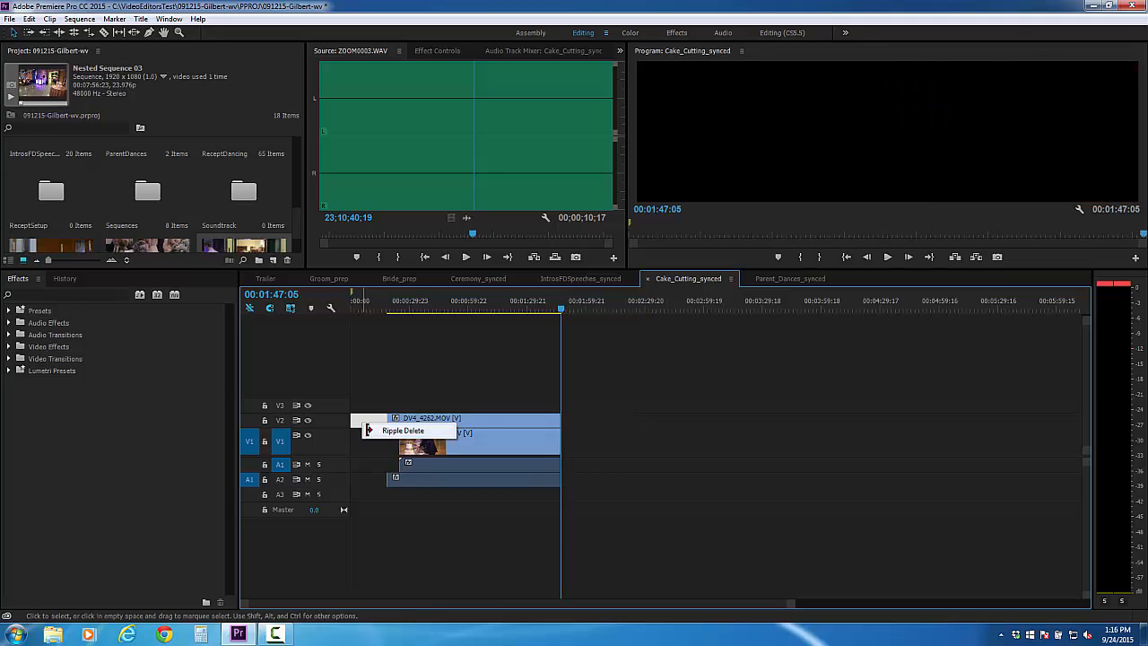
{"action": "left_click", "coordinate": [383, 429]}
Nest the DV4_4262.MOV and SE1A9245.MOV video clips together, accepting the default name.
{"action": "right_click", "coordinate": [461, 422]}
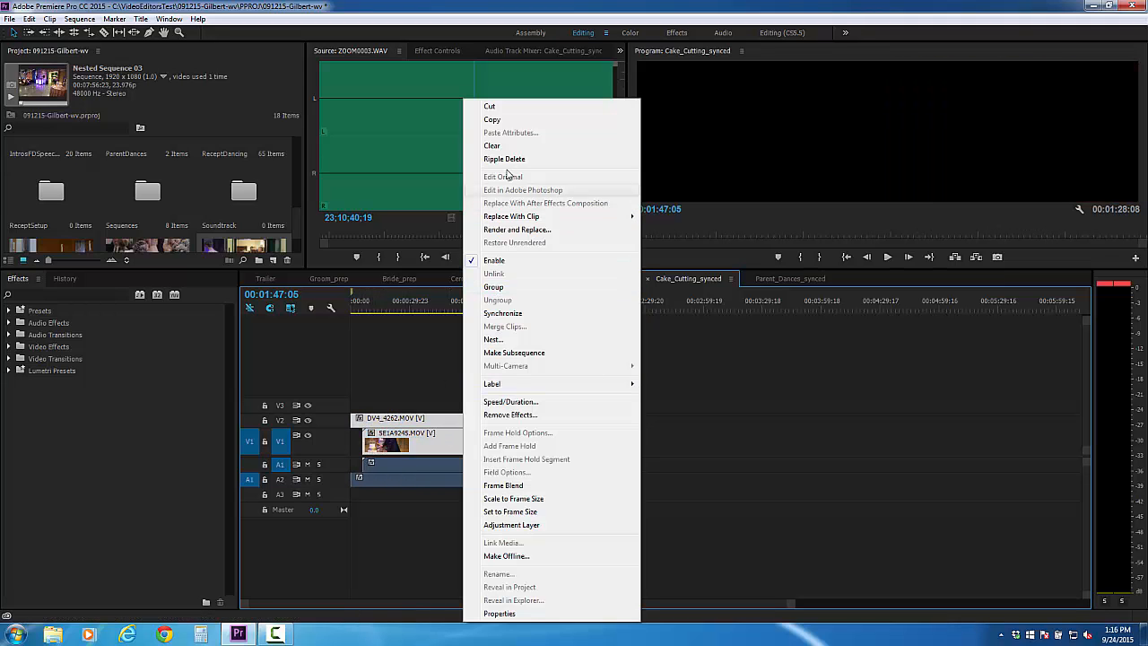
{"action": "left_click", "coordinate": [505, 340]}
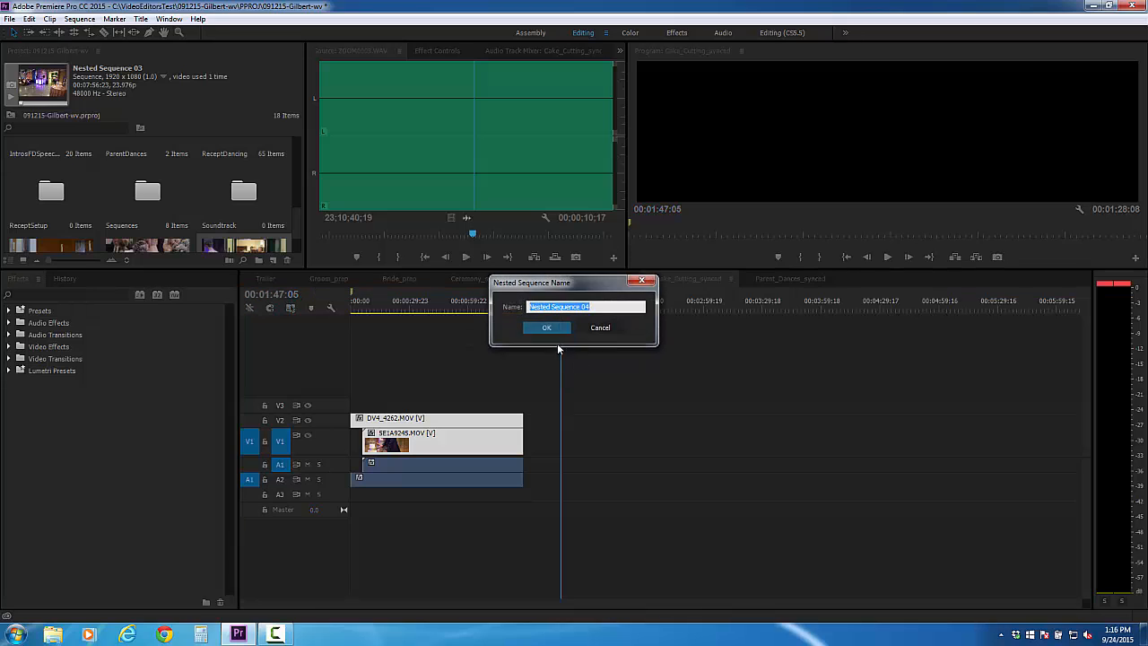
{"action": "key", "text": "Return"}
Enable multi-camera on the nested cake-cutting clip and disable the audio clip on track A1.
{"action": "right_click", "coordinate": [475, 436]}
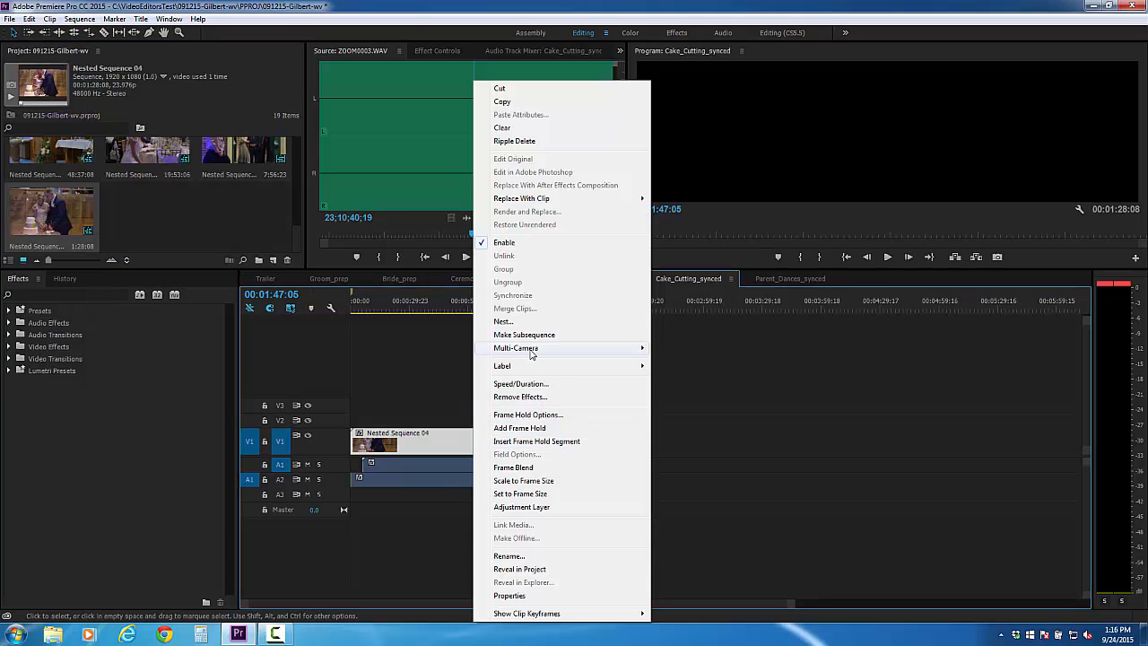
{"action": "mouse_move", "coordinate": [516, 348]}
{"action": "left_click", "coordinate": [668, 347]}
{"action": "right_click", "coordinate": [406, 463]}
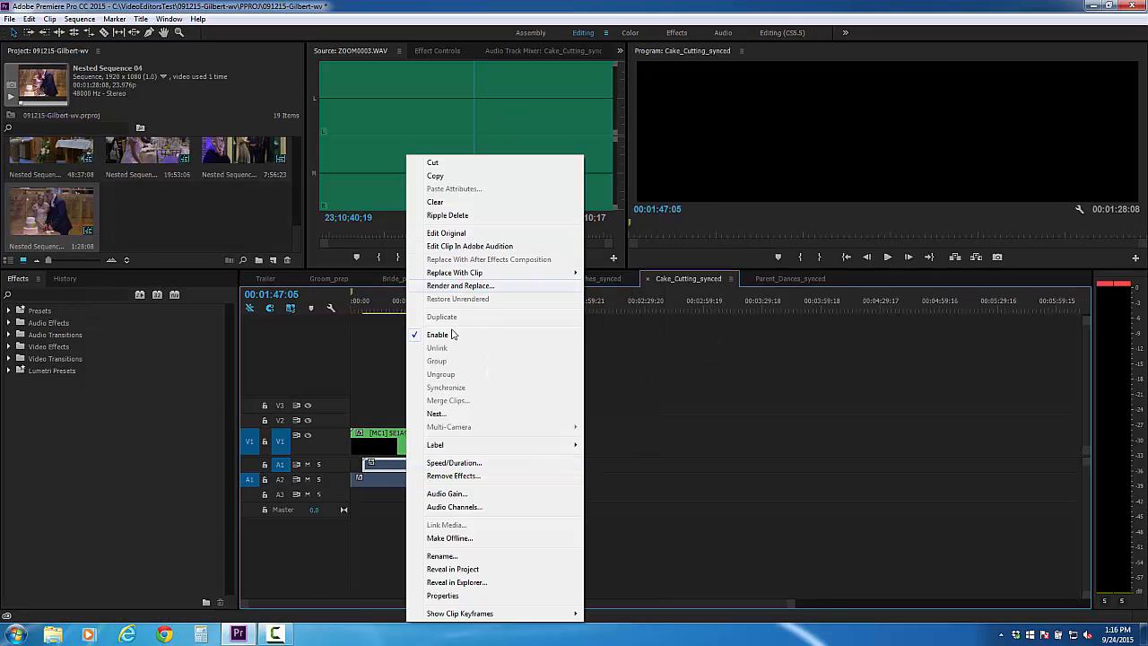
{"action": "left_click", "coordinate": [560, 335]}
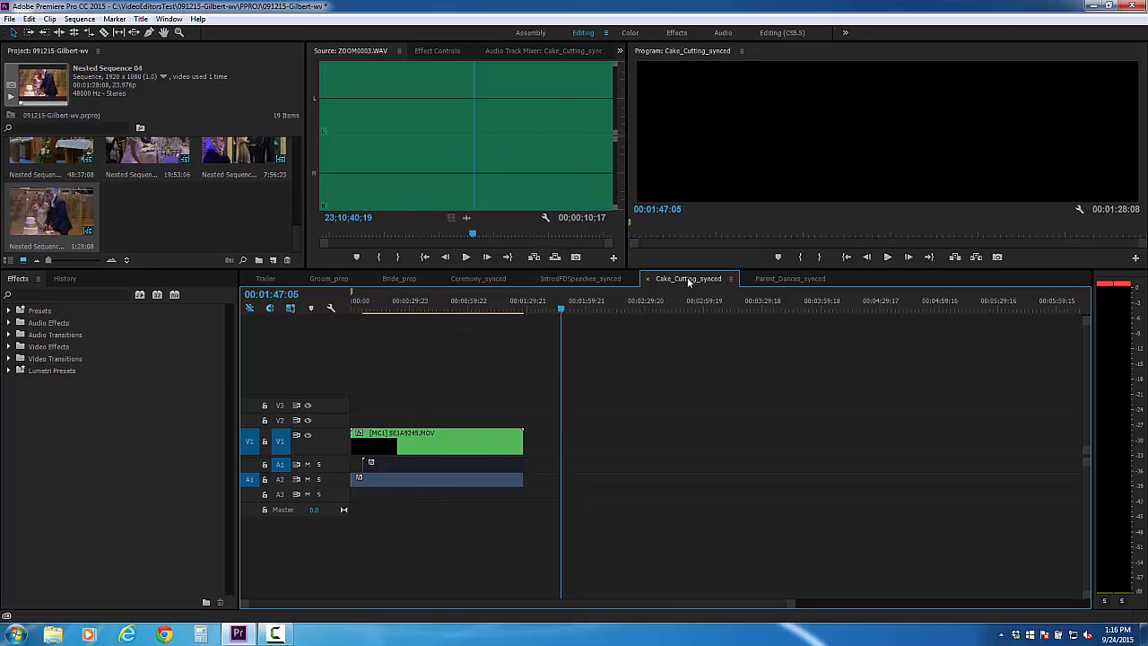
In the Parent_Dances_synced sequence, cut all clips at 00:00:12:10 and delete the parts before the cut.
{"action": "left_click", "coordinate": [778, 279]}
{"action": "left_click_drag", "start_coordinate": [355, 308], "coordinate": [363, 310]}
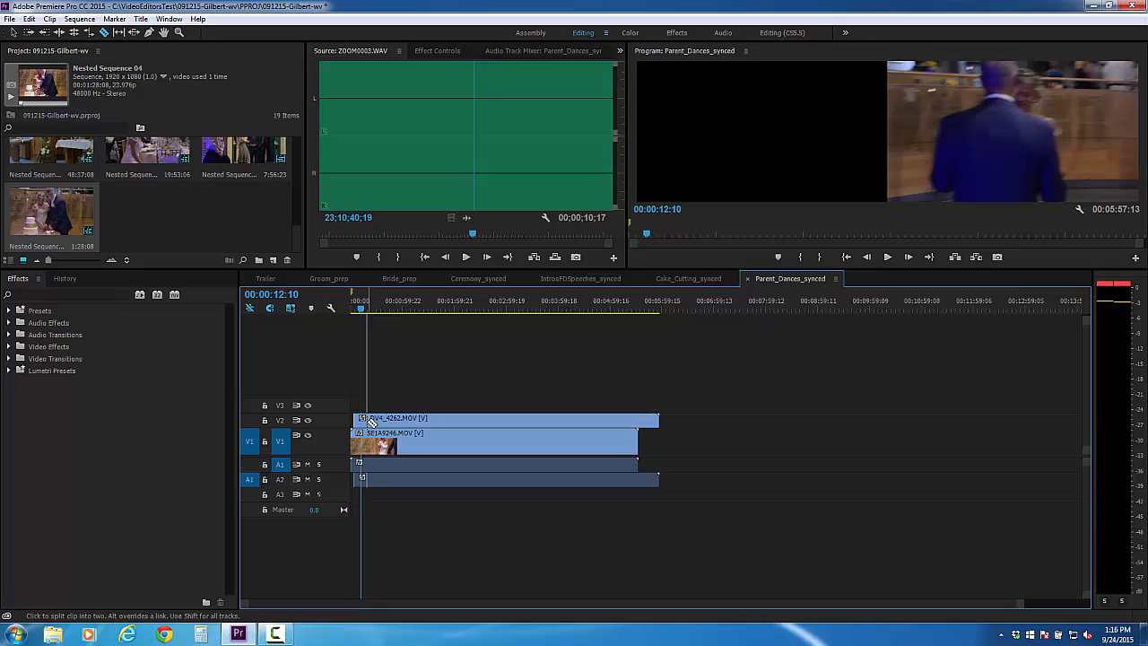
{"action": "key", "text": "c"}
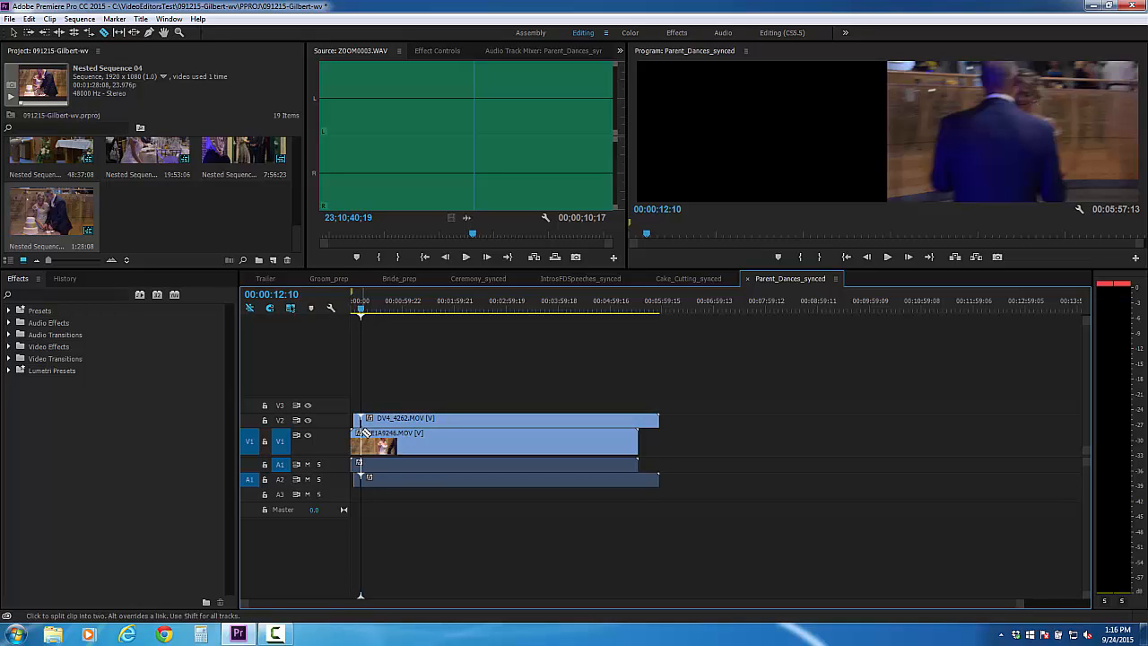
{"action": "left_click", "coordinate": [361, 442]}
{"action": "key", "text": "v"}
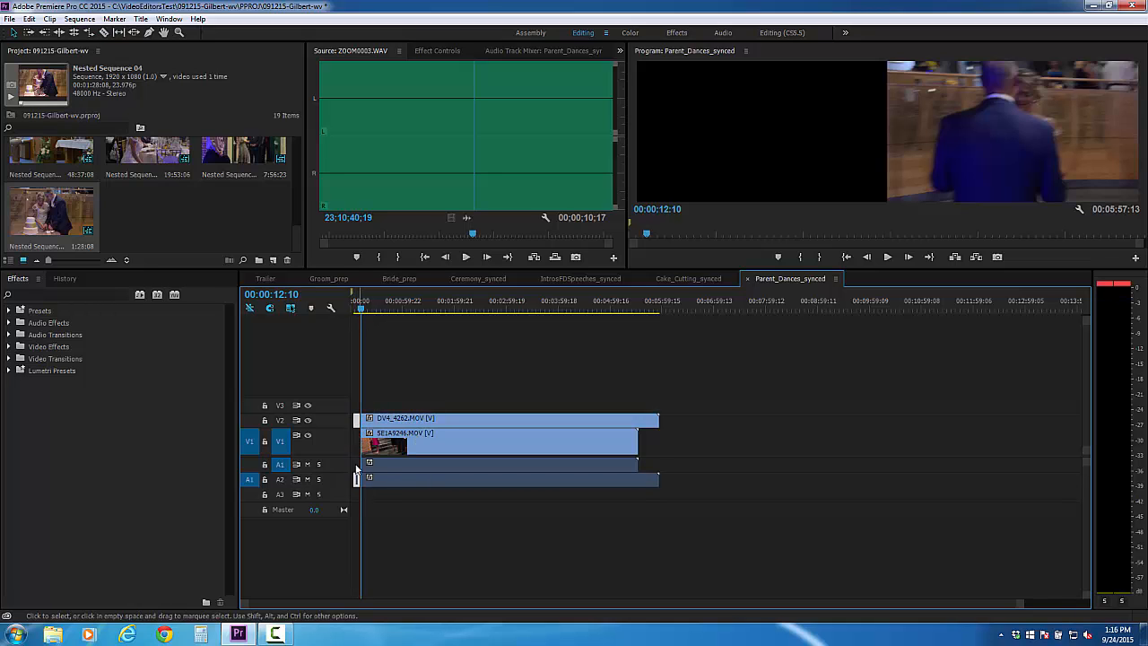
Cut all parent dance clips at 00:05:29:09, delete the parts after the cut and close the gap at the start.
{"action": "left_click_drag", "start_coordinate": [630, 309], "coordinate": [638, 312]}
{"action": "key", "text": "c"}
{"action": "left_click", "coordinate": [636, 441], "text": "shift"}
{"action": "key", "text": "v"}
{"action": "left_click_drag", "start_coordinate": [660, 366], "coordinate": [640, 488]}
{"action": "key", "text": "Delete"}
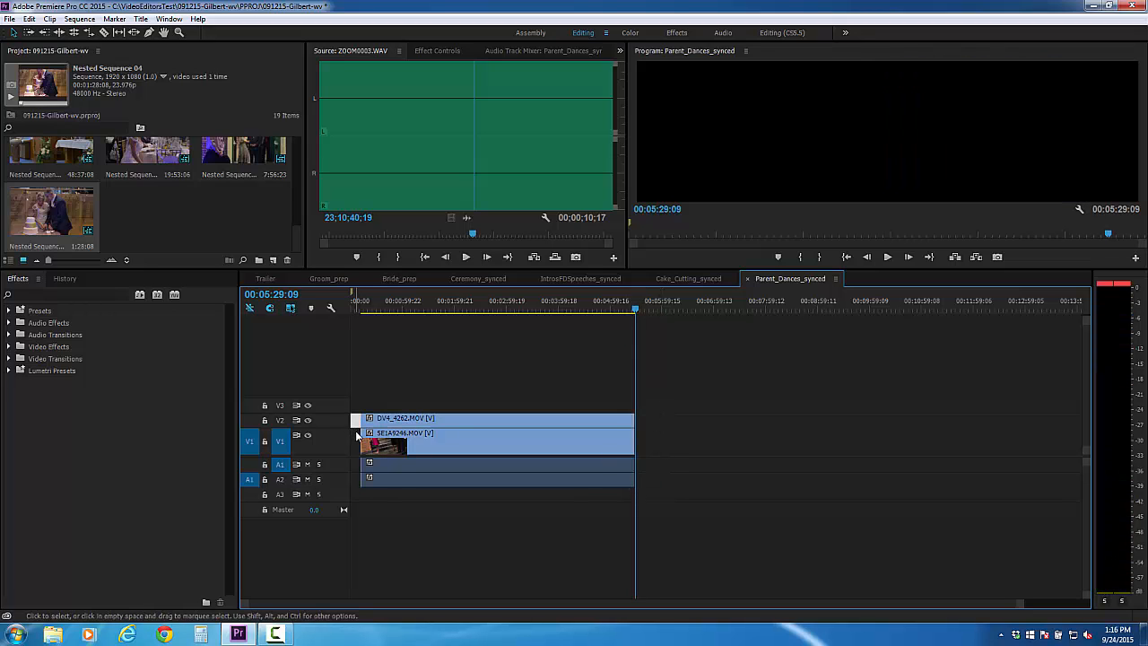
{"action": "key", "text": "Delete"}
Nest the DV4_4262.MOV and SE1A9246.MOV video clips together, accepting the default name.
{"action": "left_click", "coordinate": [461, 447]}
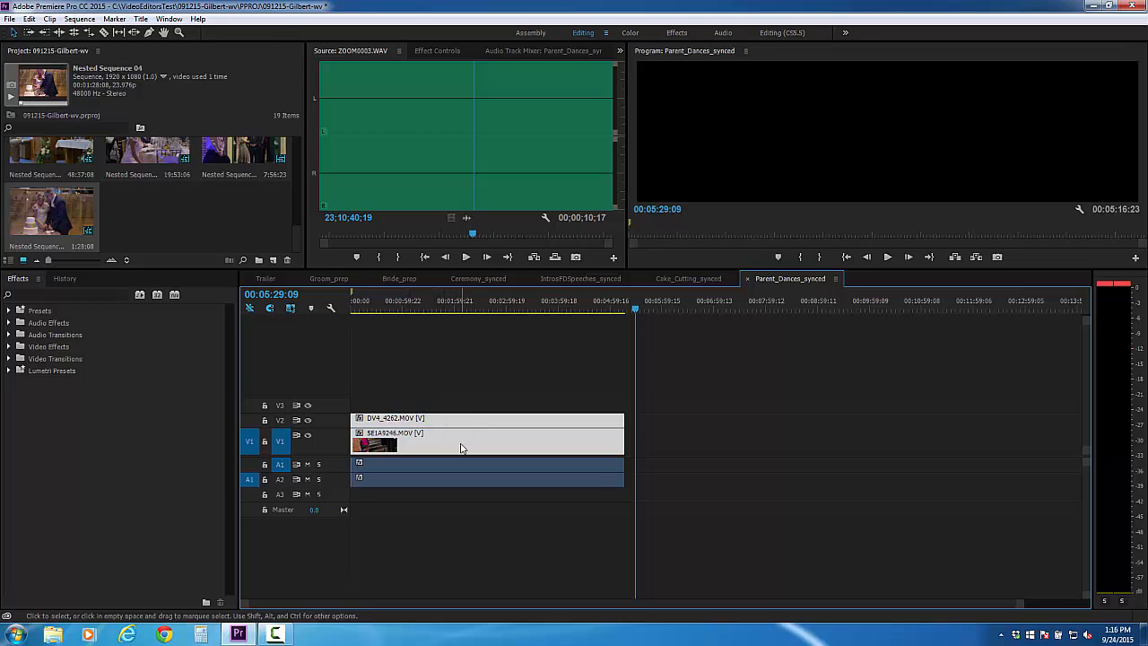
{"action": "right_click", "coordinate": [460, 448]}
{"action": "left_click", "coordinate": [497, 369]}
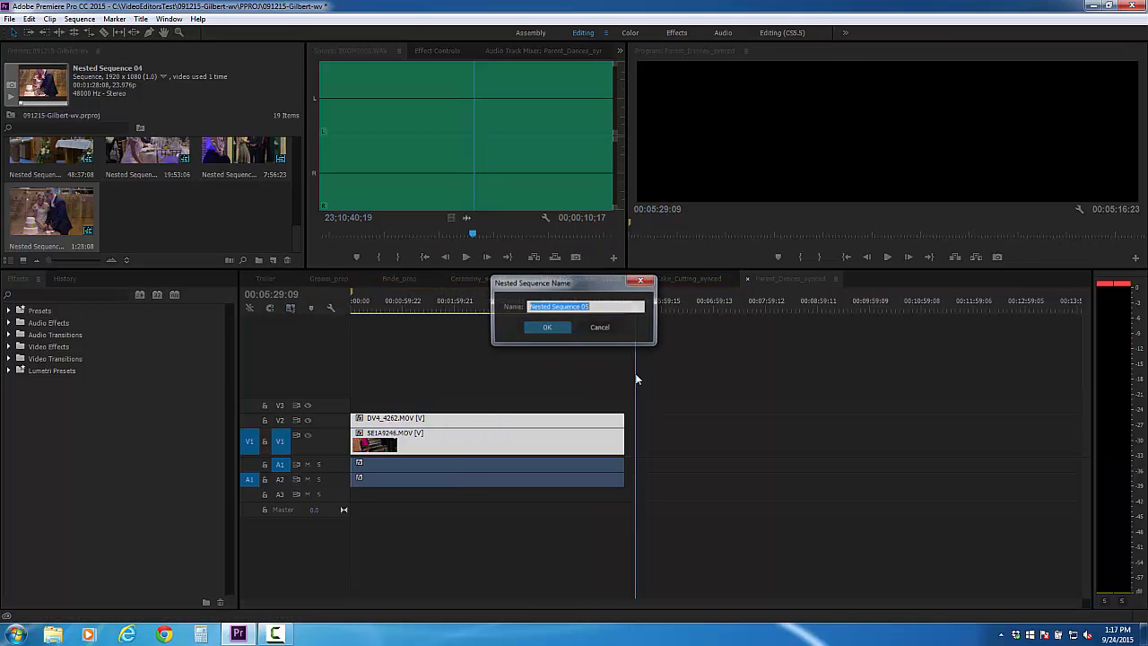
{"action": "left_click", "coordinate": [556, 327]}
{"action": "right_click", "coordinate": [489, 432]}
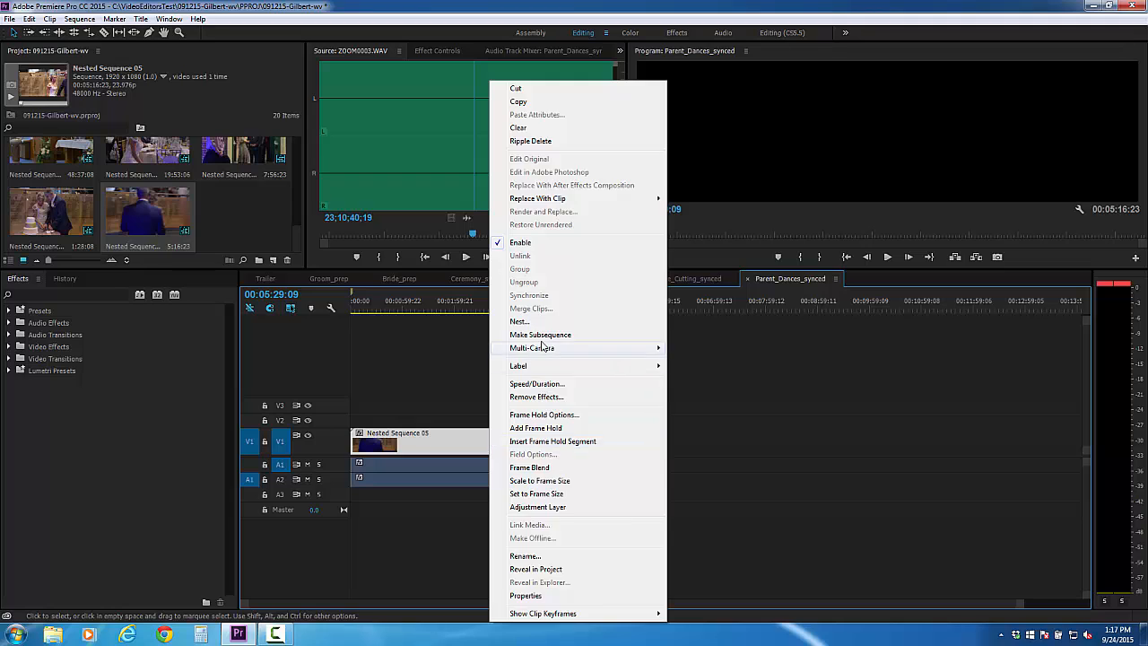
{"action": "left_click", "coordinate": [541, 338]}
{"action": "key", "text": "ctrl+z"}
Enable multi-camera on the nested parent dances clip and disable the audio clip on track A1.
{"action": "right_click", "coordinate": [510, 438]}
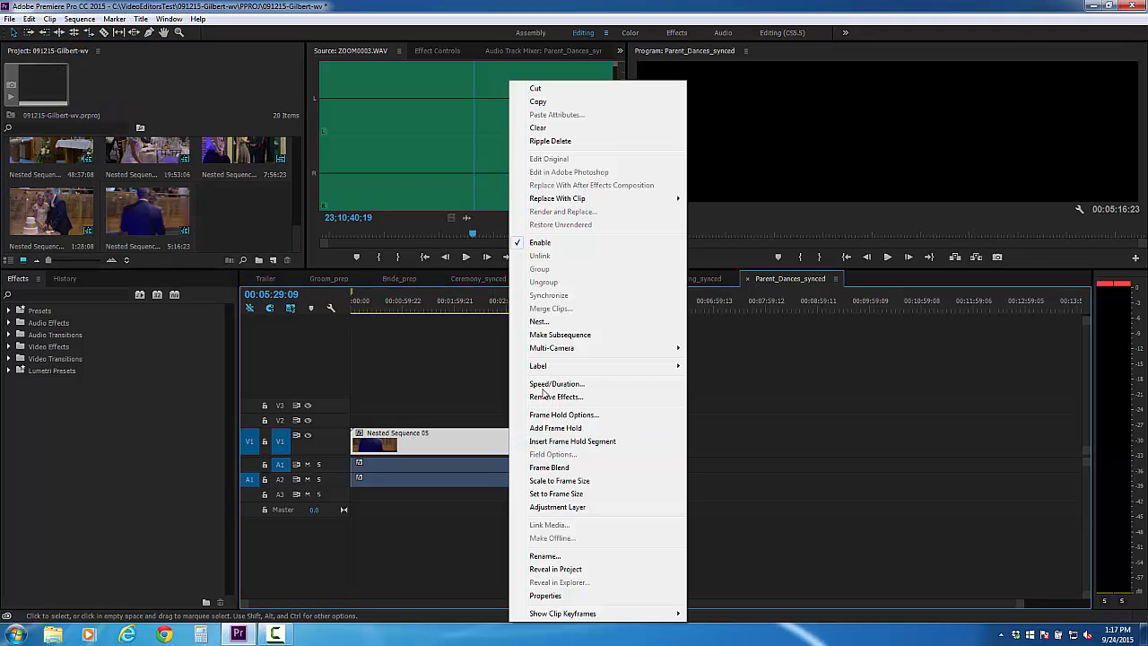
{"action": "mouse_move", "coordinate": [562, 352]}
{"action": "left_click", "coordinate": [713, 349]}
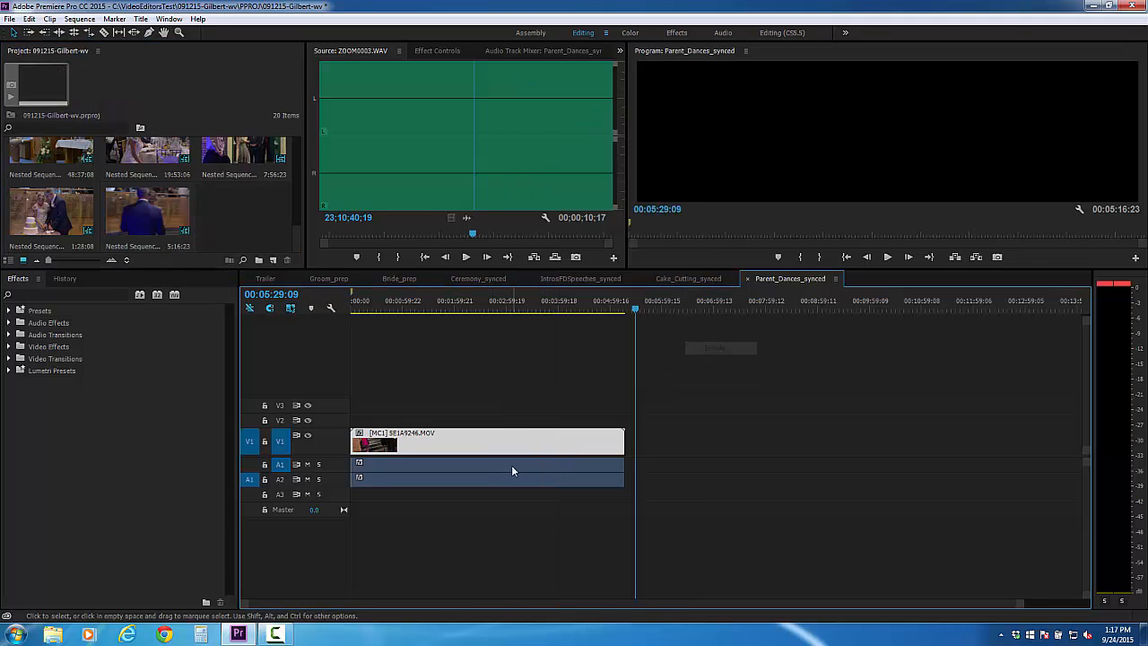
{"action": "right_click", "coordinate": [427, 473]}
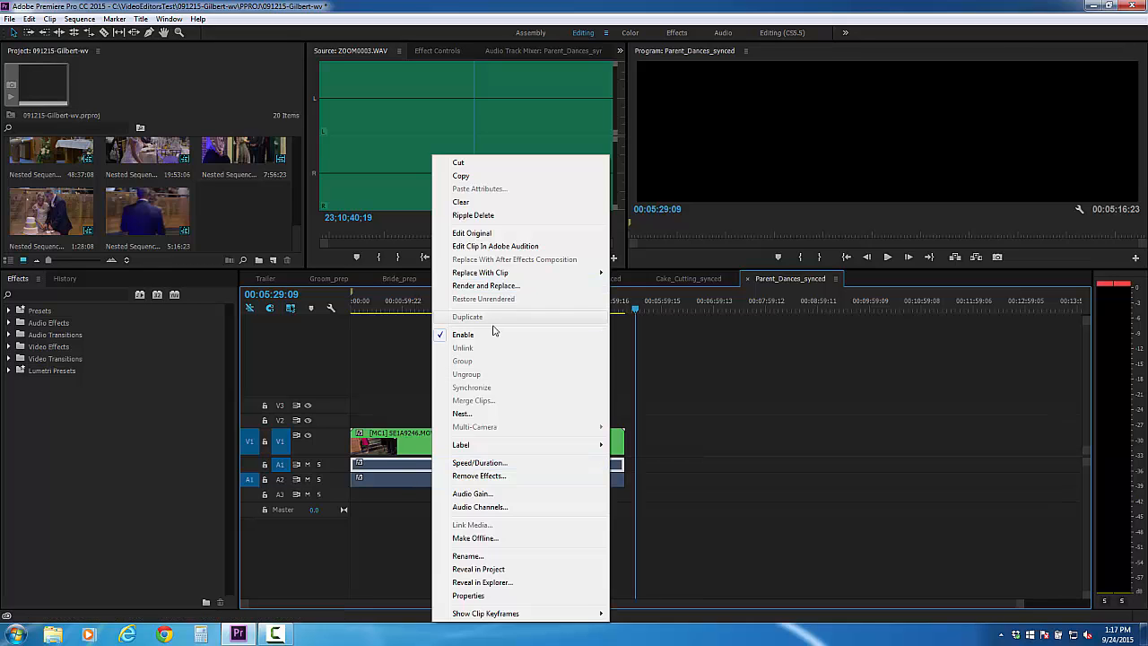
{"action": "left_click", "coordinate": [520, 335]}
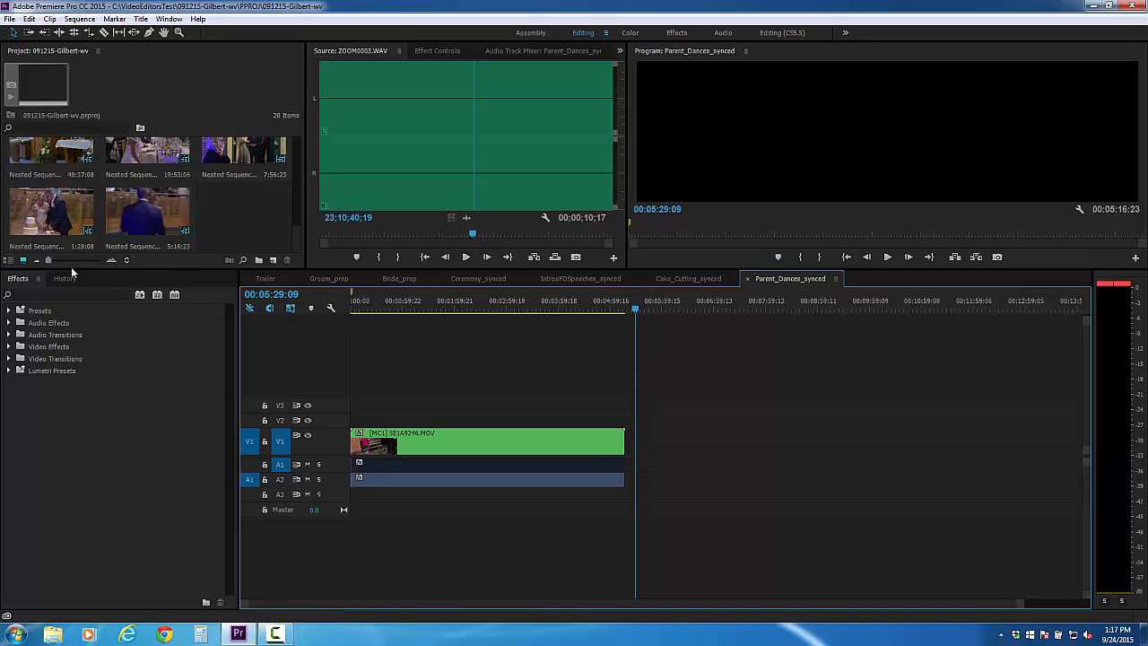
Enlarge the project area, open the Multicam sequence from the Sequences bin and close the bin window.
{"action": "left_click_drag", "start_coordinate": [267, 269], "coordinate": [263, 336]}
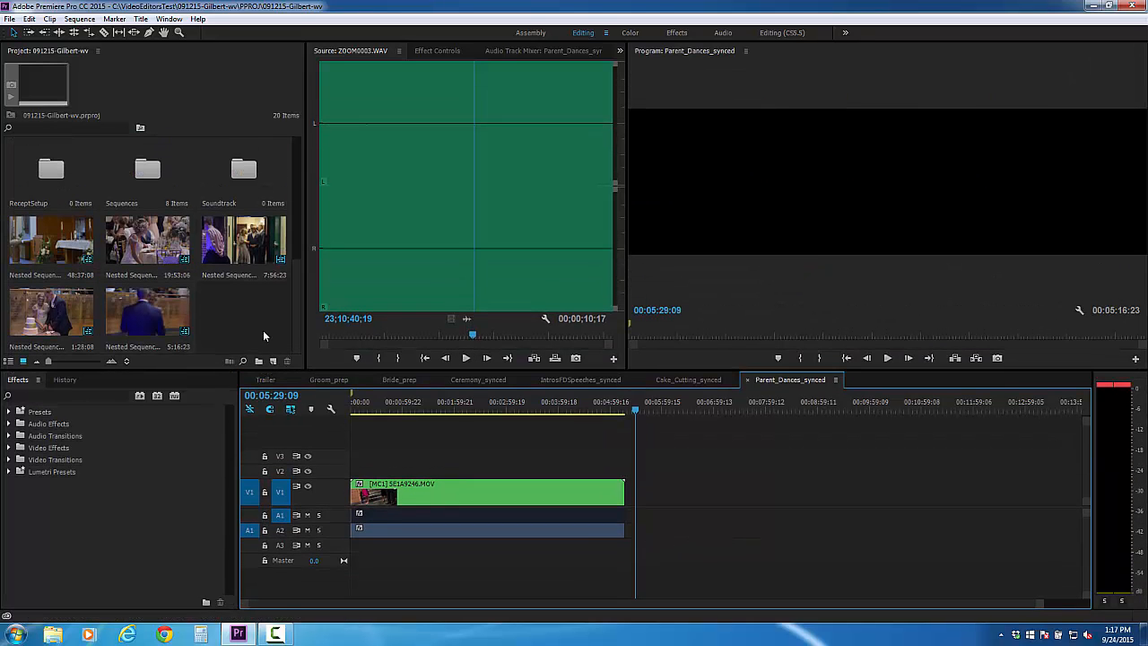
{"action": "double_click", "coordinate": [131, 176]}
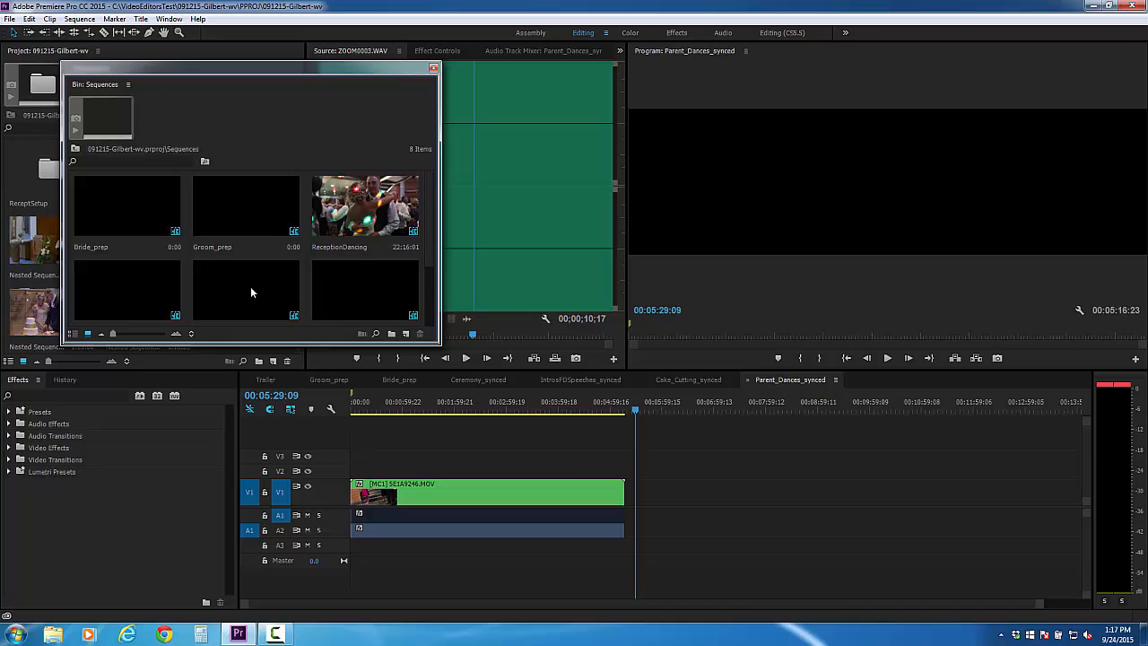
{"action": "left_click", "coordinate": [251, 288]}
{"action": "scroll", "coordinate": [251, 288], "scroll_direction": "down", "scroll_amount": 2}
{"action": "double_click", "coordinate": [147, 209]}
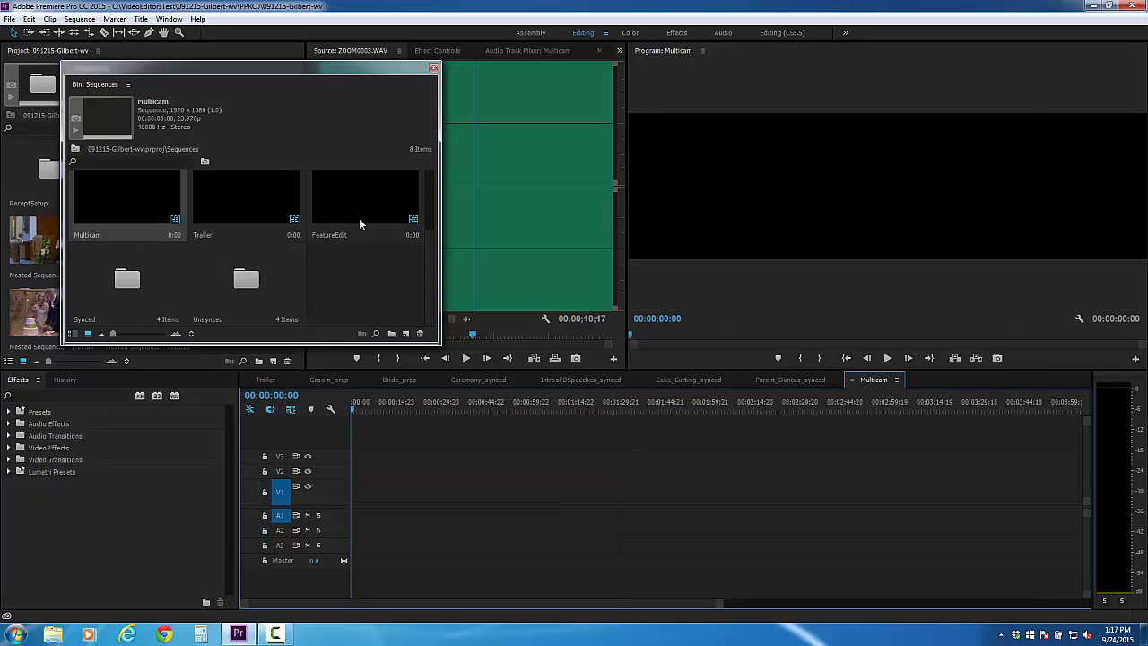
{"action": "left_click", "coordinate": [433, 70]}
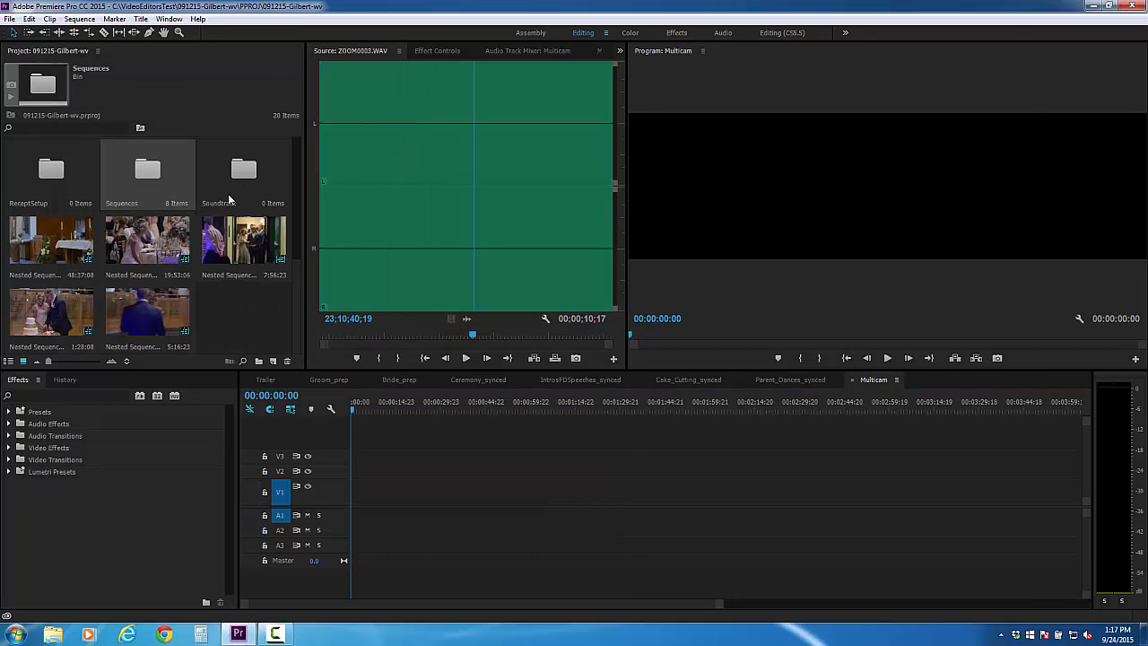
Open the Synced bin inside Sequences and place Ceremony_synced at the start of the Multicam timeline on V1 and A1.
{"action": "left_click", "coordinate": [232, 325]}
{"action": "scroll", "coordinate": [206, 316], "scroll_direction": "up", "scroll_amount": 1}
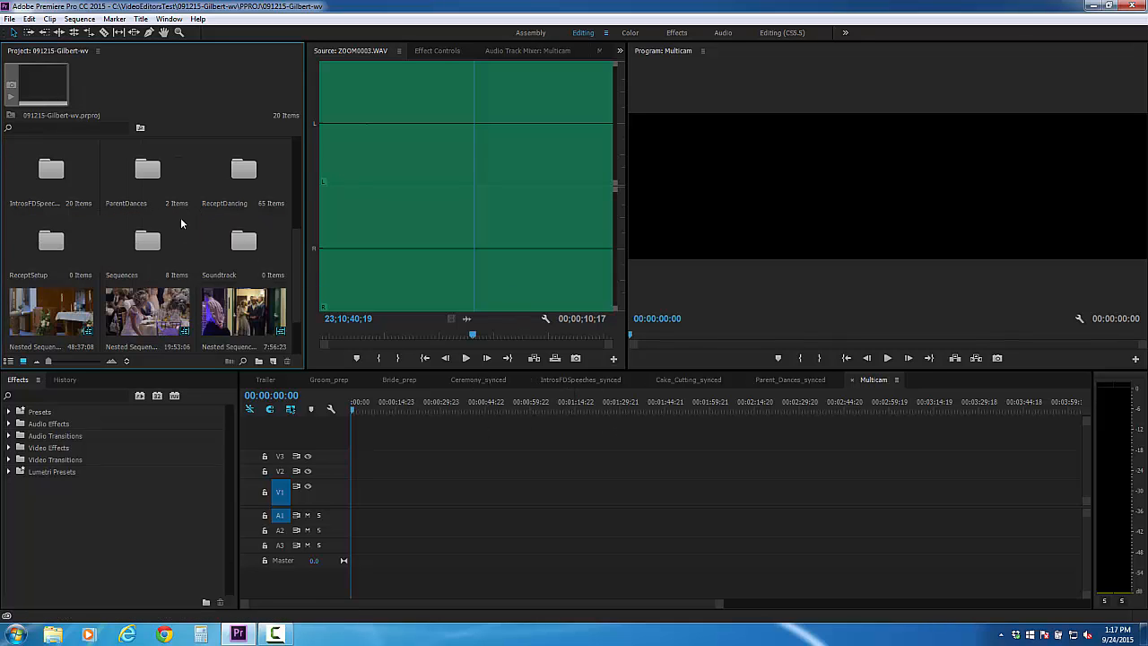
{"action": "double_click", "coordinate": [153, 240]}
{"action": "left_click_drag", "start_coordinate": [302, 71], "coordinate": [142, 33]}
{"action": "scroll", "coordinate": [210, 213], "scroll_direction": "down", "scroll_amount": 2}
{"action": "double_click", "coordinate": [49, 253]}
{"action": "left_click_drag", "start_coordinate": [120, 259], "coordinate": [397, 511]}
Place IntrosFDSpeeches_synced at 00:41:03:12, just after the Ceremony_synced clip, with its audio routed to track A1.
{"action": "key", "text": "minus"}
{"action": "key", "text": "minus"}
{"action": "key", "text": "minus"}
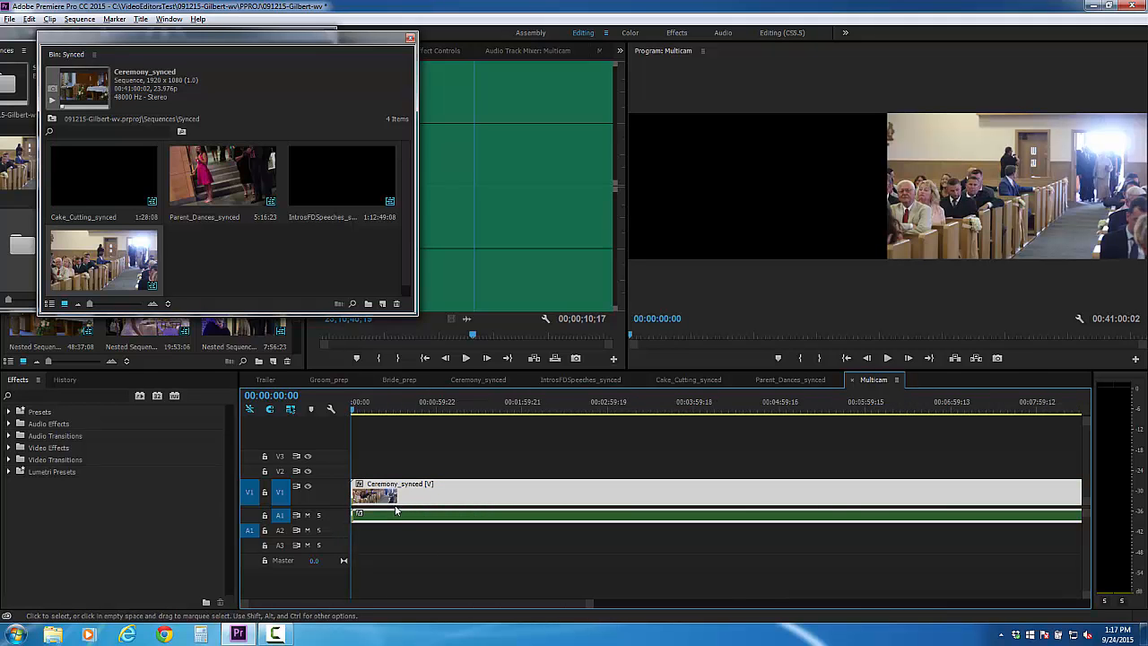
{"action": "scroll", "coordinate": [402, 505], "scroll_direction": "down", "scroll_amount": 4}
{"action": "scroll", "coordinate": [1015, 502], "scroll_direction": "up", "scroll_amount": 3}
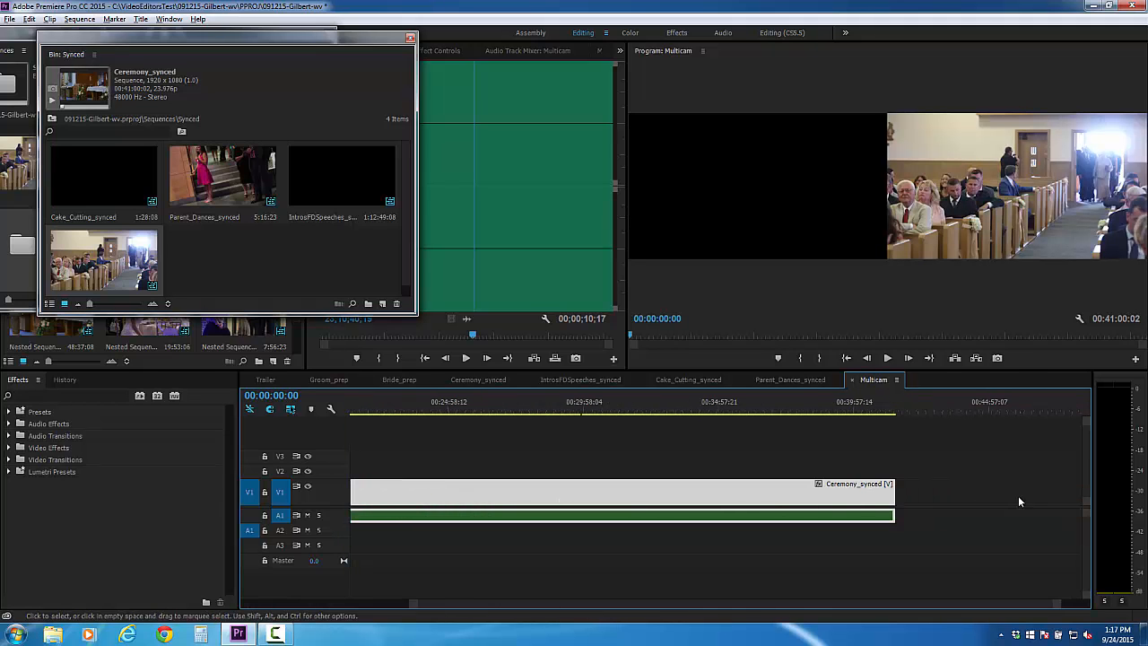
{"action": "left_click", "coordinate": [880, 411]}
{"action": "left_click_drag", "start_coordinate": [881, 411], "coordinate": [883, 411]}
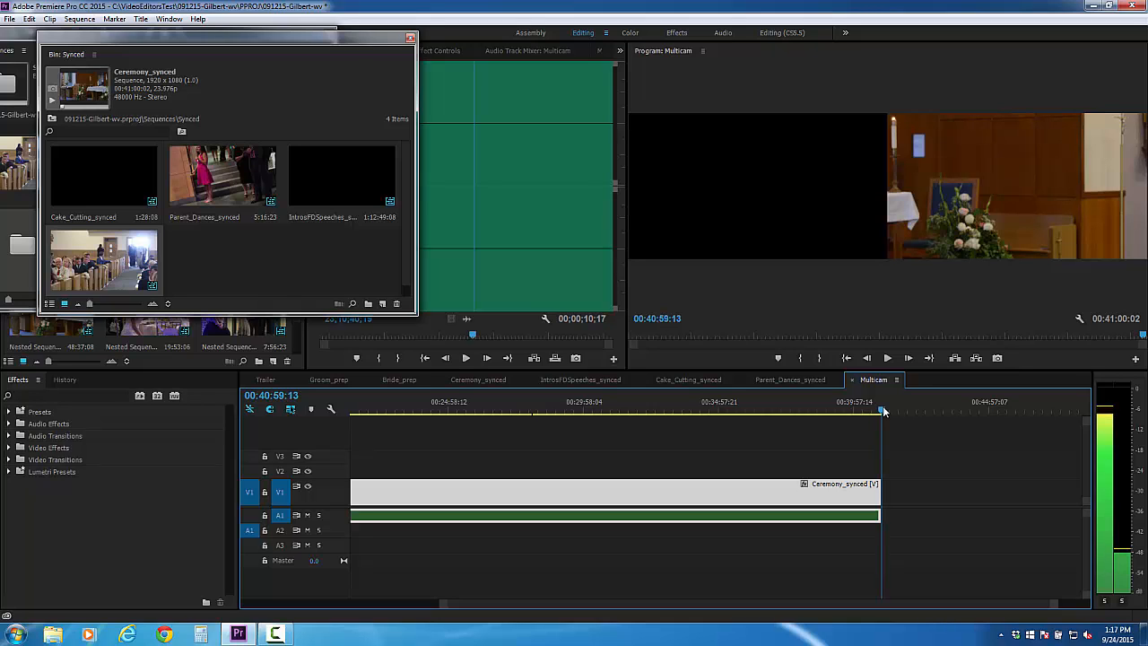
{"action": "left_click_drag", "start_coordinate": [883, 411], "coordinate": [886, 411]}
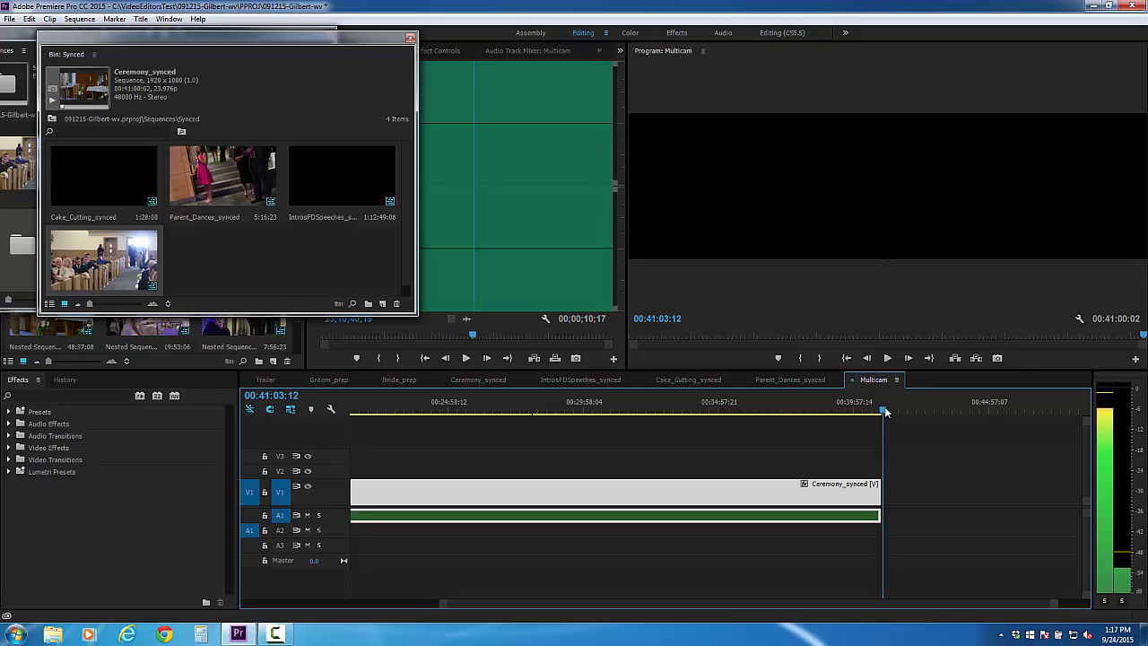
{"action": "left_click_drag", "start_coordinate": [321, 176], "coordinate": [240, 518]}
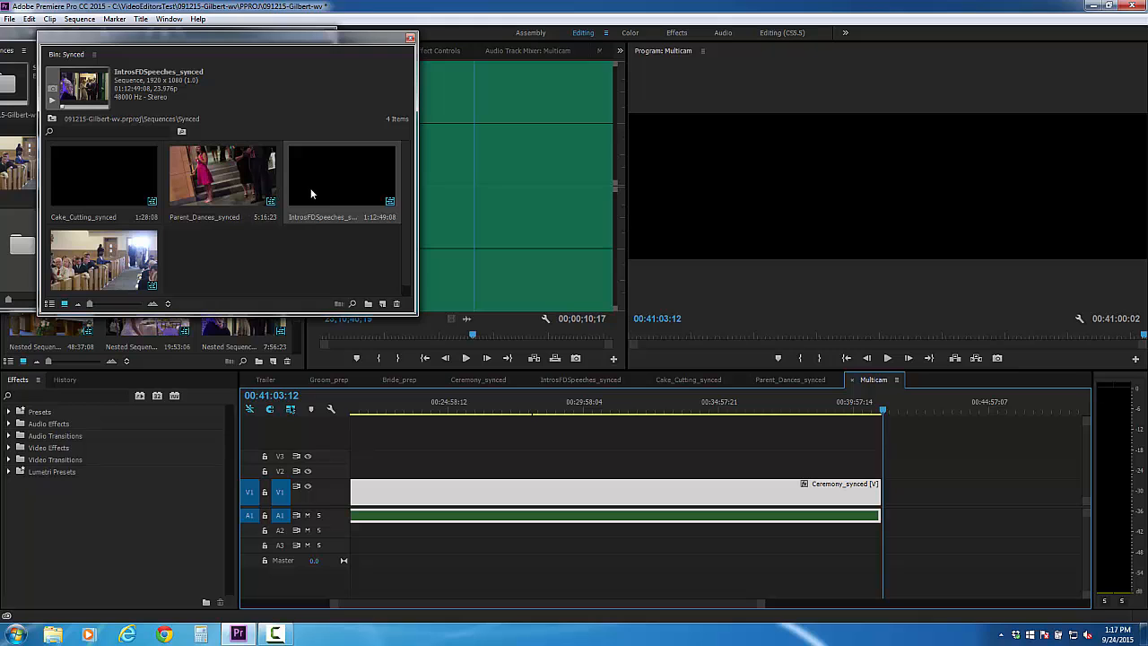
{"action": "left_click_drag", "start_coordinate": [310, 188], "coordinate": [751, 500]}
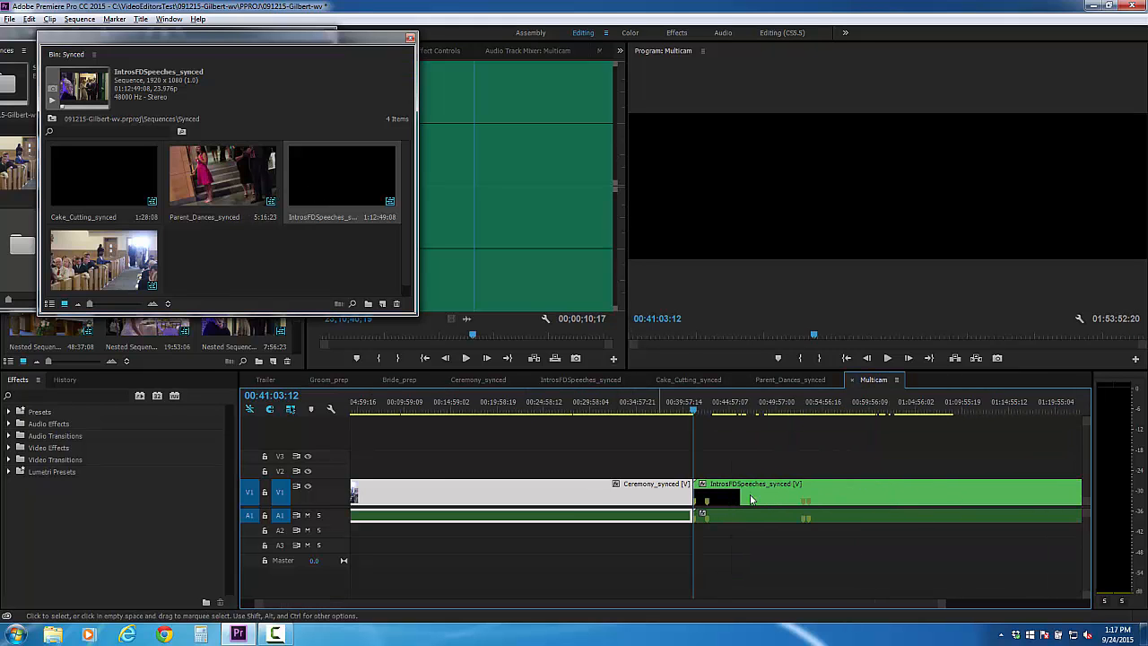
Place Cake_Cutting_synced at 01:53:56:02, just after the IntrosFDSpeeches_synced clip.
{"action": "scroll", "coordinate": [777, 499], "scroll_direction": "down", "scroll_amount": 3}
{"action": "scroll", "coordinate": [1049, 484], "scroll_direction": "up", "scroll_amount": 6}
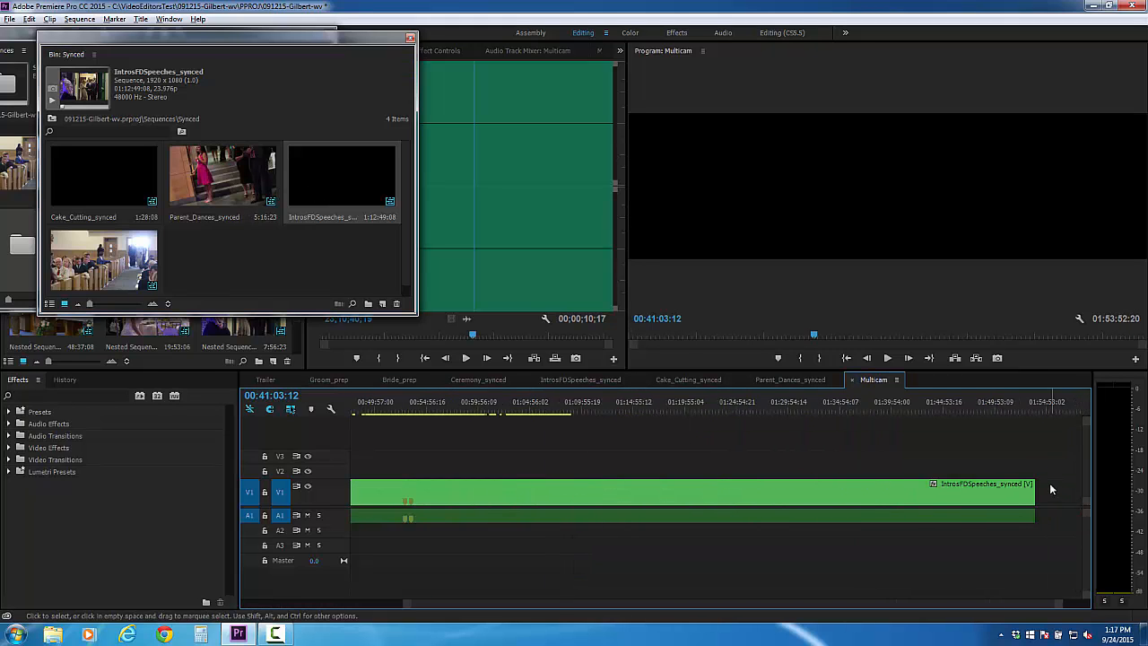
{"action": "left_click", "coordinate": [1024, 414]}
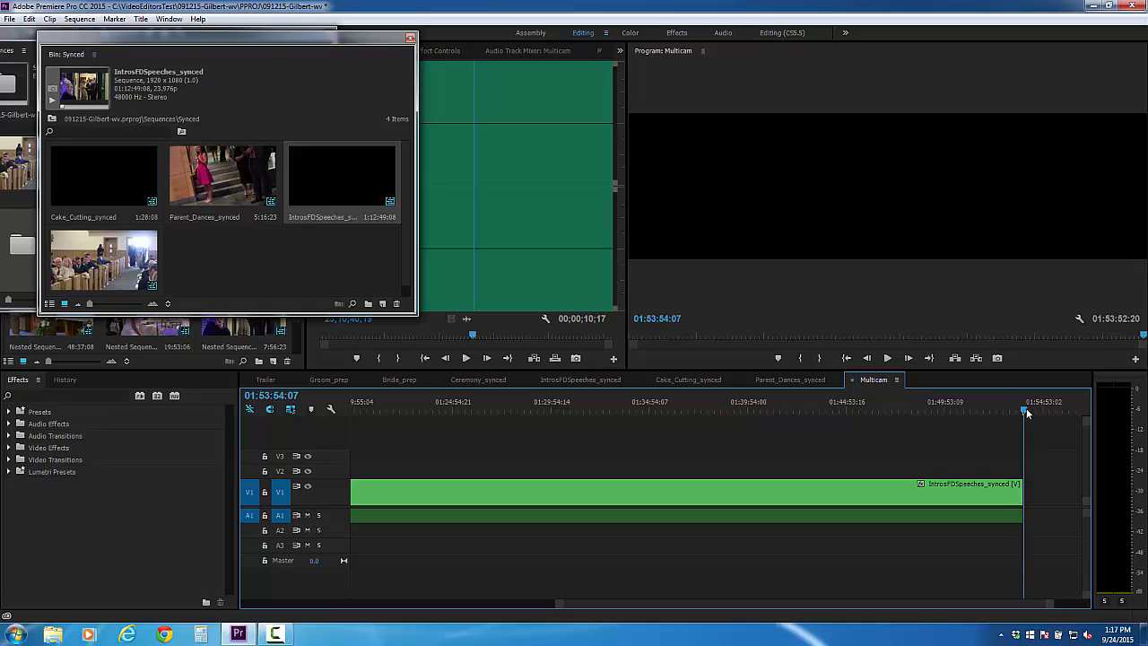
{"action": "left_click_drag", "start_coordinate": [1027, 409], "coordinate": [1027, 413]}
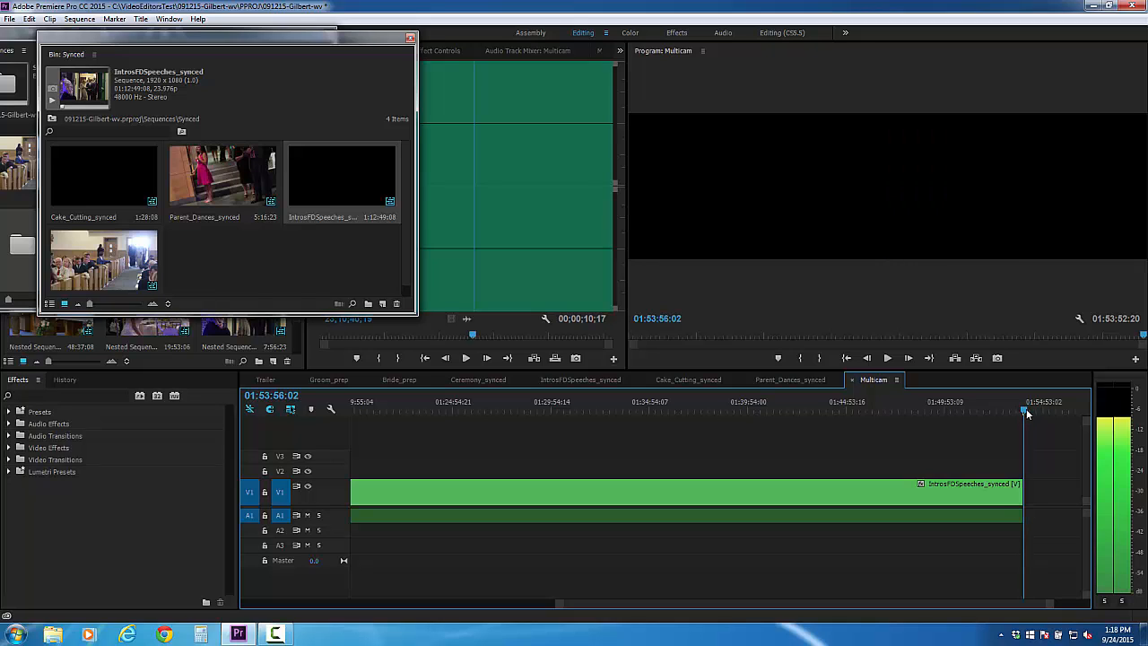
{"action": "scroll", "coordinate": [740, 556], "scroll_direction": "down", "scroll_amount": 5}
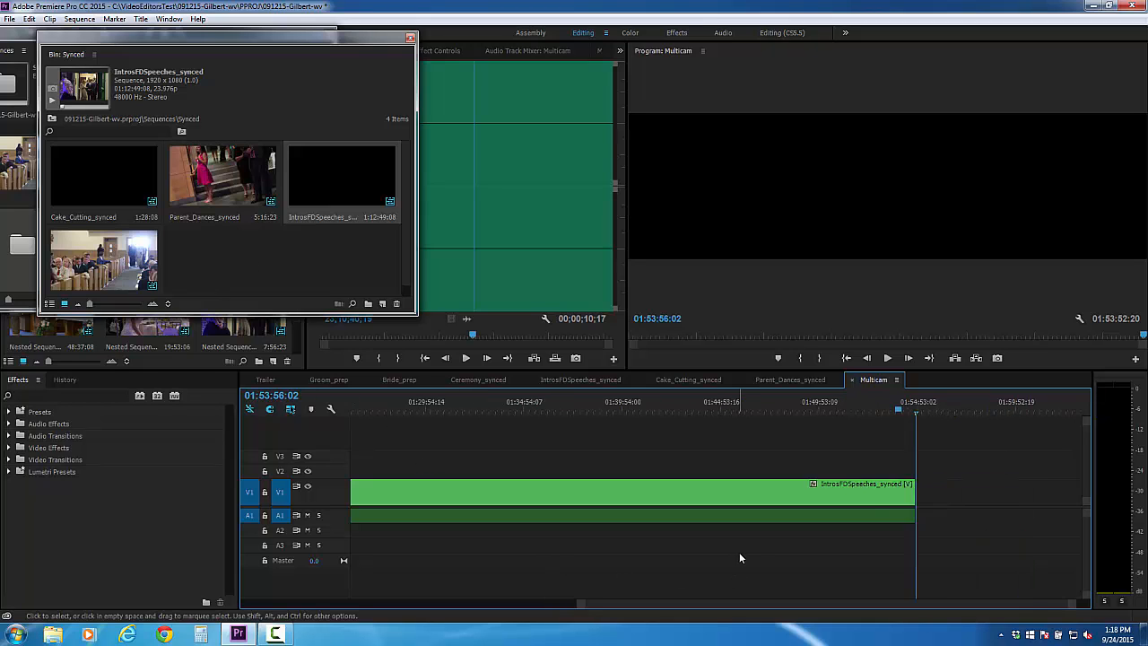
{"action": "left_click_drag", "start_coordinate": [108, 179], "coordinate": [902, 493]}
Place Parent_Dances_synced at 01:55:27:22 on V1 and A1 of the Multicam timeline, just after the Cake_Cutting_synced clip.
{"action": "left_click", "coordinate": [919, 413]}
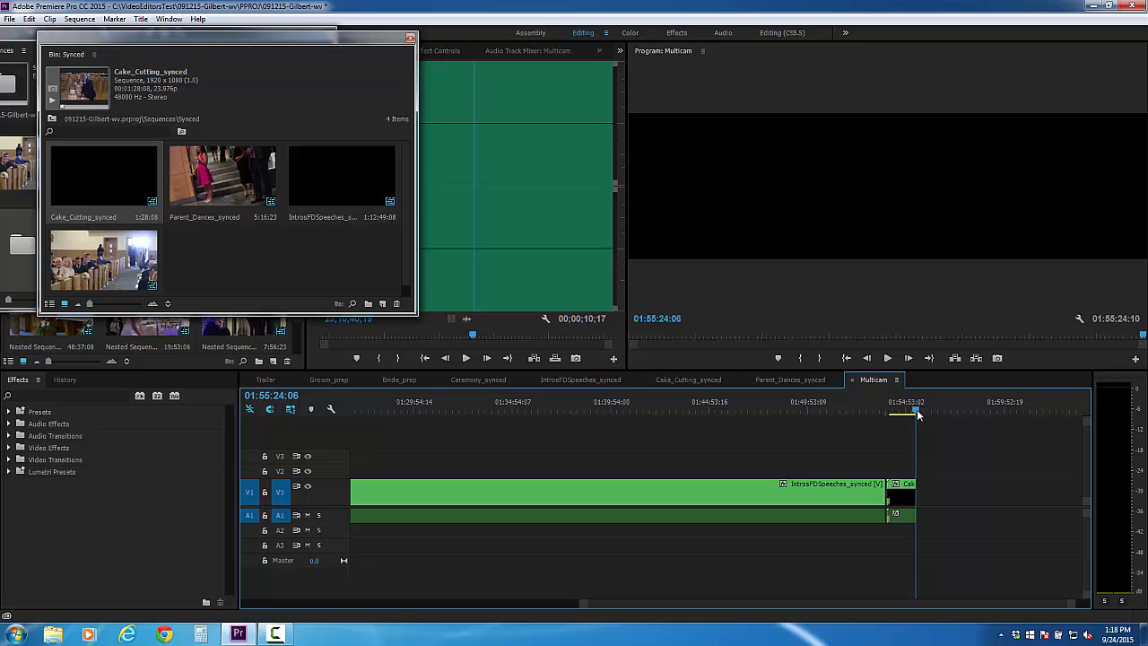
{"action": "left_click_drag", "start_coordinate": [916, 414], "coordinate": [919, 415]}
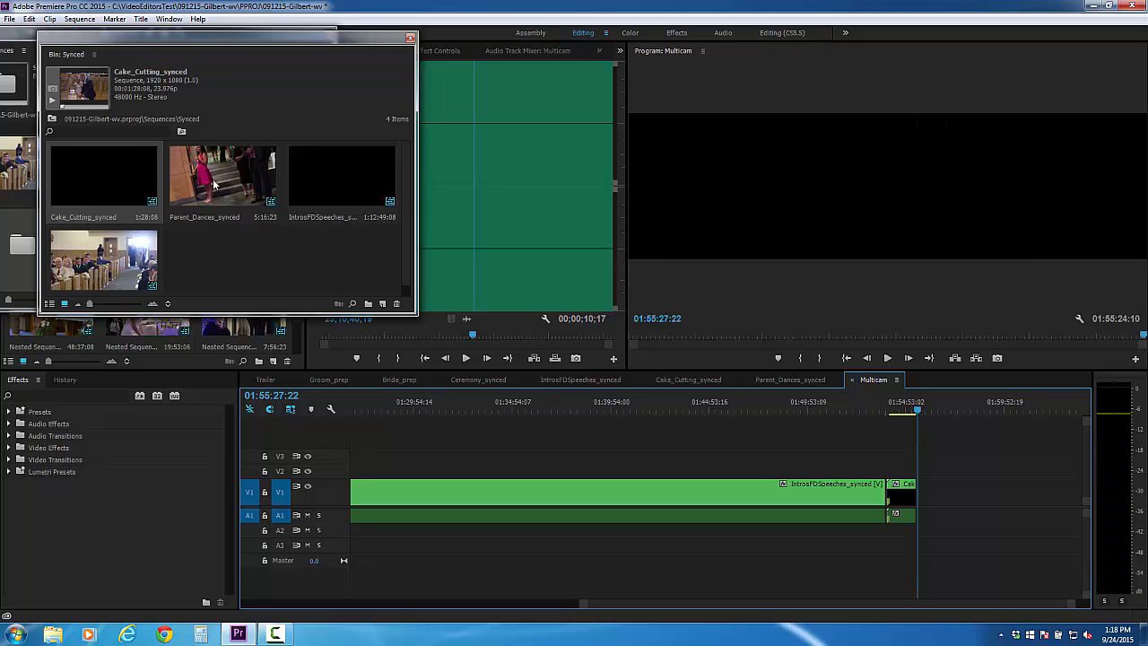
{"action": "left_click_drag", "start_coordinate": [216, 186], "coordinate": [927, 495]}
{"action": "scroll", "coordinate": [1040, 524], "scroll_direction": "up", "scroll_amount": 6}
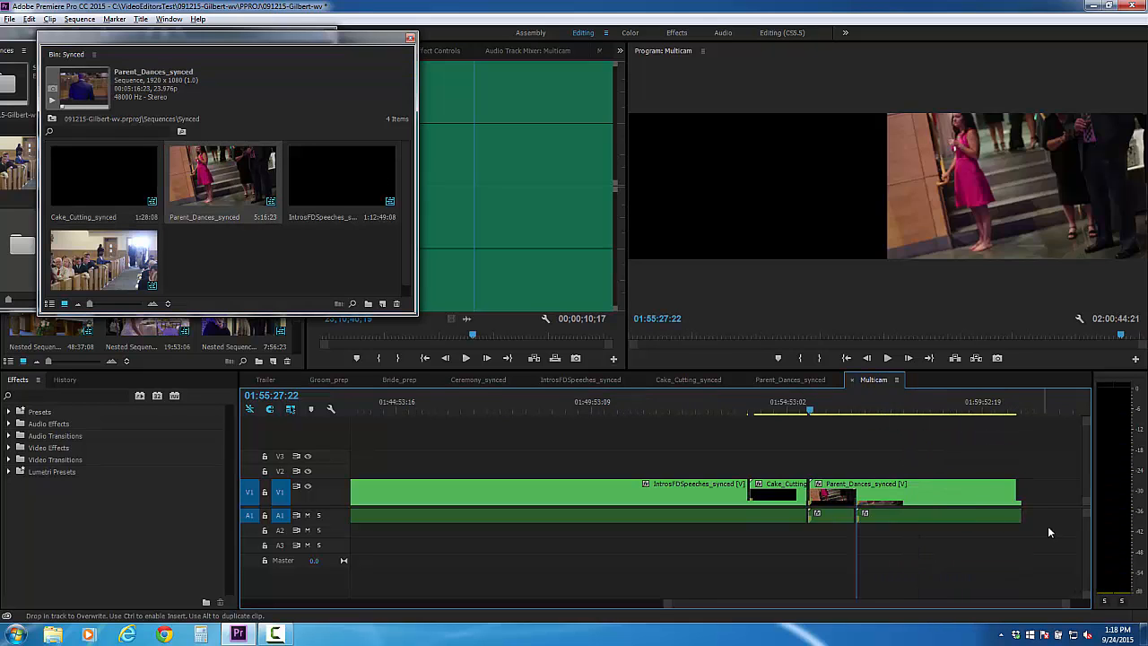
Find the Exponential Fade transition and apply it to the audio starts and ends of the Cake_Cutting_synced and Parent_Dances_synced clips.
{"action": "left_click", "coordinate": [27, 395]}
{"action": "type", "text": "ex"}
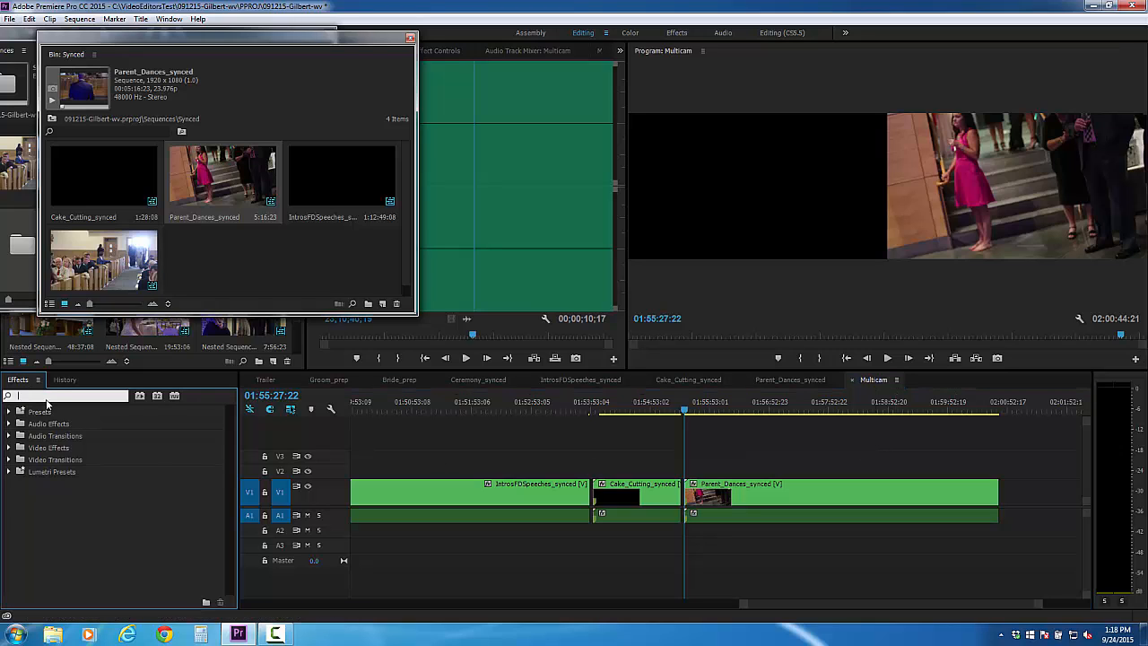
{"action": "left_click_drag", "start_coordinate": [41, 459], "coordinate": [962, 450]}
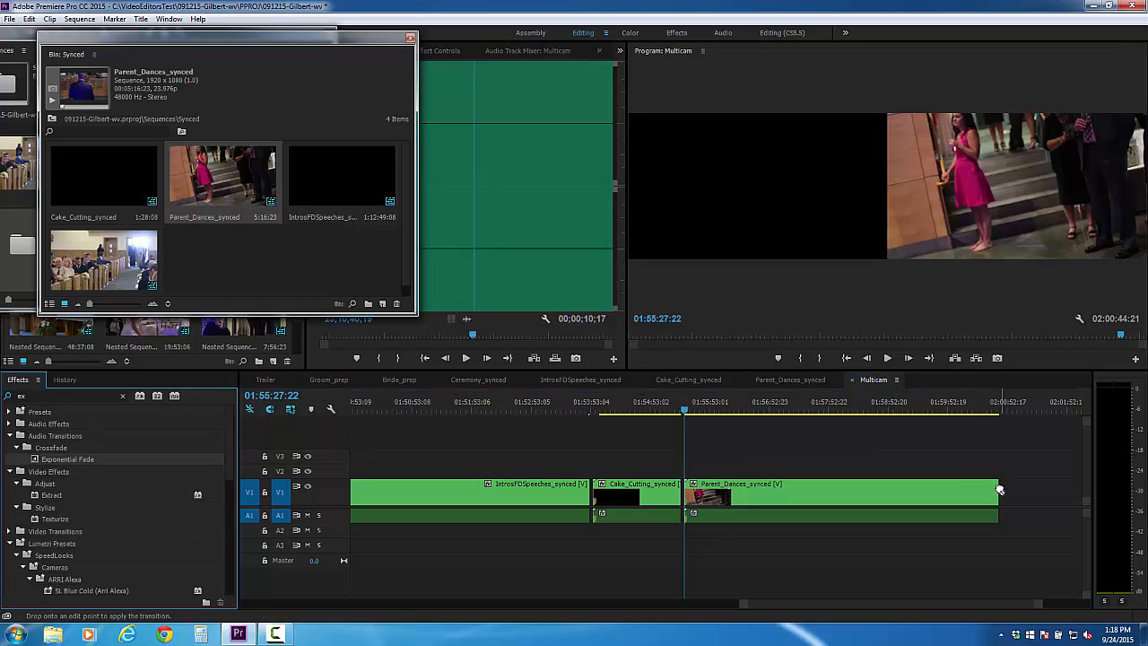
{"action": "left_click_drag", "start_coordinate": [1002, 520], "coordinate": [1001, 520]}
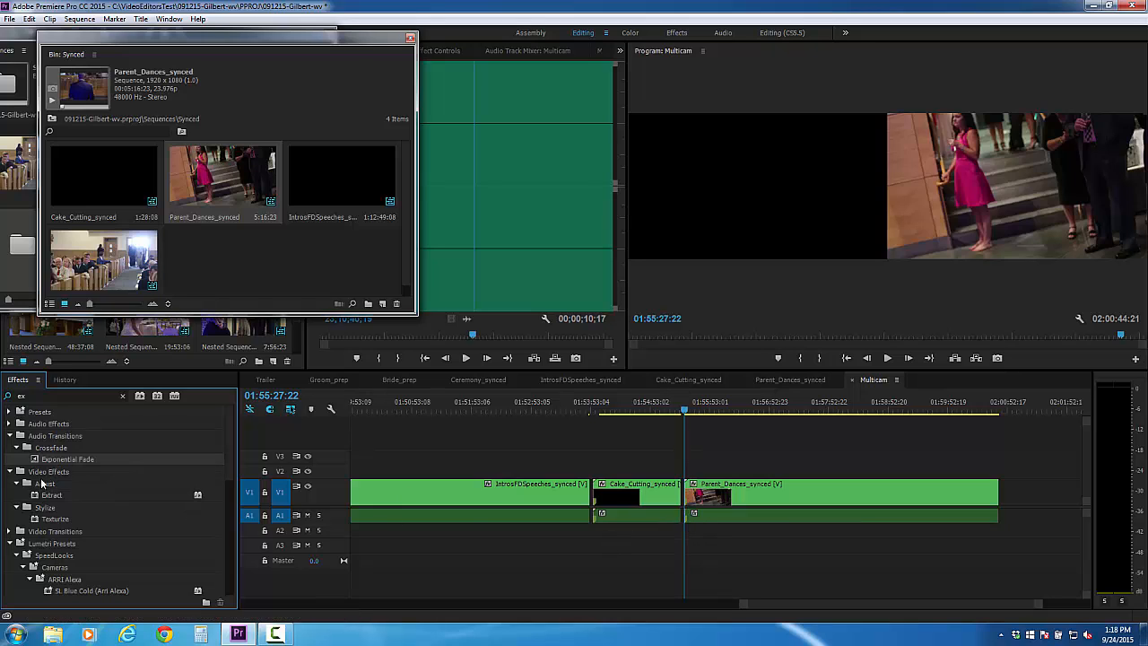
{"action": "left_click_drag", "start_coordinate": [685, 527], "coordinate": [685, 527]}
Find the Dip to Black transition and apply it to the video starts and ends of the Cake_Cutting_synced and Parent_Dances_synced clips.
{"action": "double_click", "coordinate": [75, 395]}
{"action": "type", "text": "dip"}
{"action": "left_click_drag", "start_coordinate": [60, 482], "coordinate": [602, 493]}
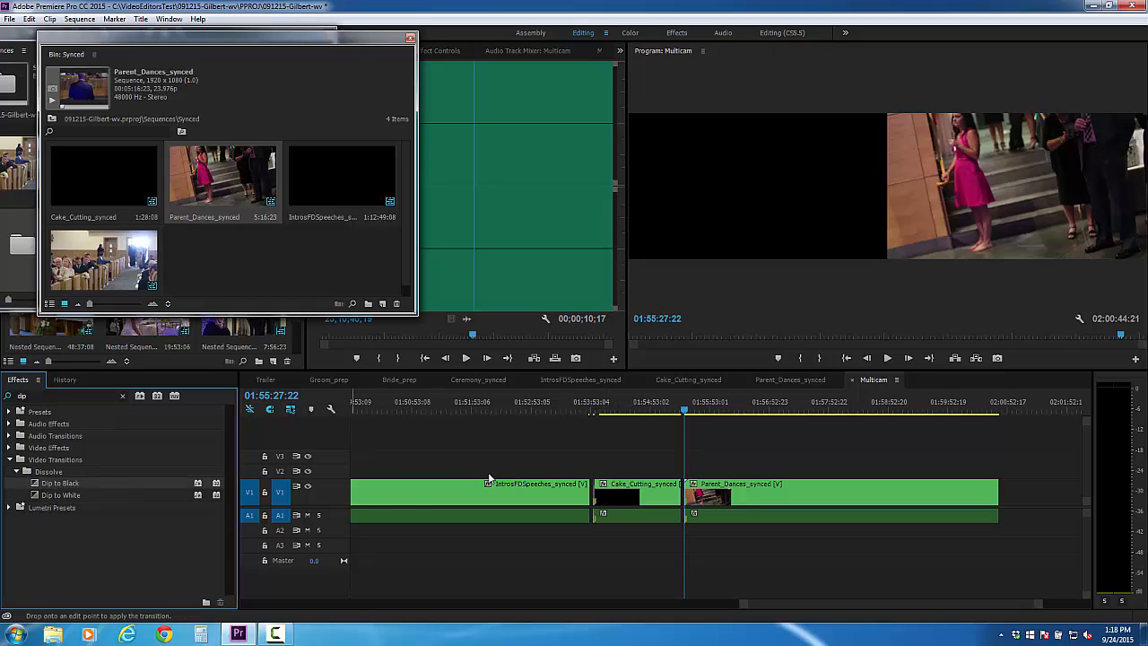
{"action": "left_click_drag", "start_coordinate": [684, 491], "coordinate": [684, 491]}
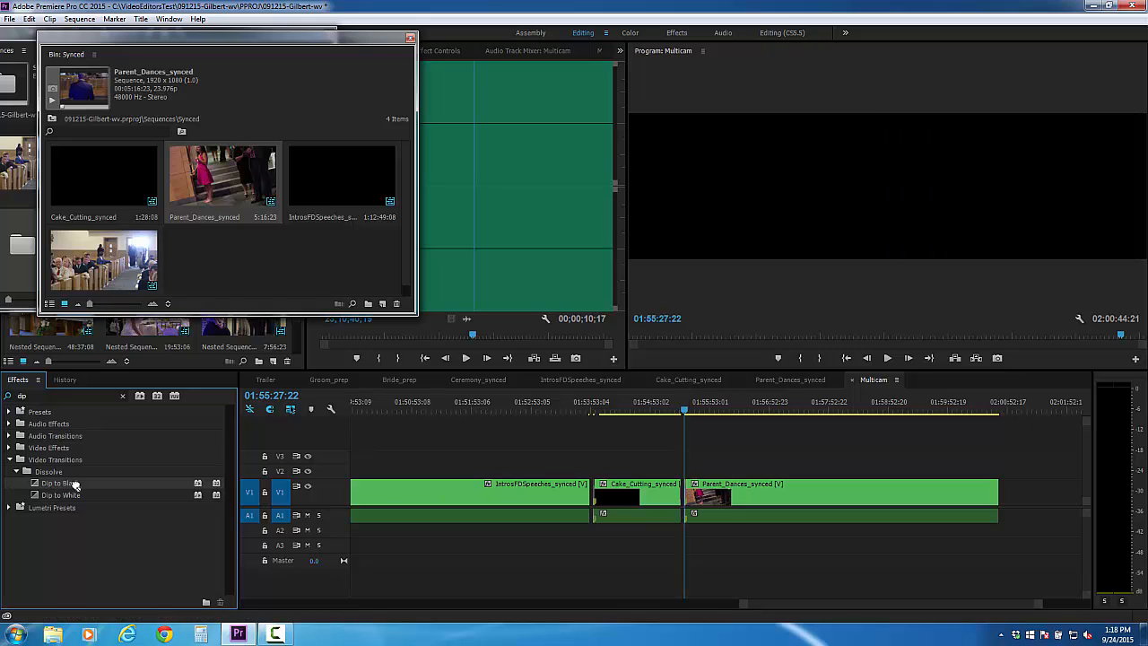
{"action": "left_click_drag", "start_coordinate": [998, 495], "coordinate": [998, 495]}
Play the gap after Cake_Cutting_synced and move the Parent_Dances_synced clip earlier so it starts at 01:55:26:10.
{"action": "left_click", "coordinate": [670, 410]}
{"action": "scroll", "coordinate": [712, 437], "scroll_direction": "up", "scroll_amount": 5}
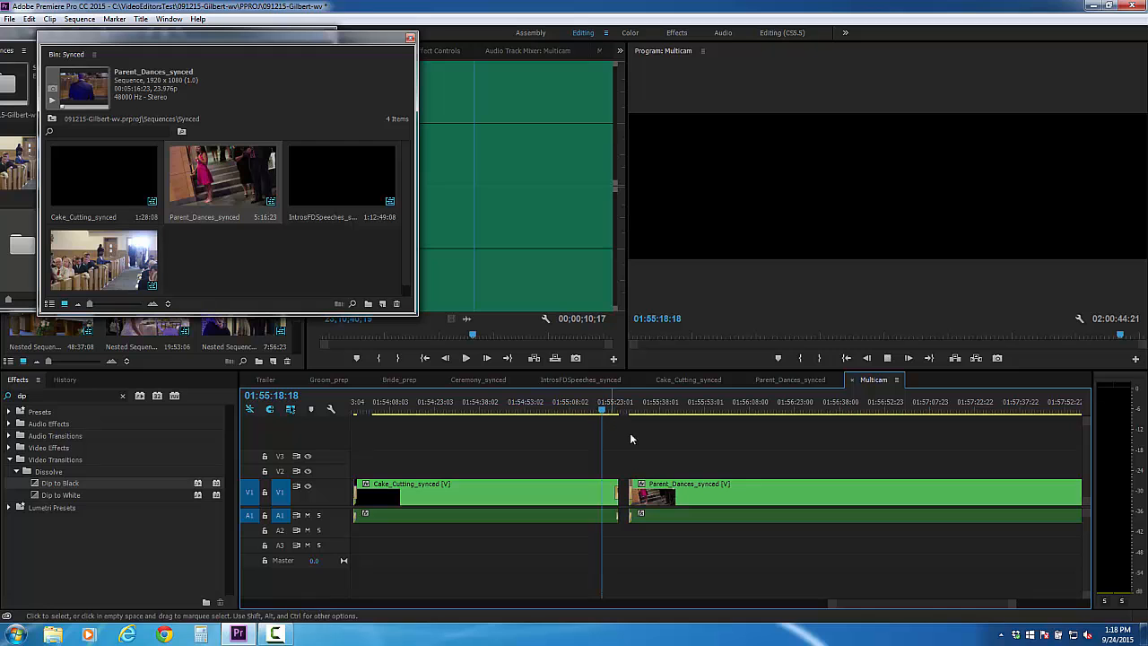
{"action": "key", "text": "space"}
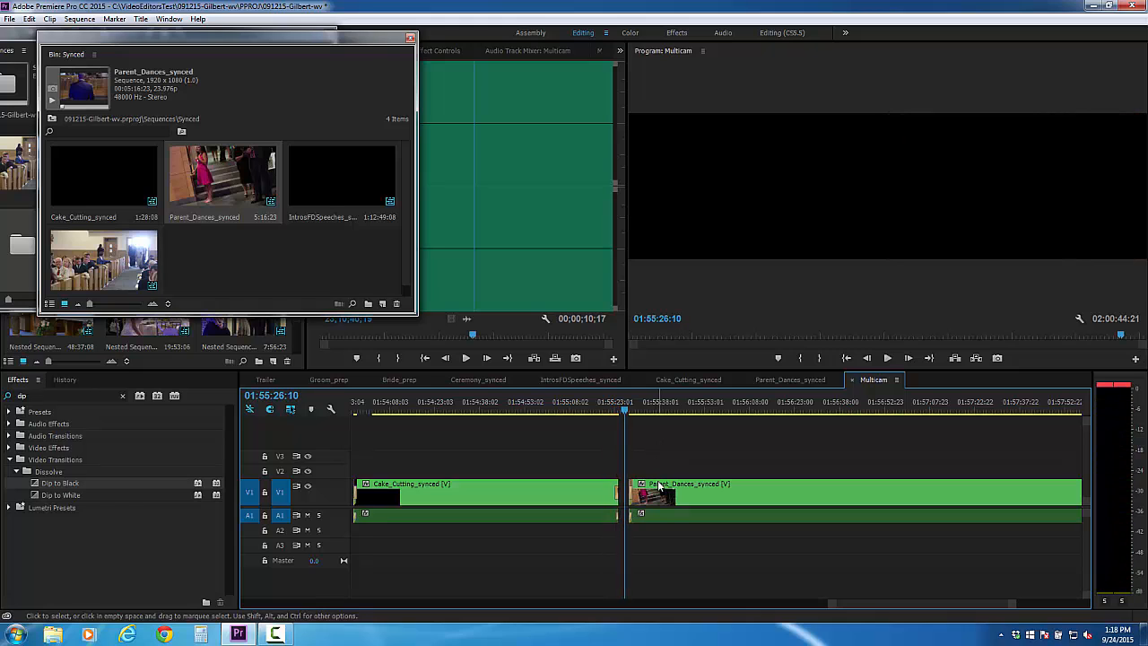
{"action": "left_click_drag", "start_coordinate": [659, 477], "coordinate": [654, 478]}
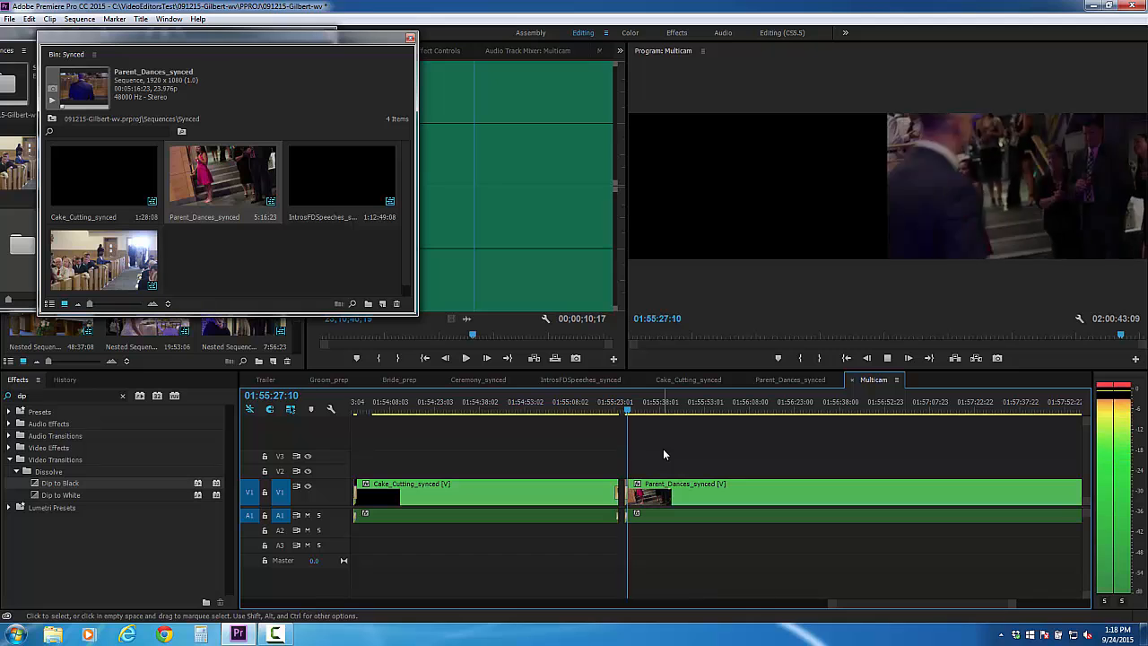
{"action": "key", "text": "space"}
{"action": "scroll", "coordinate": [672, 476], "scroll_direction": "down", "scroll_amount": 3}
{"action": "scroll", "coordinate": [671, 479], "scroll_direction": "down", "scroll_amount": 6}
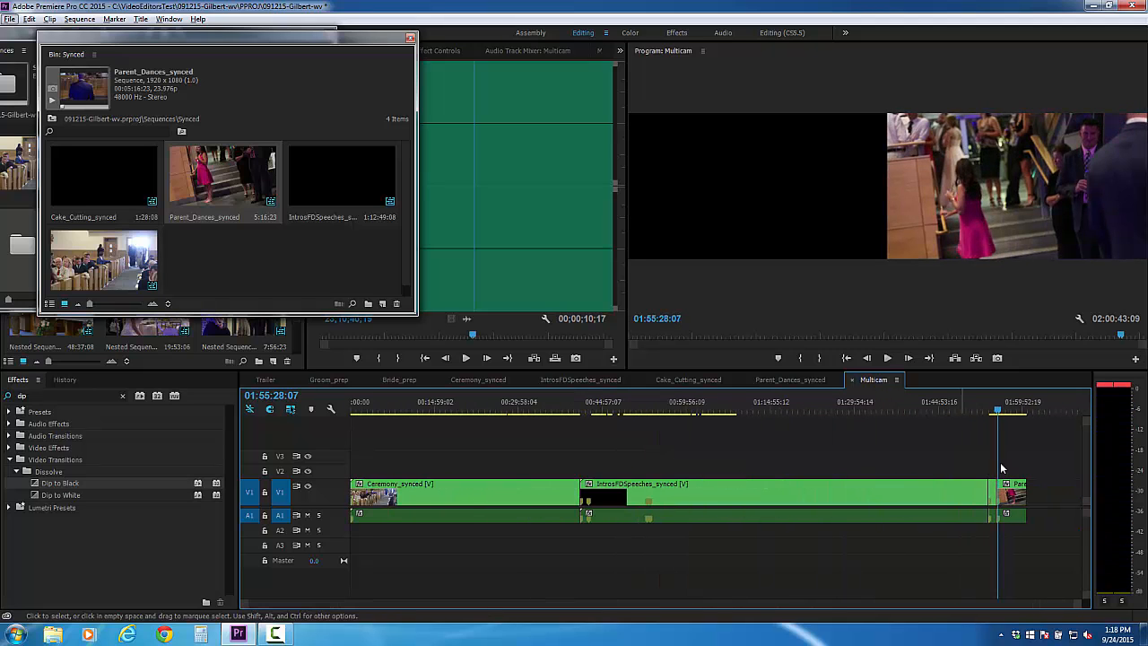
Save the project and close the Synced and Sequences bin windows.
{"action": "key", "text": "ctrl+s"}
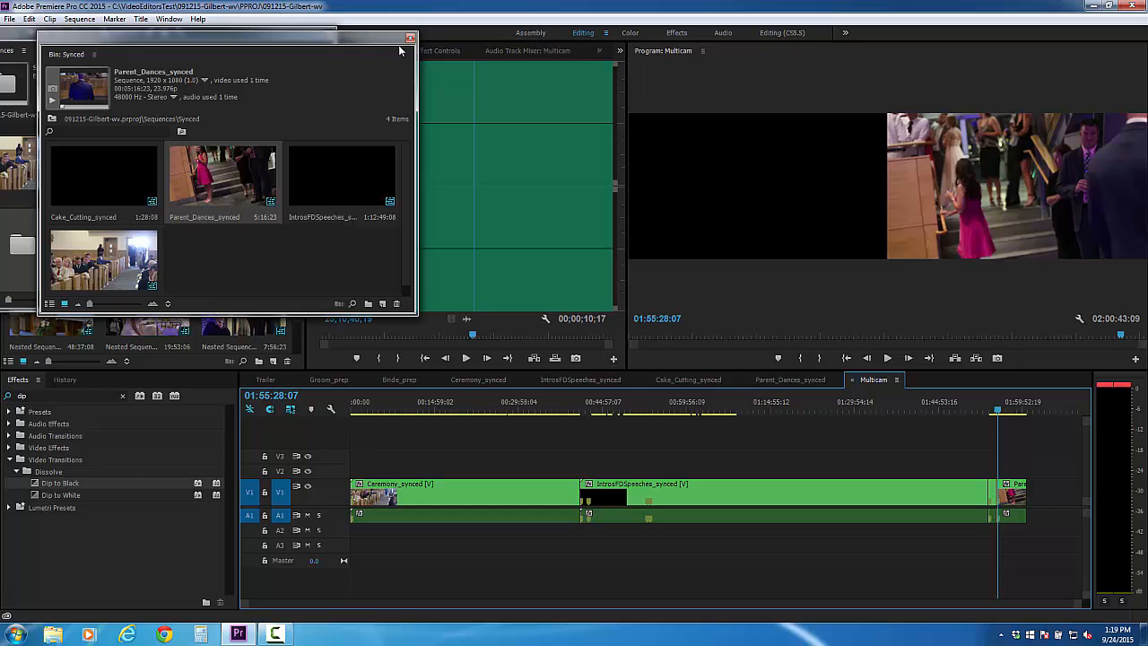
{"action": "key", "text": "ctrl+s"}
{"action": "left_click", "coordinate": [411, 40]}
{"action": "left_click_drag", "start_coordinate": [295, 36], "coordinate": [970, 55]}
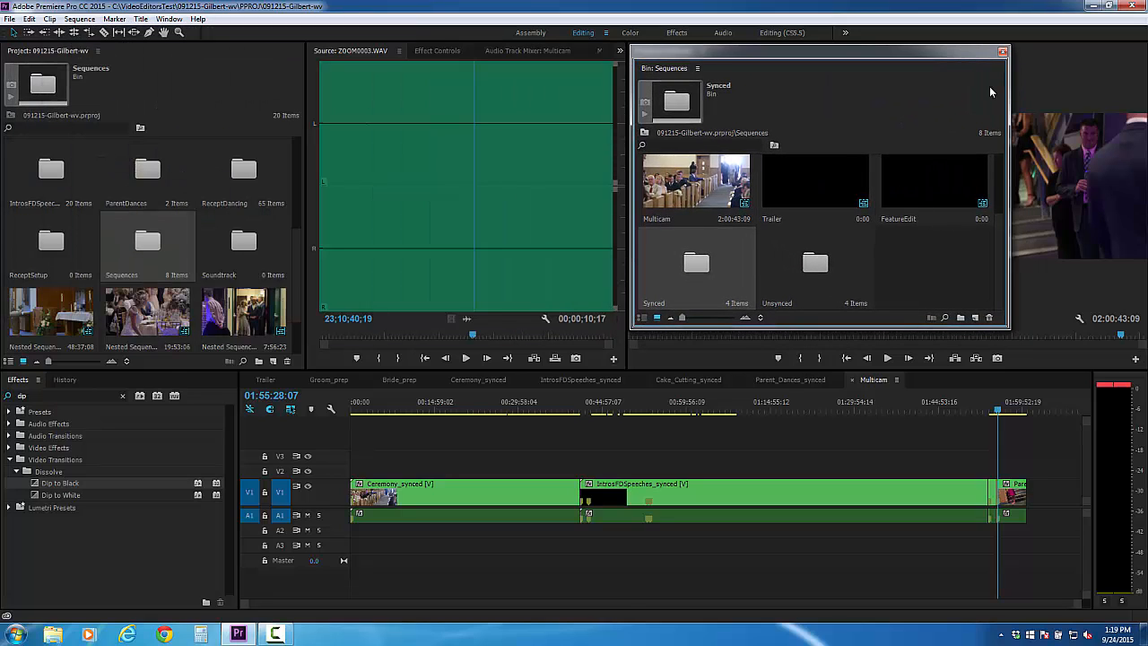
{"action": "left_click", "coordinate": [1002, 51]}
{"action": "scroll", "coordinate": [130, 243], "scroll_direction": "up", "scroll_amount": 3}
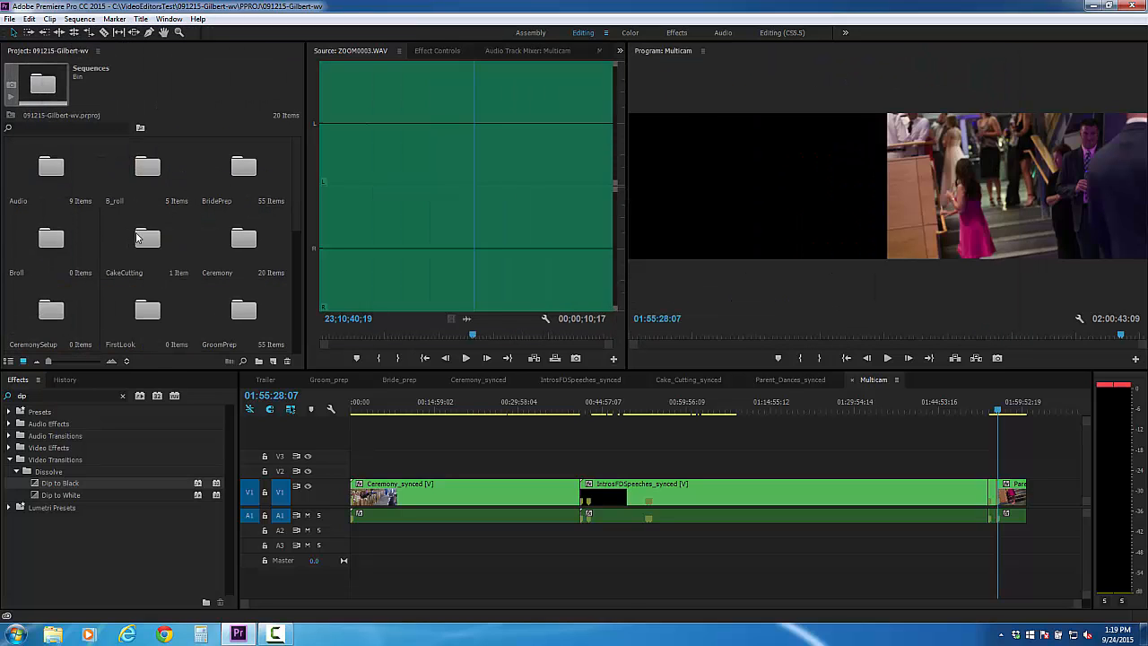
Open the BridePrep bin in a taller window beside the timeline, browse its clips and switch to the Bride_prep sequence.
{"action": "double_click", "coordinate": [255, 177]}
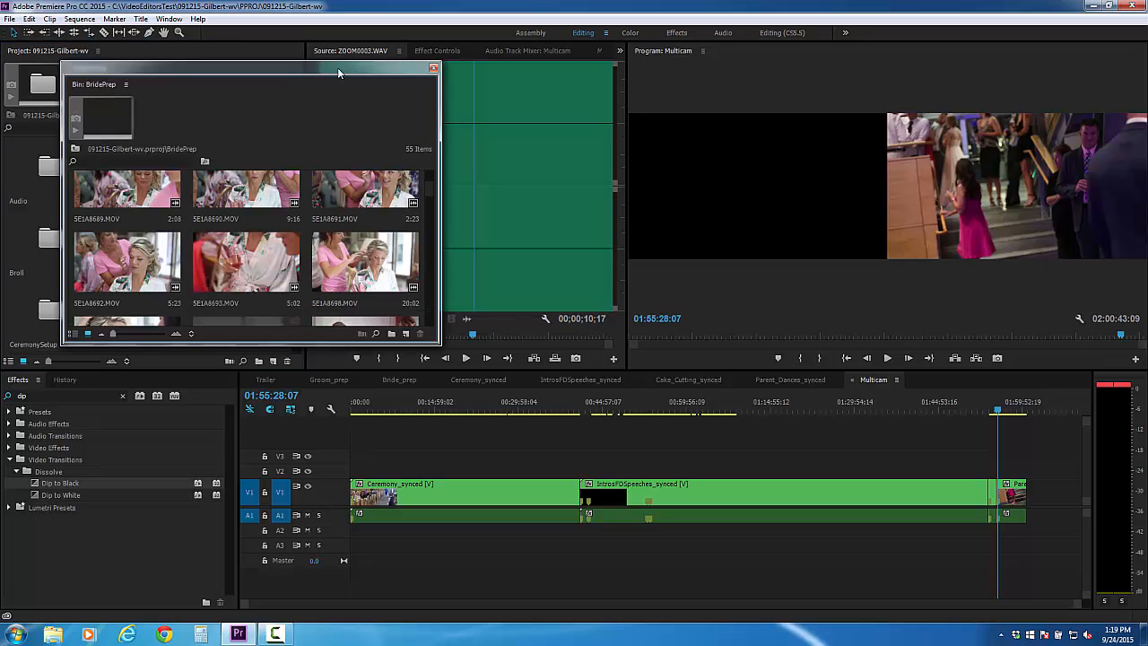
{"action": "left_click_drag", "start_coordinate": [337, 67], "coordinate": [271, 39]}
{"action": "left_click_drag", "start_coordinate": [370, 316], "coordinate": [254, 446]}
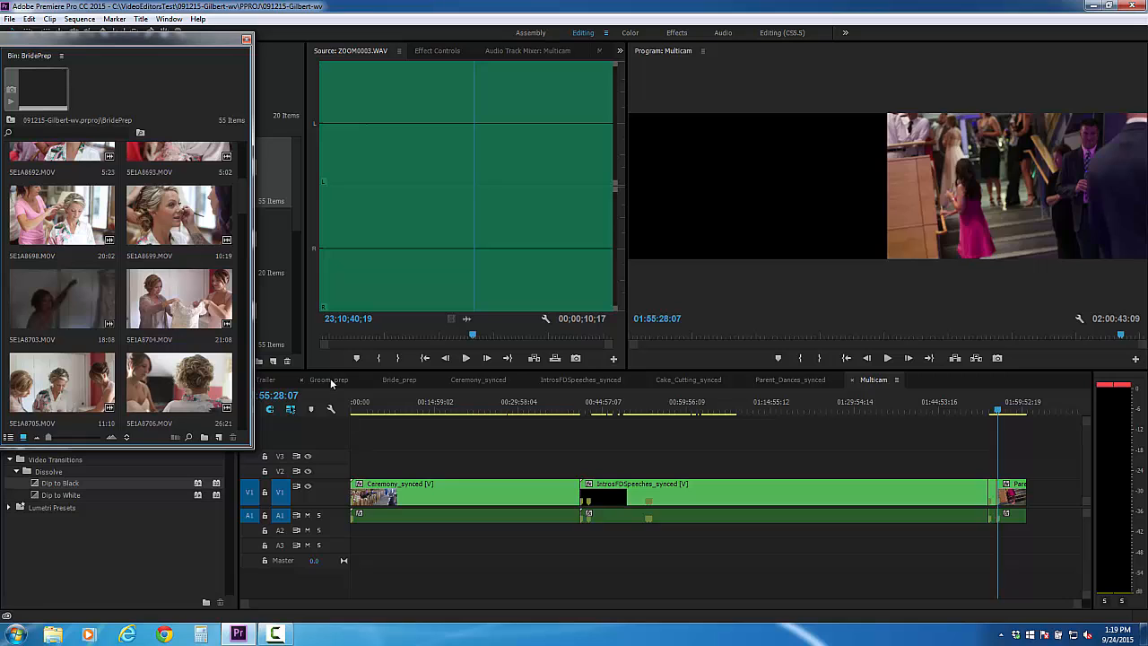
{"action": "left_click", "coordinate": [330, 380]}
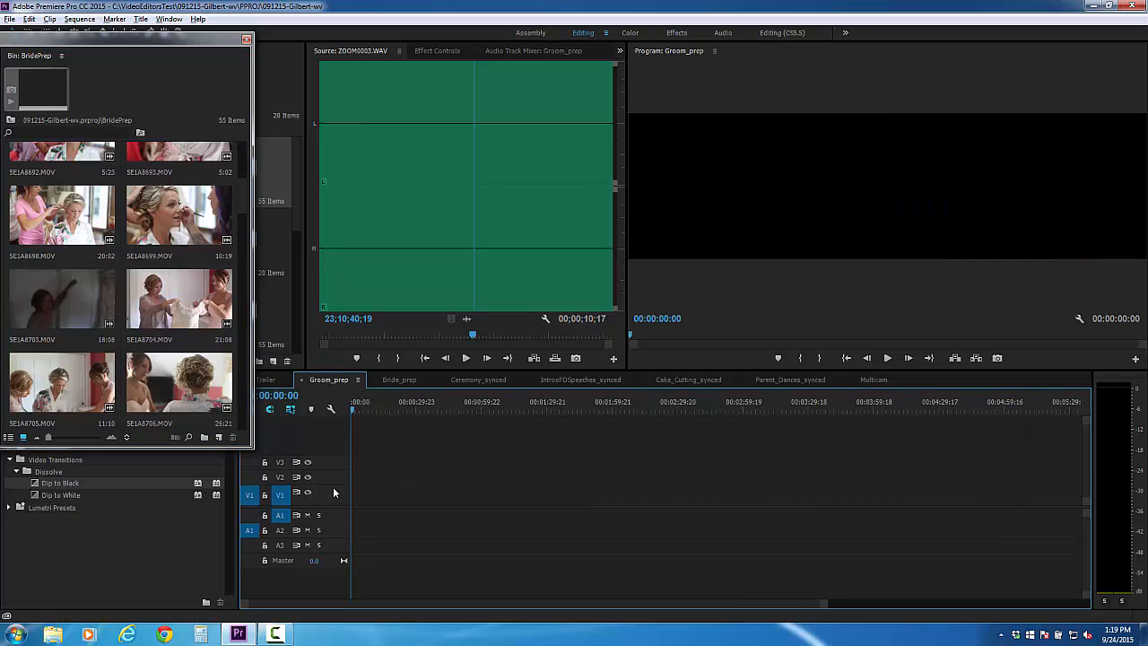
{"action": "scroll", "coordinate": [333, 492], "scroll_direction": "down", "scroll_amount": 1}
{"action": "scroll", "coordinate": [356, 492], "scroll_direction": "up", "scroll_amount": 1}
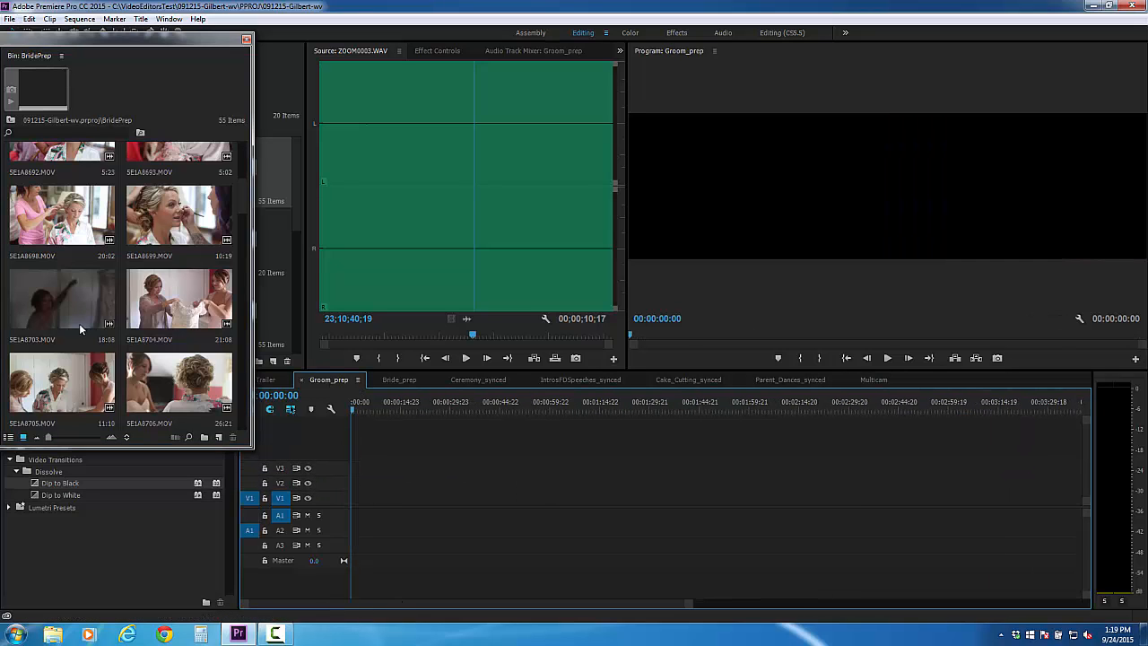
{"action": "scroll", "coordinate": [81, 329], "scroll_direction": "up", "scroll_amount": 3}
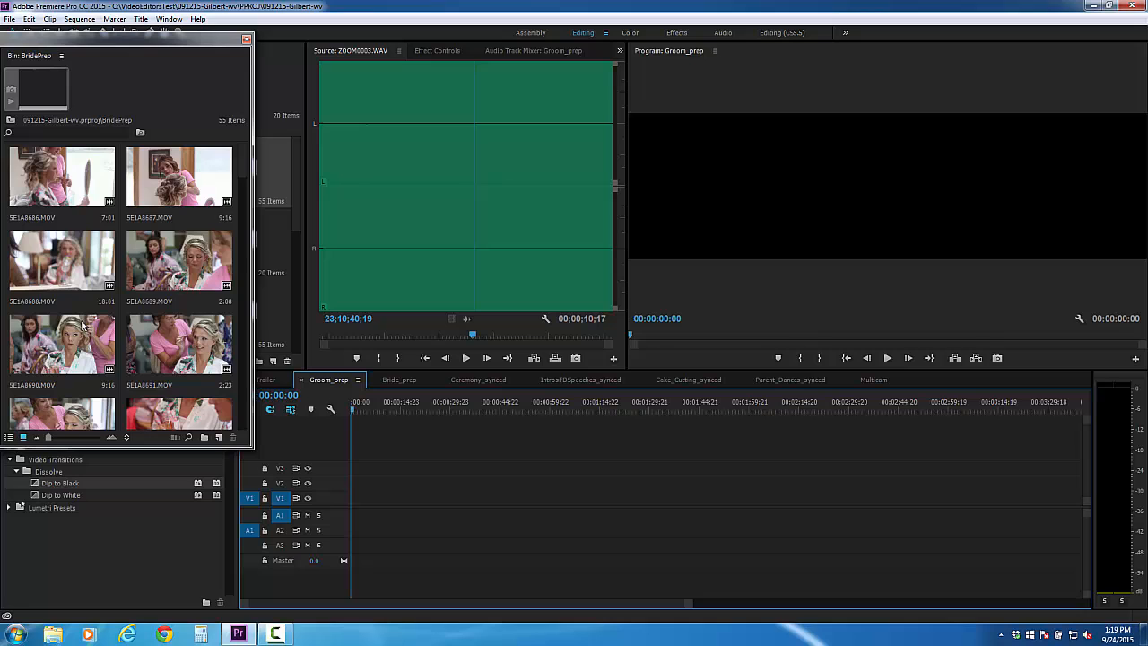
{"action": "left_click", "coordinate": [399, 379]}
Mark a 2:19 range of 5E1A8686.MOV ending at 18:33:56:04 and place it at the start of Bride_prep on V1 and A1.
{"action": "double_click", "coordinate": [67, 184]}
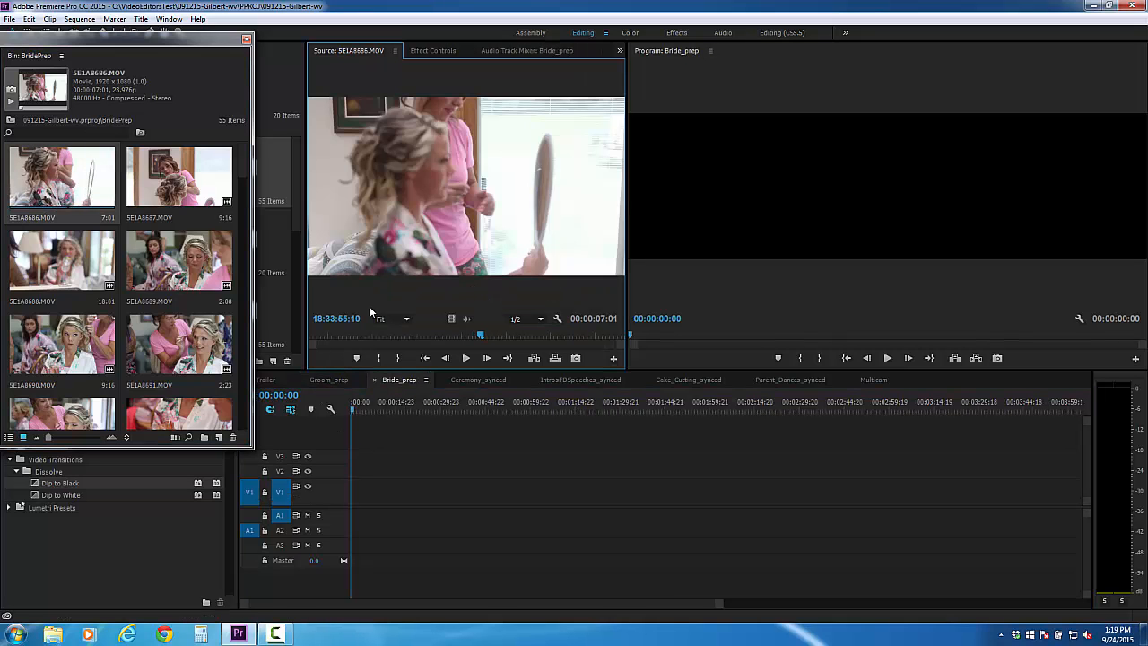
{"action": "left_click", "coordinate": [332, 336]}
{"action": "left_click_drag", "start_coordinate": [333, 333], "coordinate": [513, 335]}
{"action": "left_click", "coordinate": [387, 357]}
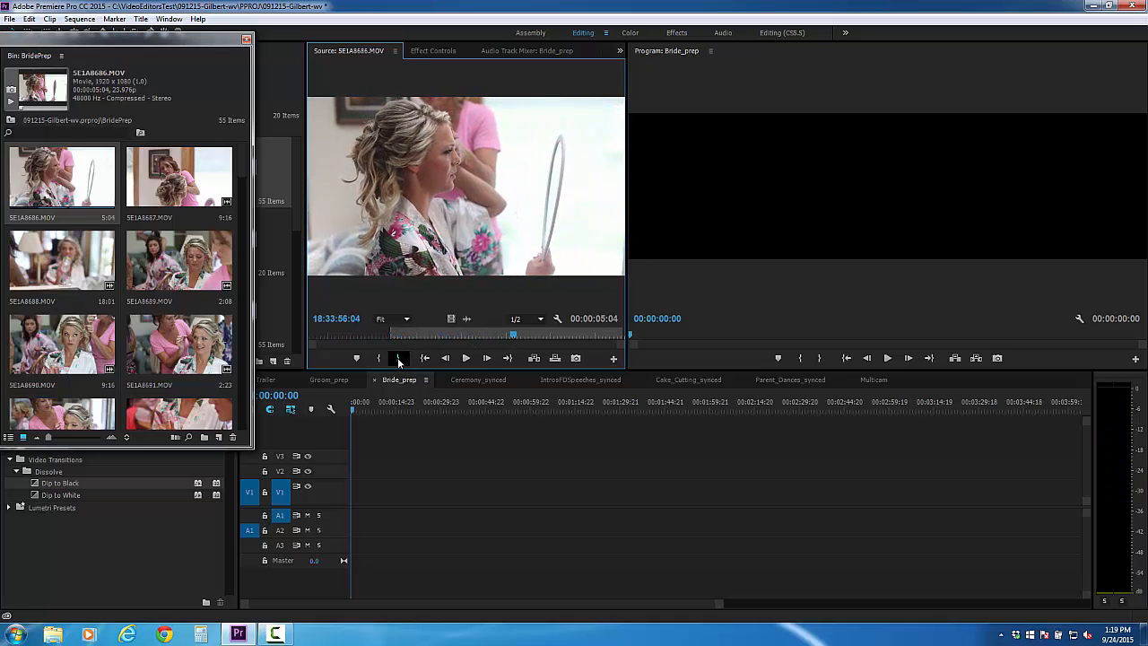
{"action": "left_click", "coordinate": [397, 356]}
{"action": "left_click_drag", "start_coordinate": [452, 224], "coordinate": [355, 498]}
{"action": "key", "text": "ctrl+z"}
{"action": "left_click", "coordinate": [249, 516]}
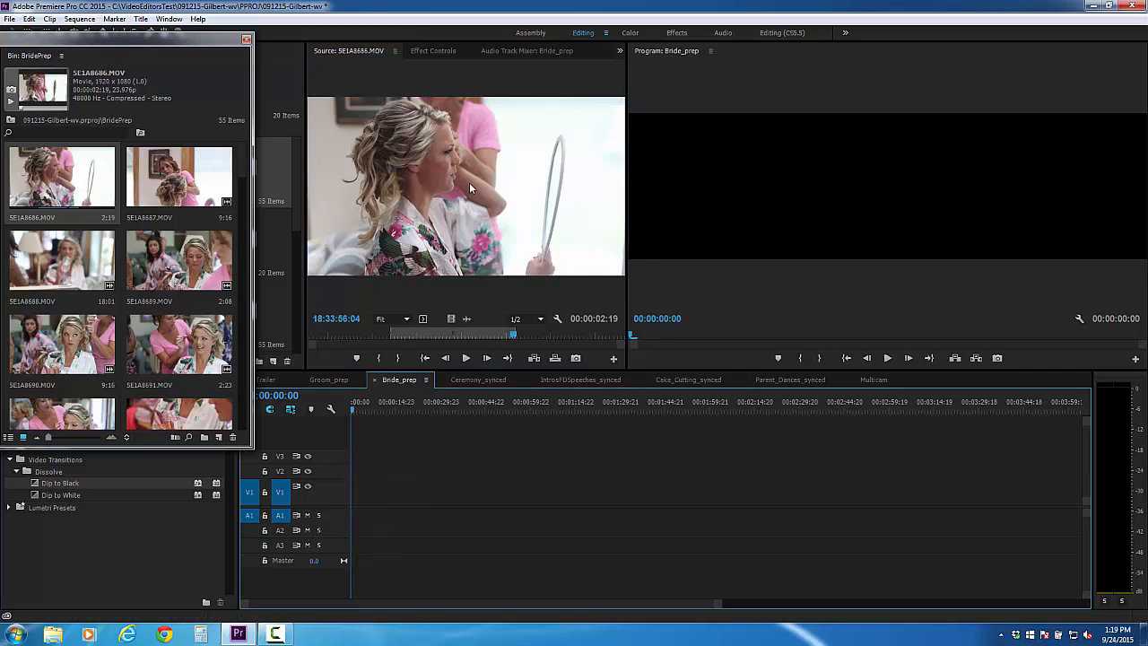
{"action": "left_click_drag", "start_coordinate": [469, 187], "coordinate": [354, 498]}
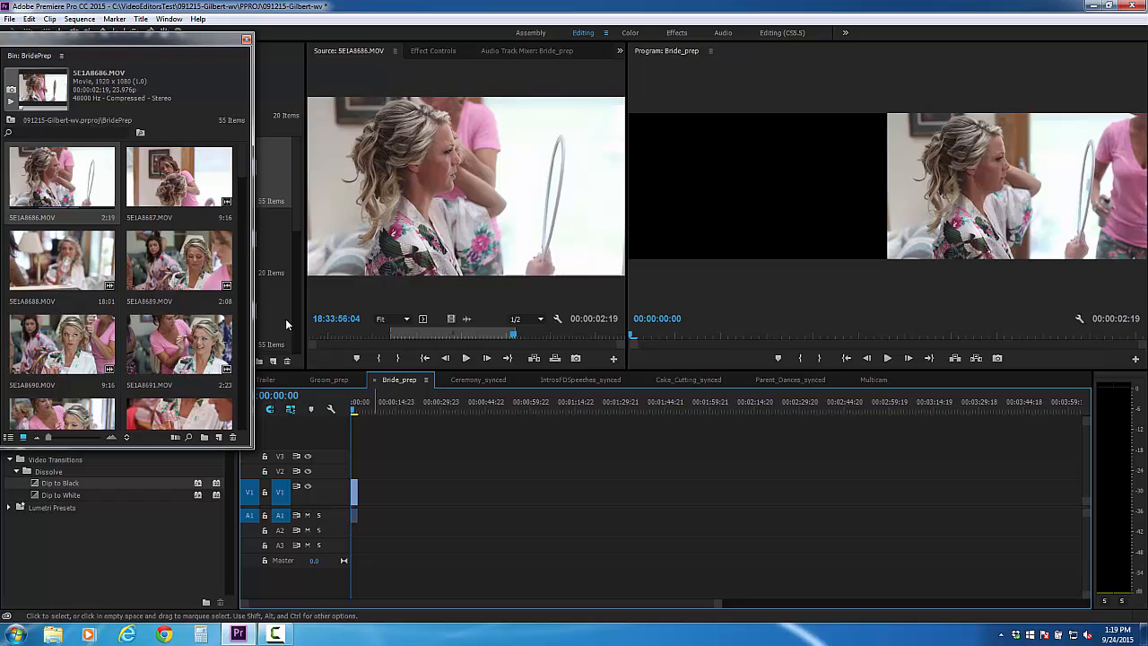
Mark a 2:04 range of 5E1A8687.MOV ending at 18:34:07:10 and place it directly after the first Bride_prep clip.
{"action": "double_click", "coordinate": [159, 193]}
{"action": "left_click_drag", "start_coordinate": [435, 335], "coordinate": [519, 334]}
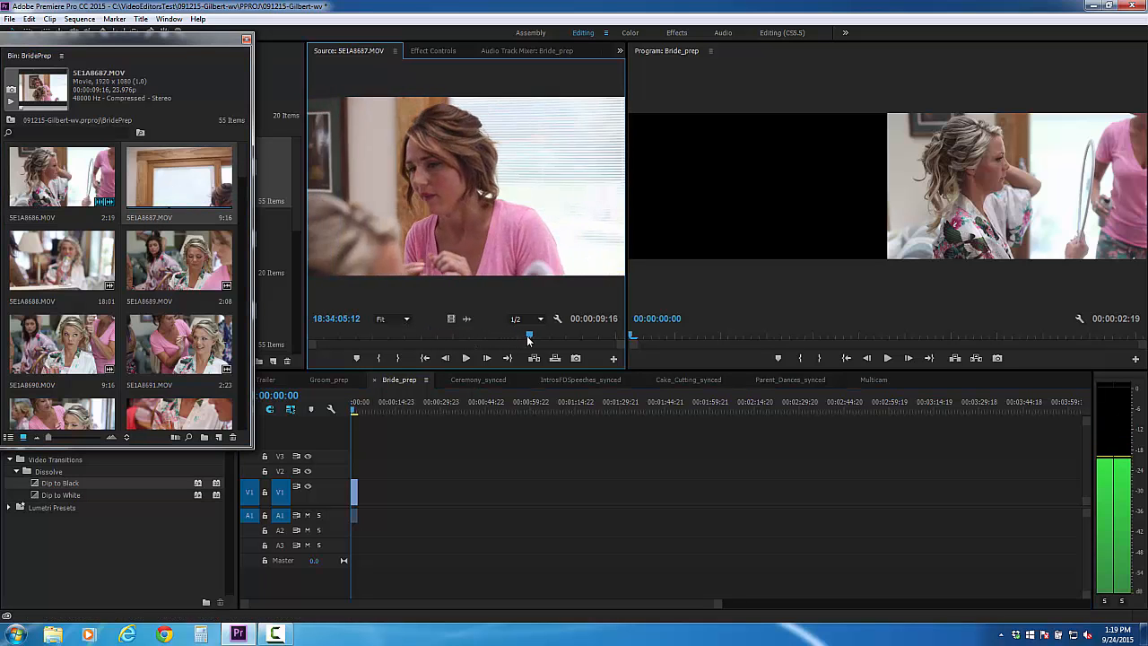
{"action": "left_click", "coordinate": [382, 357]}
{"action": "key", "text": "space"}
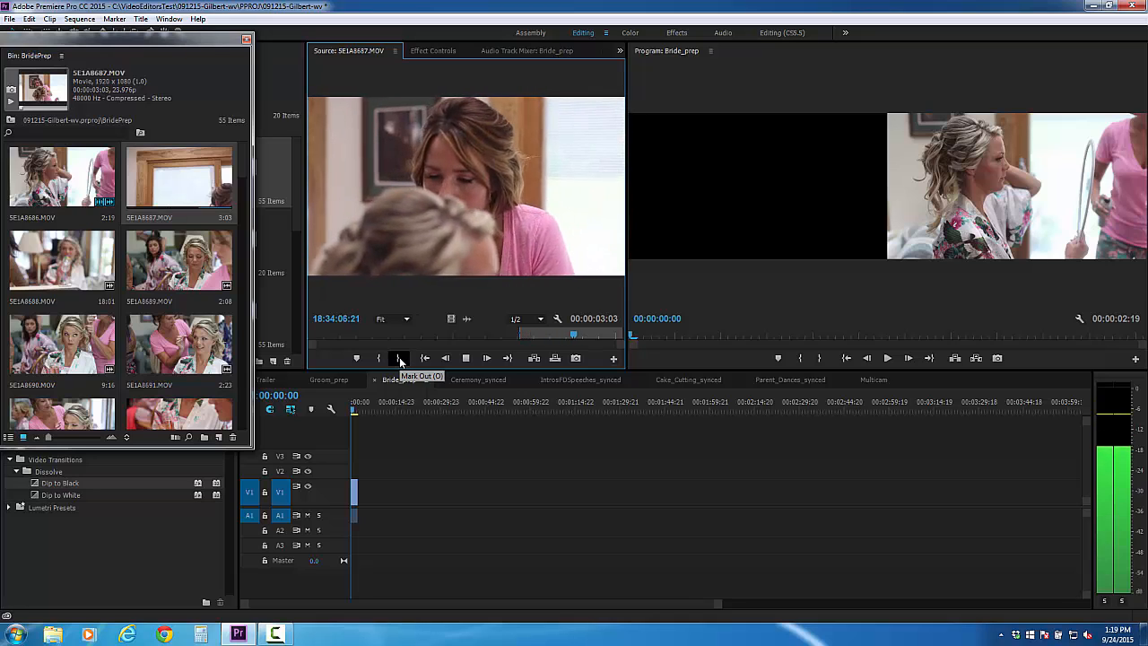
{"action": "left_click", "coordinate": [399, 357]}
{"action": "left_click_drag", "start_coordinate": [443, 285], "coordinate": [358, 493]}
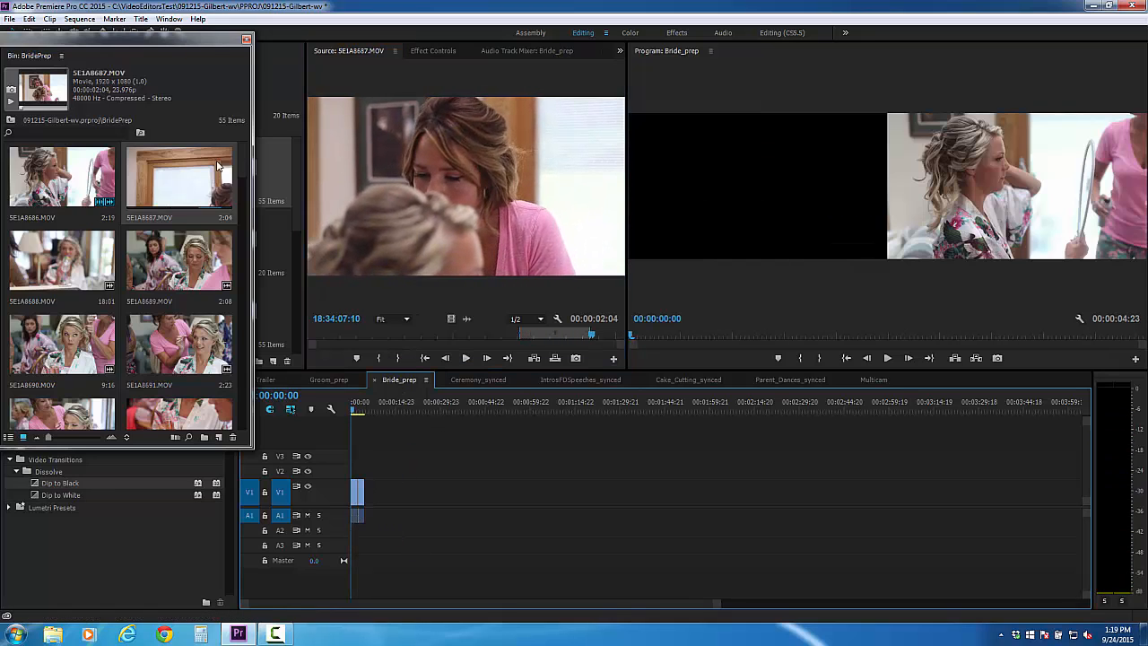
Mark a 2:09 range of 5E1A8688.MOV starting at 18:34:14:16 and place it directly after the second Bride_prep clip.
{"action": "double_click", "coordinate": [51, 264]}
{"action": "left_click", "coordinate": [425, 336]}
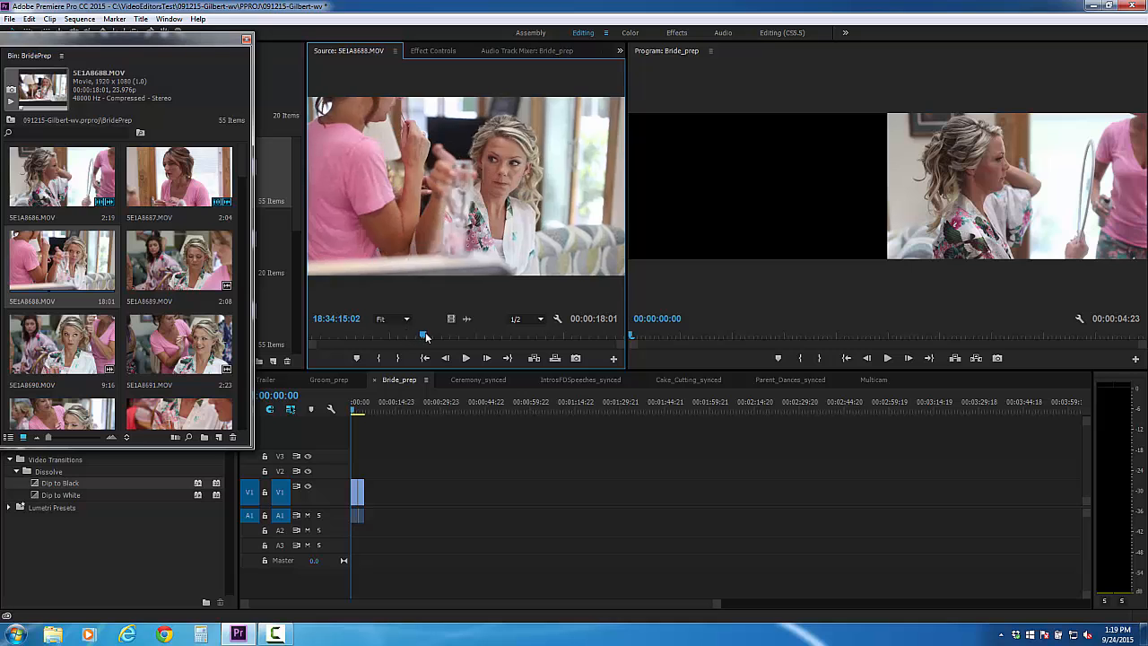
{"action": "mouse_move", "coordinate": [426, 336]}
{"action": "left_mouse_down"}
{"action": "mouse_move", "coordinate": [459, 336]}
{"action": "mouse_move", "coordinate": [390, 338]}
{"action": "mouse_move", "coordinate": [413, 333]}
{"action": "left_mouse_up"}
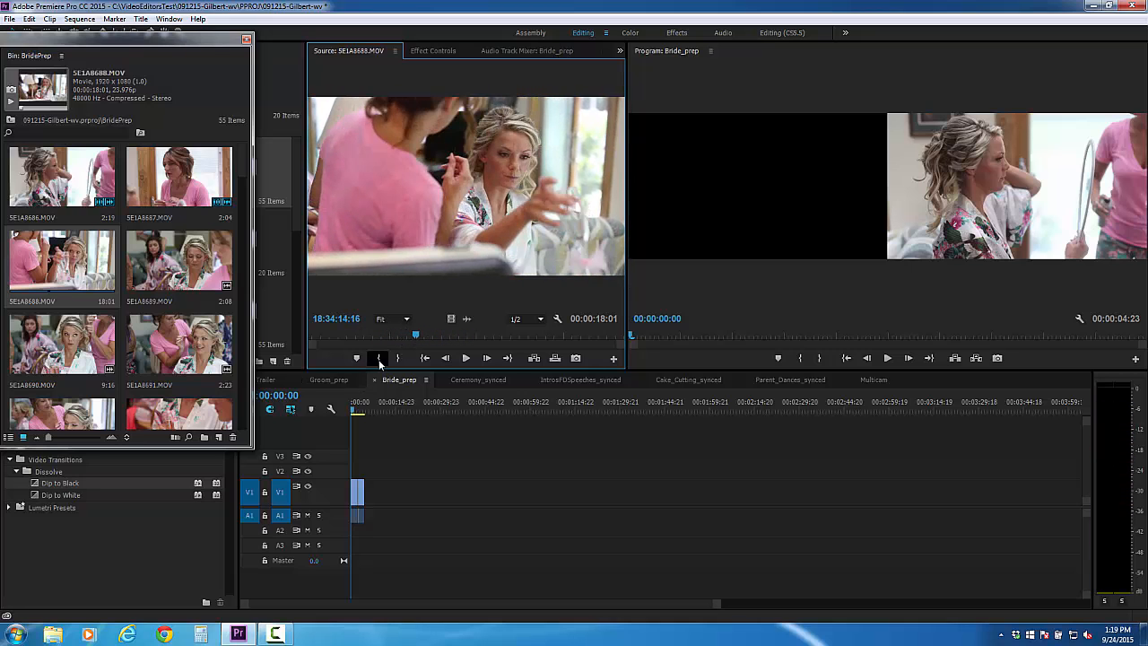
{"action": "left_click", "coordinate": [380, 358]}
{"action": "key", "text": "space"}
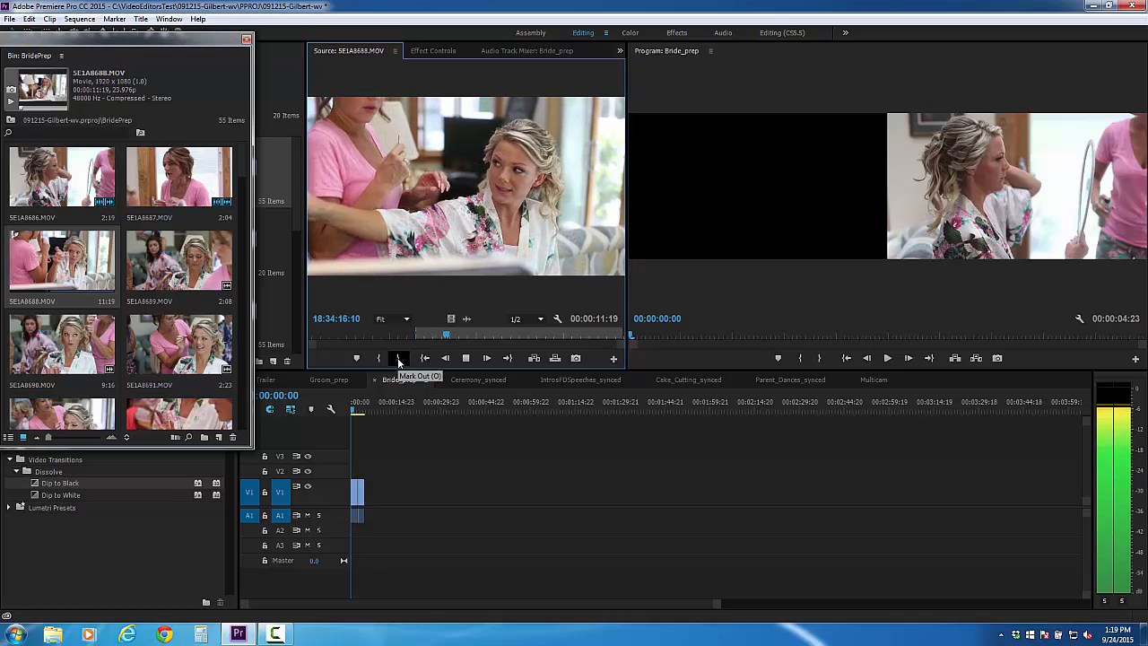
{"action": "left_click", "coordinate": [399, 359]}
{"action": "key", "text": "space"}
{"action": "left_click_drag", "start_coordinate": [522, 201], "coordinate": [394, 489]}
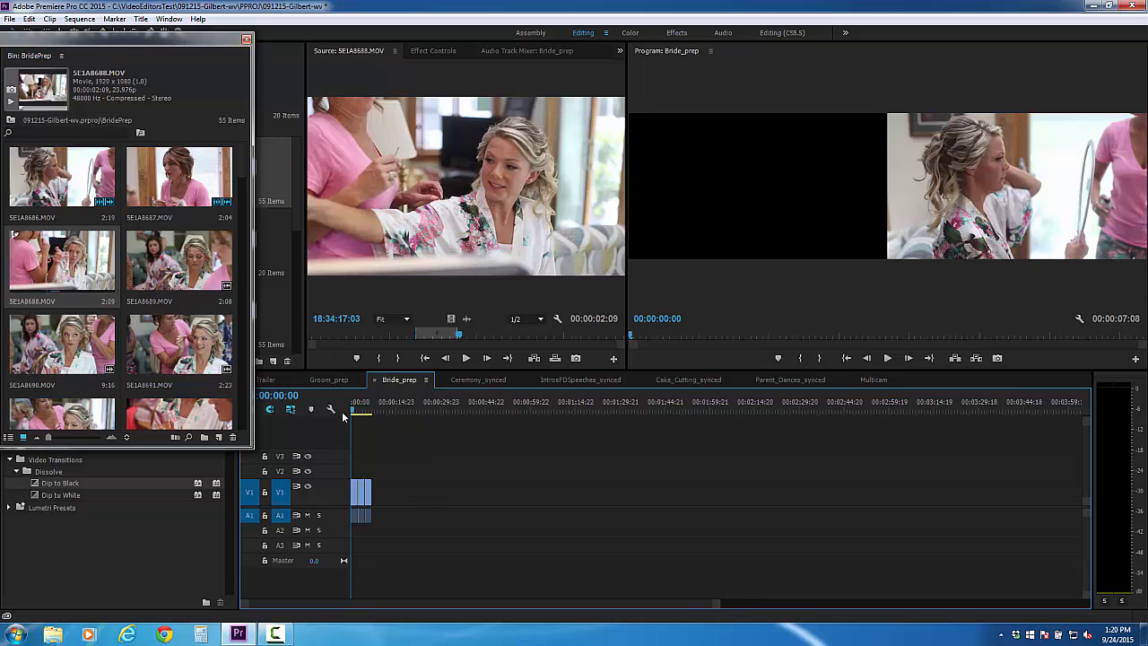
Close the BridePrep bin, look through the four synced sequences in turn and return to the Multicam sequence.
{"action": "left_click", "coordinate": [246, 39]}
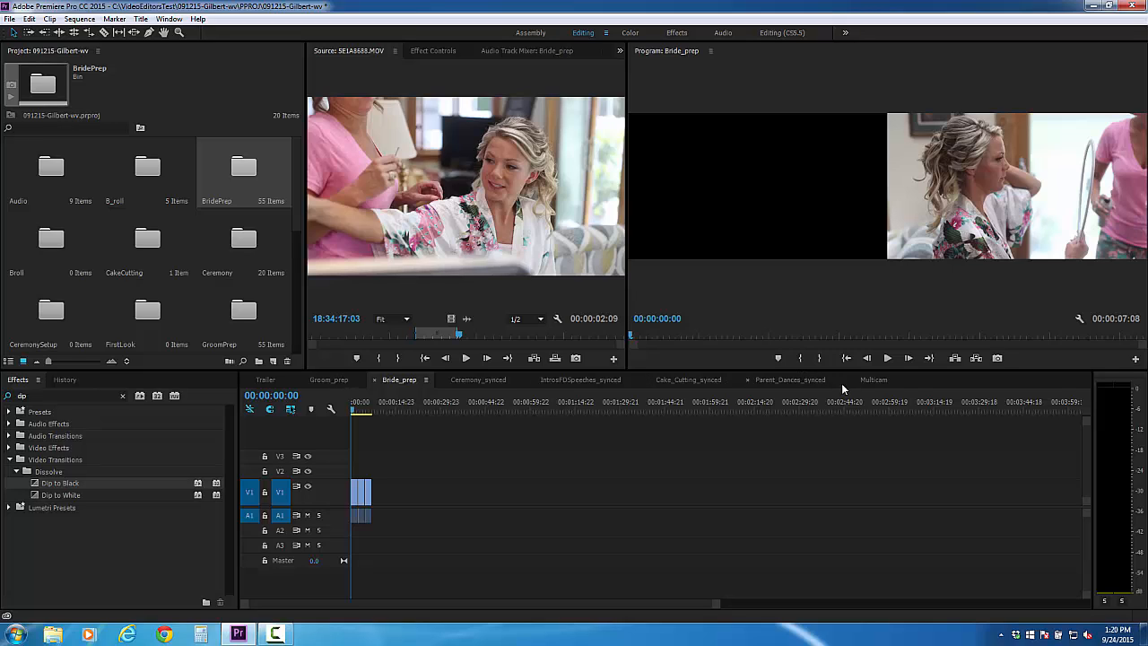
{"action": "left_click", "coordinate": [479, 380]}
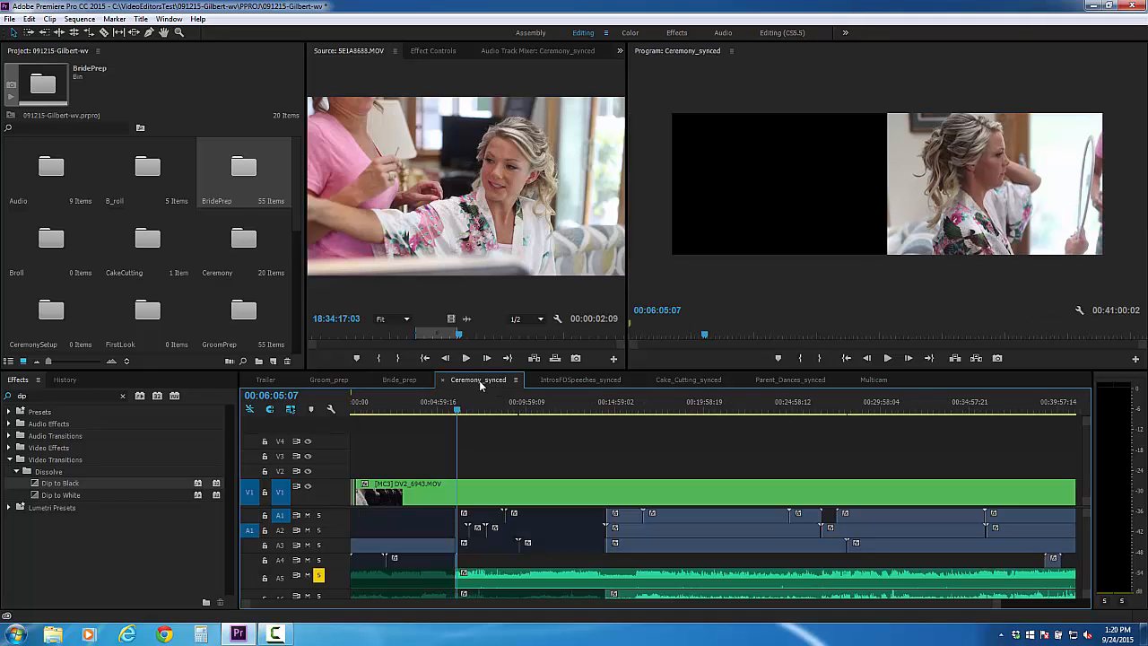
{"action": "left_click", "coordinate": [564, 378]}
{"action": "left_click", "coordinate": [681, 380]}
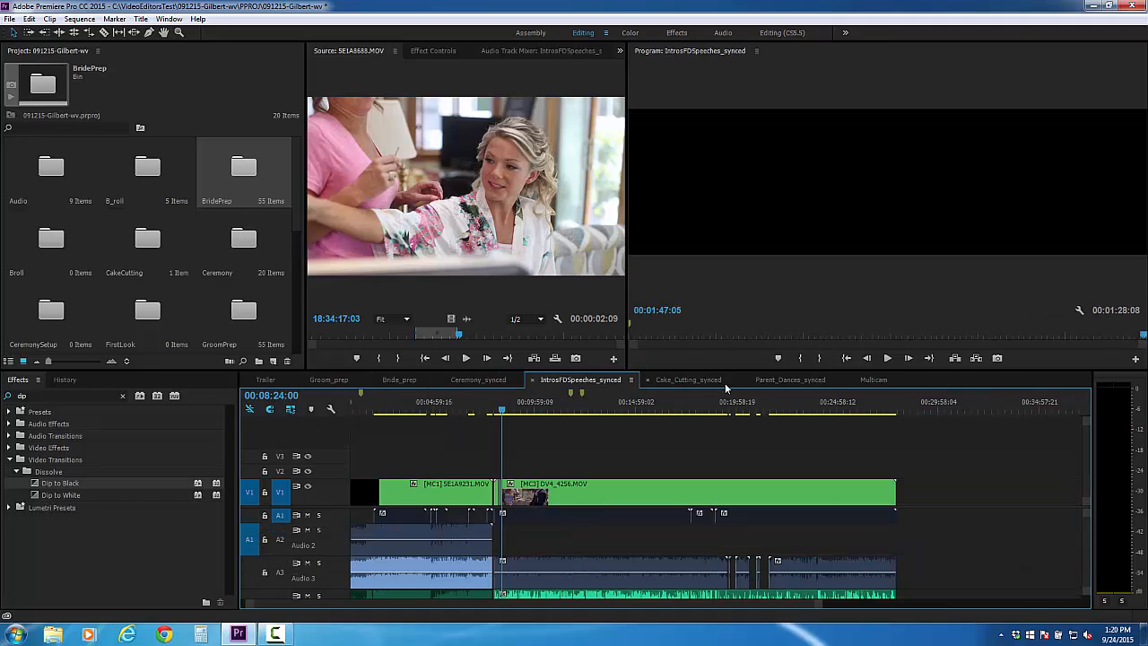
{"action": "left_click", "coordinate": [770, 381]}
{"action": "left_click", "coordinate": [875, 381]}
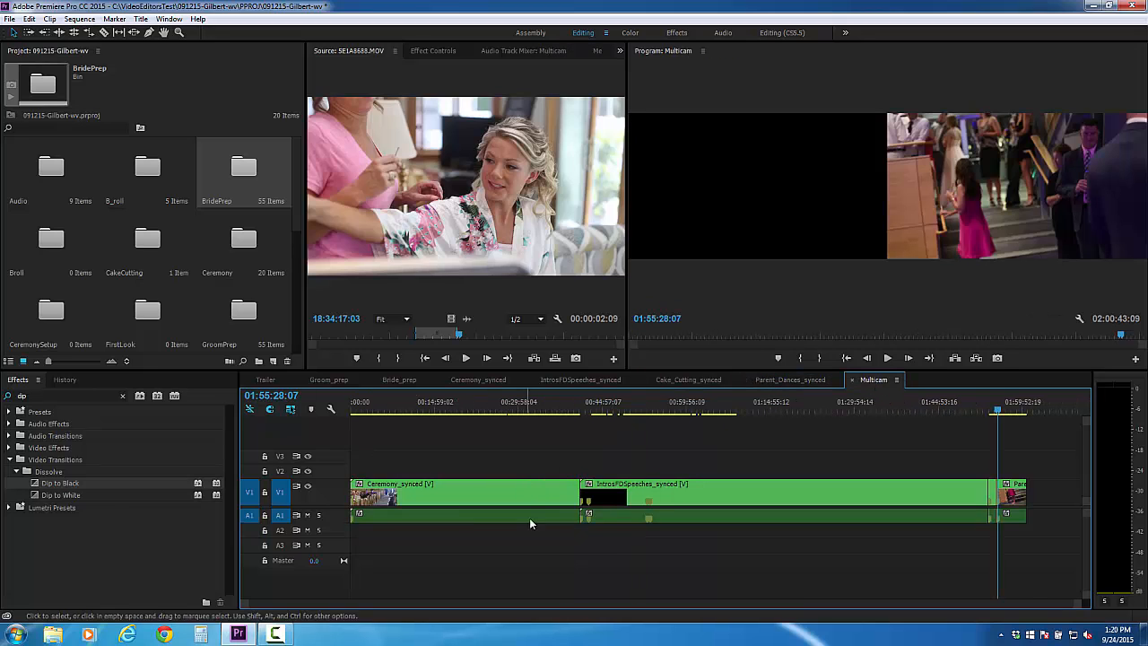
Look at the Bride_prep sequence and the contents of the Soundtrack bin, close the bin and open the Trailer sequence.
{"action": "left_click", "coordinate": [399, 379]}
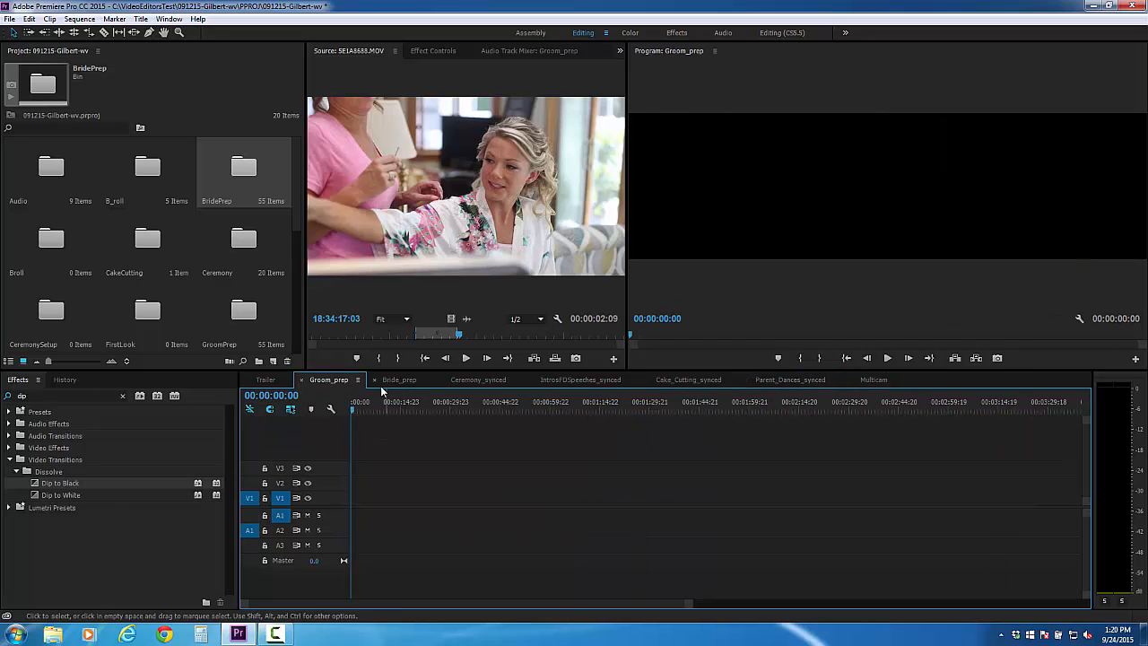
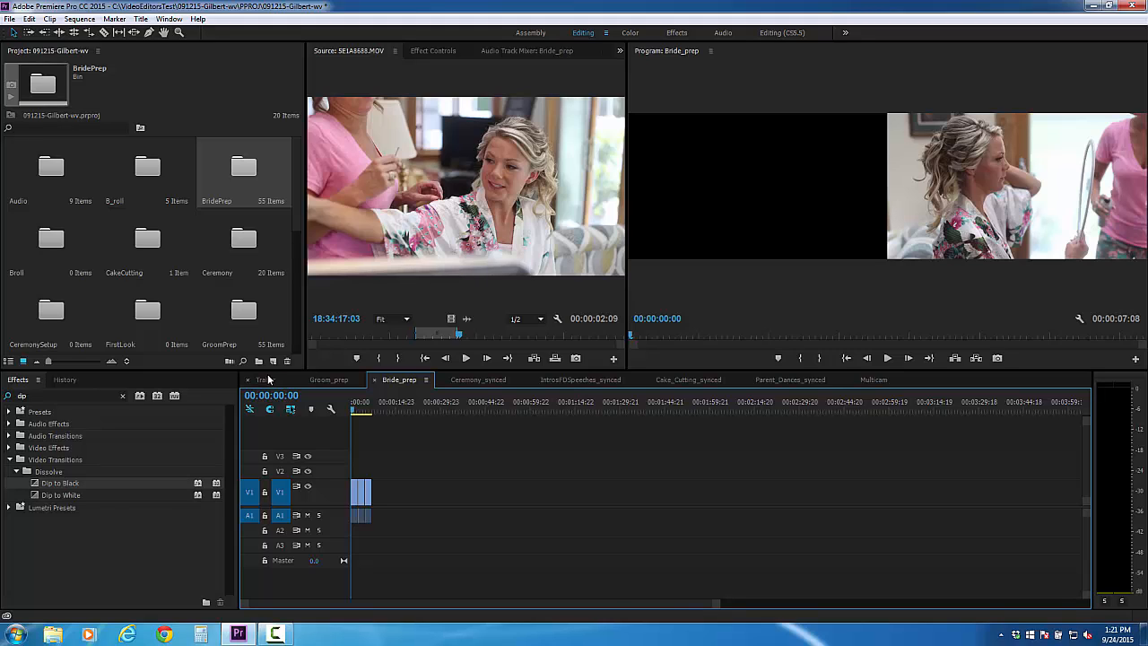
{"action": "scroll", "coordinate": [262, 294], "scroll_direction": "down", "scroll_amount": 5}
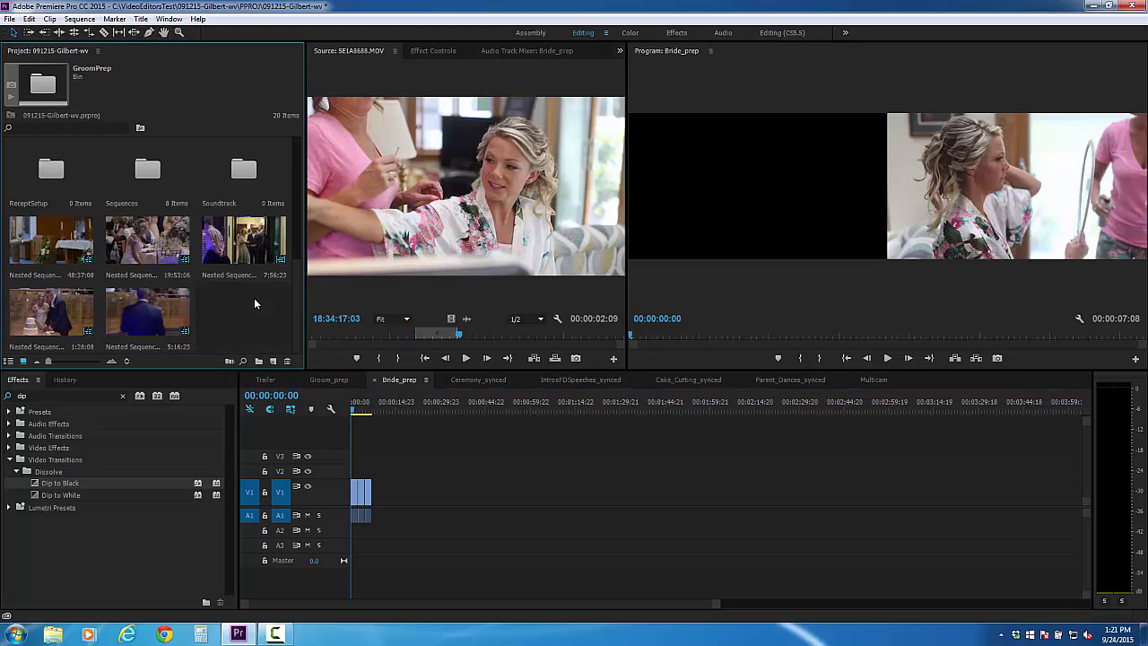
{"action": "double_click", "coordinate": [239, 183]}
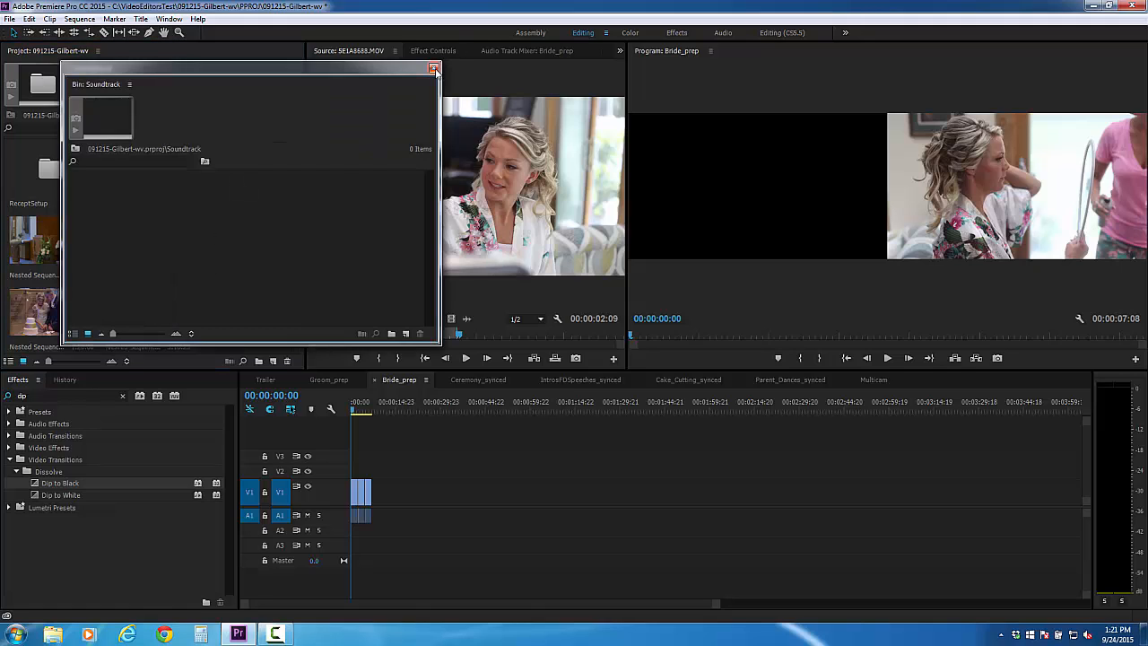
{"action": "left_click", "coordinate": [436, 69]}
{"action": "left_click", "coordinate": [271, 381]}
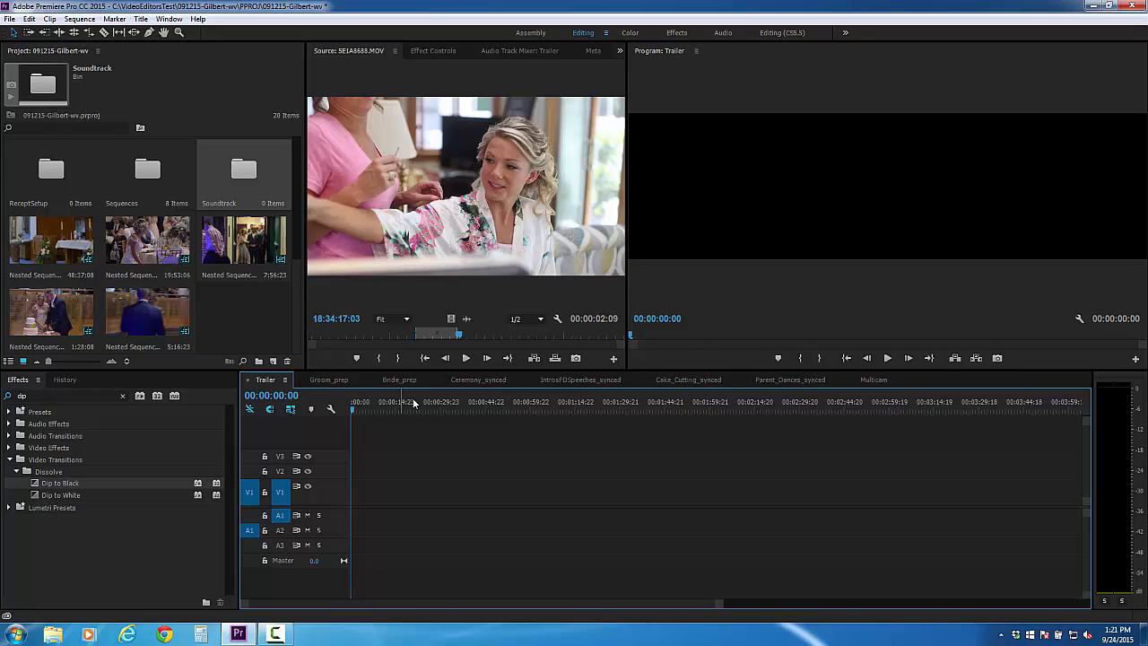
Open Ceremony_synced, enlarge the timeline area and split the clips on all tracks at 00:17:50:04.
{"action": "left_click", "coordinate": [460, 383]}
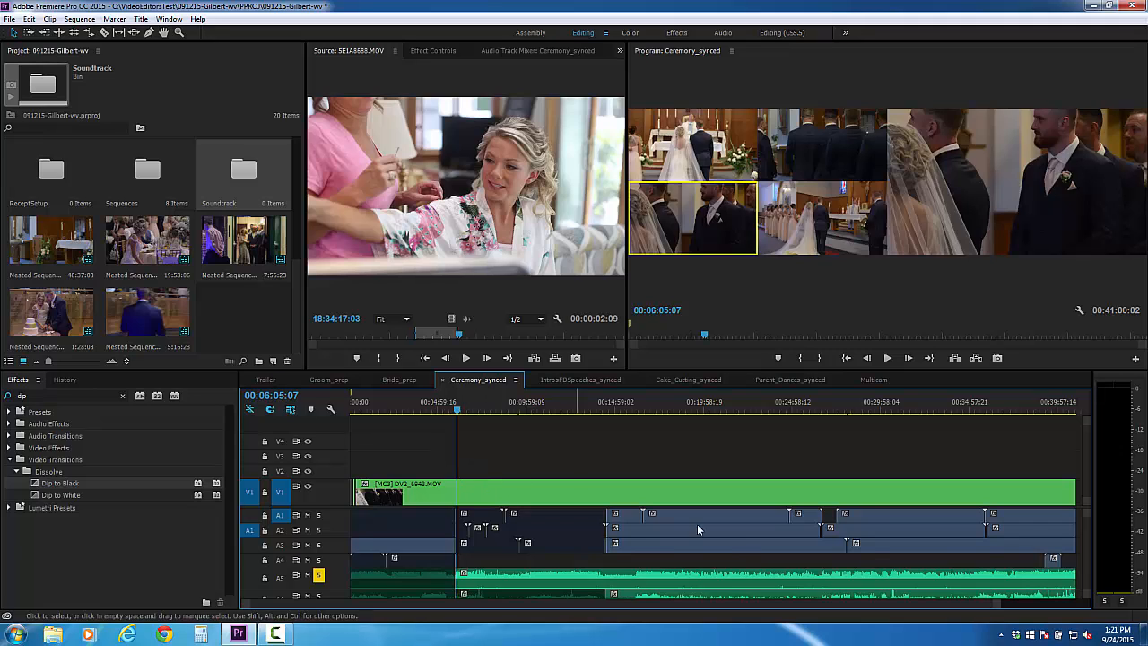
{"action": "scroll", "coordinate": [679, 553], "scroll_direction": "up", "scroll_amount": 2, "text": "alt"}
{"action": "scroll", "coordinate": [679, 553], "scroll_direction": "up", "scroll_amount": 2, "text": "alt"}
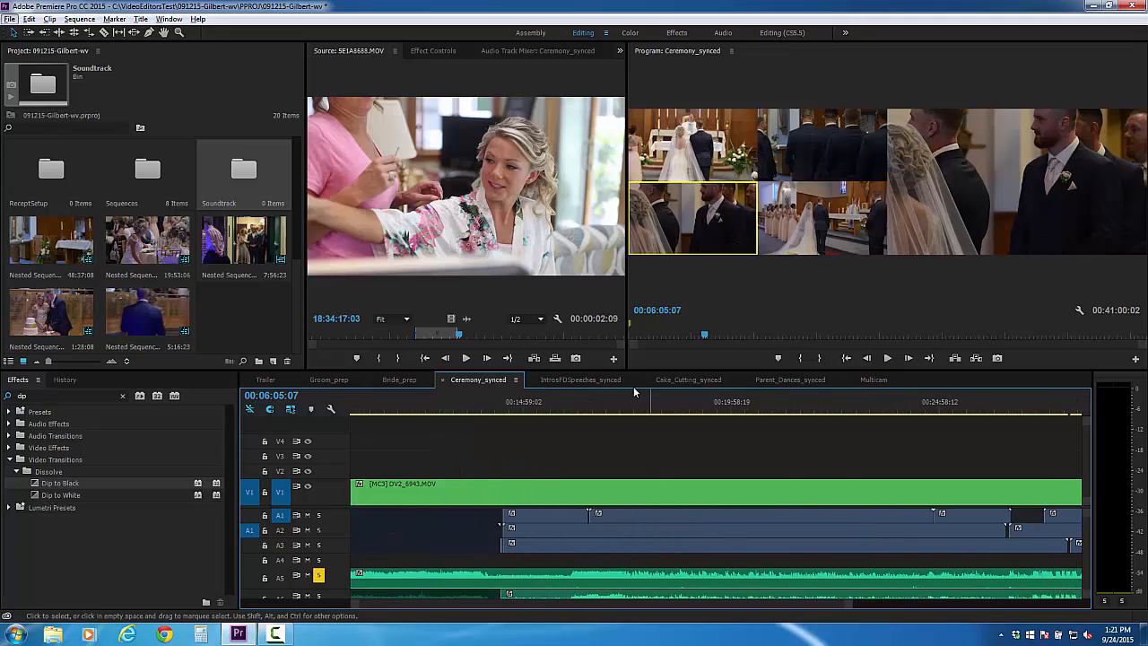
{"action": "left_click", "coordinate": [636, 403]}
{"action": "left_click_drag", "start_coordinate": [636, 404], "coordinate": [641, 404]}
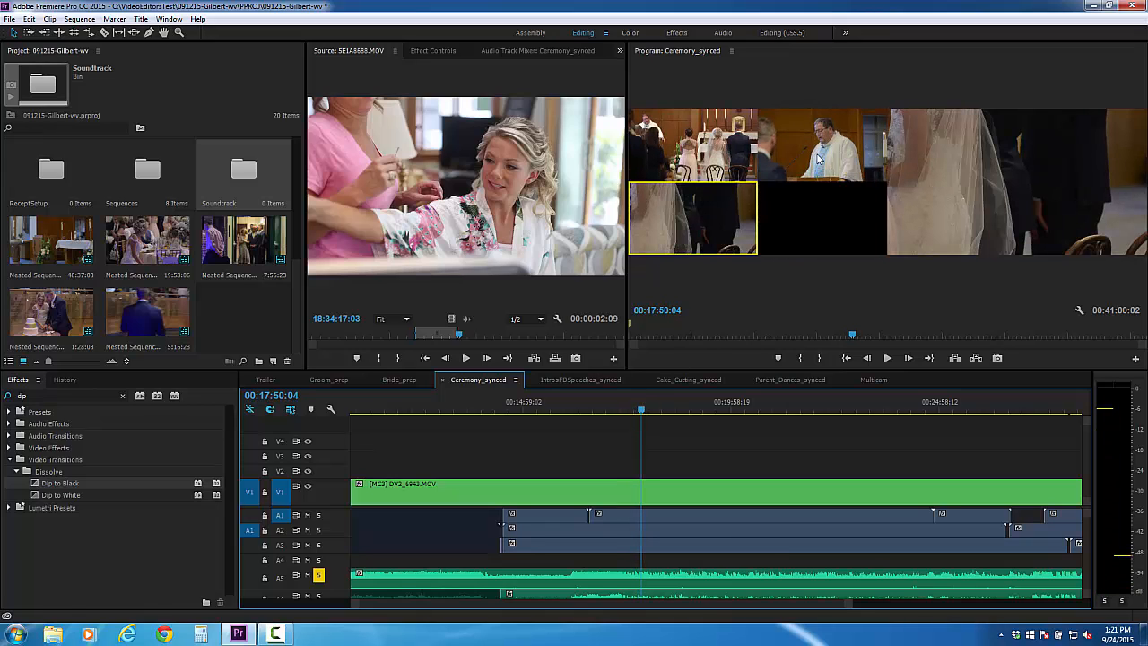
{"action": "key", "text": "c"}
{"action": "left_click", "coordinate": [642, 490]}
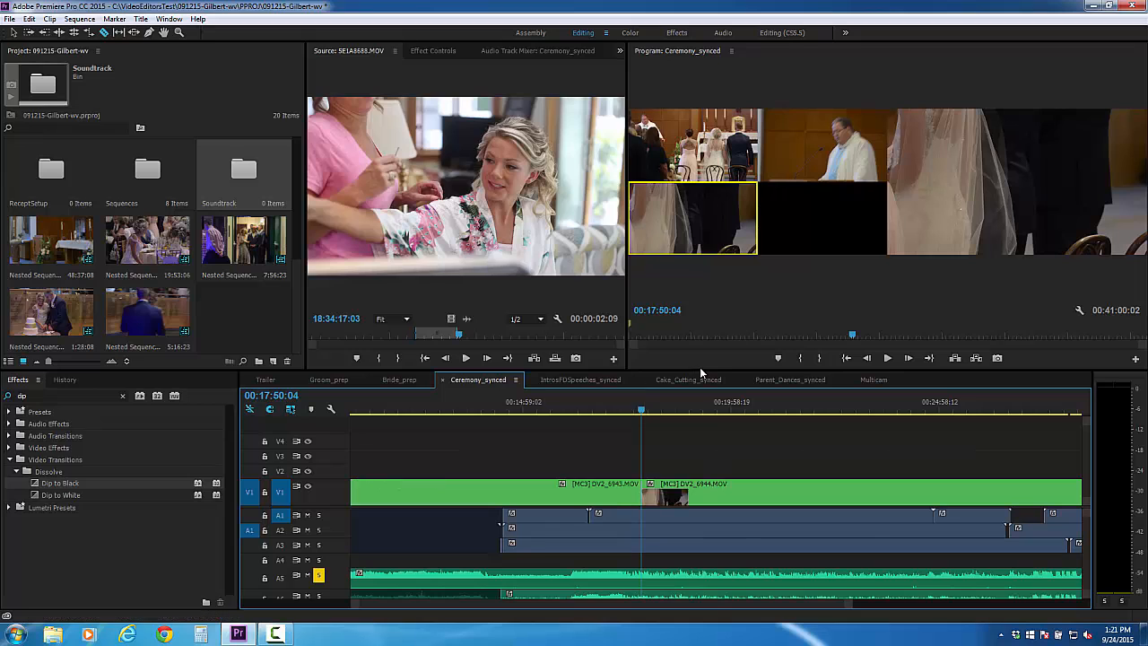
{"action": "left_click_drag", "start_coordinate": [699, 370], "coordinate": [699, 345]}
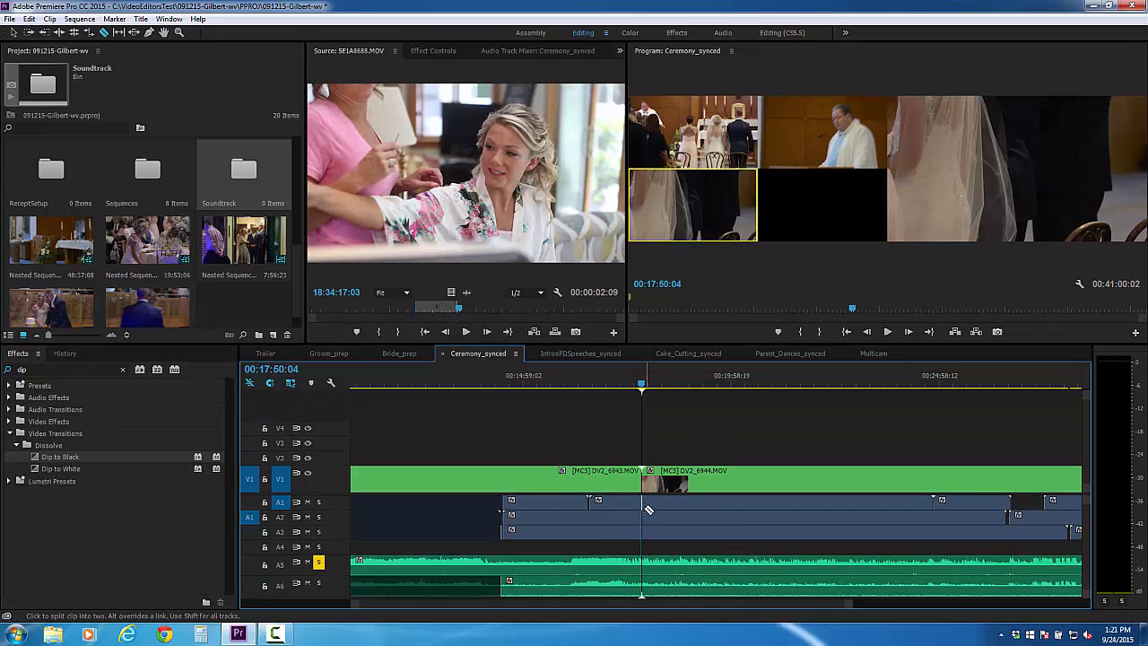
{"action": "left_click", "coordinate": [642, 505], "text": "shift"}
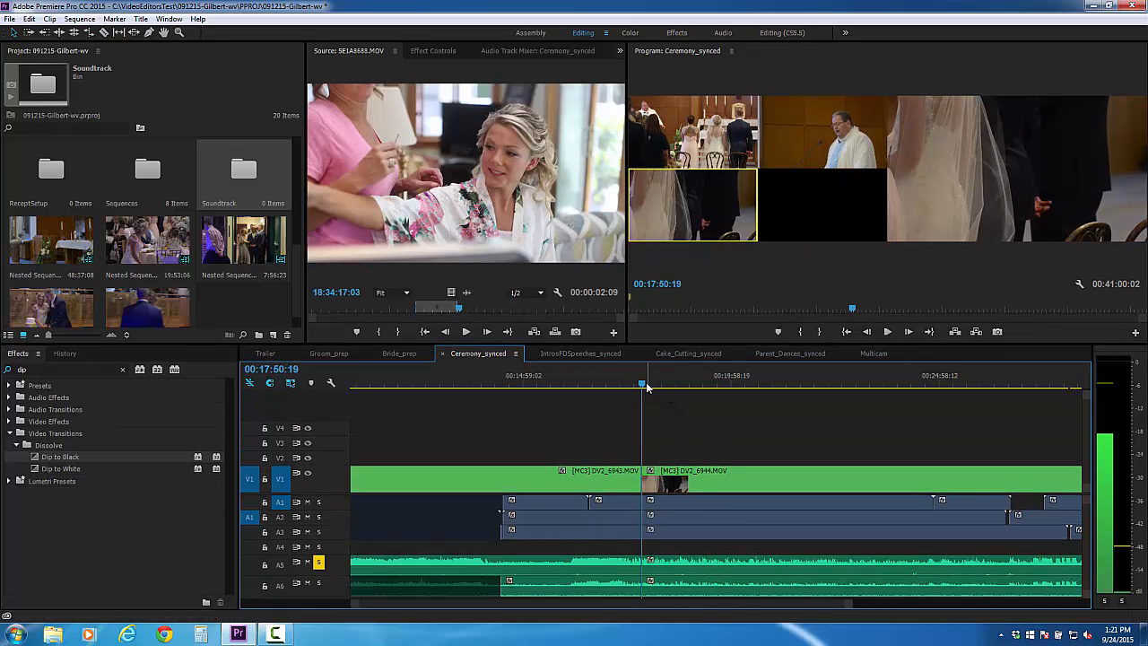
Split the clips on all tracks of Ceremony_synced at 00:18:36:15.
{"action": "left_click_drag", "start_coordinate": [648, 385], "coordinate": [678, 388]}
{"action": "key", "text": "c"}
{"action": "left_click", "coordinate": [674, 481], "text": "shift"}
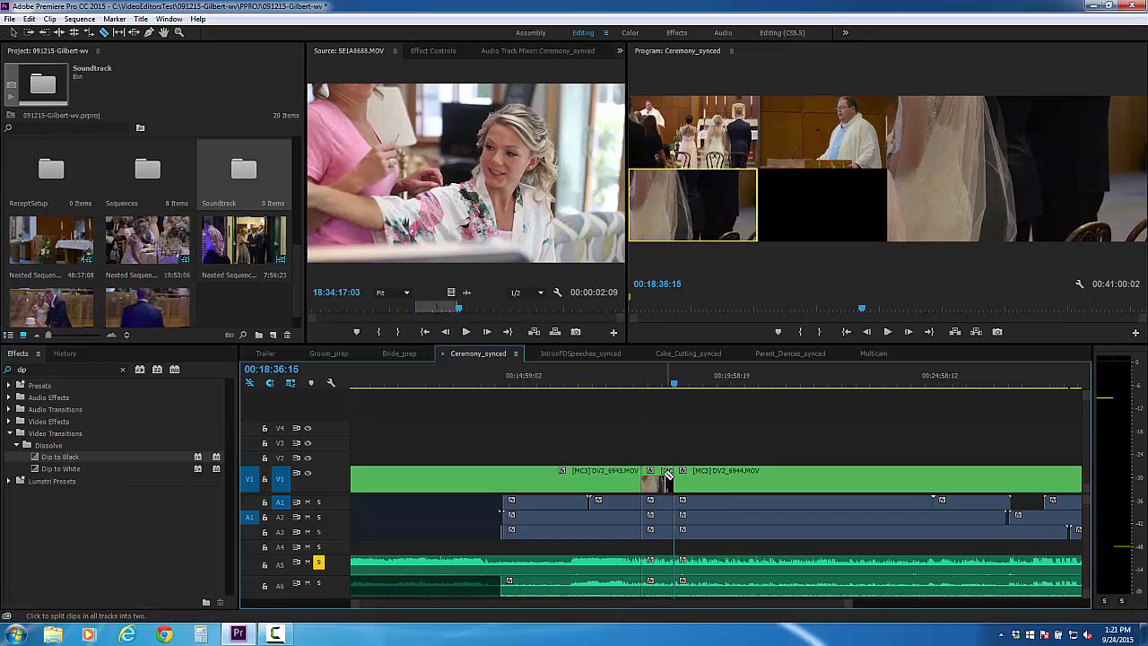
Copy the isolated Ceremony_synced segment with its video and all audio tracks into the Trailer sequence at about 00:00:34.
{"action": "key", "text": "v"}
{"action": "left_click_drag", "start_coordinate": [661, 439], "coordinate": [653, 609]}
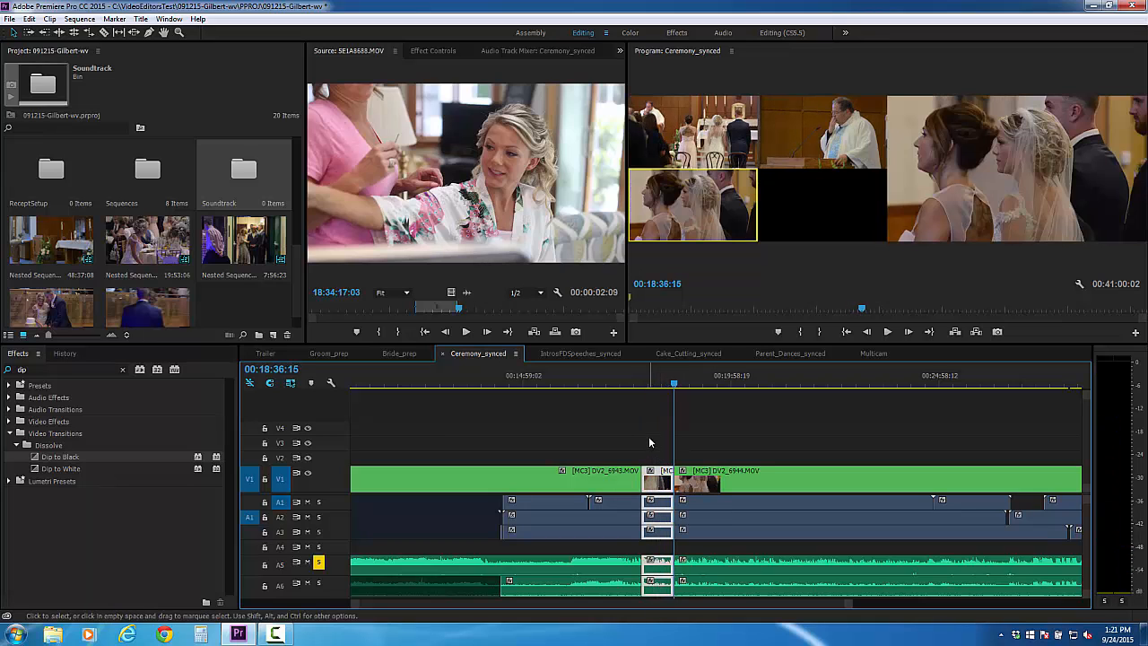
{"action": "left_click", "coordinate": [657, 429]}
{"action": "left_click", "coordinate": [657, 532], "text": "shift"}
{"action": "left_click", "coordinate": [659, 518], "text": "shift"}
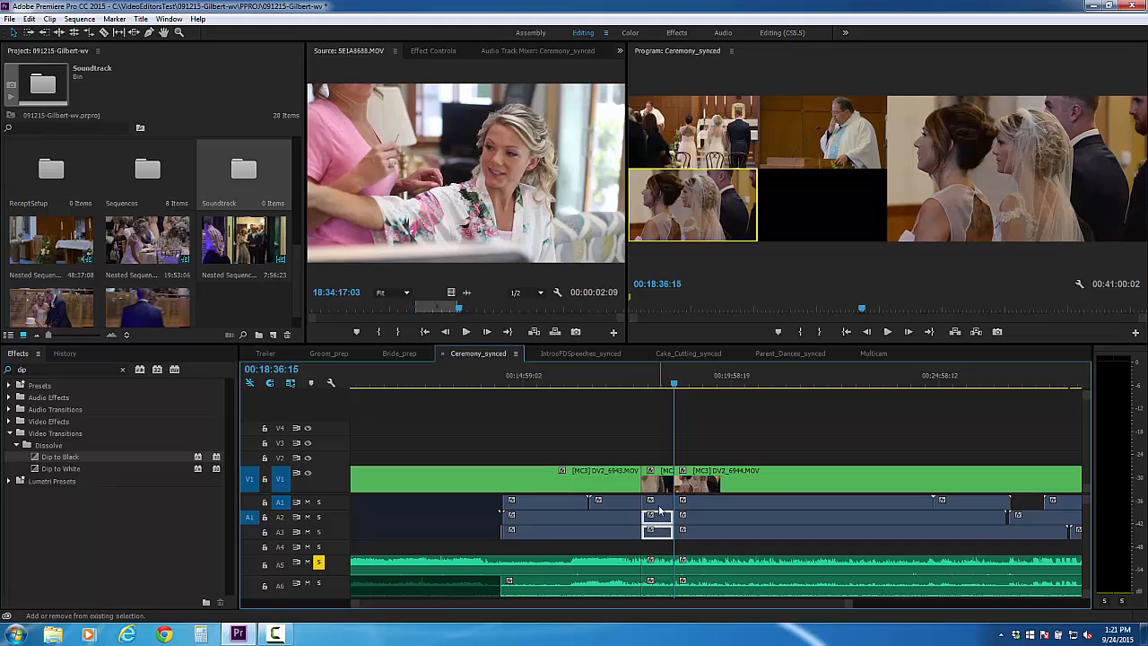
{"action": "left_click", "coordinate": [660, 504], "text": "shift"}
{"action": "left_click_drag", "start_coordinate": [660, 414], "coordinate": [656, 592]}
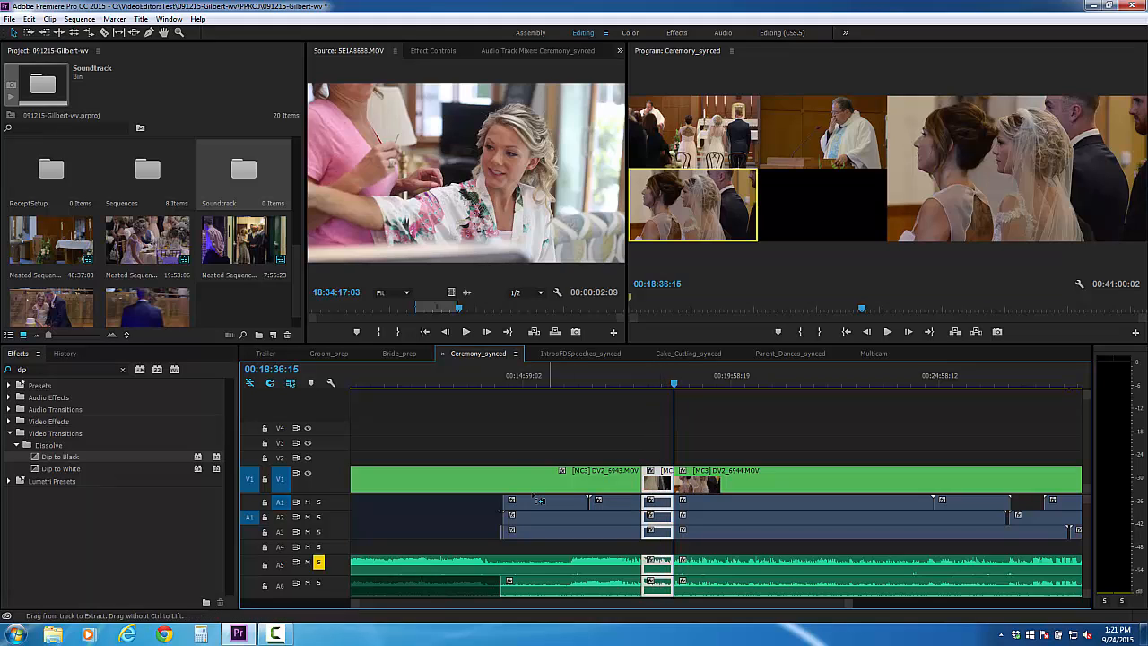
{"action": "left_click", "coordinate": [265, 354]}
{"action": "left_click", "coordinate": [452, 380]}
{"action": "key", "text": "ctrl+v"}
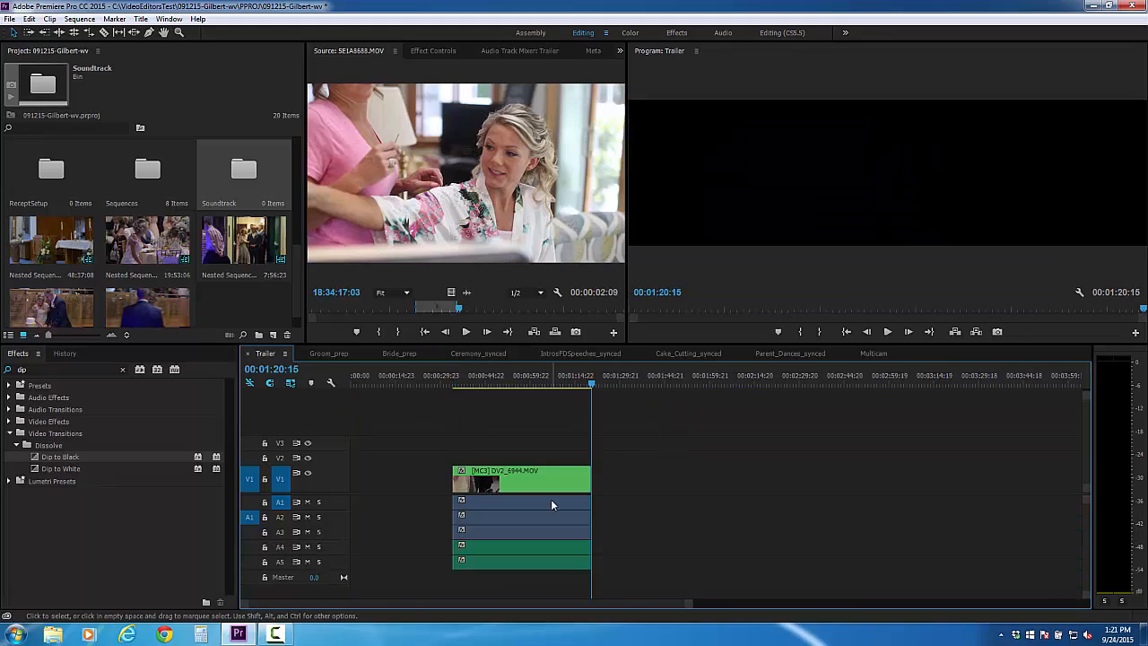
Switch the multicam clip pasted into Trailer to camera 2, the close view of the officiant at the lectern.
{"action": "left_click", "coordinate": [418, 516]}
{"action": "left_click", "coordinate": [464, 384]}
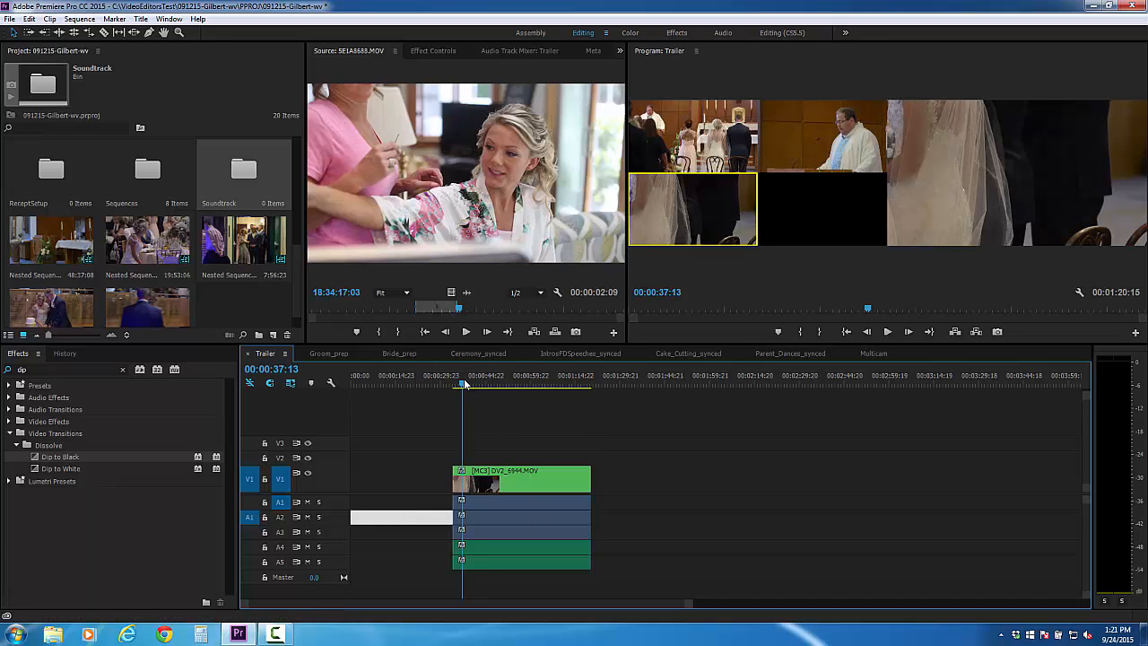
{"action": "left_click", "coordinate": [813, 146]}
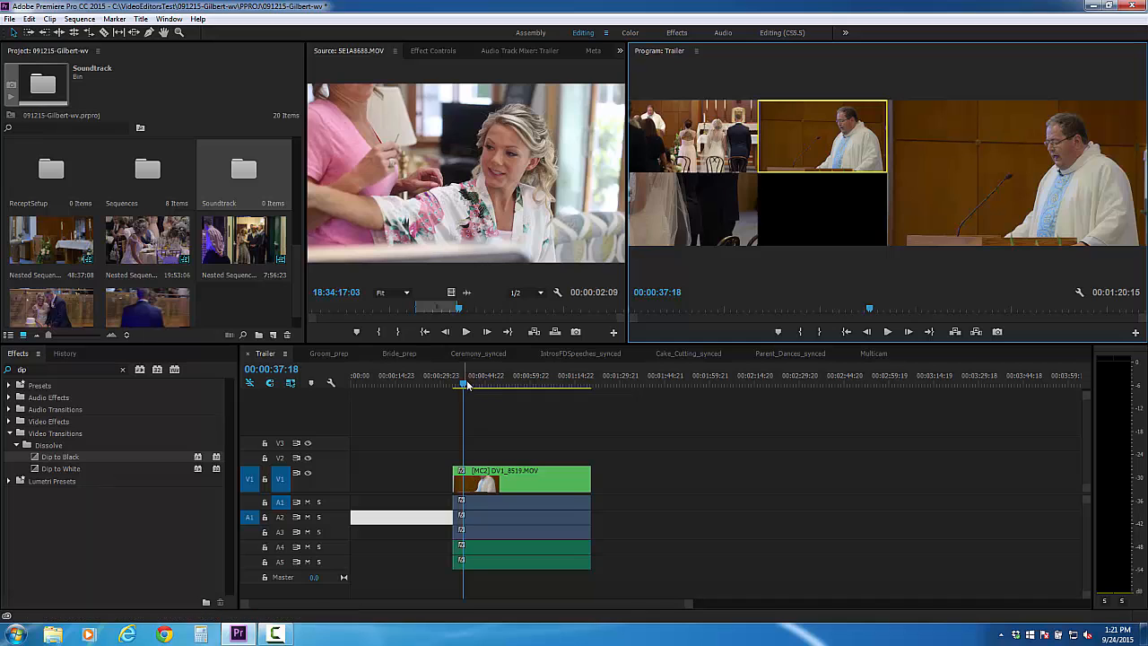
Split Trailer's V1 clip at 00:00:42:18 and about 00:00:54, and switch the middle segment to camera 3.
{"action": "key", "text": "space"}
{"action": "key", "text": "c"}
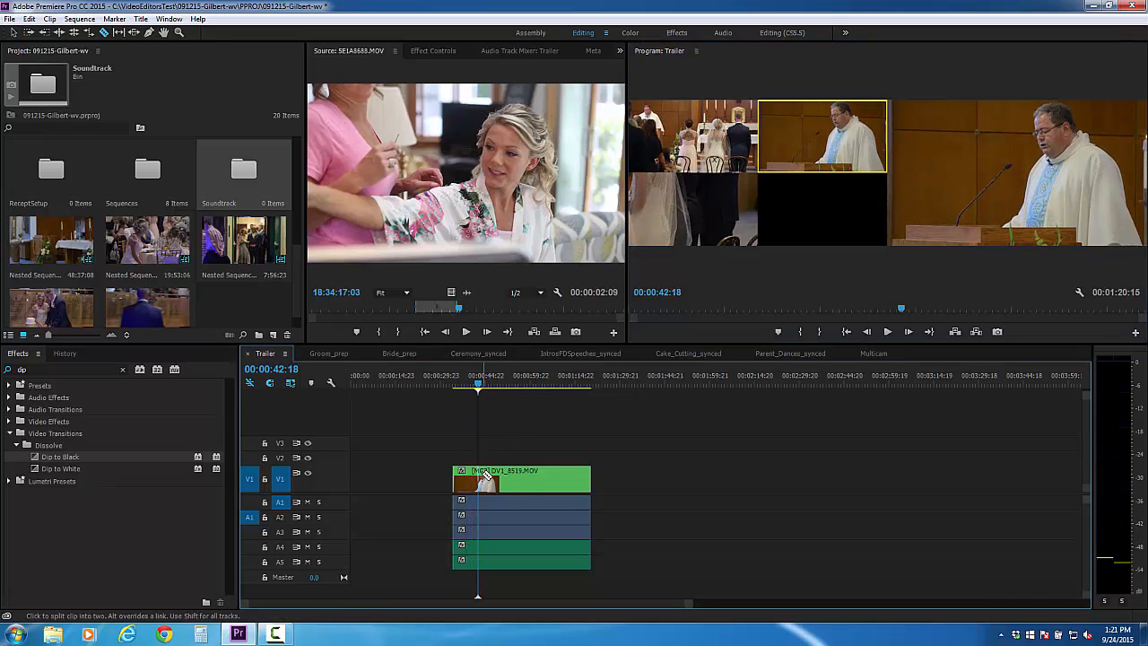
{"action": "left_click", "coordinate": [479, 479]}
{"action": "key", "text": "v"}
{"action": "right_click", "coordinate": [502, 476]}
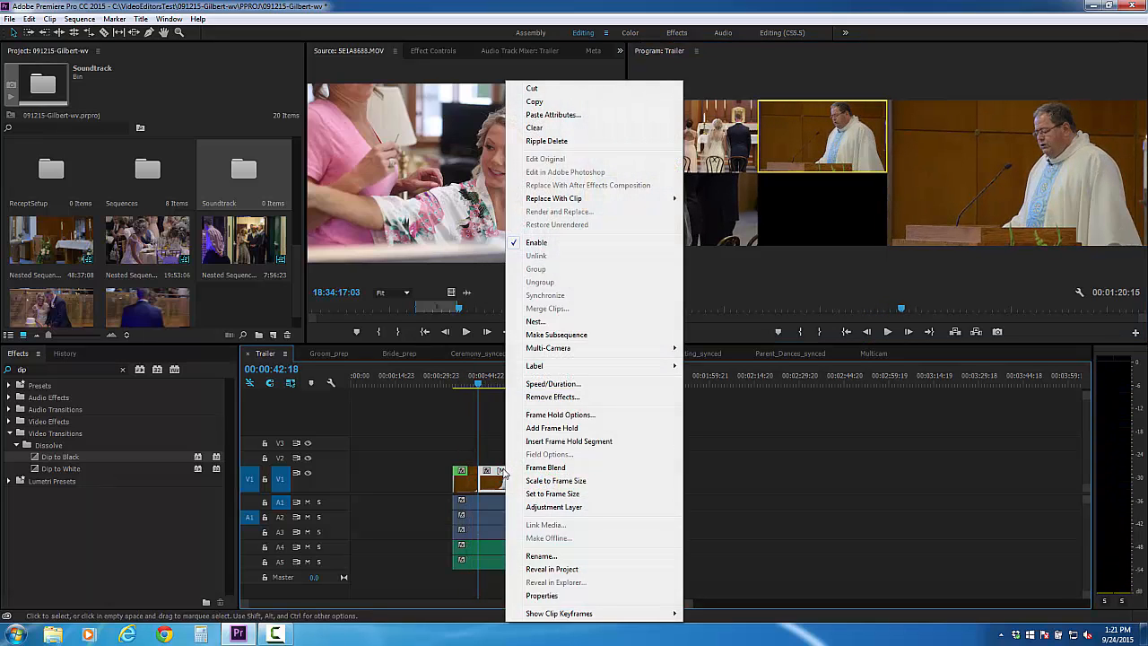
{"action": "mouse_move", "coordinate": [574, 348]}
{"action": "left_click", "coordinate": [705, 406]}
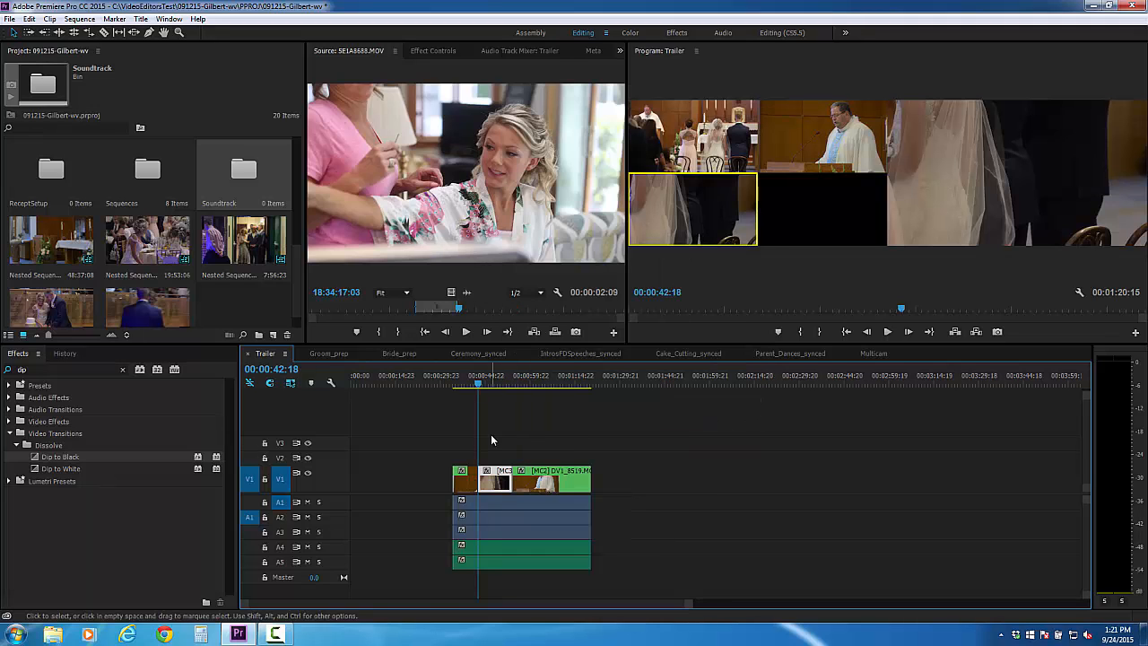
Change the middle V1 segment in Trailer to camera 1, the wide altar view.
{"action": "right_click", "coordinate": [502, 484]}
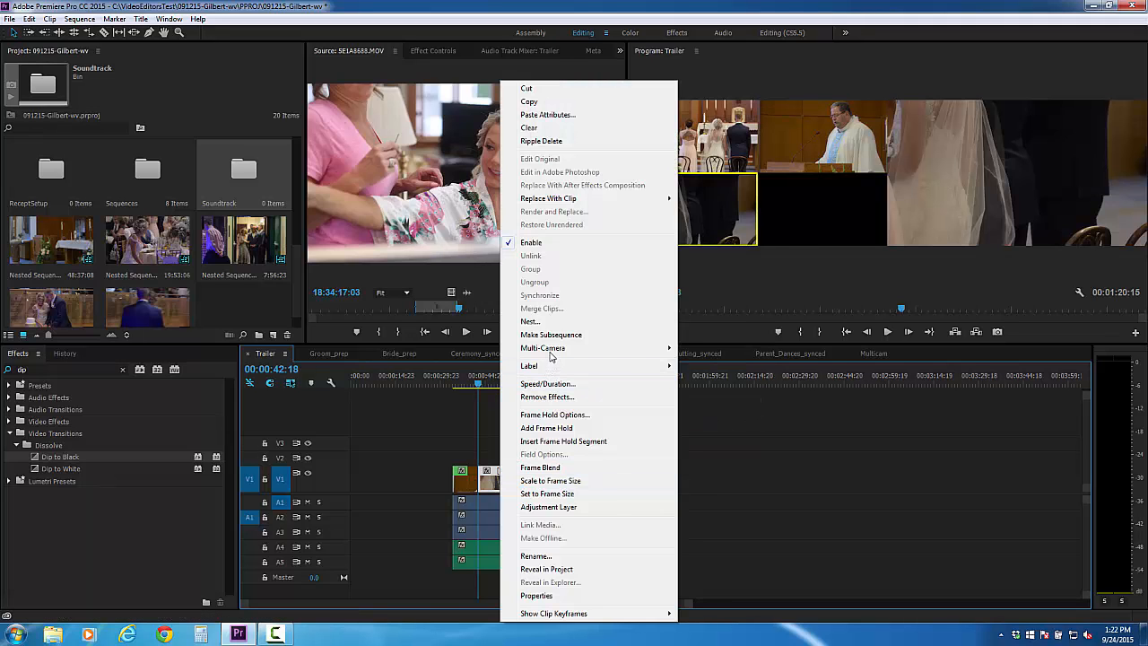
{"action": "mouse_move", "coordinate": [592, 350]}
{"action": "key", "text": "1"}
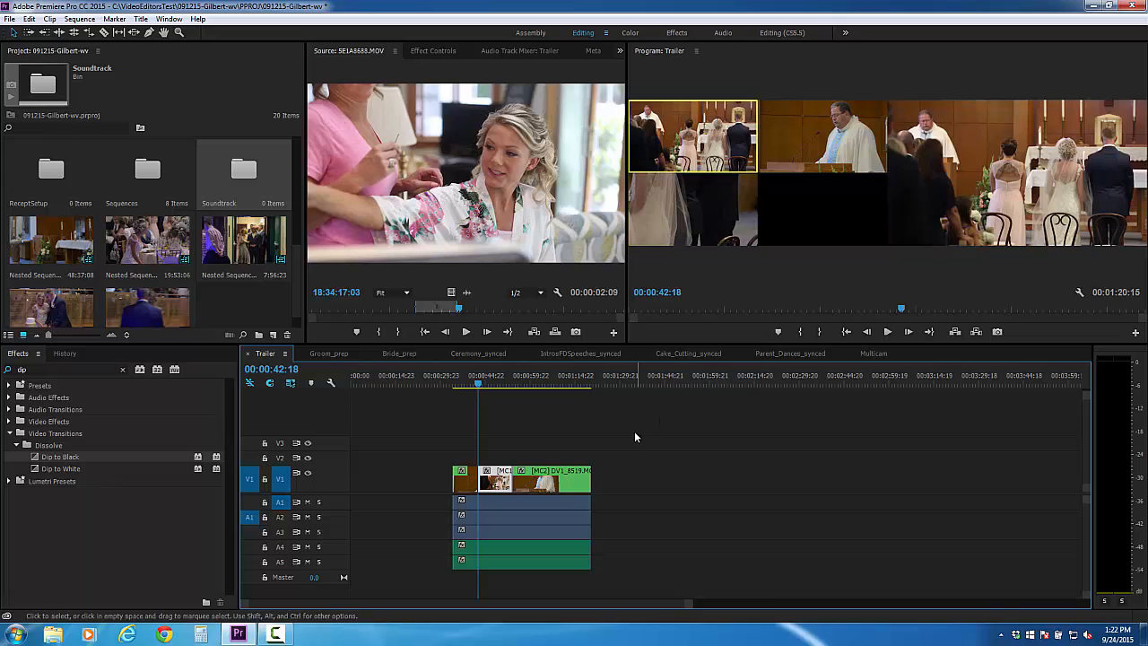
Move the playhead to 00:00:47:13 and disable the Trailer audio clips on A1, A2 and A3.
{"action": "mouse_move", "coordinate": [476, 385]}
{"action": "left_mouse_down"}
{"action": "mouse_move", "coordinate": [466, 386]}
{"action": "mouse_move", "coordinate": [492, 385]}
{"action": "left_mouse_up"}
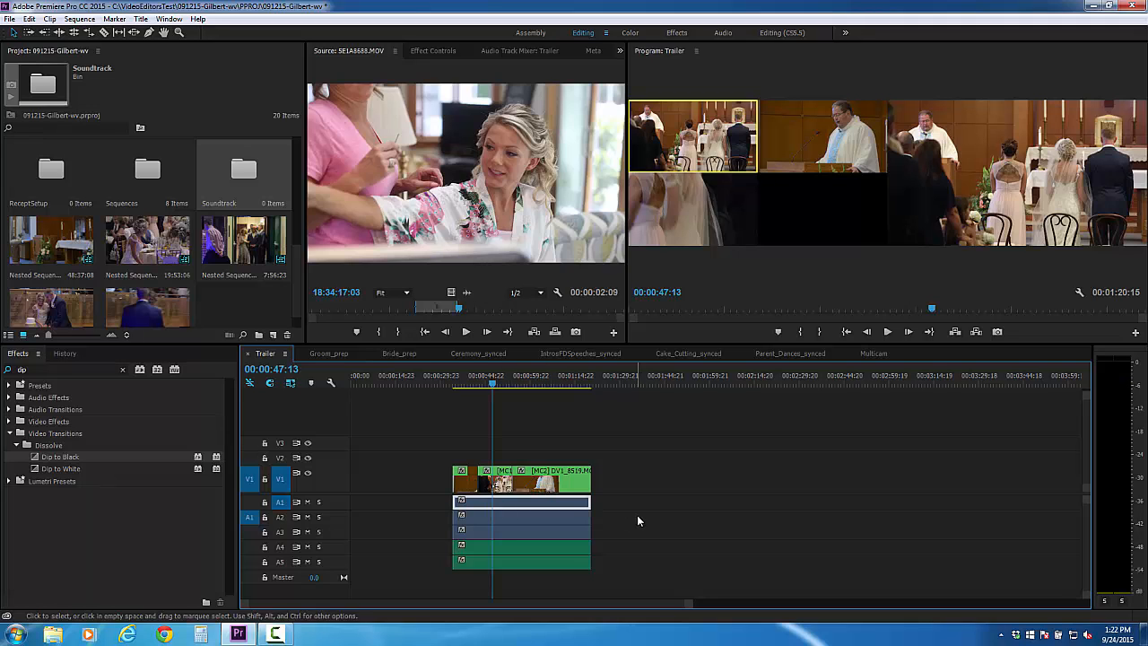
{"action": "left_click_drag", "start_coordinate": [615, 532], "coordinate": [529, 498]}
{"action": "right_click", "coordinate": [529, 498]}
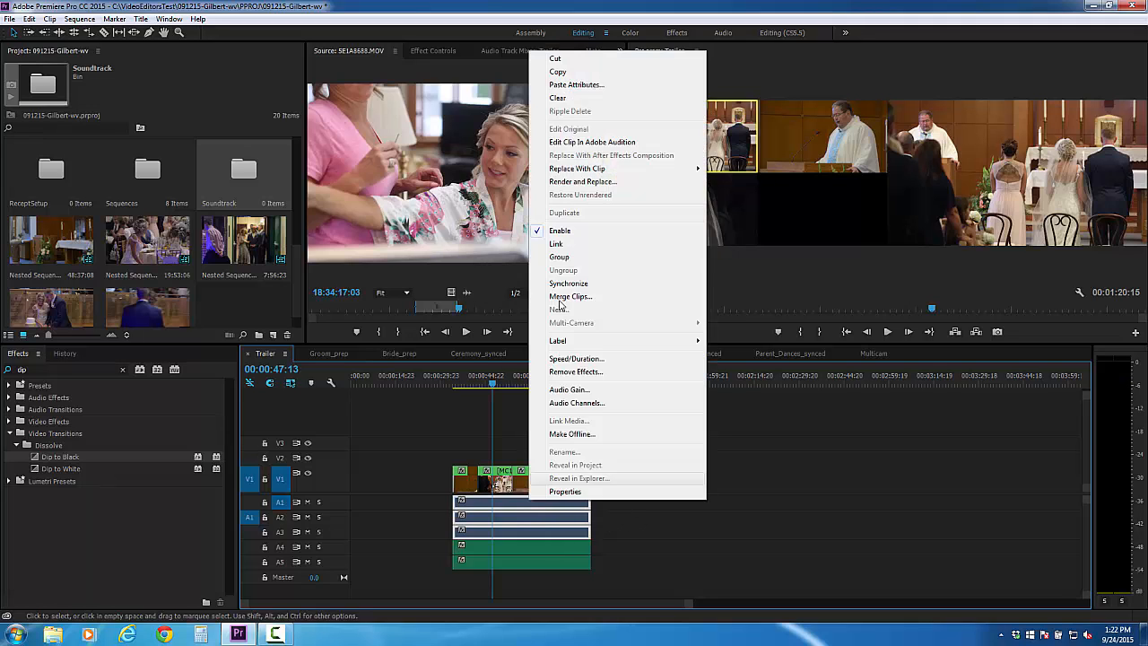
{"action": "left_click", "coordinate": [561, 231]}
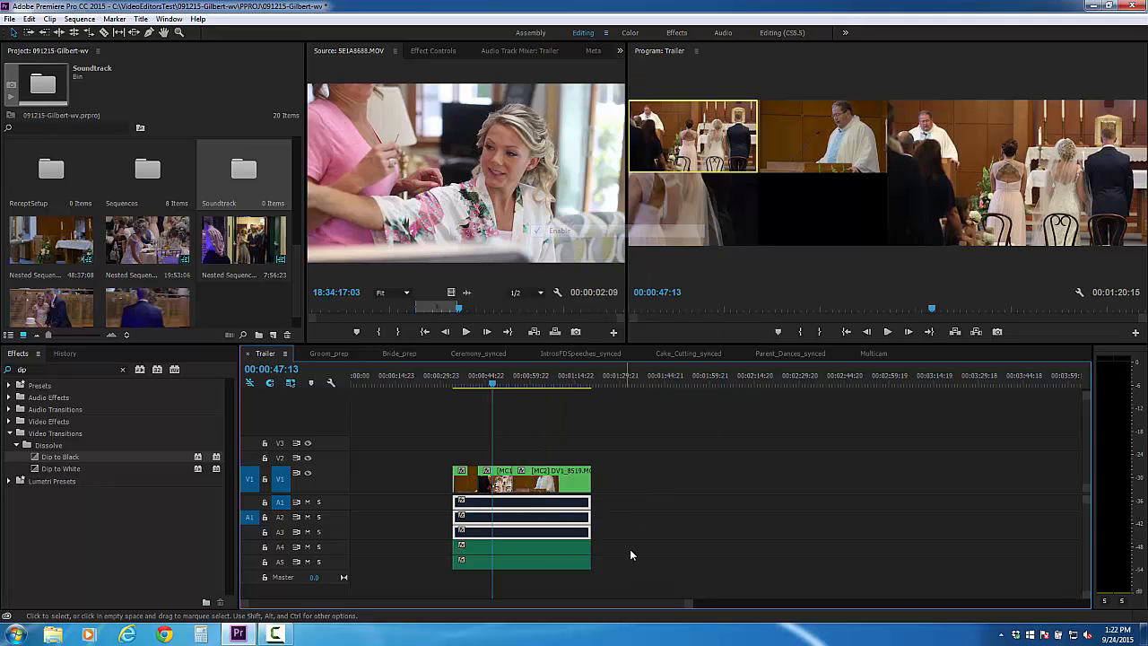
Disable the Trailer audio clip on A4 and enable the A1 clip again.
{"action": "right_click", "coordinate": [505, 551]}
{"action": "left_click", "coordinate": [565, 261]}
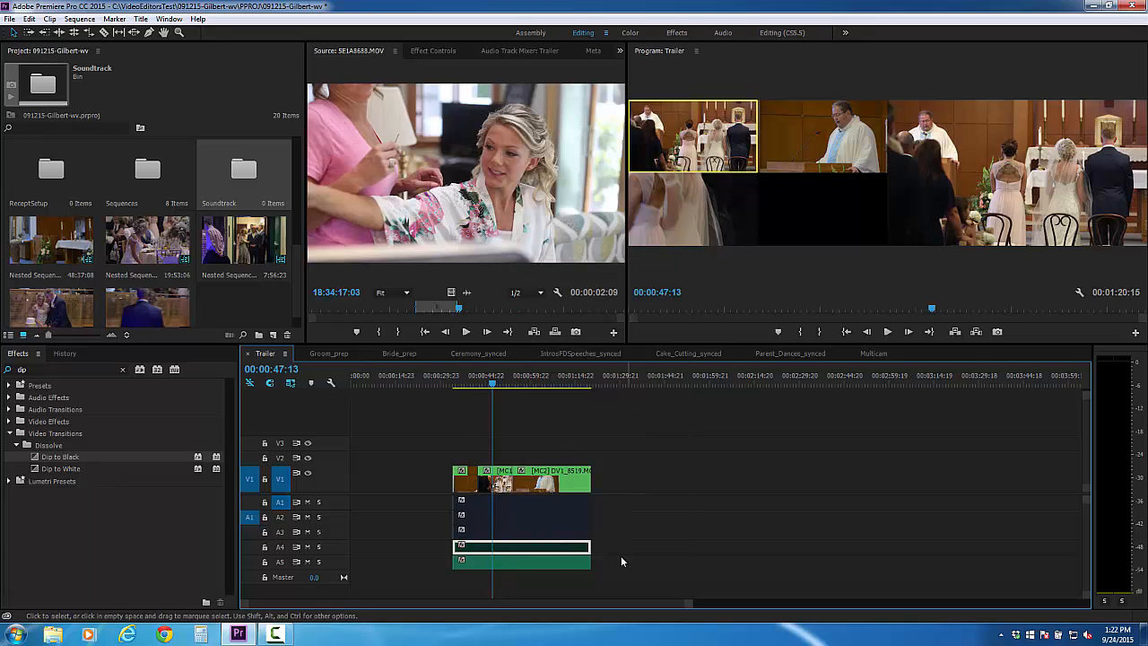
{"action": "right_click", "coordinate": [503, 499]}
{"action": "left_click", "coordinate": [552, 214]}
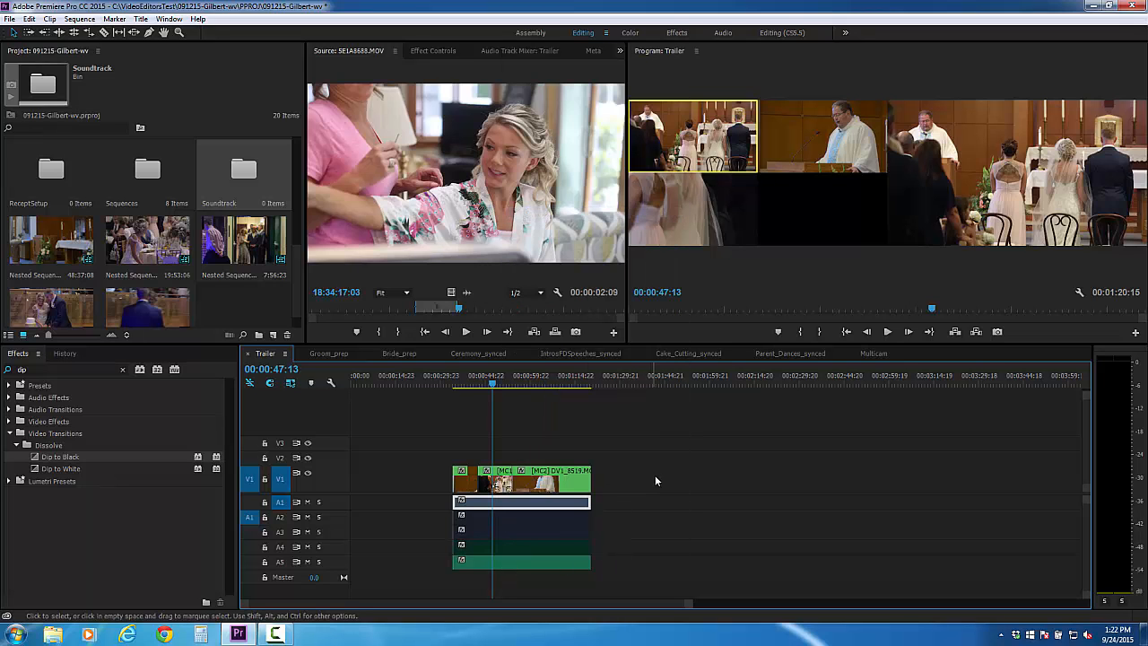
{"action": "left_click", "coordinate": [655, 480]}
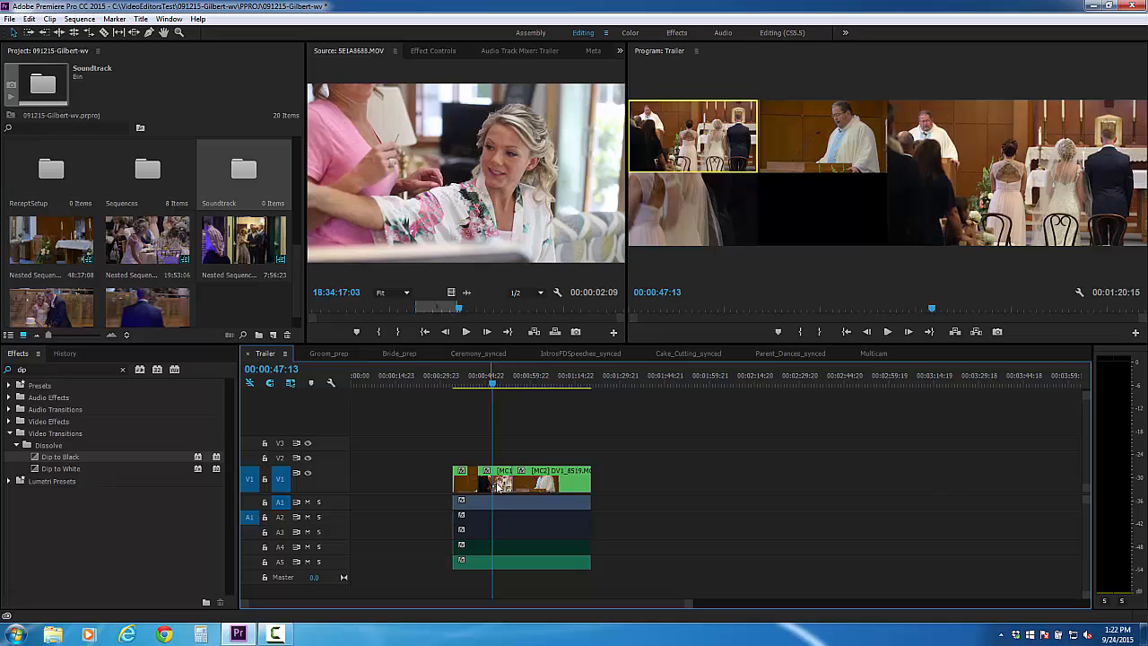
Glance over Ceremony_synced, and in IntrosFDSpeeches_synced split the clips on all tracks at about 00:14:03 and at 00:15:00:10.
{"action": "left_click", "coordinate": [475, 354]}
{"action": "left_click", "coordinate": [698, 416]}
{"action": "scroll", "coordinate": [704, 433], "scroll_direction": "down", "scroll_amount": 8}
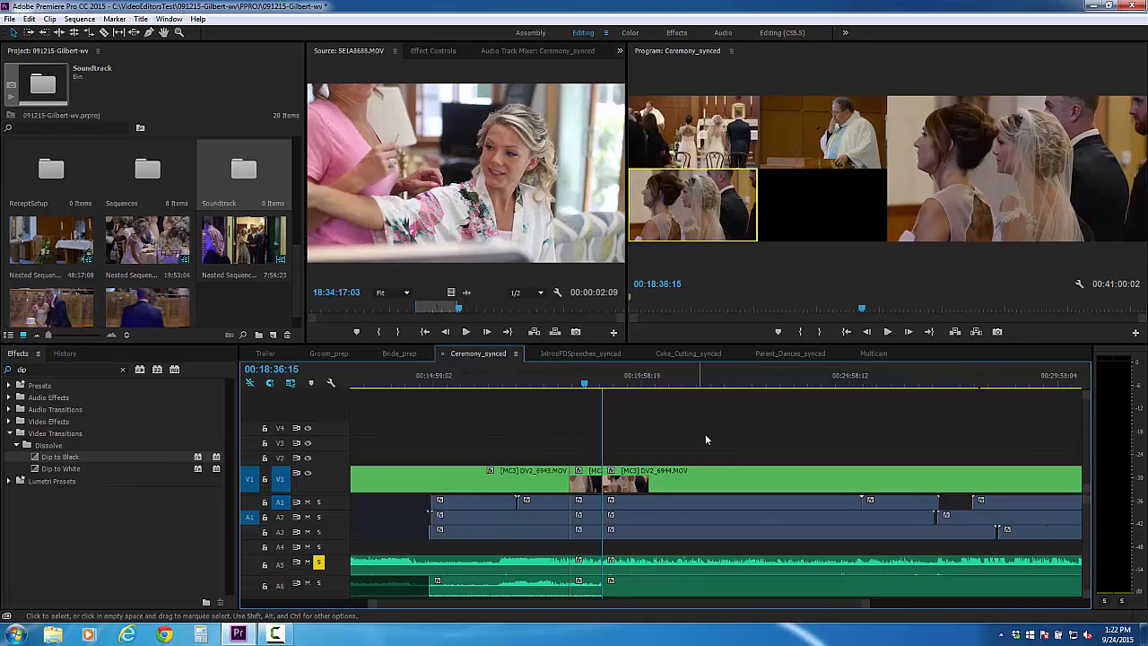
{"action": "left_click", "coordinate": [581, 353]}
{"action": "scroll", "coordinate": [560, 431], "scroll_direction": "down", "scroll_amount": 4}
{"action": "scroll", "coordinate": [560, 446], "scroll_direction": "up", "scroll_amount": 4}
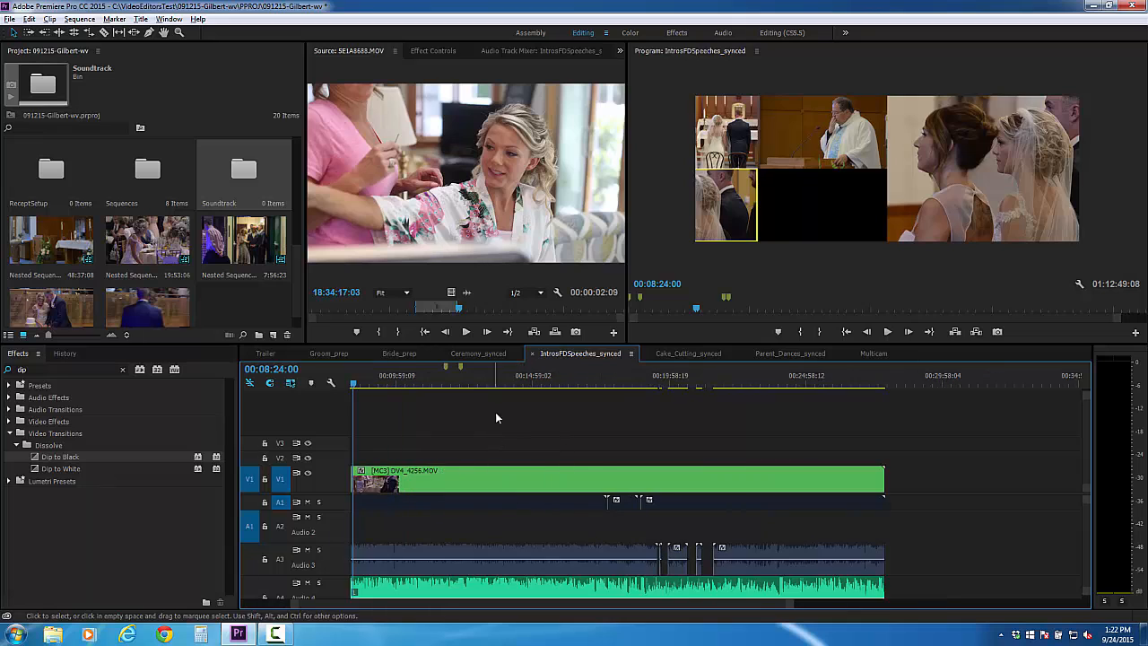
{"action": "left_click_drag", "start_coordinate": [502, 382], "coordinate": [532, 383]}
{"action": "key", "text": "c"}
{"action": "left_click", "coordinate": [508, 480]}
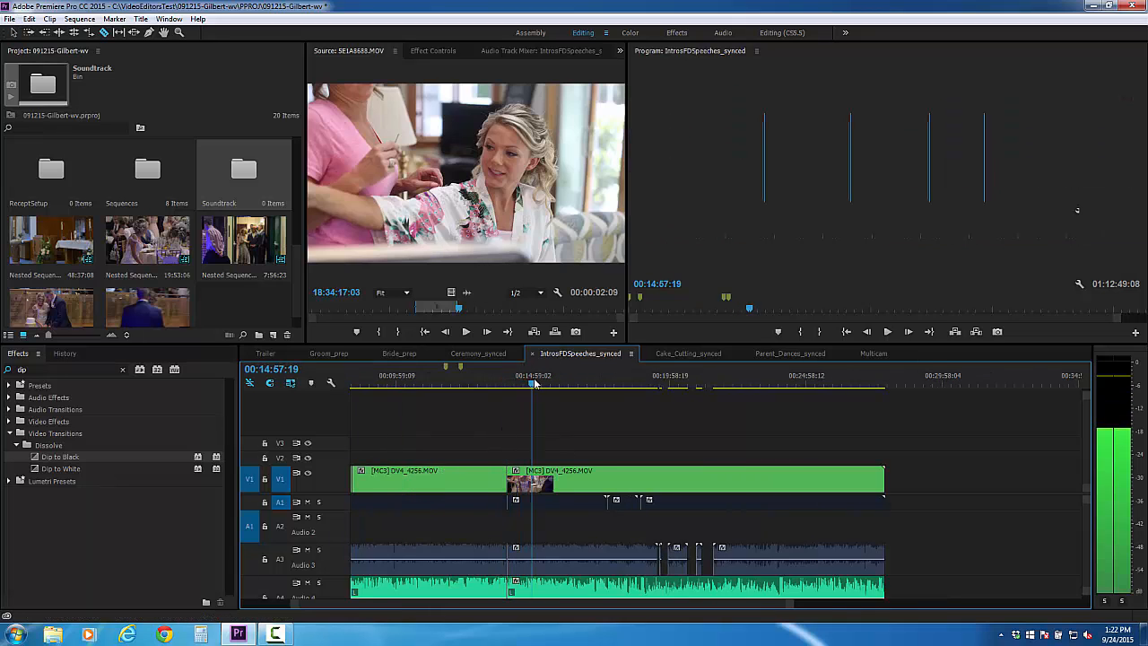
{"action": "left_click", "coordinate": [533, 479]}
Copy the isolated speech segment with its audio into the Trailer sequence at about 00:01:52.
{"action": "left_click", "coordinate": [520, 480]}
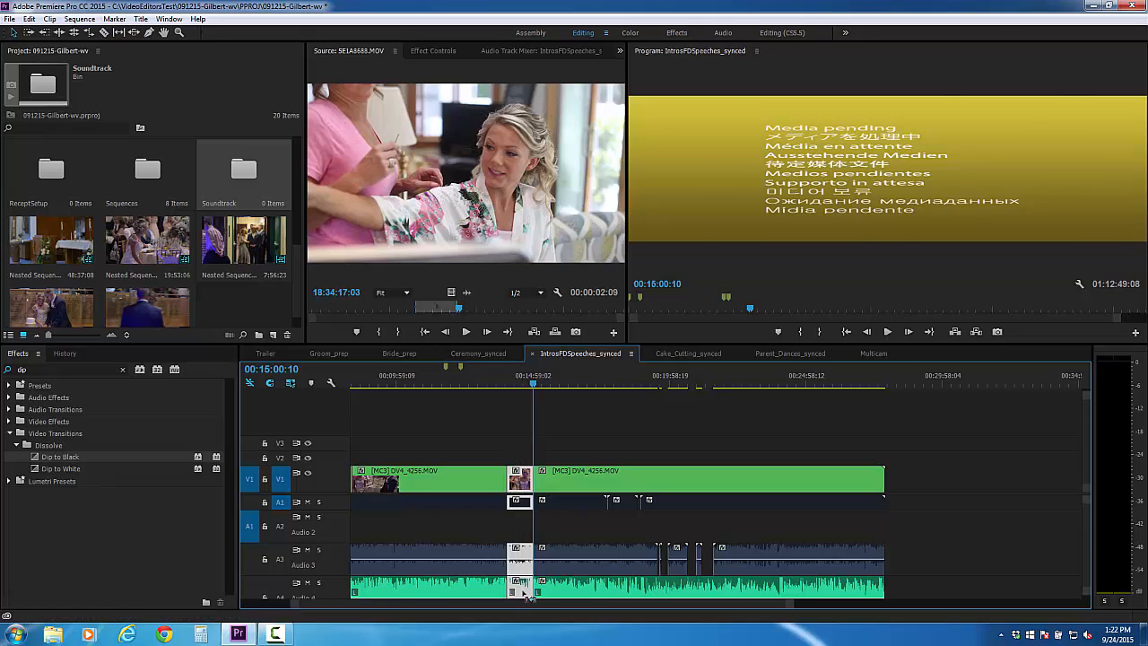
{"action": "left_click", "coordinate": [269, 353]}
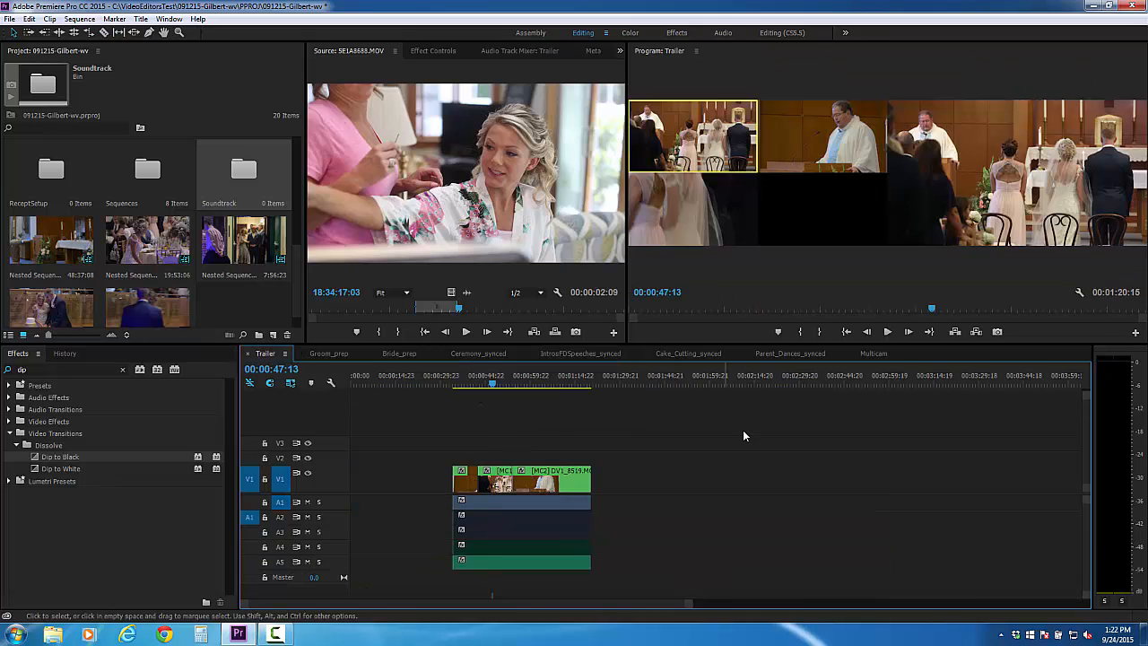
{"action": "left_click", "coordinate": [685, 382]}
{"action": "key", "text": "ctrl+v"}
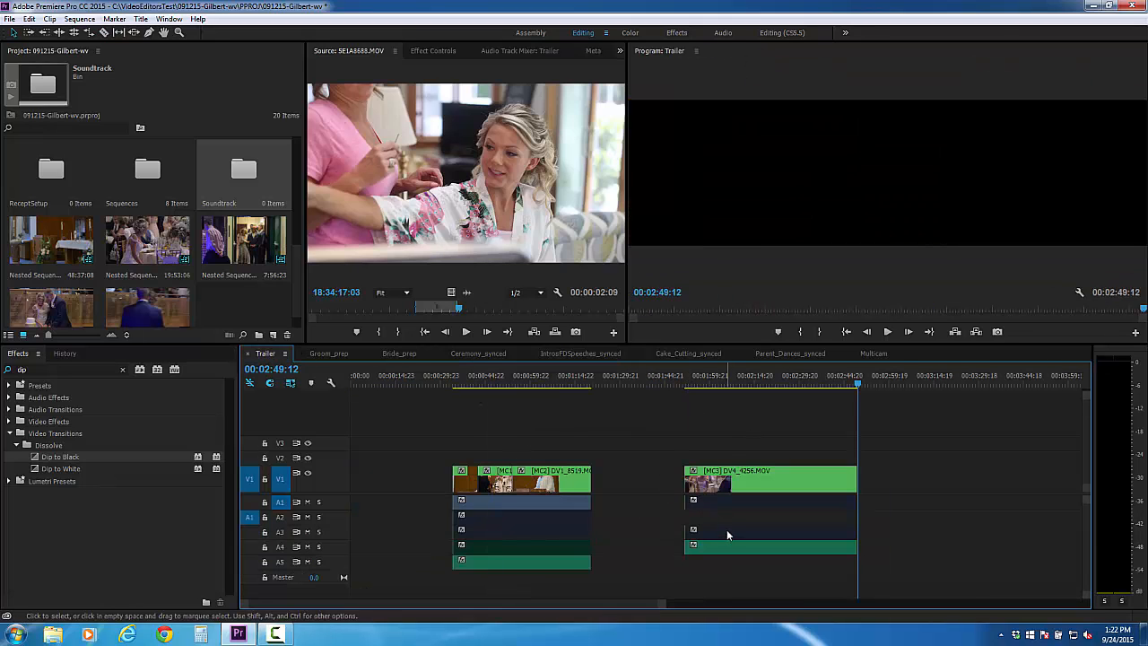
At the start of the Trailer's speech segment, about 00:01:52:16, switch the multicam clip to the speaker's camera.
{"action": "left_click", "coordinate": [709, 384]}
{"action": "left_click_drag", "start_coordinate": [709, 384], "coordinate": [686, 384]}
{"action": "key", "text": "space"}
{"action": "left_click", "coordinate": [702, 144]}
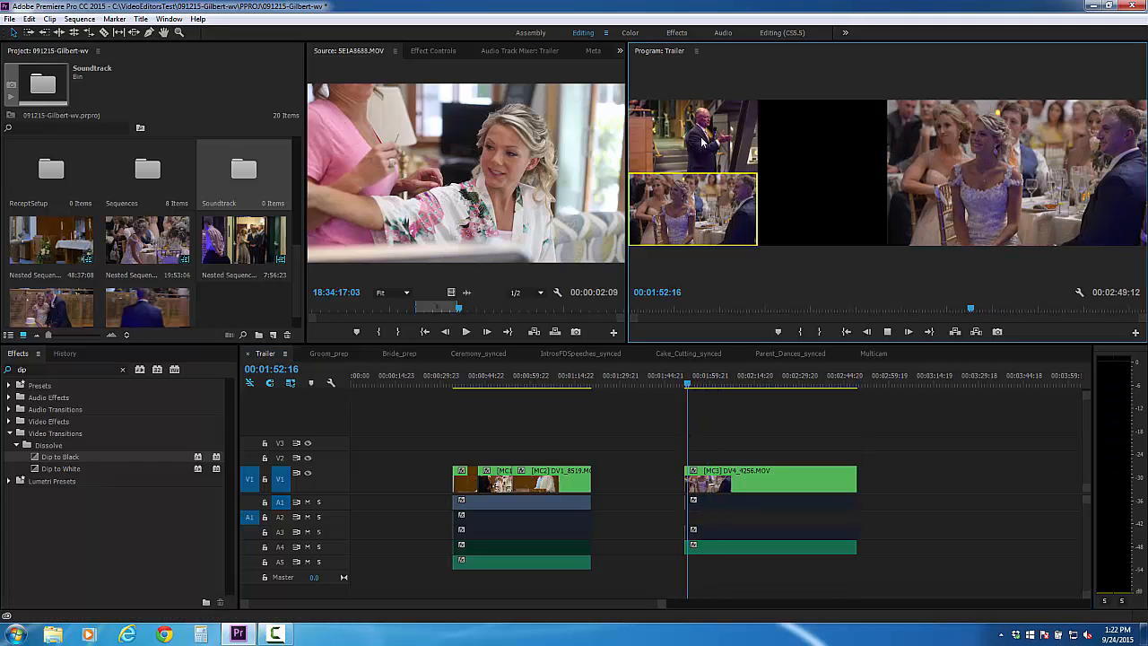
{"action": "left_click", "coordinate": [714, 423]}
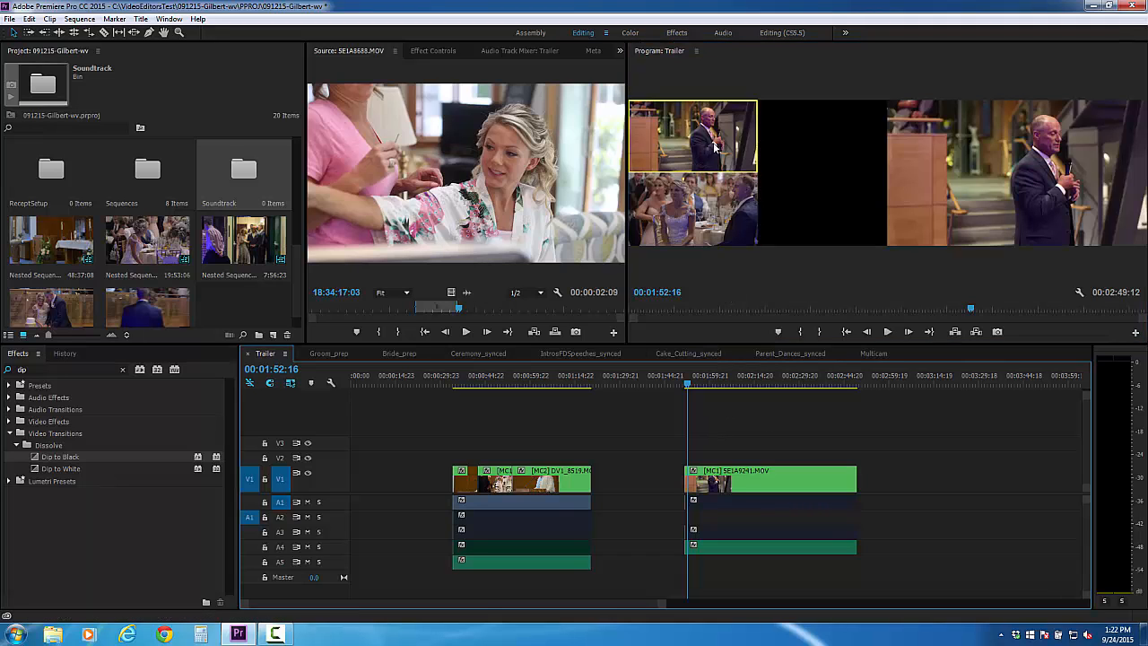
{"action": "left_click", "coordinate": [709, 145]}
Play the speech segment to about 00:02:05:21, cutting live back and forth between the speaker's camera and the guest table camera.
{"action": "left_click", "coordinate": [717, 440]}
{"action": "key", "text": "space"}
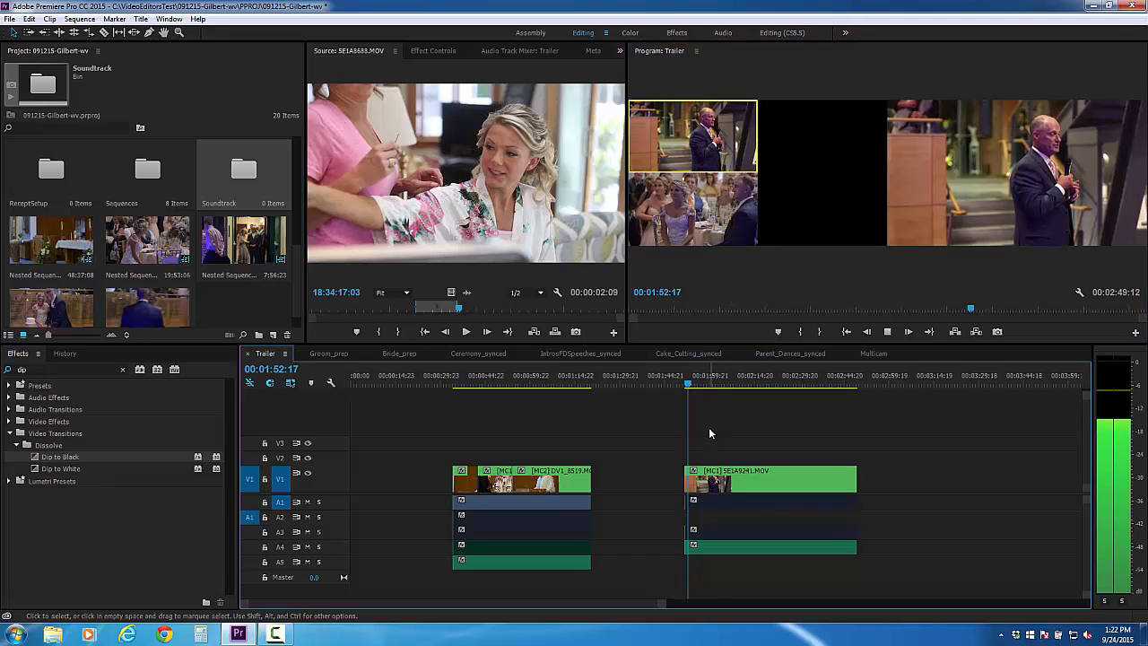
{"action": "left_click", "coordinate": [701, 138]}
{"action": "key", "text": "space"}
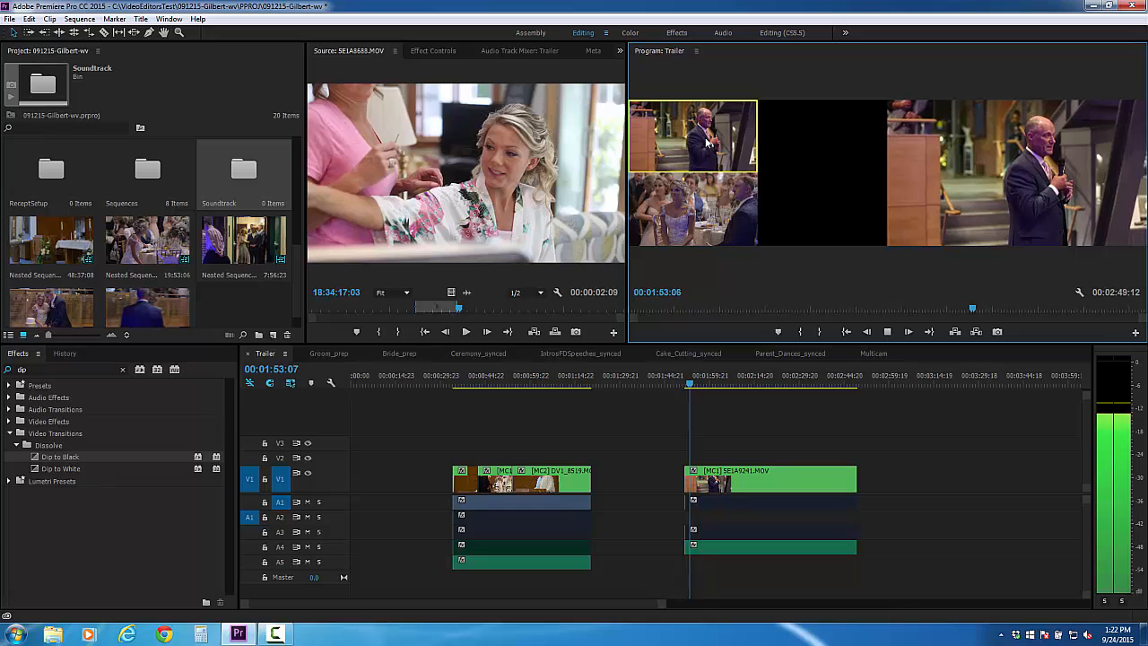
{"action": "left_click", "coordinate": [716, 231]}
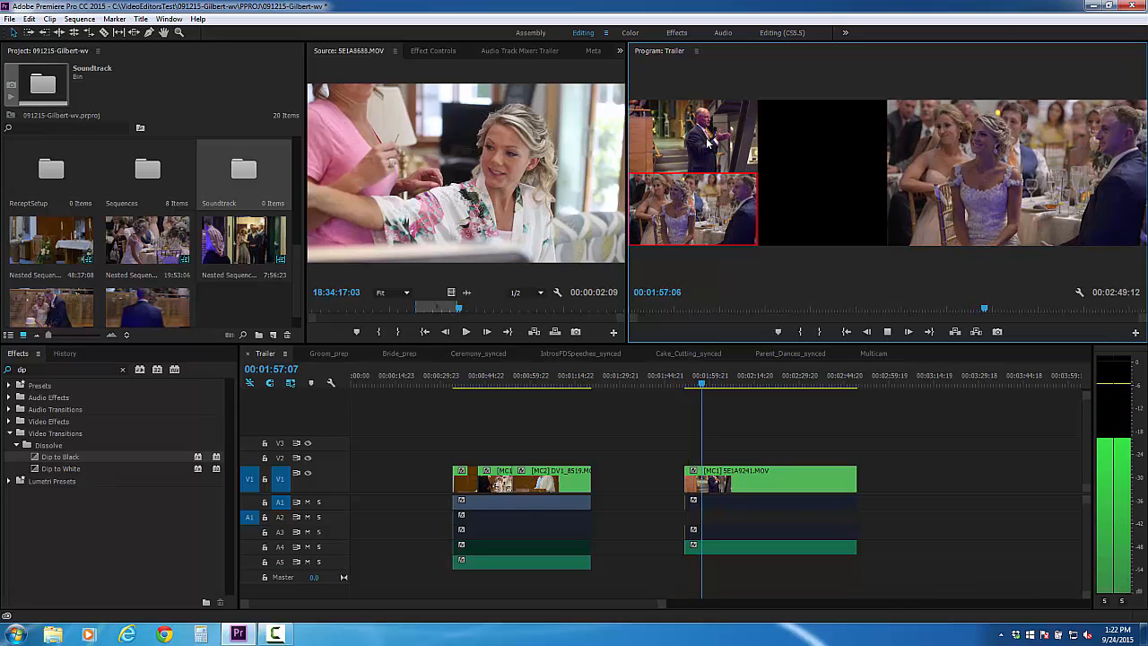
{"action": "left_click", "coordinate": [708, 142]}
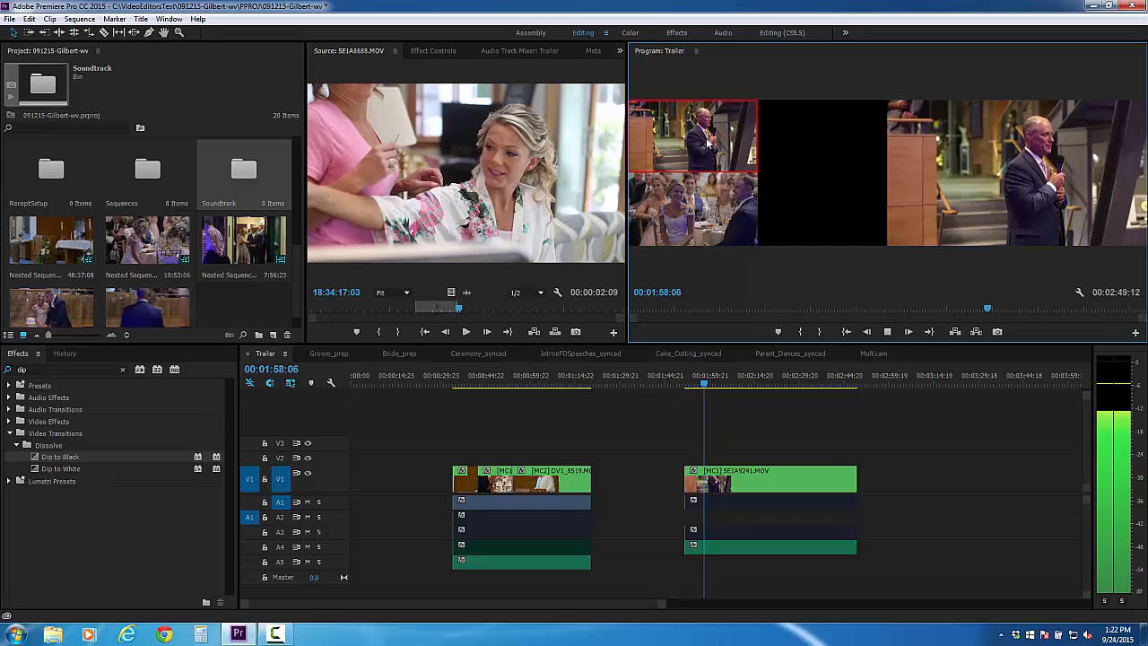
{"action": "left_click", "coordinate": [697, 215]}
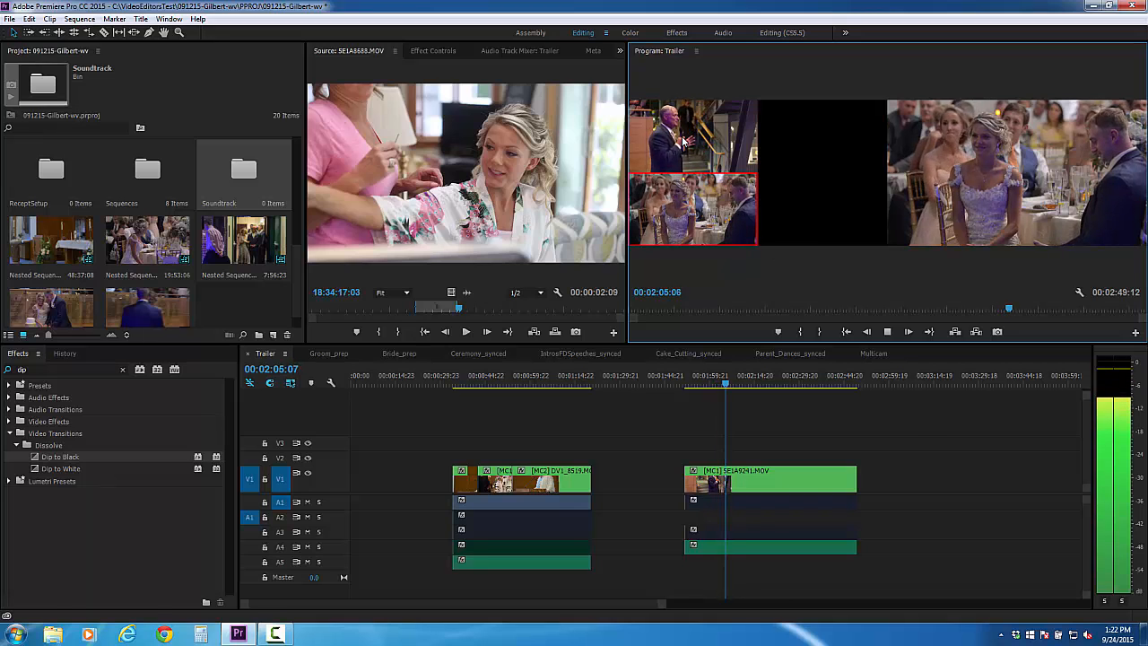
{"action": "left_click", "coordinate": [674, 109]}
{"action": "left_click", "coordinate": [914, 431]}
{"action": "key", "text": "space"}
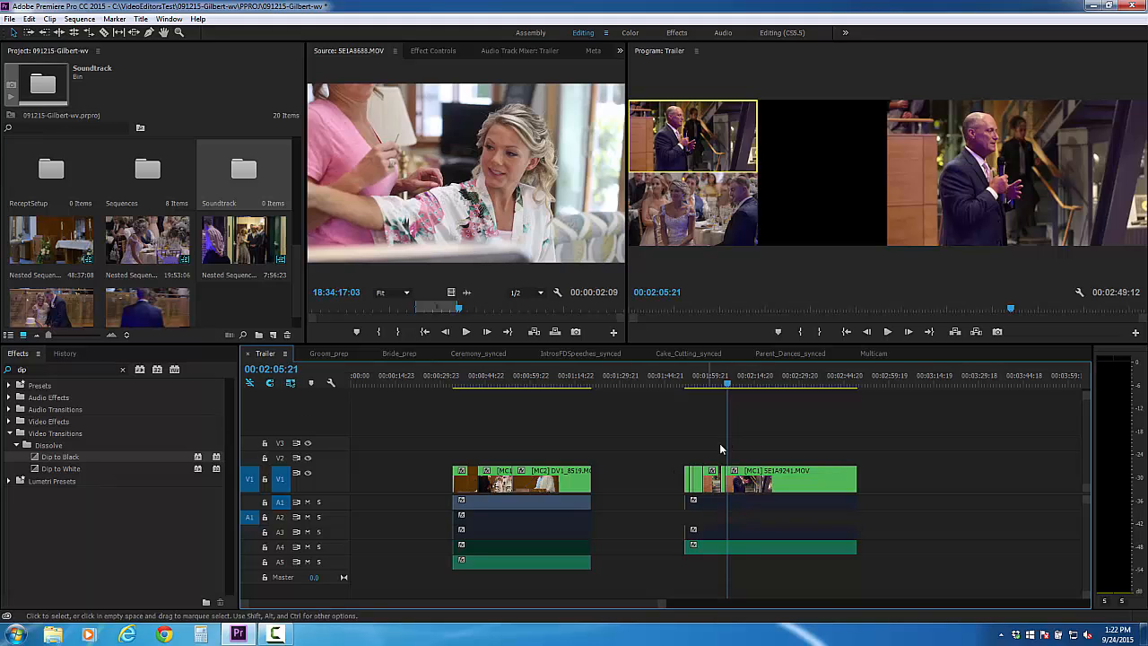
Copy the three Bride_prep clips into the Trailer sequence directly after the speech segment.
{"action": "left_click", "coordinate": [330, 353]}
{"action": "left_click", "coordinate": [392, 375]}
{"action": "left_click", "coordinate": [397, 354]}
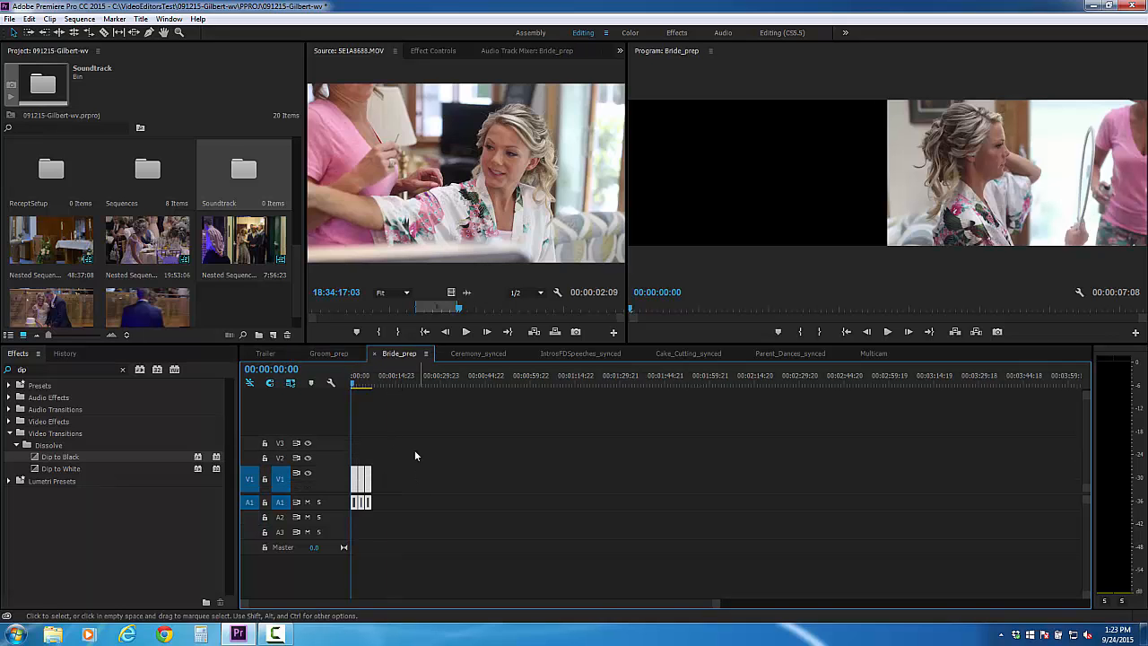
{"action": "left_click", "coordinate": [268, 354]}
{"action": "left_click", "coordinate": [858, 384]}
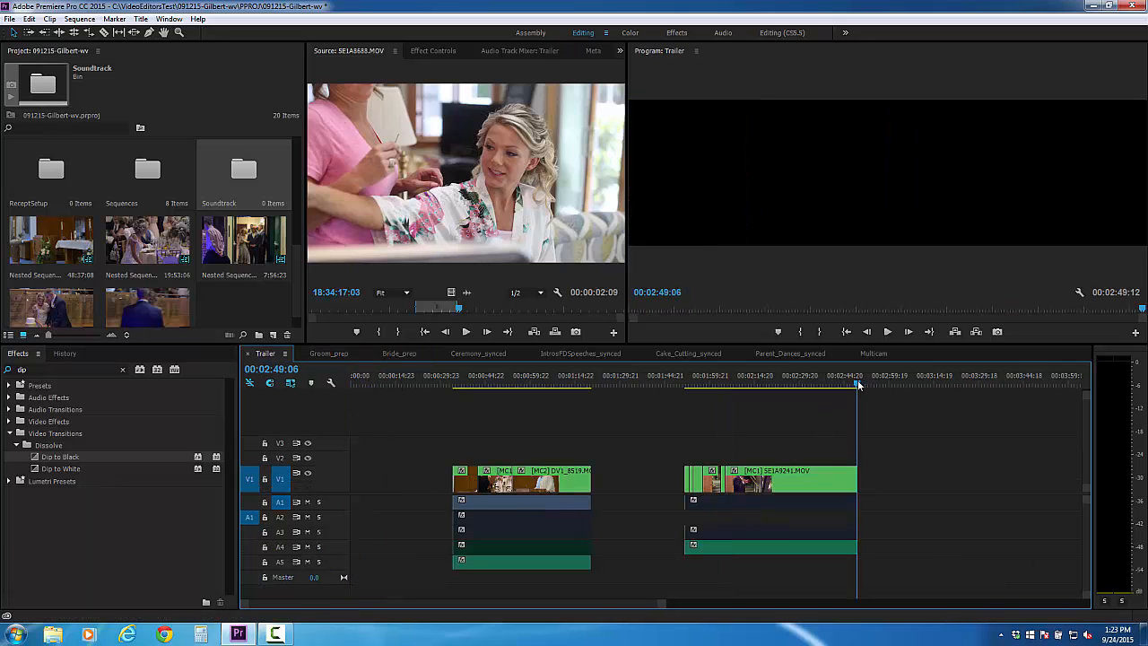
{"action": "left_click_drag", "start_coordinate": [858, 384], "coordinate": [860, 383]}
{"action": "key", "text": "ctrl+v"}
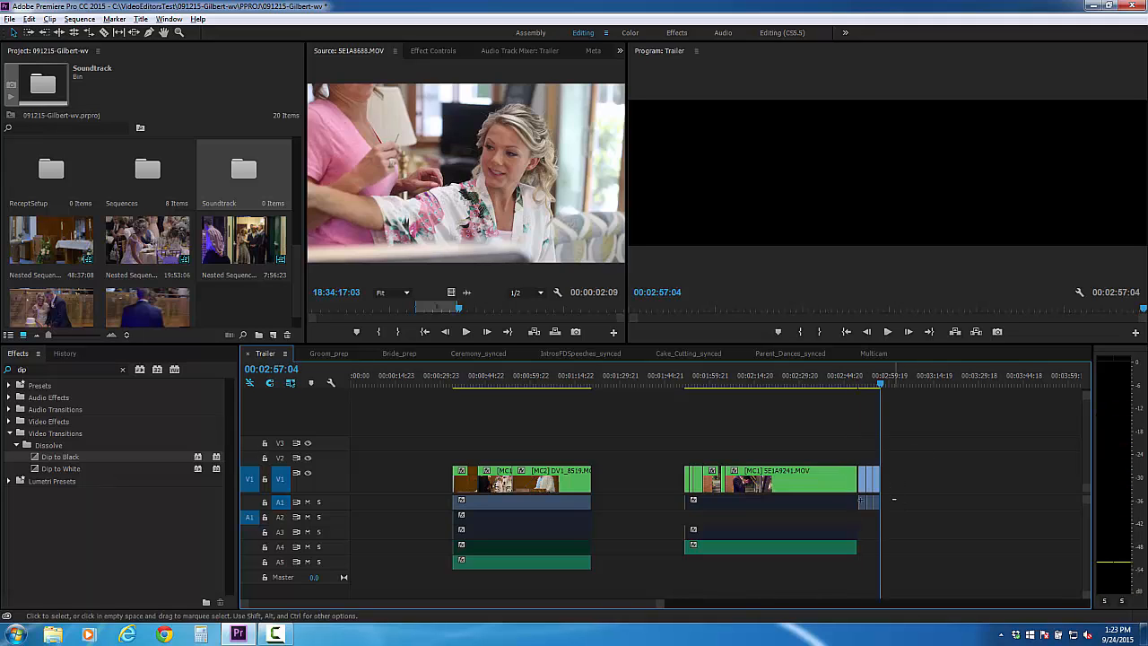
Disable the audio of the three bride preparation clips at the end of the Trailer.
{"action": "left_click_drag", "start_coordinate": [894, 500], "coordinate": [862, 504]}
{"action": "right_click", "coordinate": [872, 506]}
{"action": "left_click", "coordinate": [892, 234]}
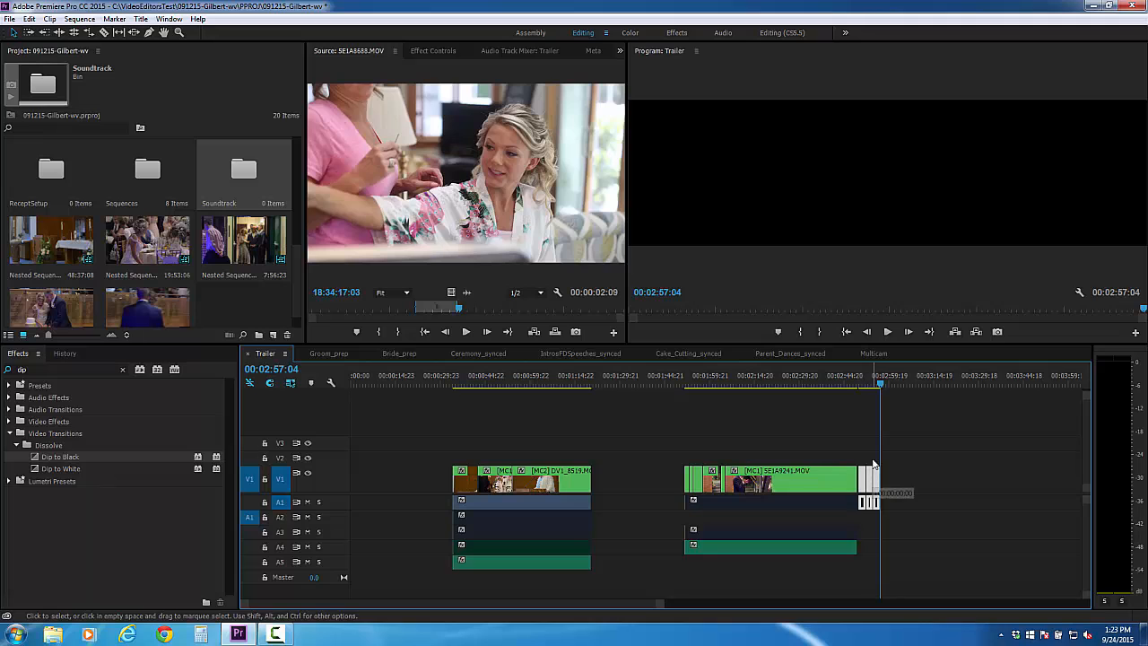
Move the bride preparation clips onto V2 and A2 over the speech at about 00:02:05, and play the result from 00:02:02:21.
{"action": "left_click_drag", "start_coordinate": [874, 464], "coordinate": [739, 463]}
{"action": "left_click", "coordinate": [721, 386]}
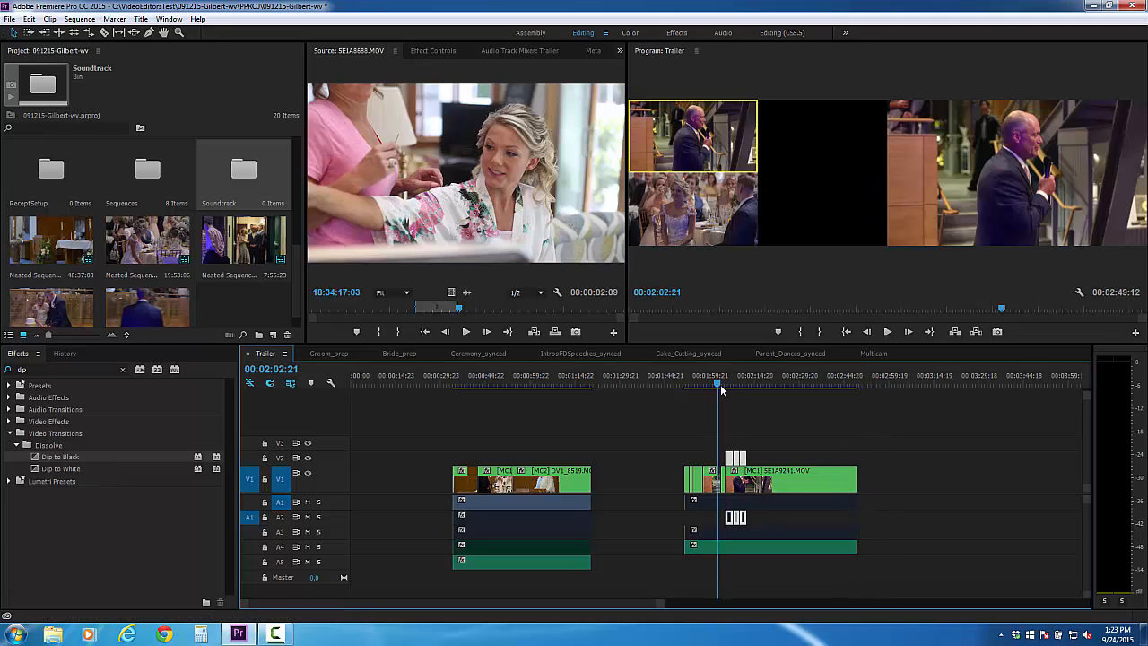
{"action": "key", "text": "space"}
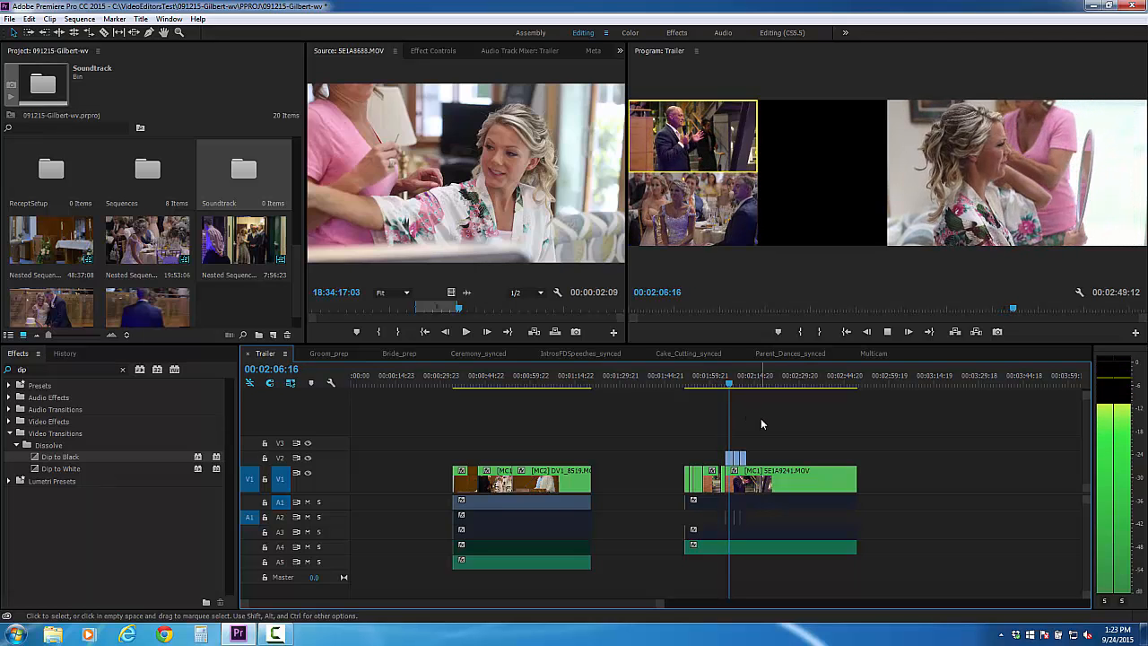
{"action": "key", "text": "space"}
Enable the three bride preparation audio clips on A2, set their gain to -10 dB, and play them briefly.
{"action": "key", "text": "="}
{"action": "key", "text": "="}
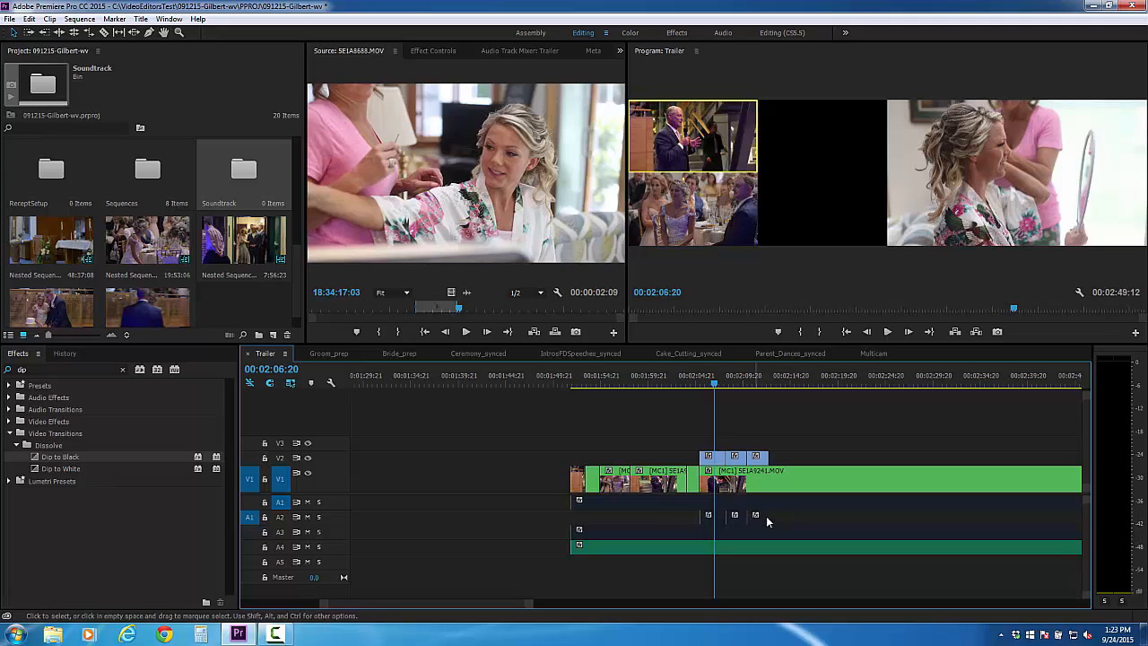
{"action": "right_click", "coordinate": [758, 520]}
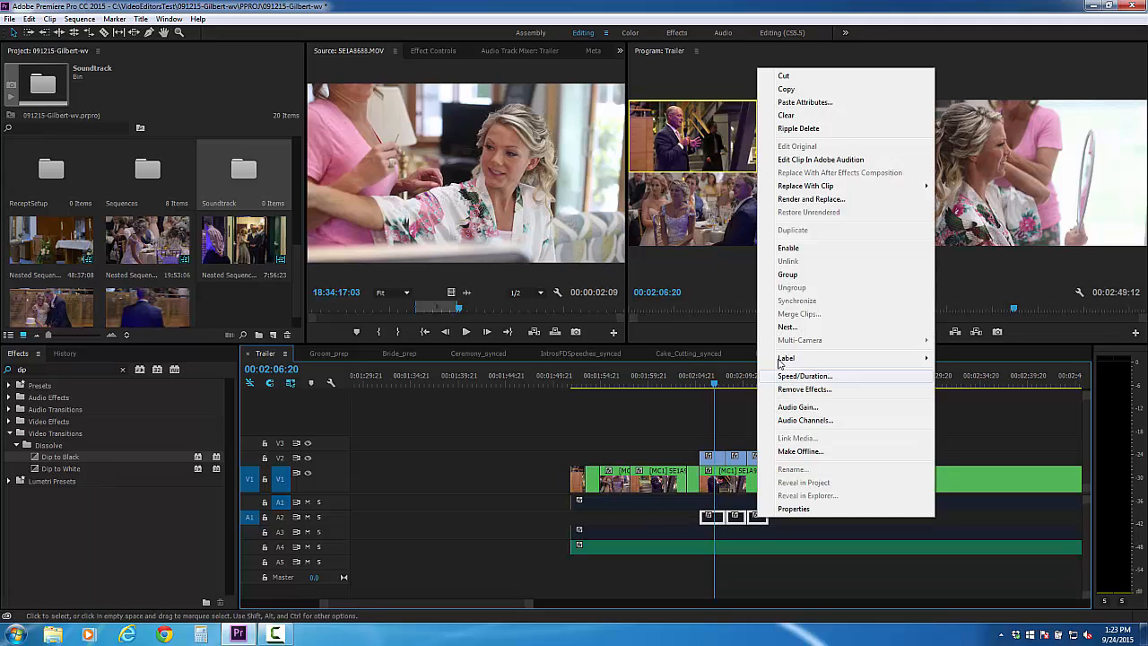
{"action": "left_click", "coordinate": [793, 255]}
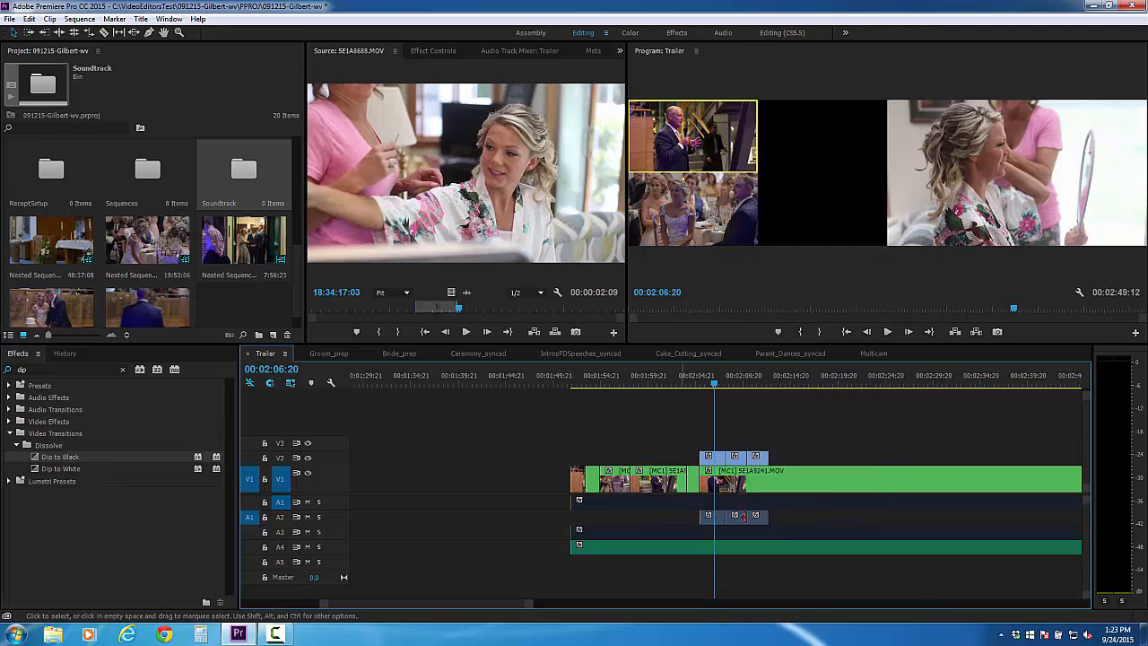
{"action": "right_click", "coordinate": [742, 525]}
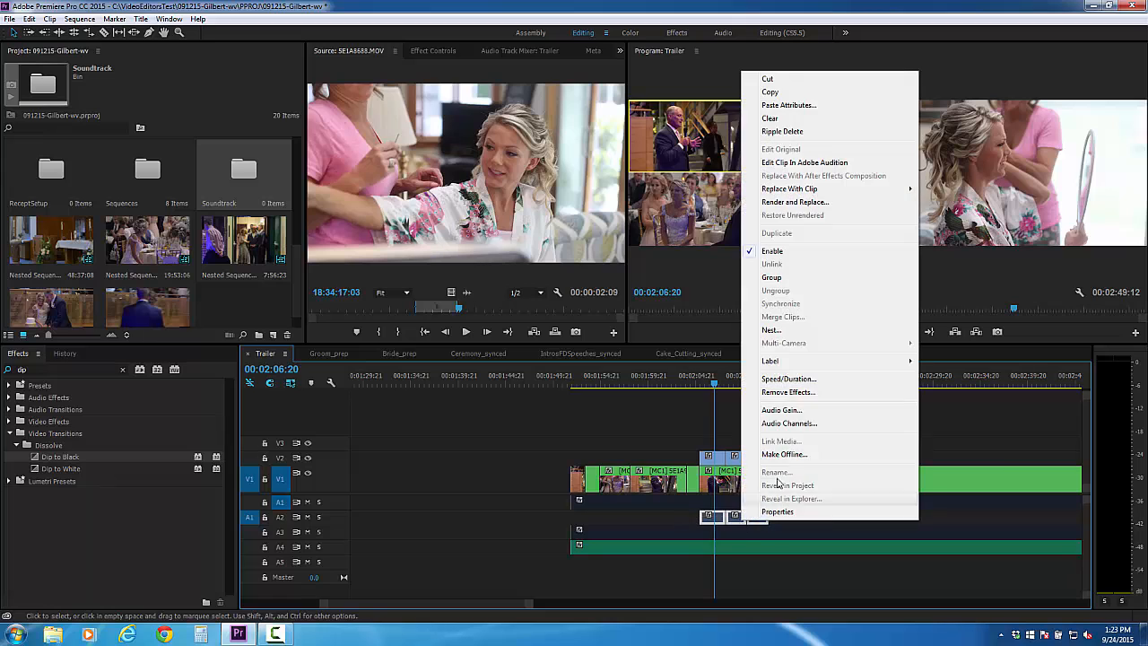
{"action": "left_click", "coordinate": [780, 409]}
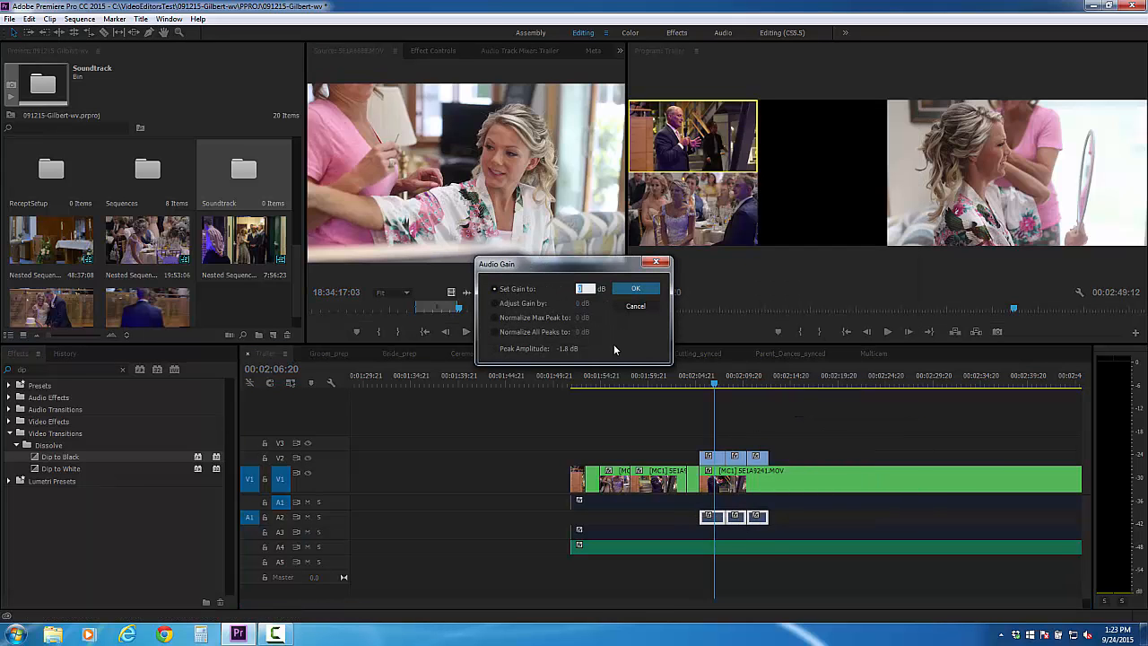
{"action": "type", "text": "-10"}
{"action": "key", "text": "Return"}
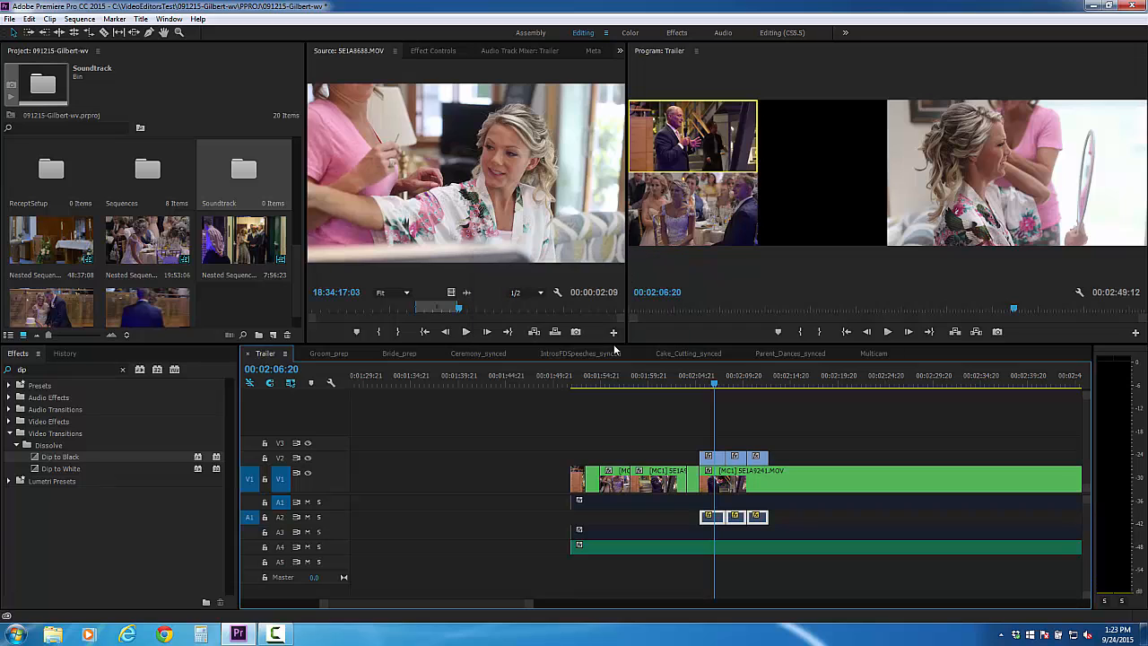
{"action": "key", "text": "space"}
{"action": "left_click", "coordinate": [736, 431]}
{"action": "key", "text": "space"}
Look over the Groom_prep, Bride_prep, ceremony, speeches, cake cutting, parent dances and Multicam sequences, and return to the Trailer.
{"action": "scroll", "coordinate": [542, 478], "scroll_direction": "down", "scroll_amount": 5}
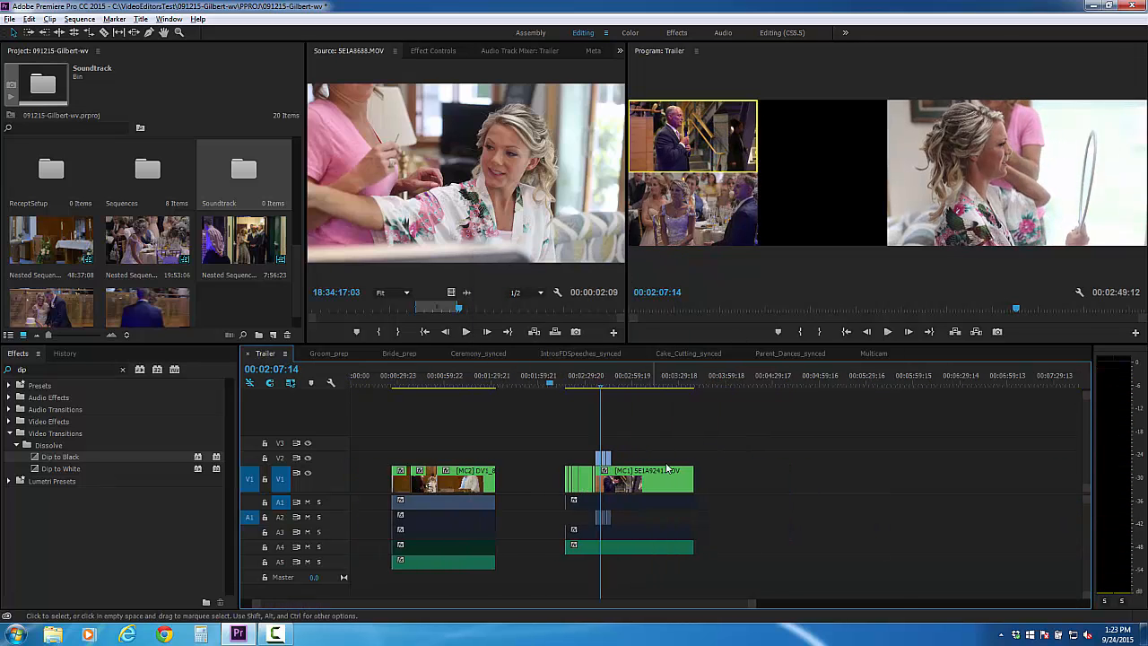
{"action": "scroll", "coordinate": [666, 468], "scroll_direction": "down", "scroll_amount": 3}
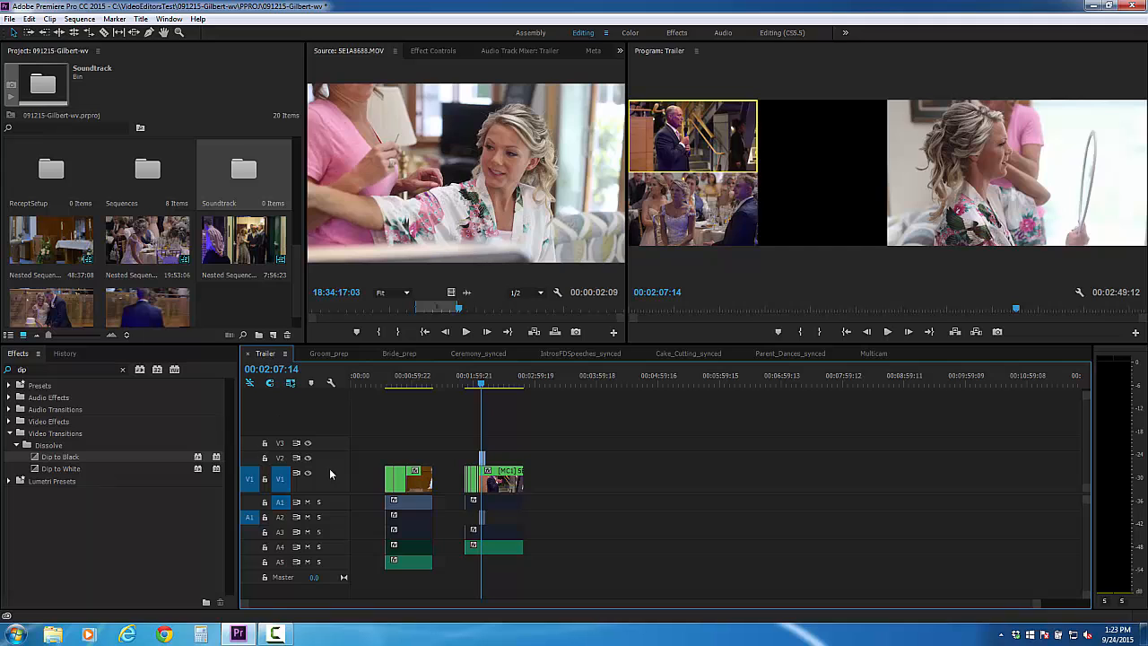
{"action": "left_click", "coordinate": [330, 353]}
{"action": "left_click", "coordinate": [399, 353]}
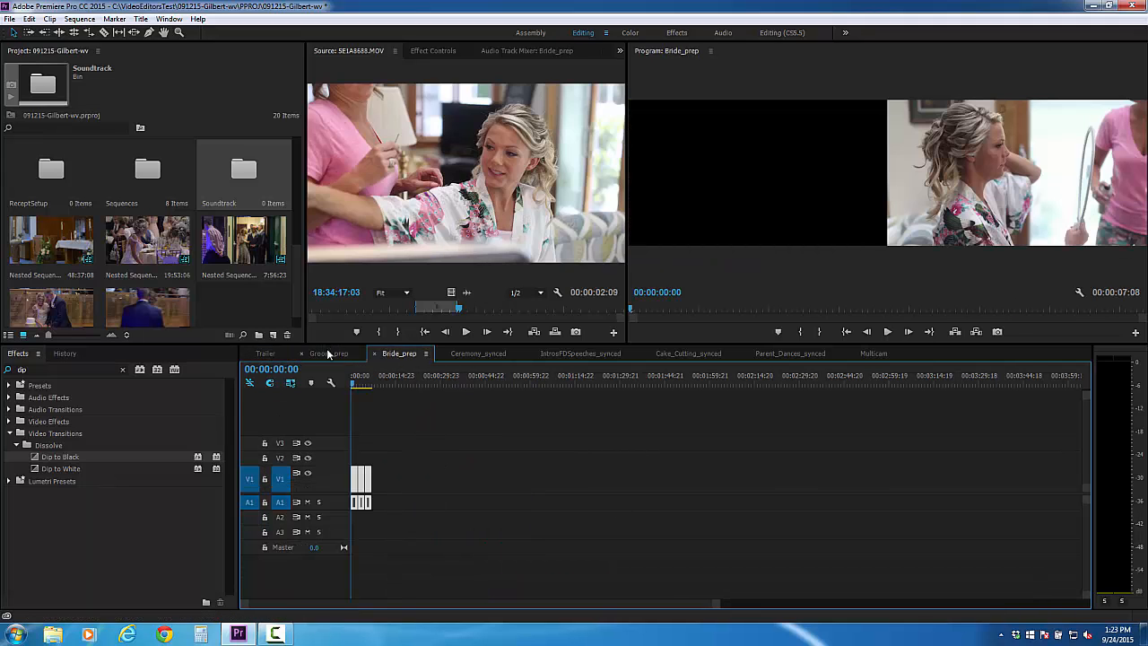
{"action": "left_click", "coordinate": [484, 353]}
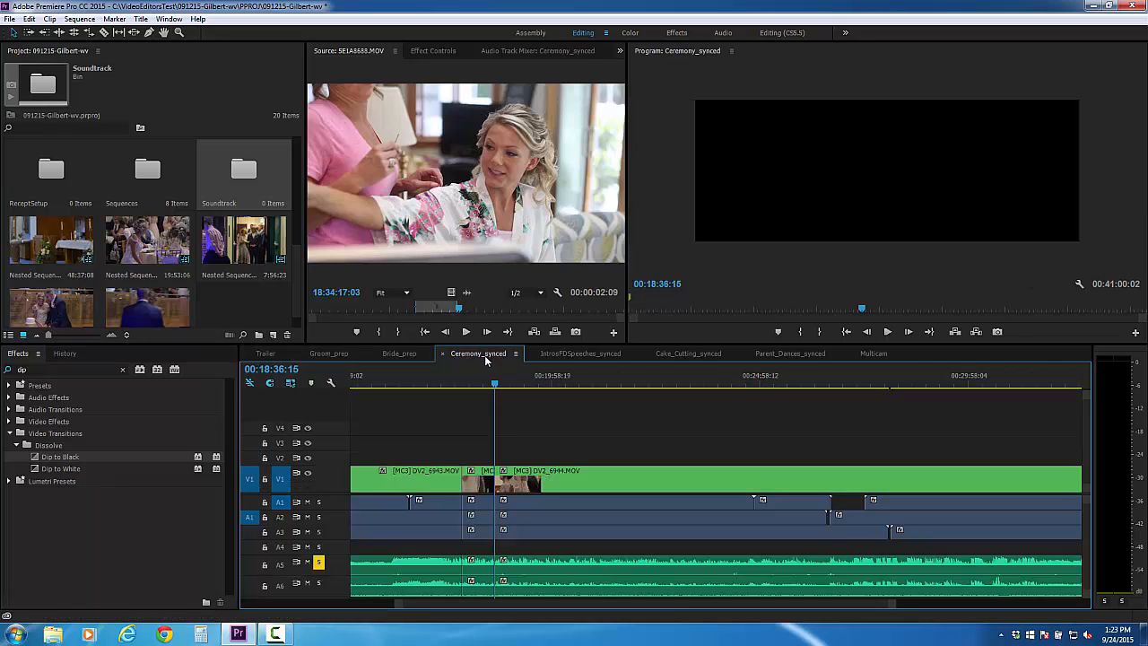
{"action": "left_click", "coordinate": [580, 352]}
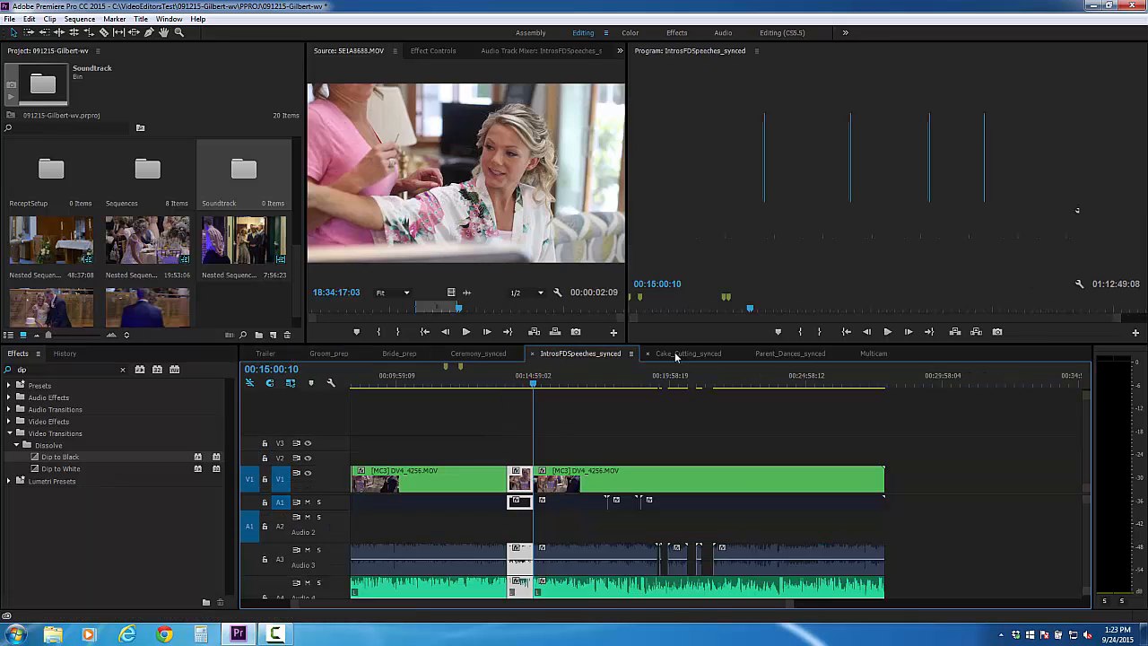
{"action": "left_click", "coordinate": [675, 354]}
{"action": "left_click", "coordinate": [784, 353]}
{"action": "left_click", "coordinate": [872, 353]}
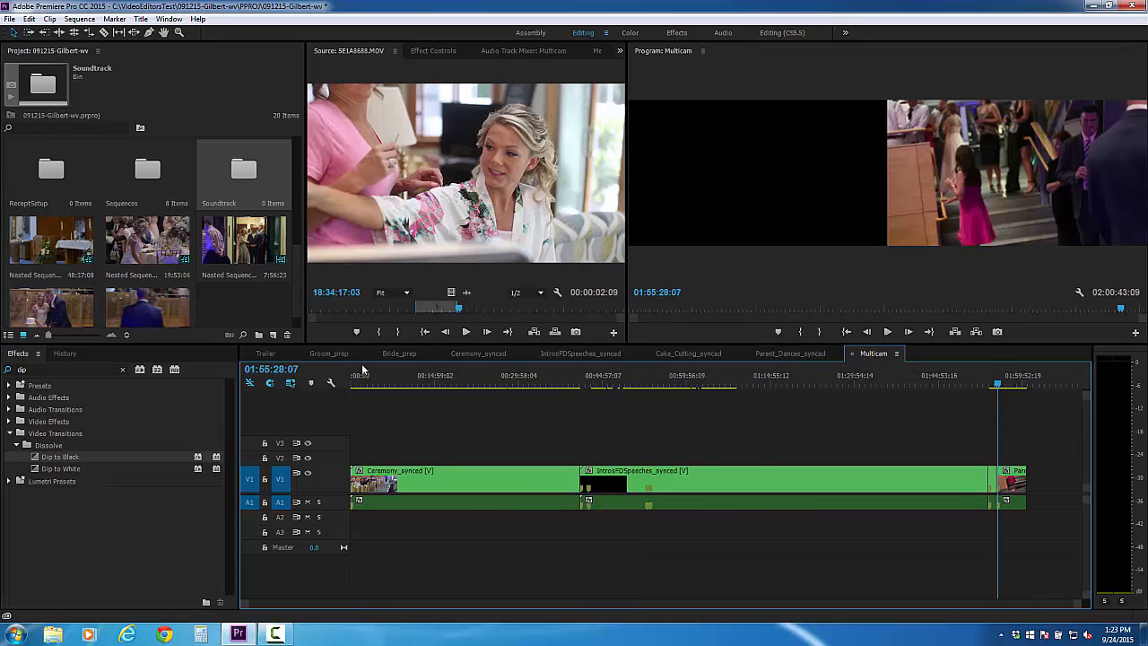
{"action": "left_click", "coordinate": [263, 353]}
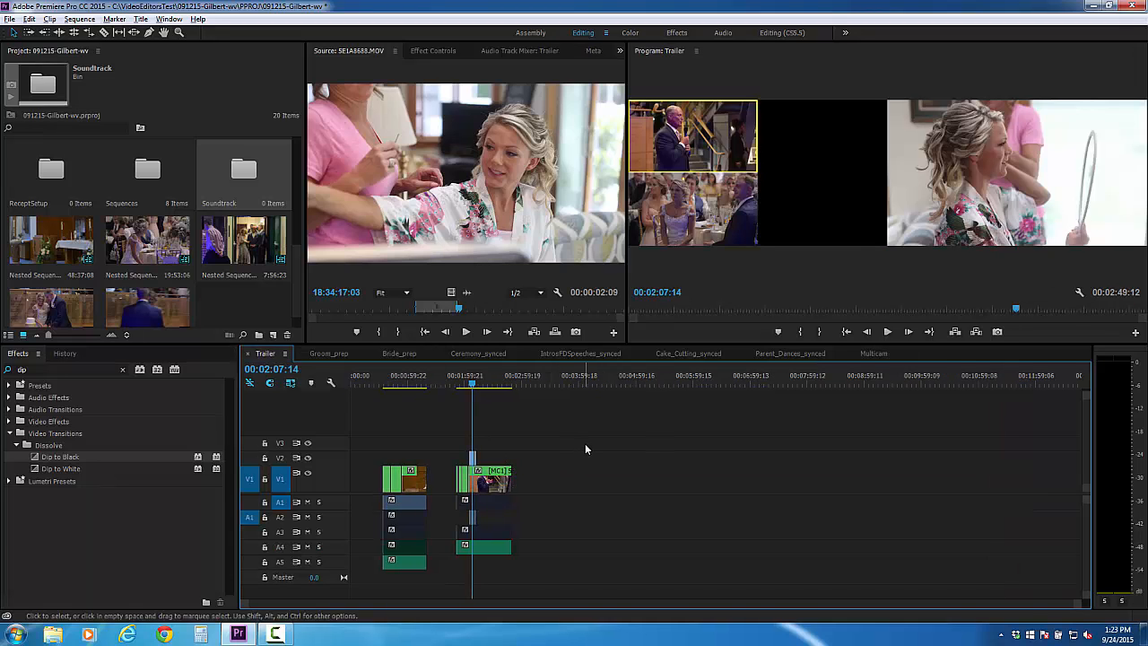